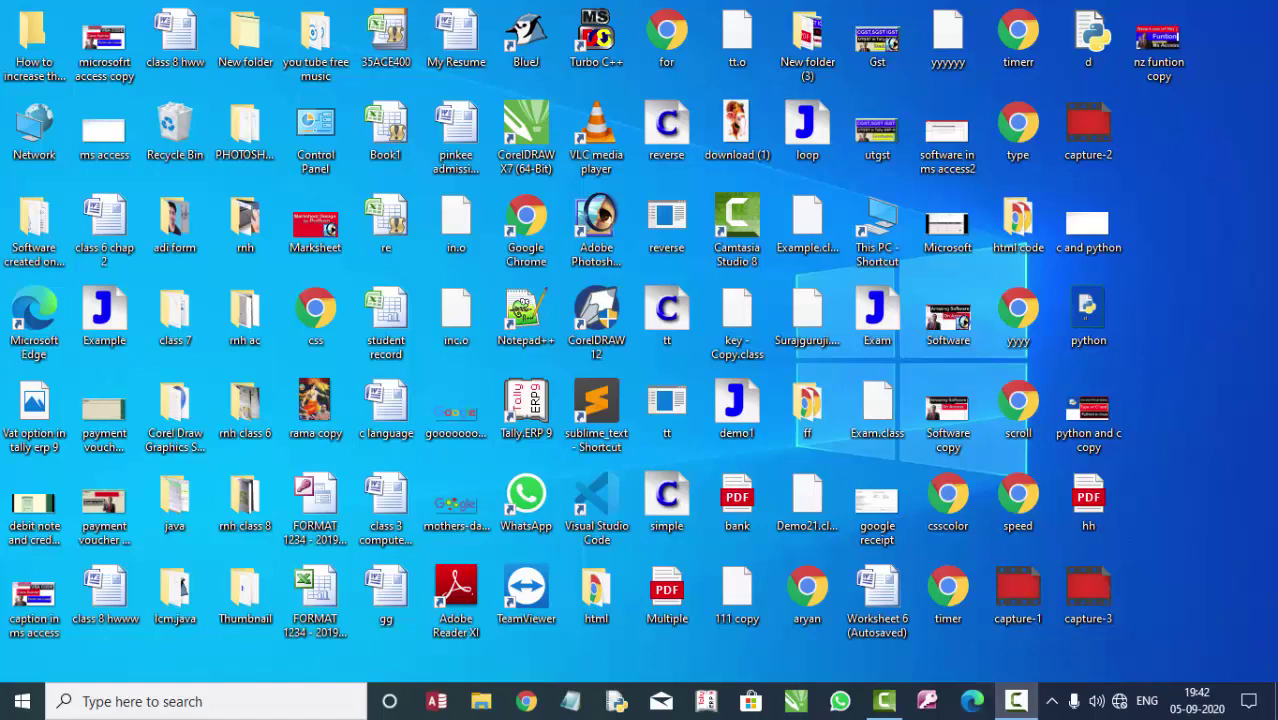
# Step: Refresh the desktop twice from its context menu, then dismiss the menu
pyautogui.rightClick(1218, 146)
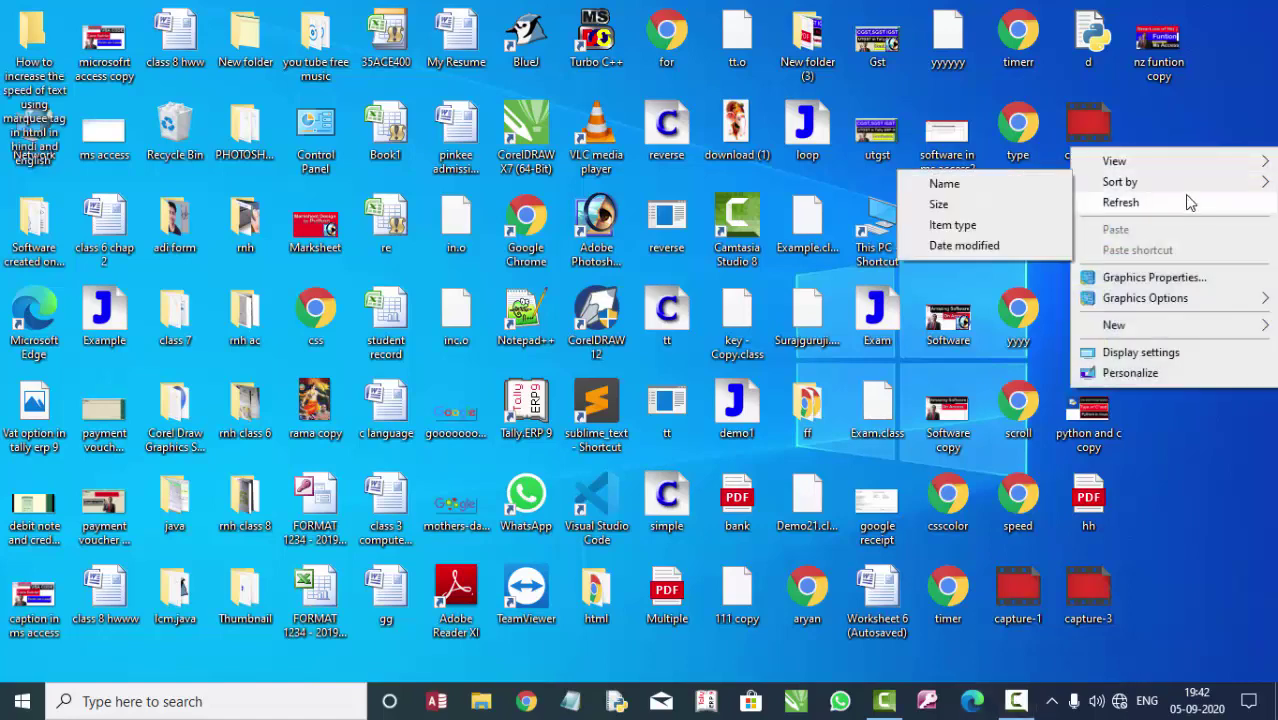
pyautogui.click(1186, 202)
pyautogui.rightClick(1180, 154)
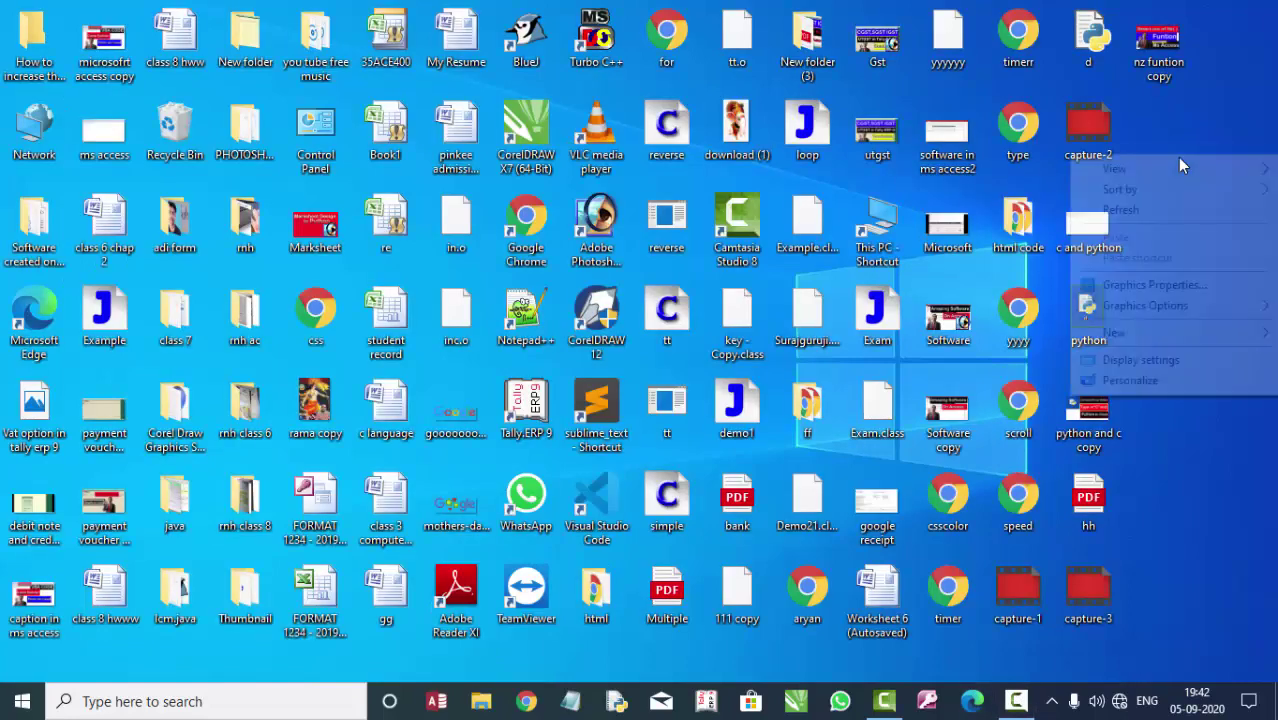
pyautogui.click(1178, 210)
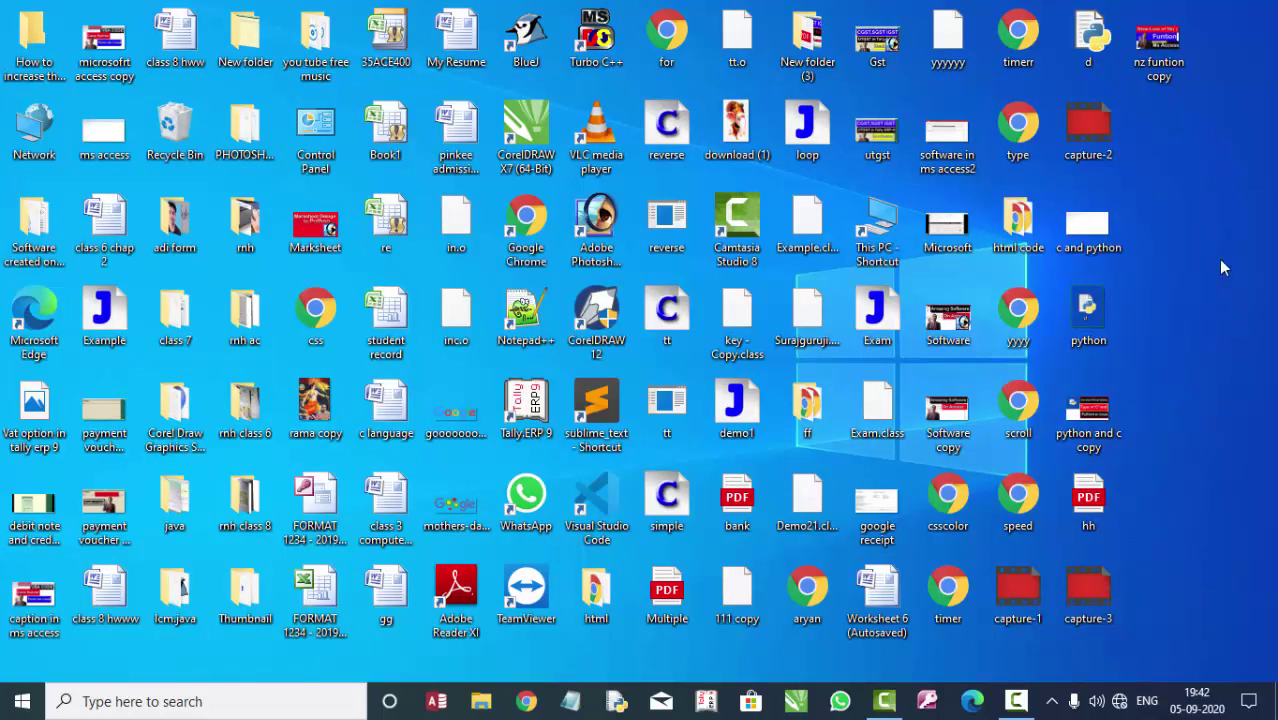
pyautogui.rightClick(1210, 207)
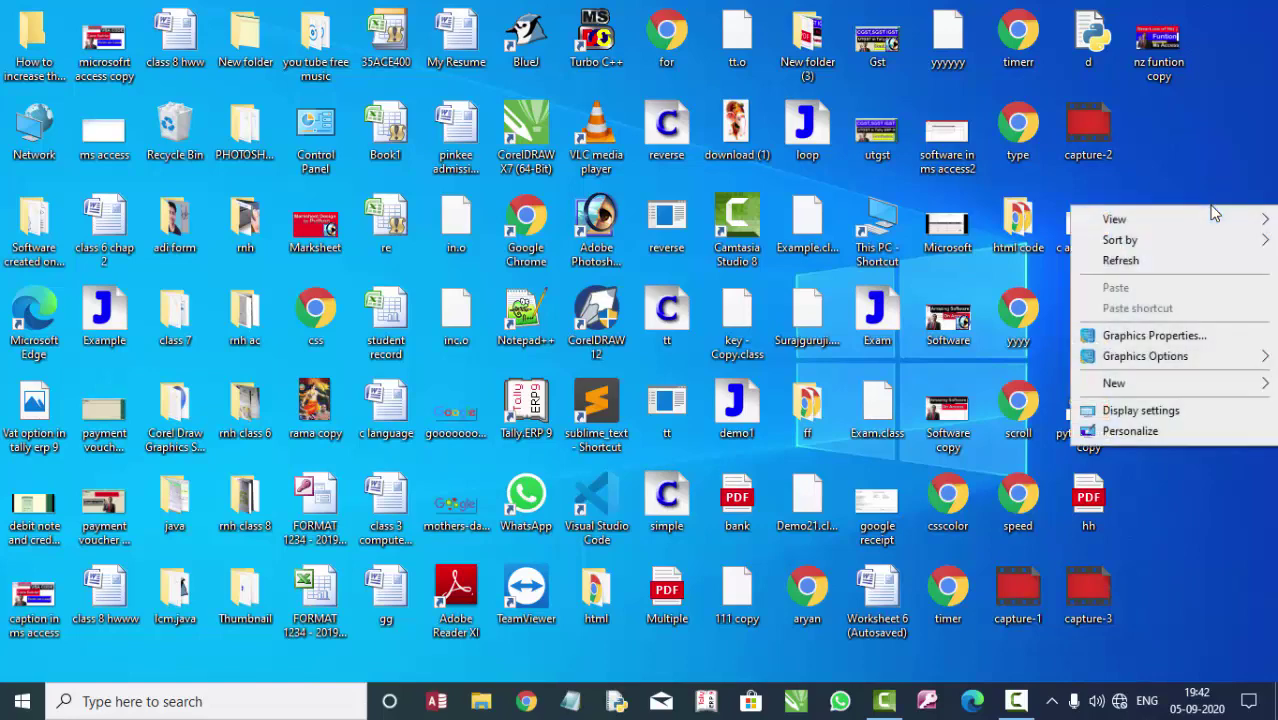
pyautogui.click(1190, 274)
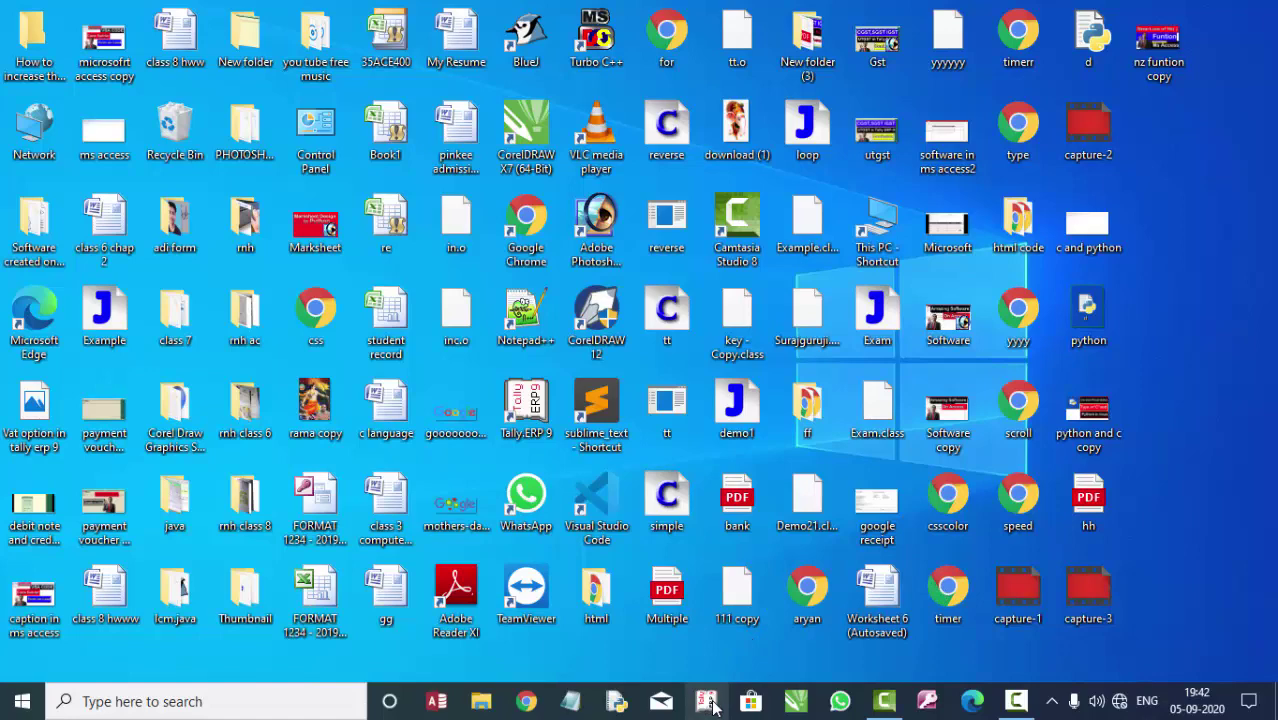
# Step: Open Tally.ERP 9 and load the company listed right after Abc
pyautogui.click(708, 701)
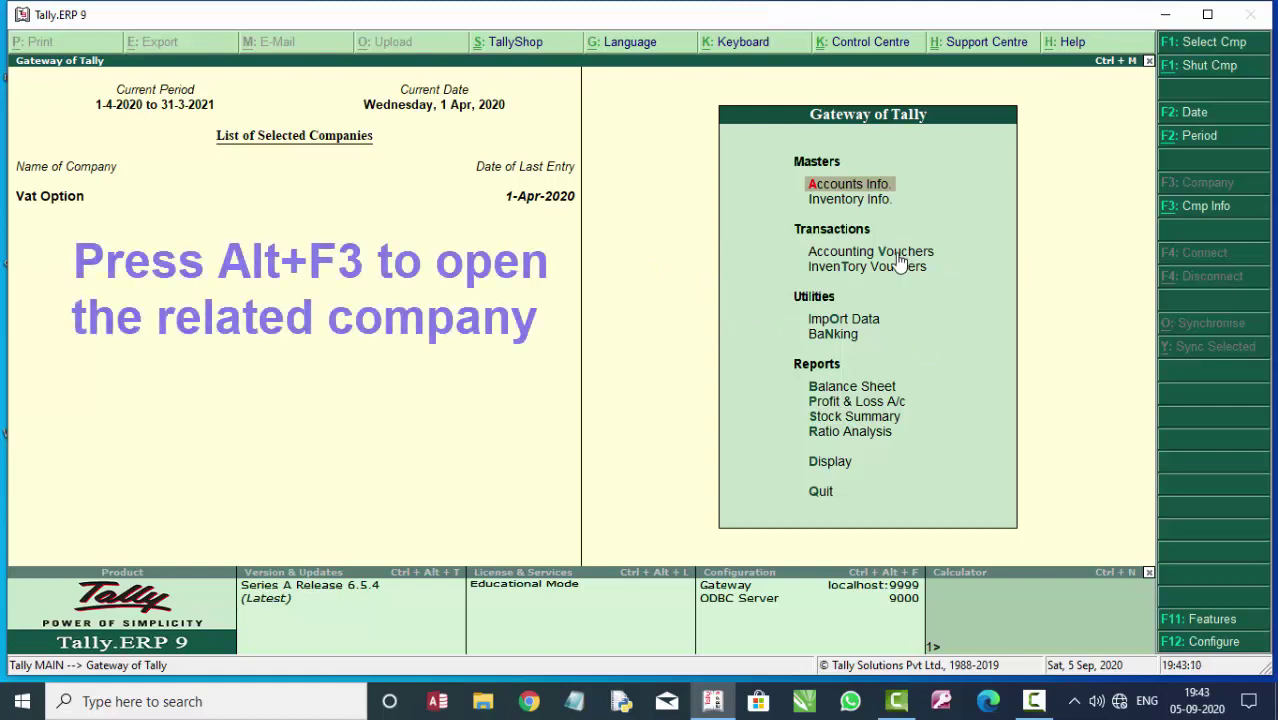
pyautogui.hotkey('alt', 'F3')
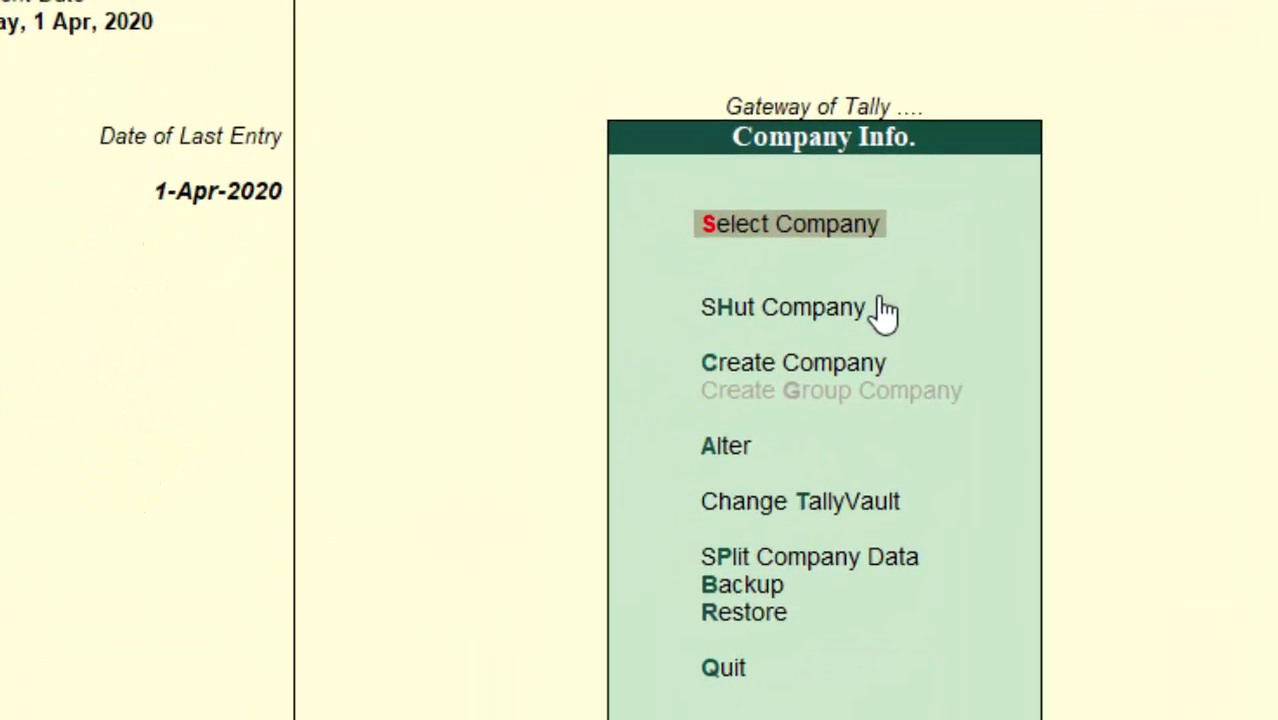
pyautogui.press('Return')
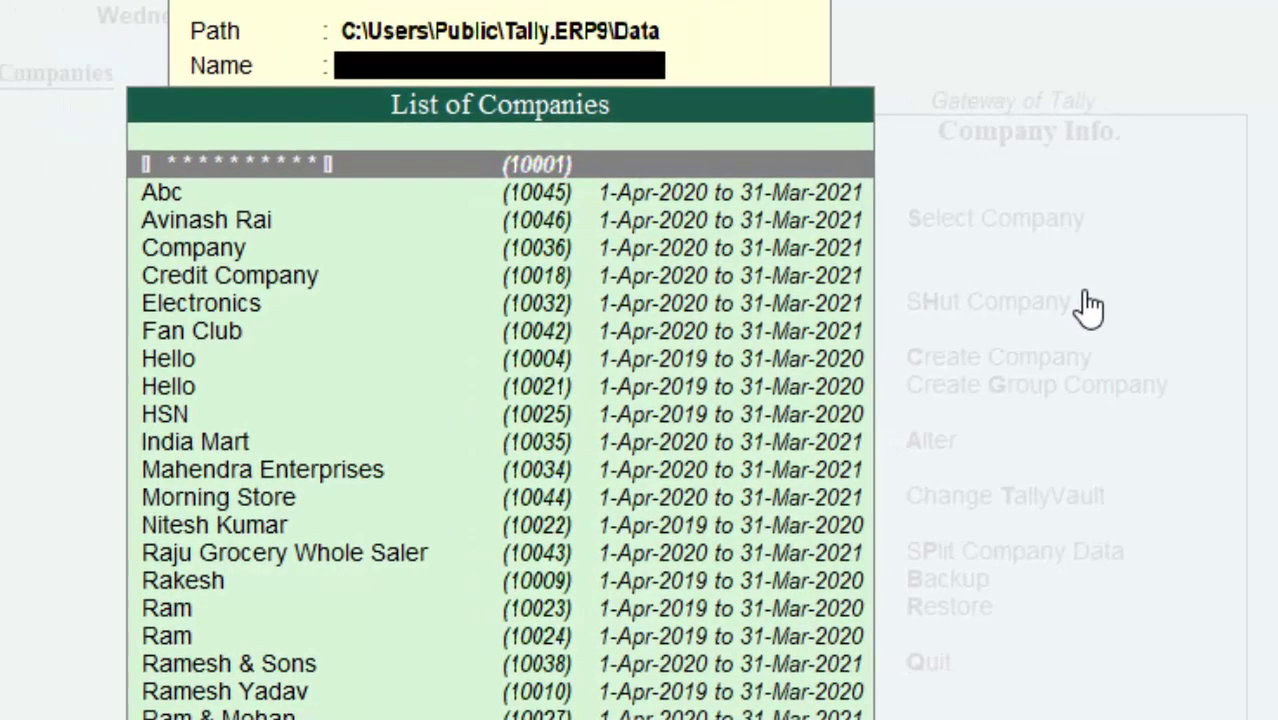
pyautogui.press('Down')
pyautogui.press('Down')
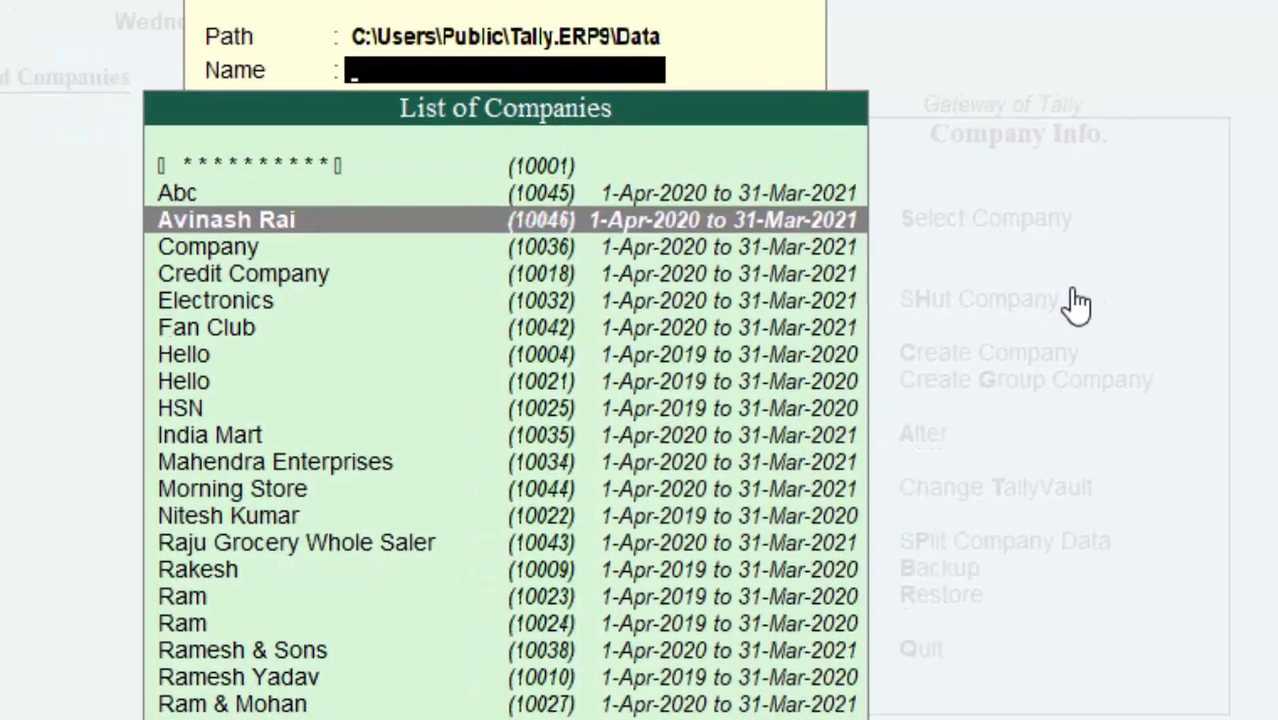
pyautogui.press('Return')
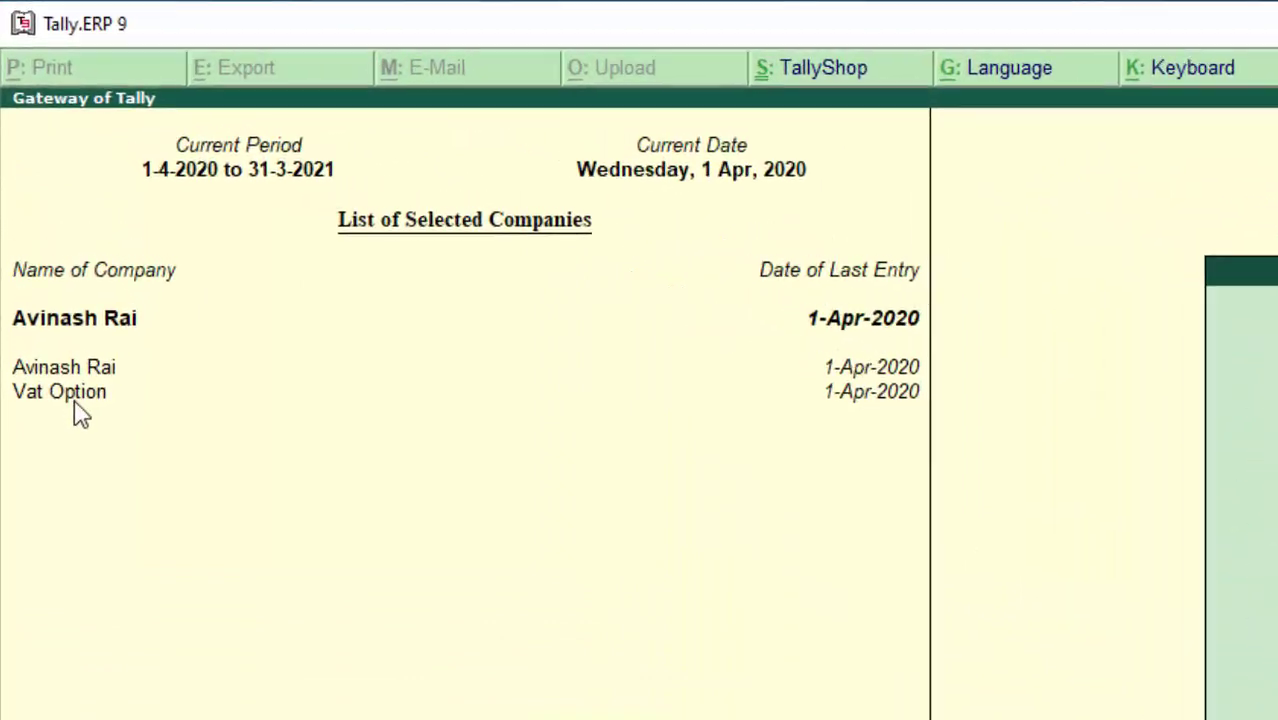
# Step: Shut the Vat Option company and return to the Gateway of Tally
pyautogui.click(75, 408)
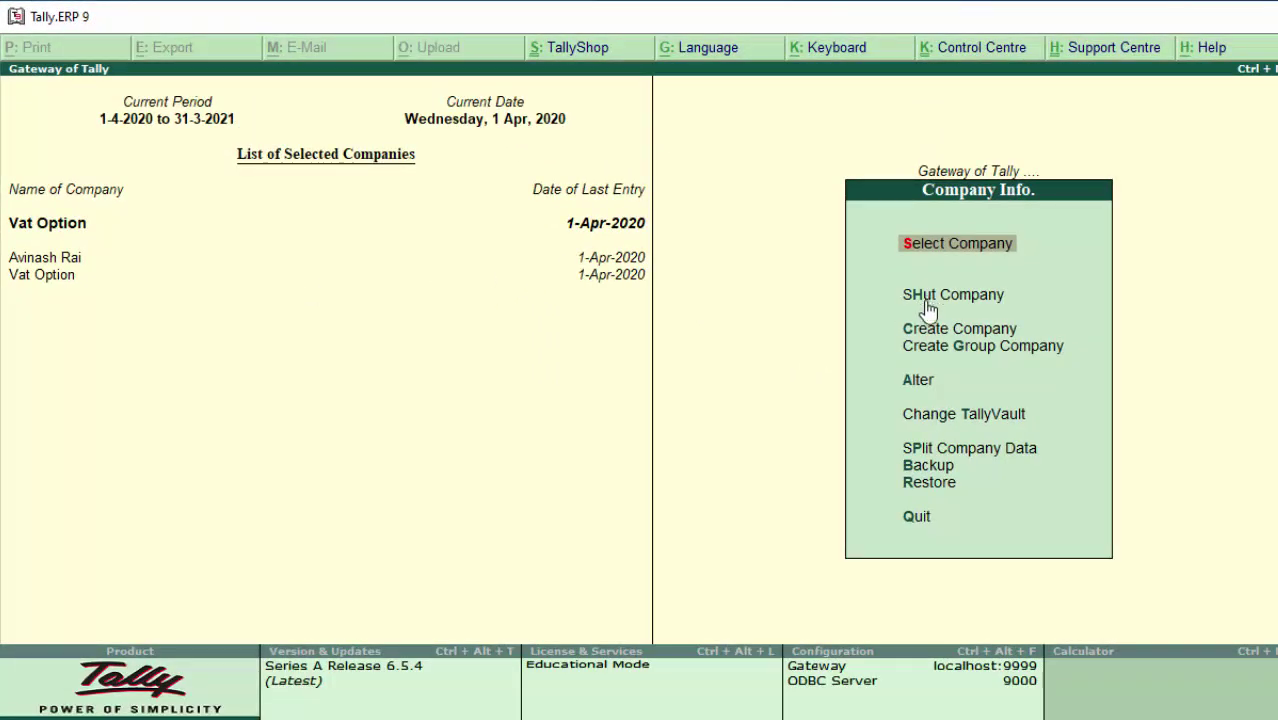
pyautogui.click(926, 302)
pyautogui.press('Return')
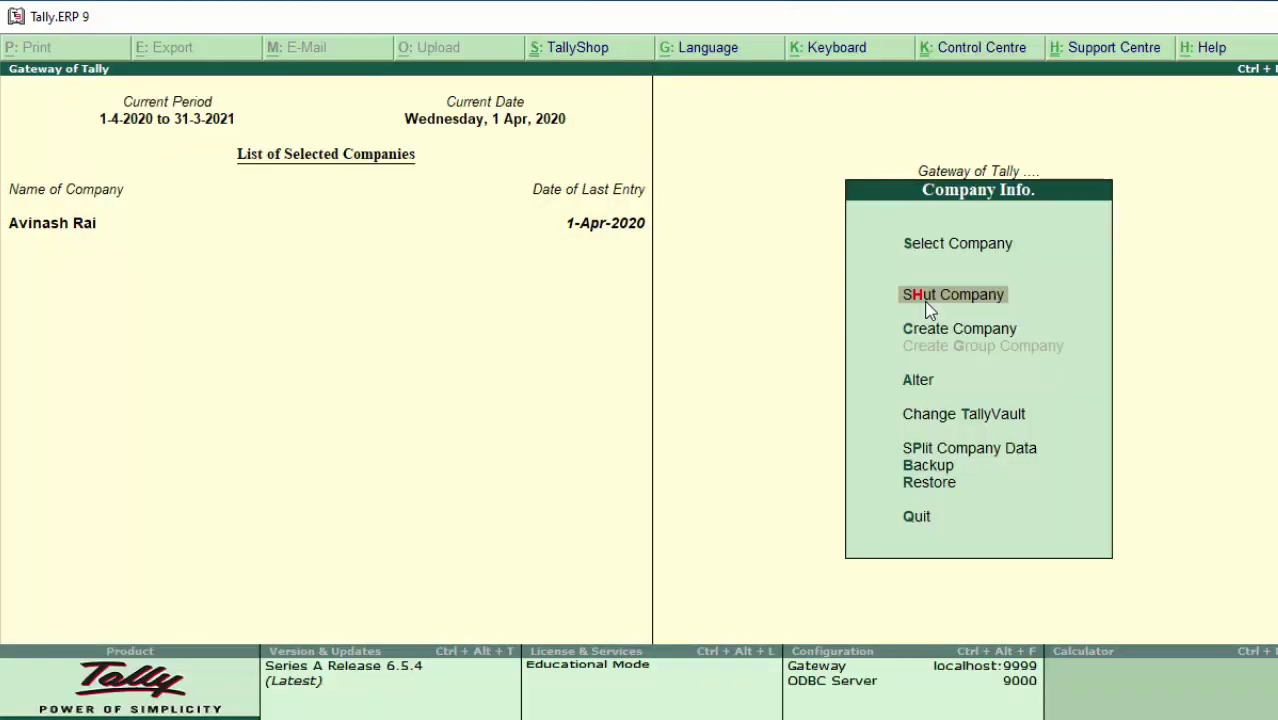
pyautogui.press('Escape')
pyautogui.press('Down')
pyautogui.press('Down')
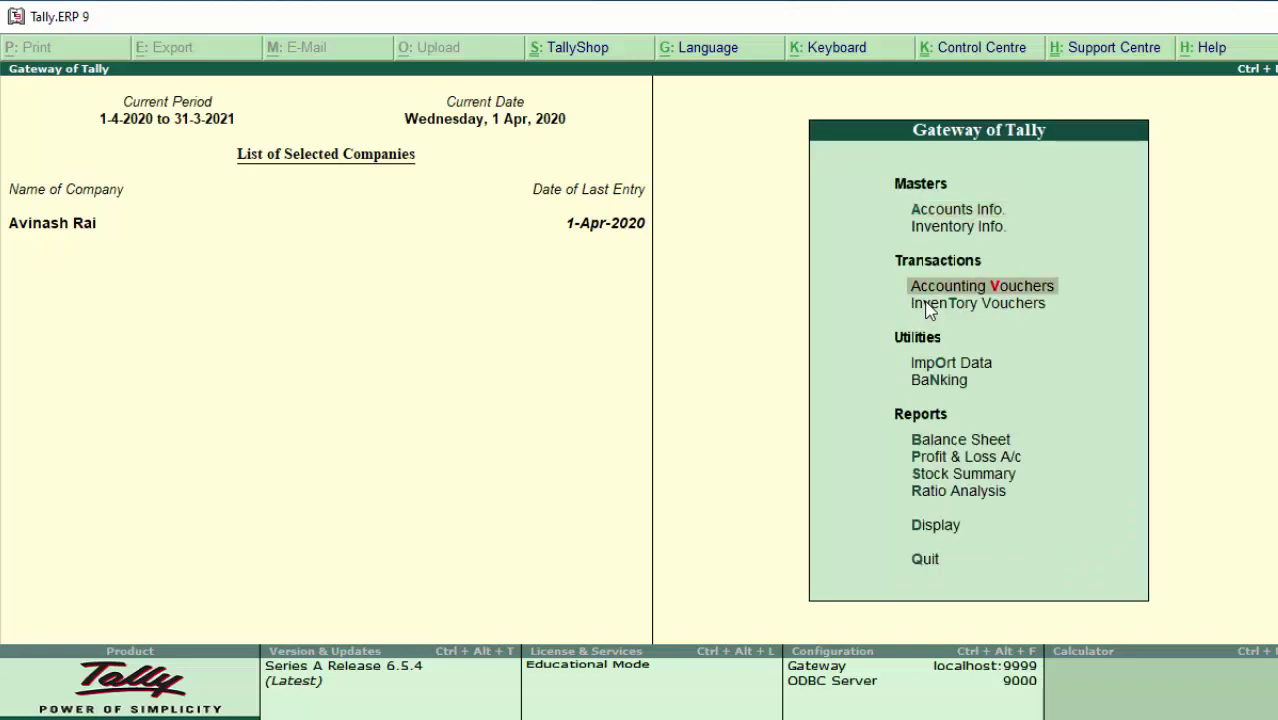
# Step: Open accounting voucher creation and switch from Payment to a Purchase voucher, No. 3
pyautogui.press('Return')
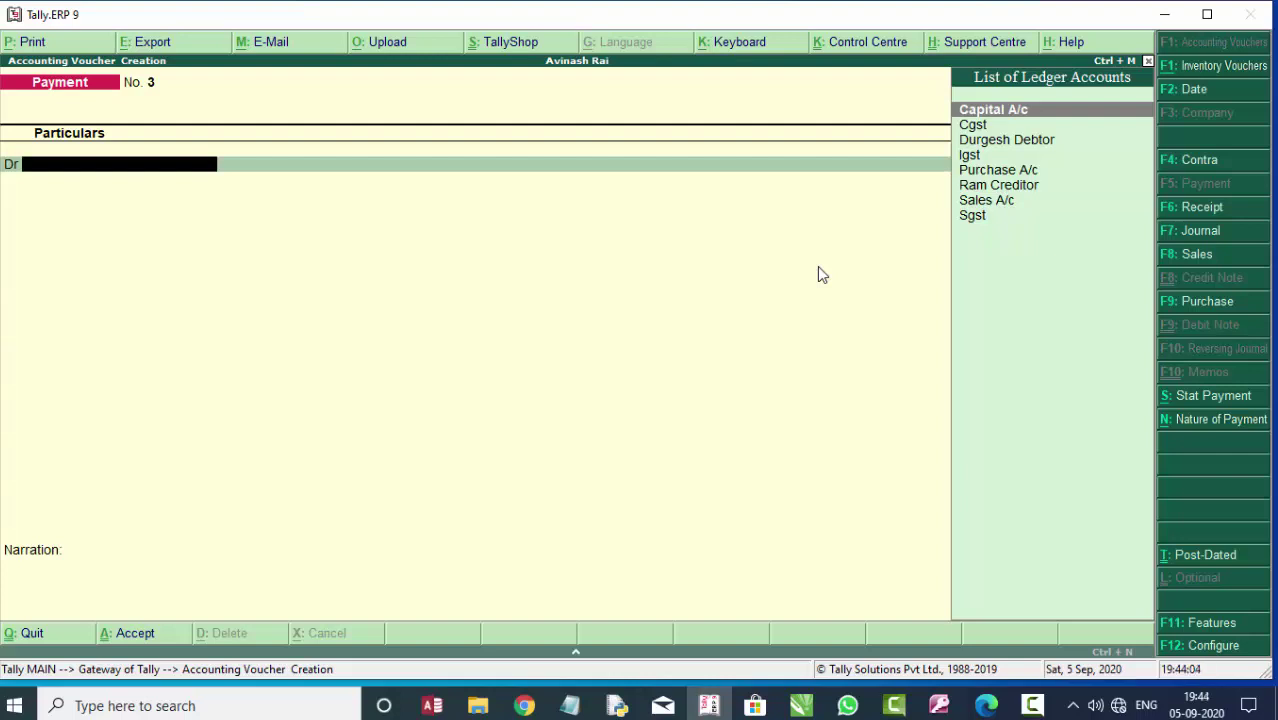
pyautogui.press('Down')
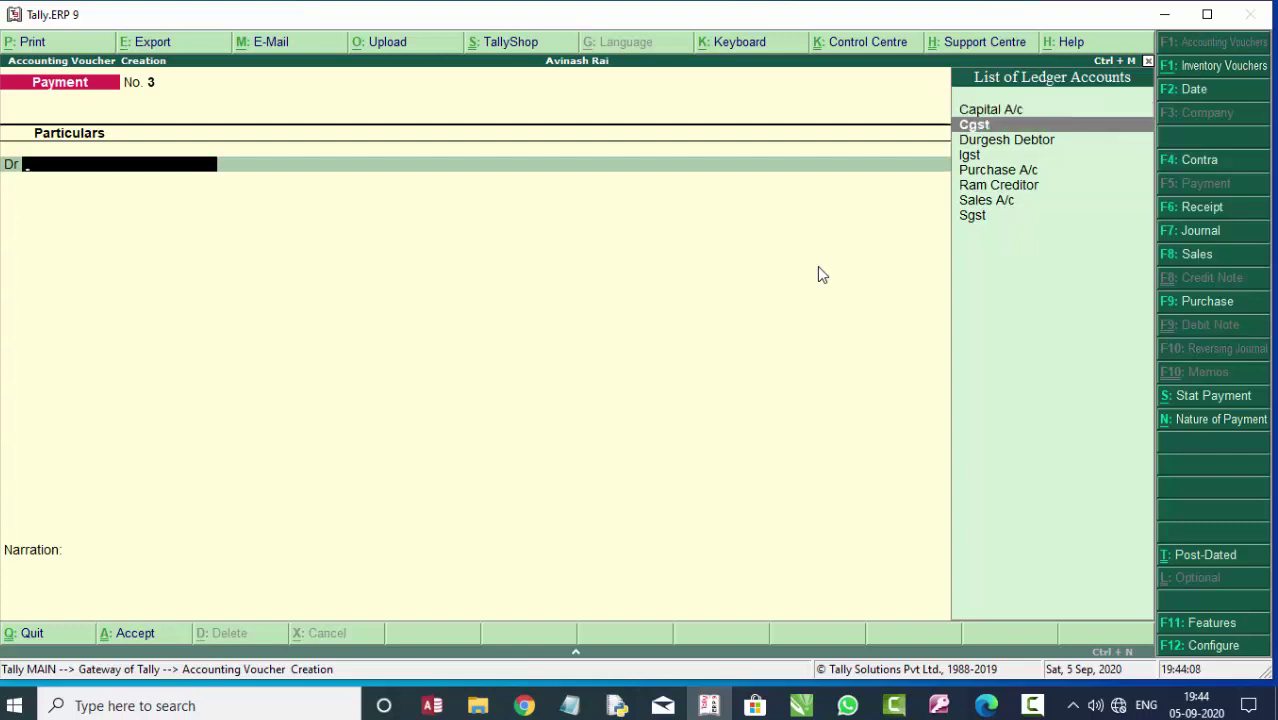
pyautogui.click(1208, 302)
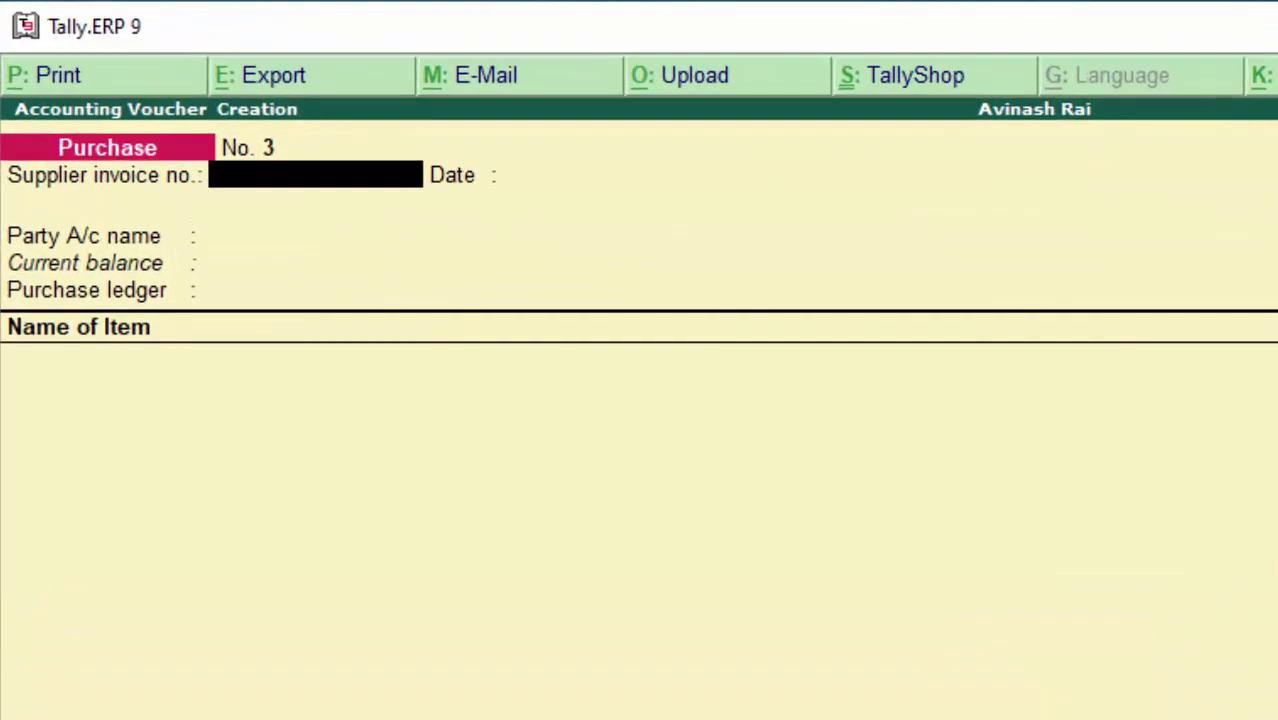
# Step: Enter supplier invoice 800, keep date 1-Apr-2020, and choose the creditor ledger as party
pyautogui.write('800')
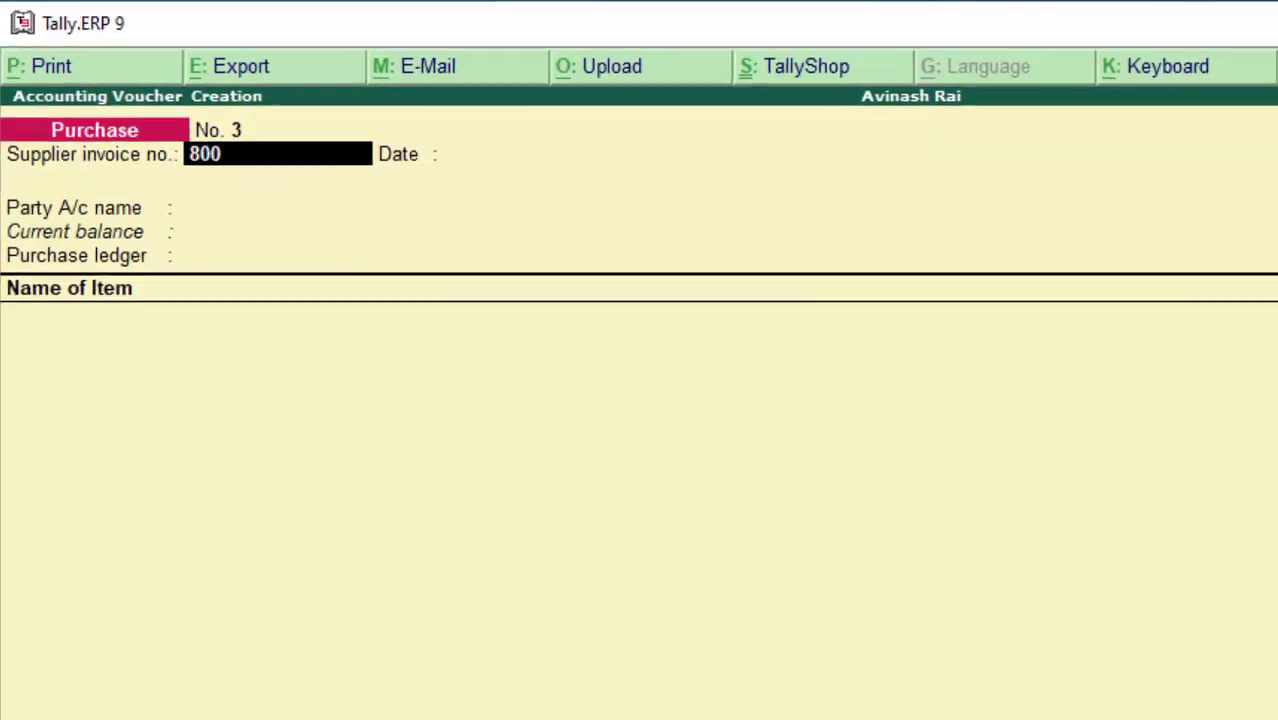
pyautogui.press('Return')
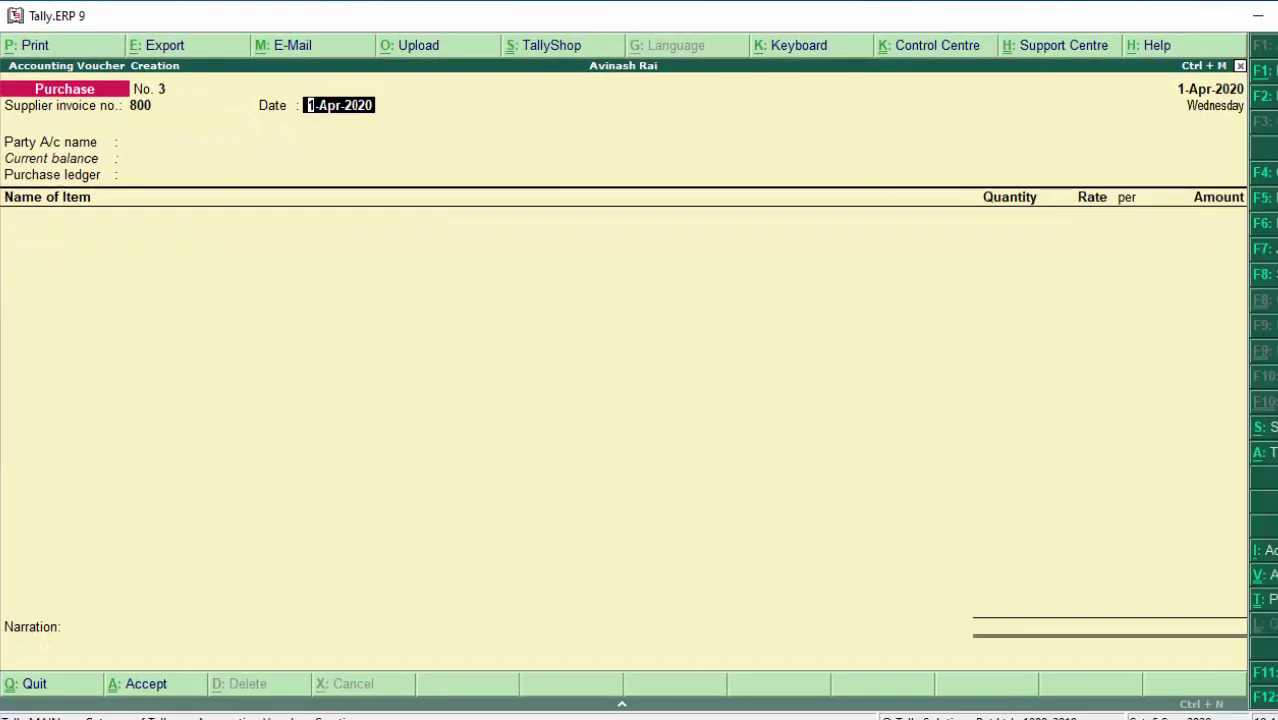
pyautogui.press('Return')
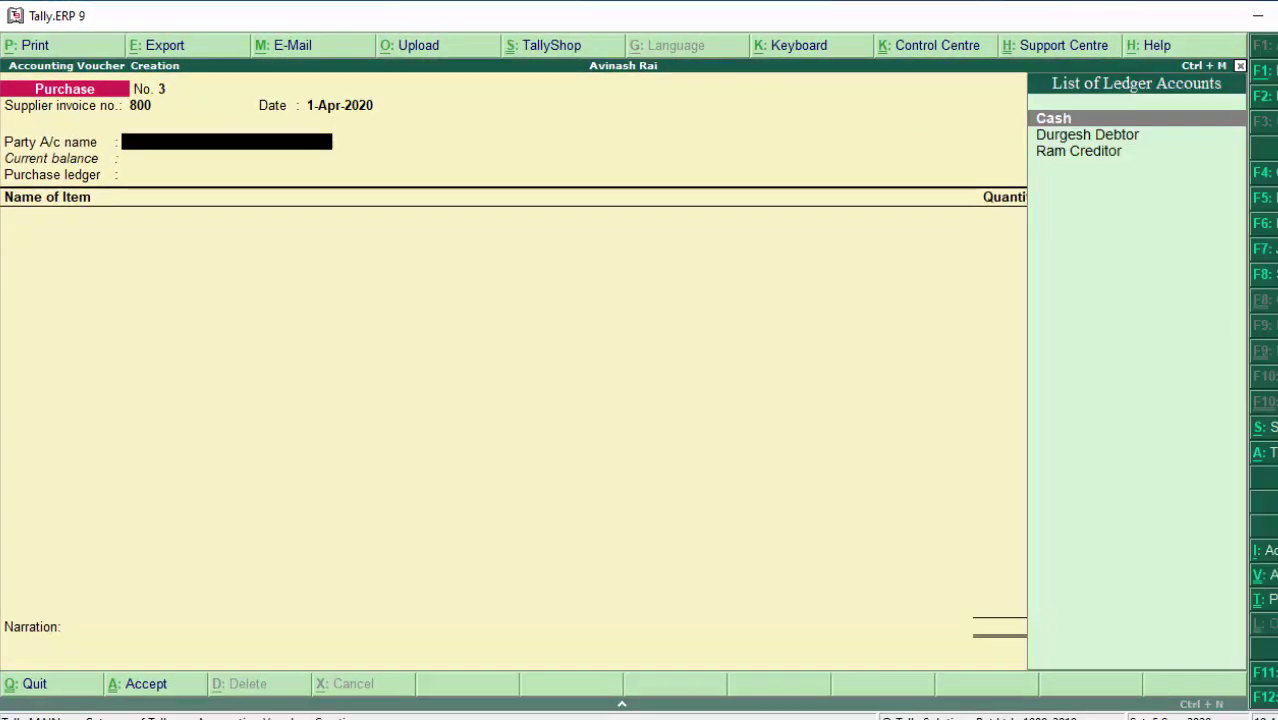
pyautogui.press('Down')
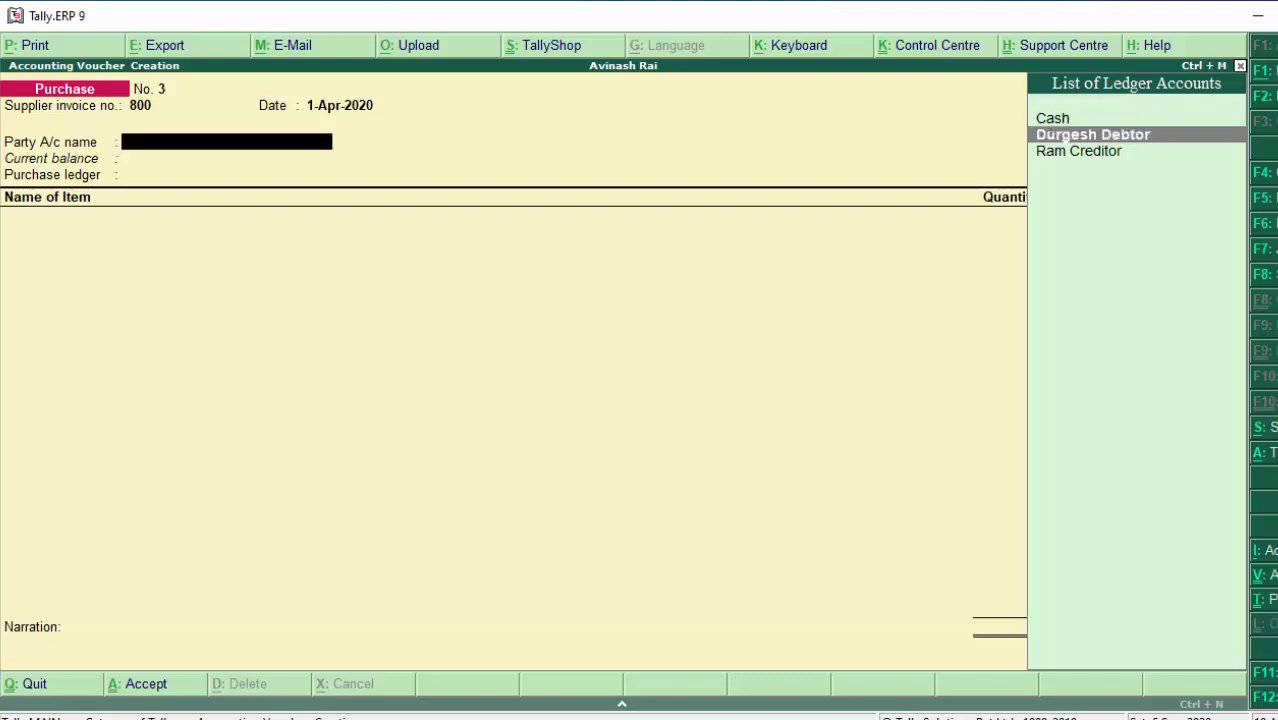
pyautogui.press('Down')
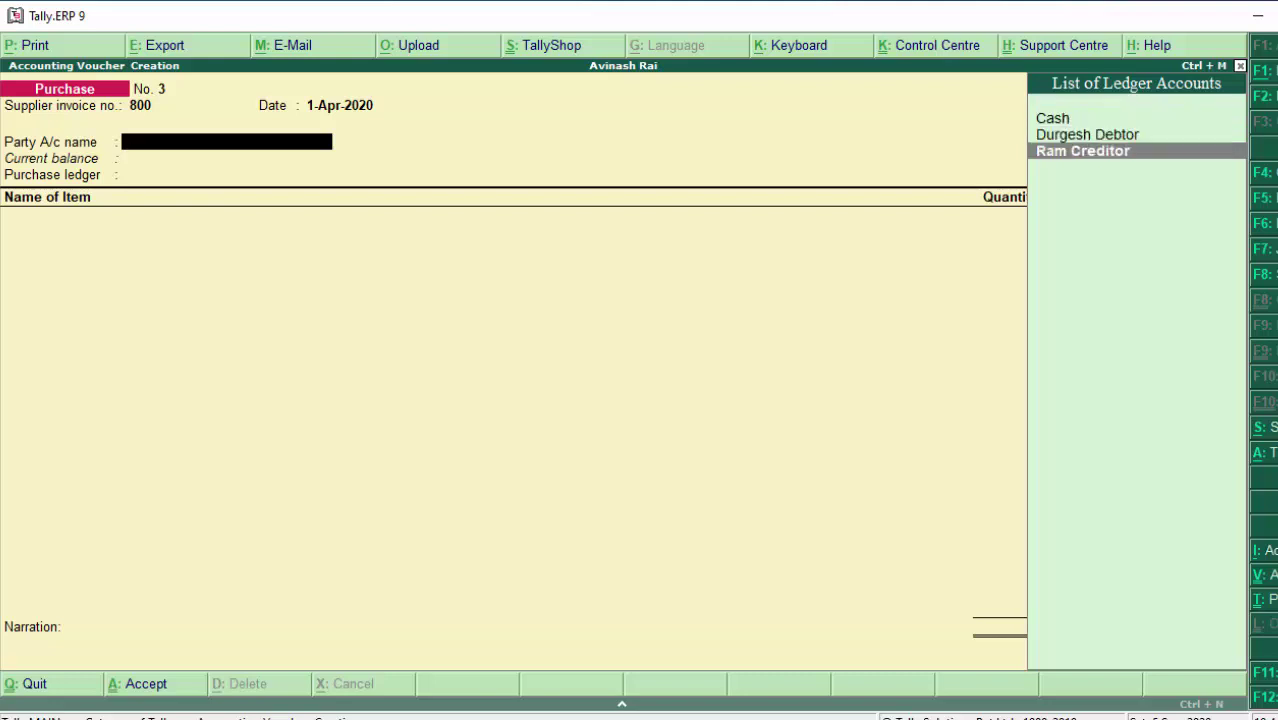
pyautogui.press('Return')
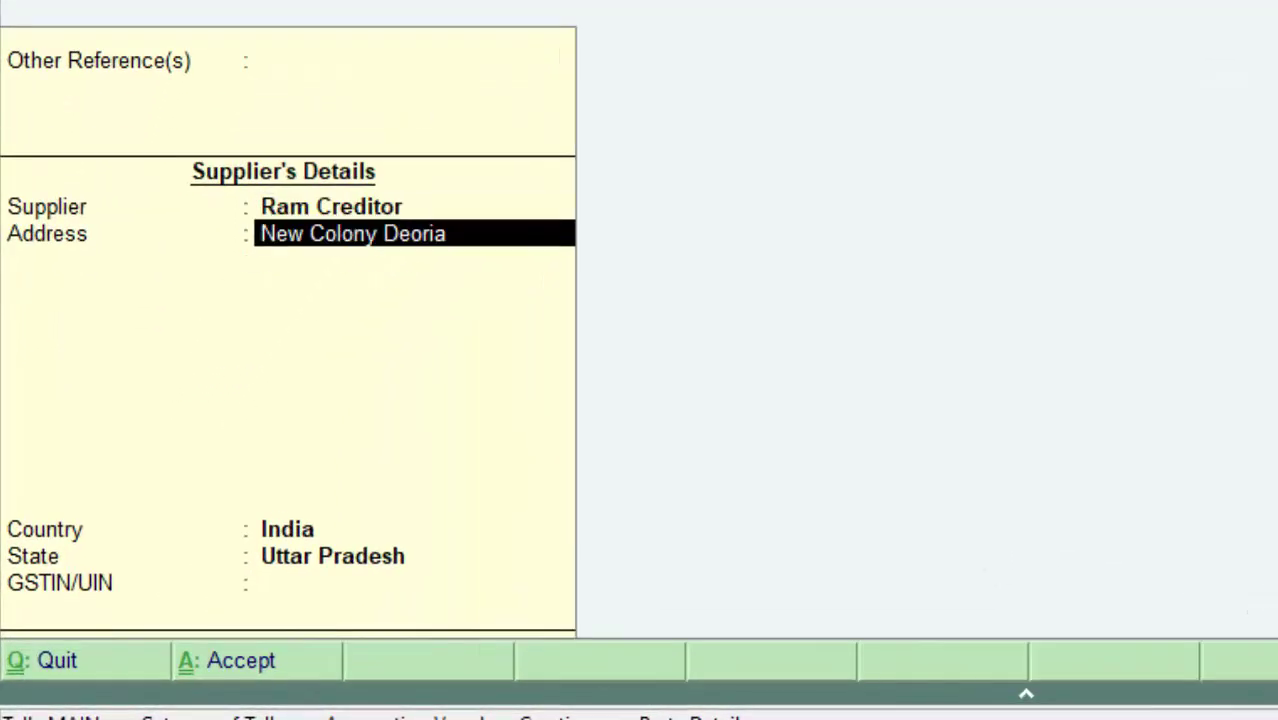
pyautogui.press('Return')
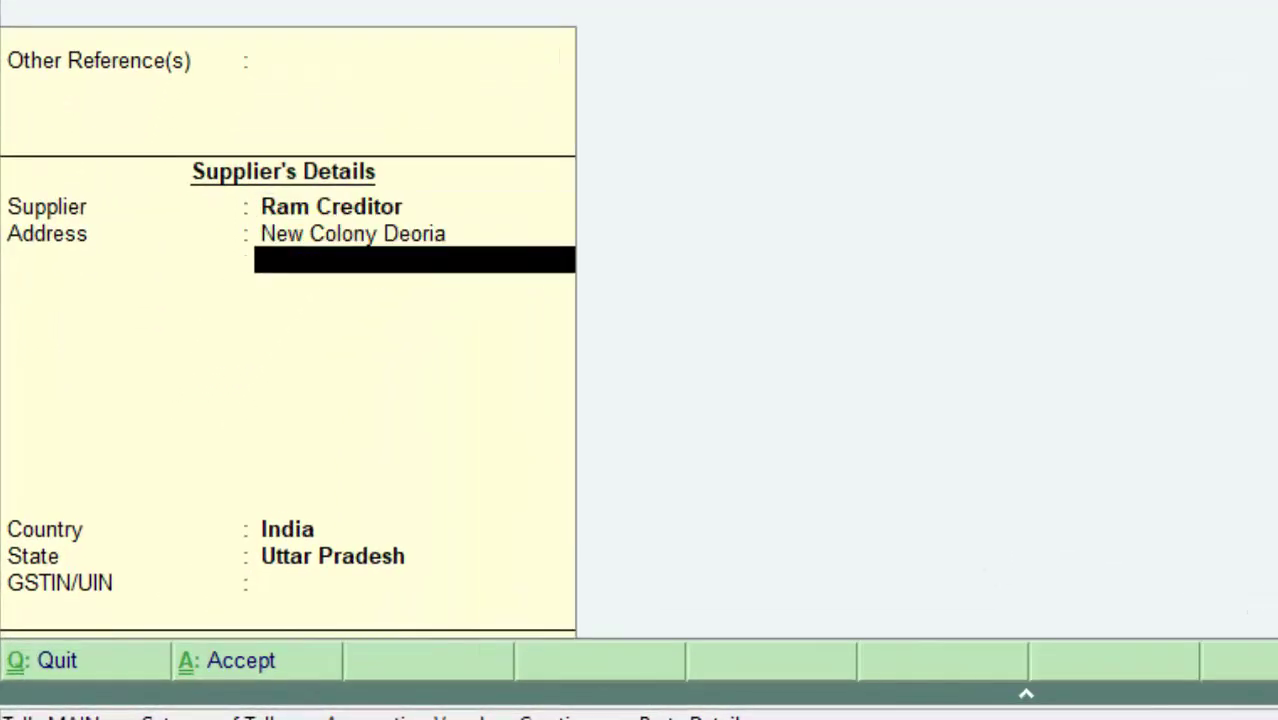
pyautogui.press('Return')
pyautogui.press('Return')
pyautogui.press('Return')
pyautogui.press('Return')
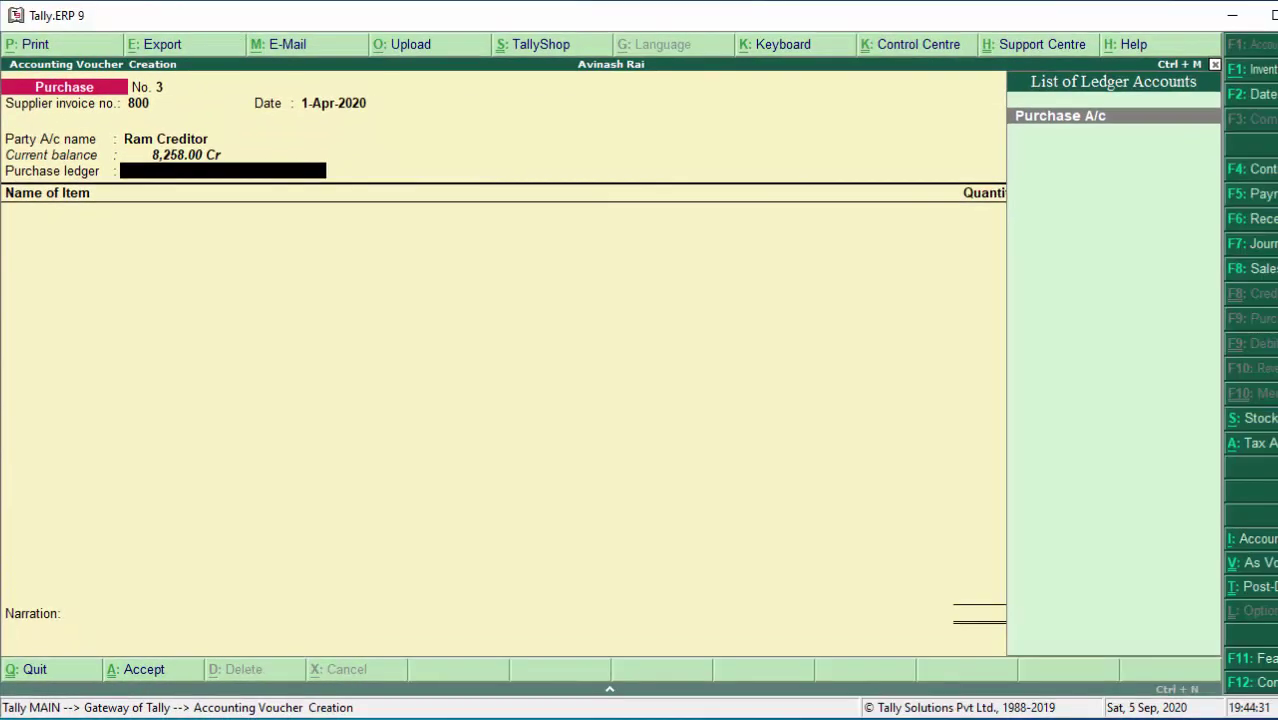
pyautogui.press('Return')
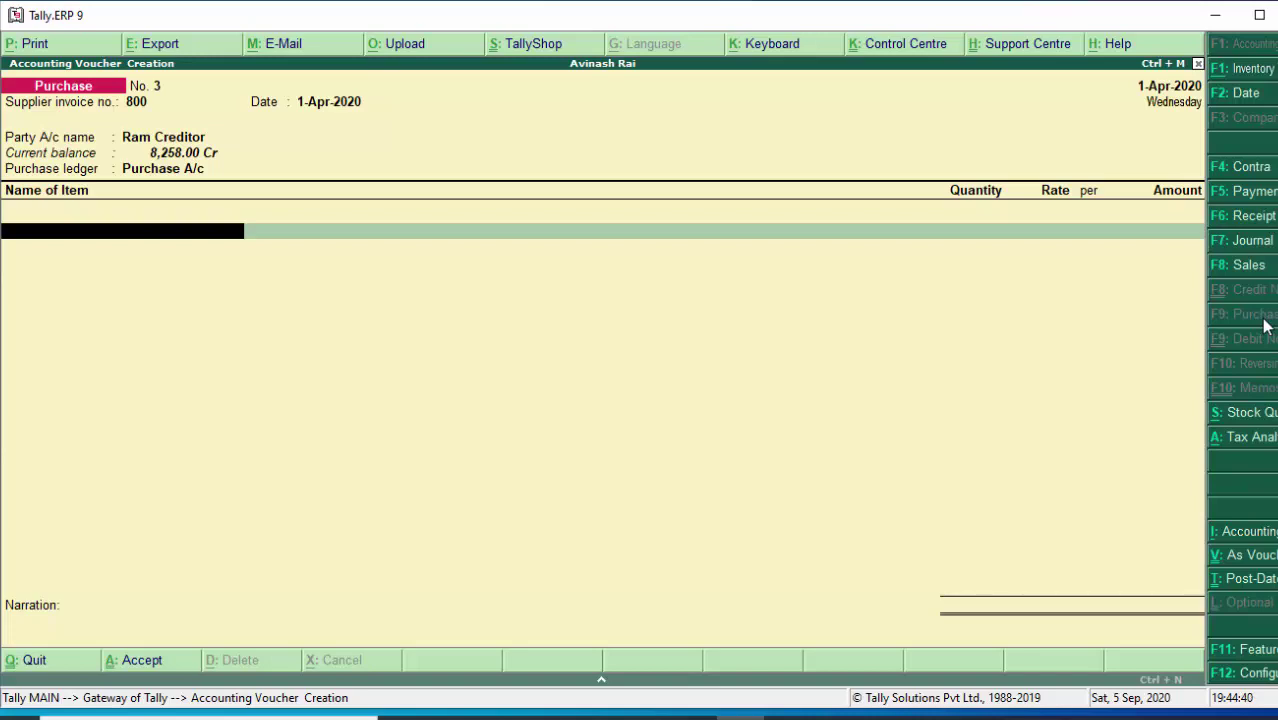
# Step: Add Keyboard to the voucher: 600 itm at 120.00, amount 72,000.00
pyautogui.write('K')
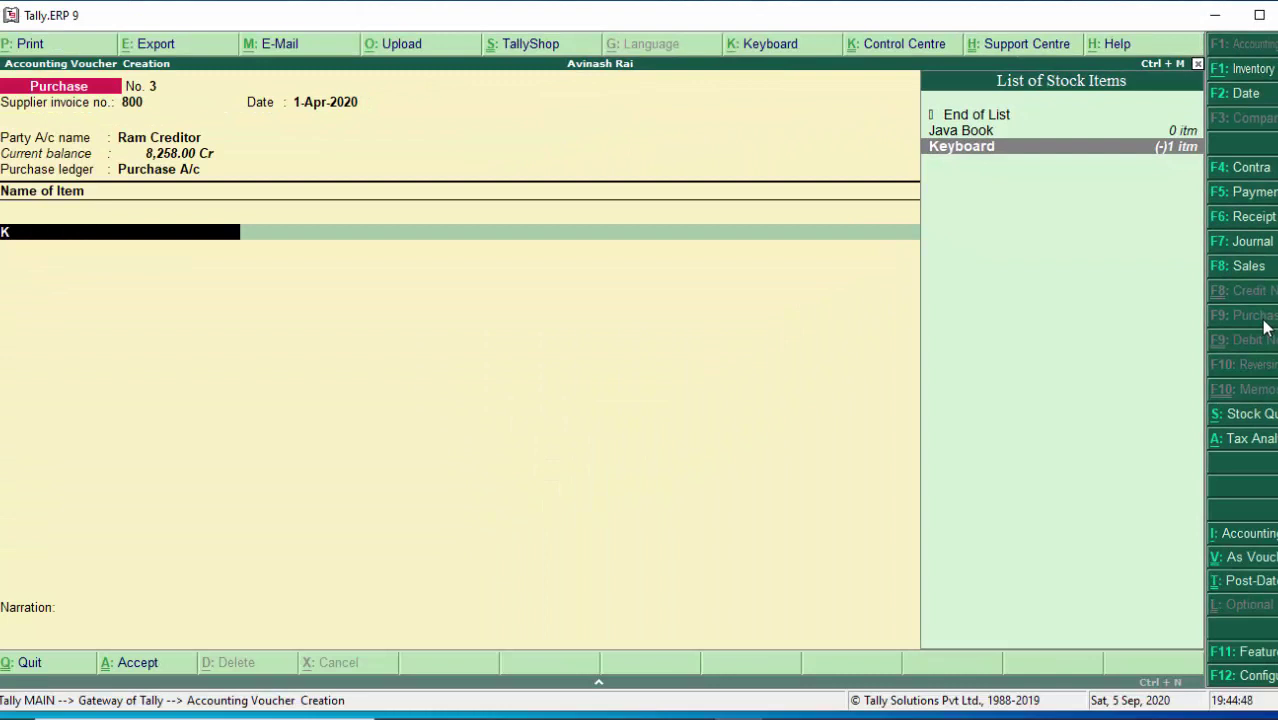
pyautogui.press('BackSpace')
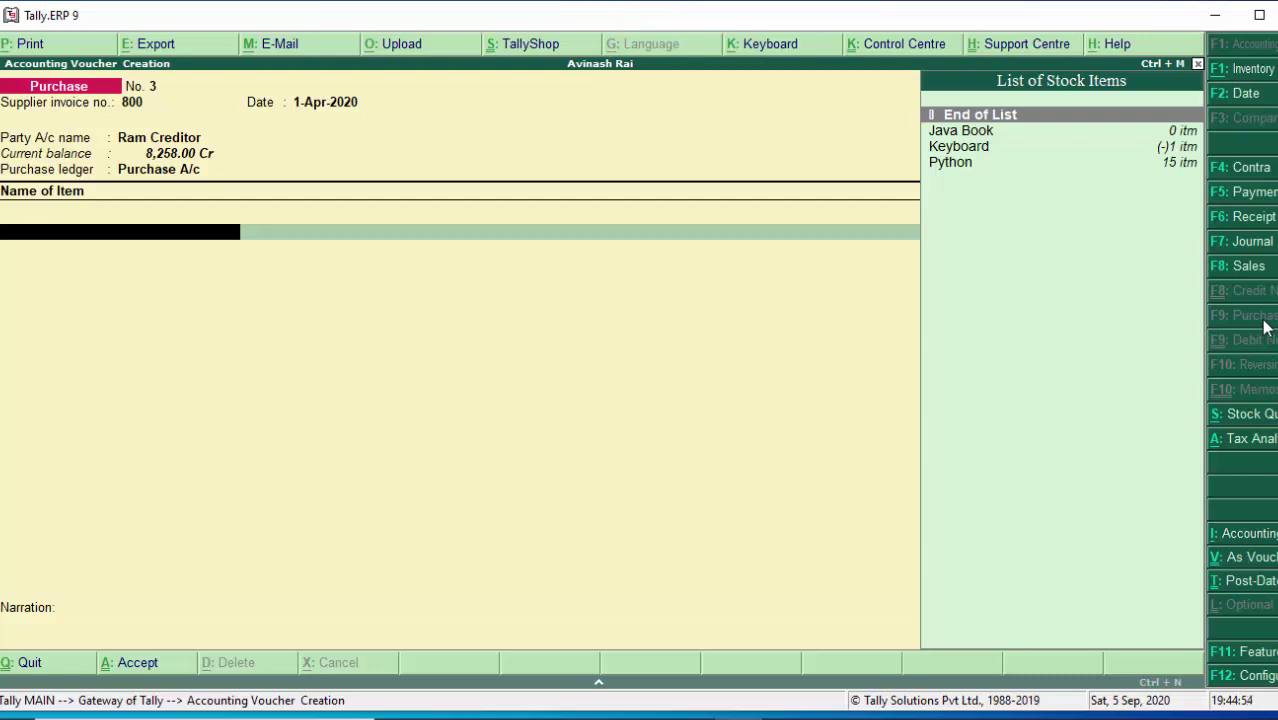
pyautogui.press('Down')
pyautogui.press('Down')
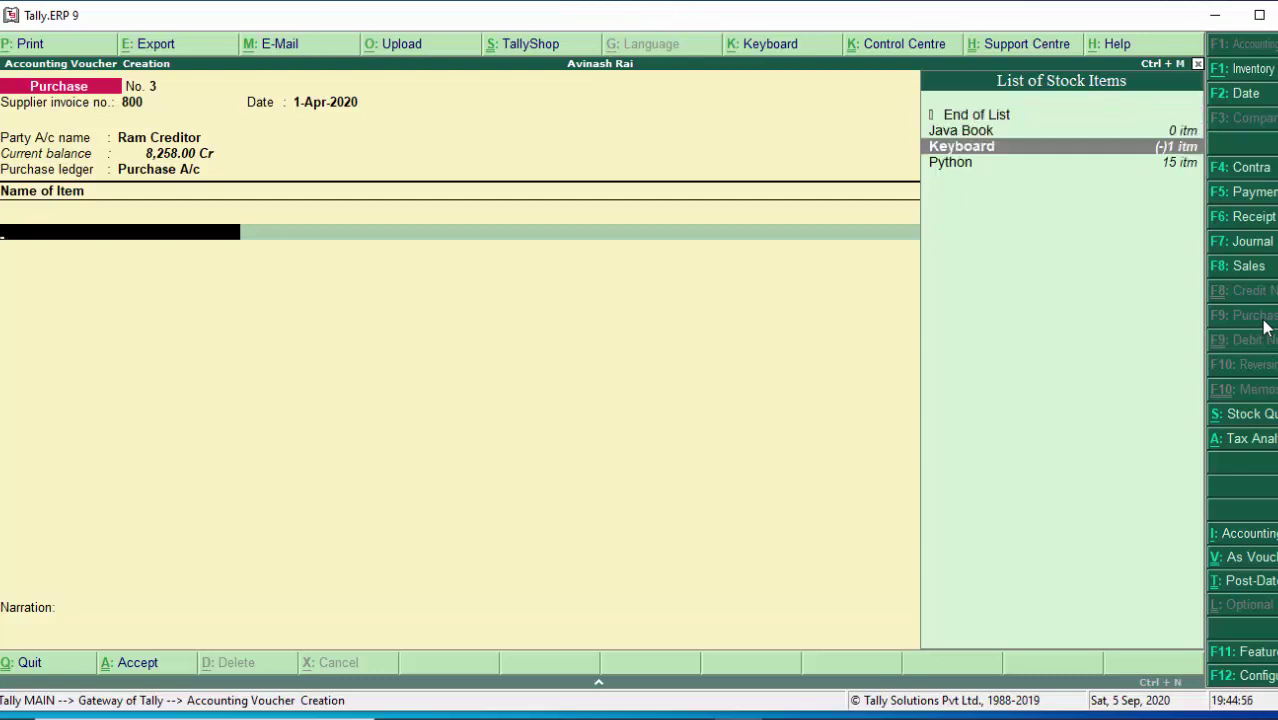
pyautogui.press('Return')
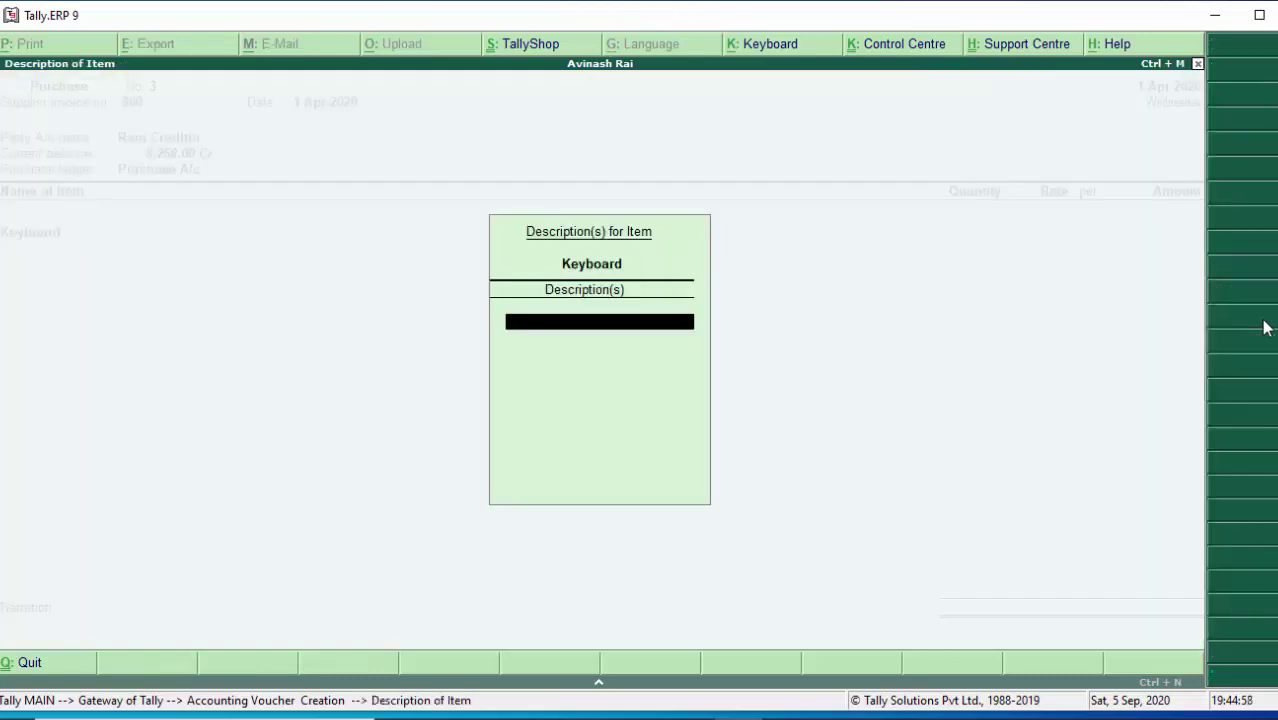
pyautogui.press('Return')
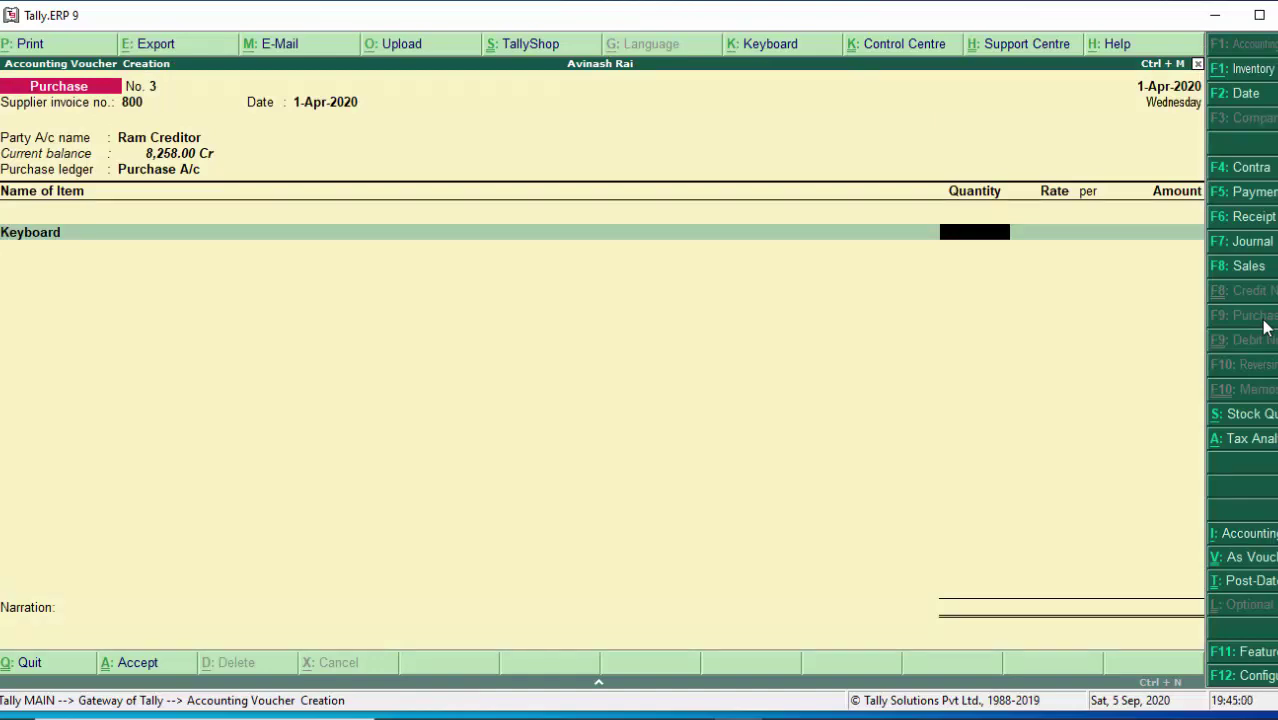
pyautogui.write('600')
pyautogui.press('Return')
pyautogui.write('1')
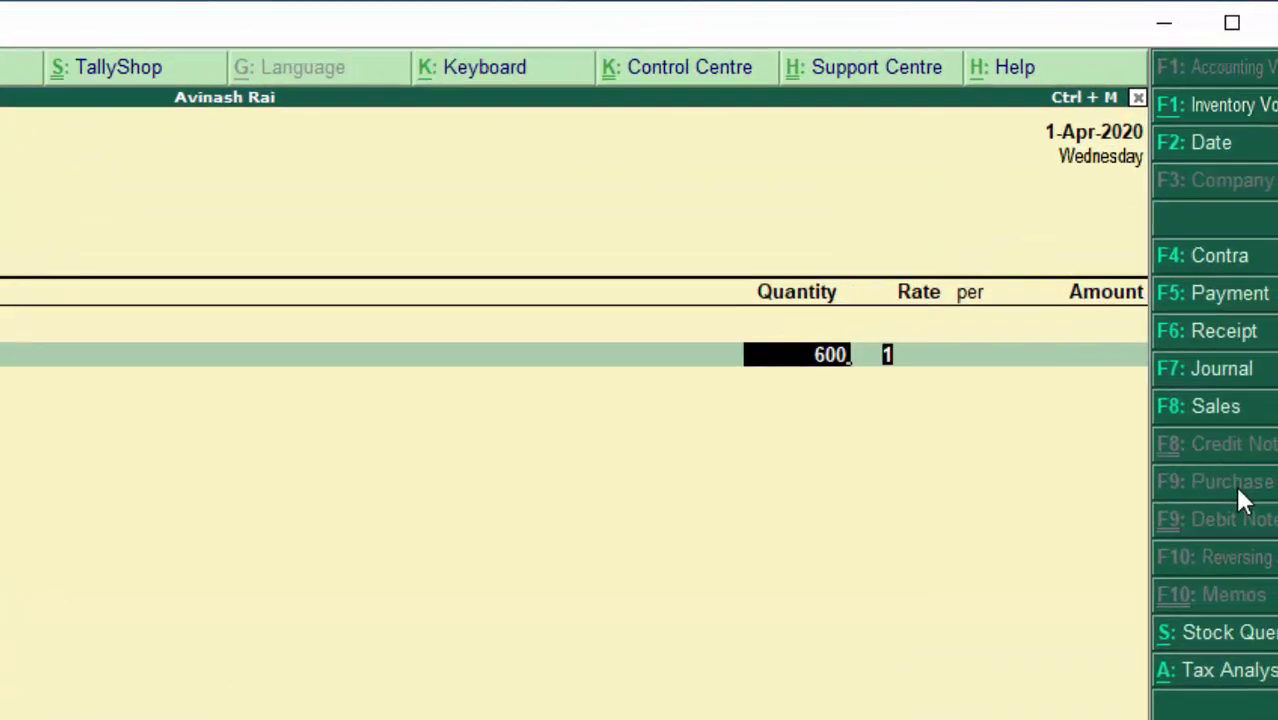
pyautogui.write('20')
pyautogui.press('Return')
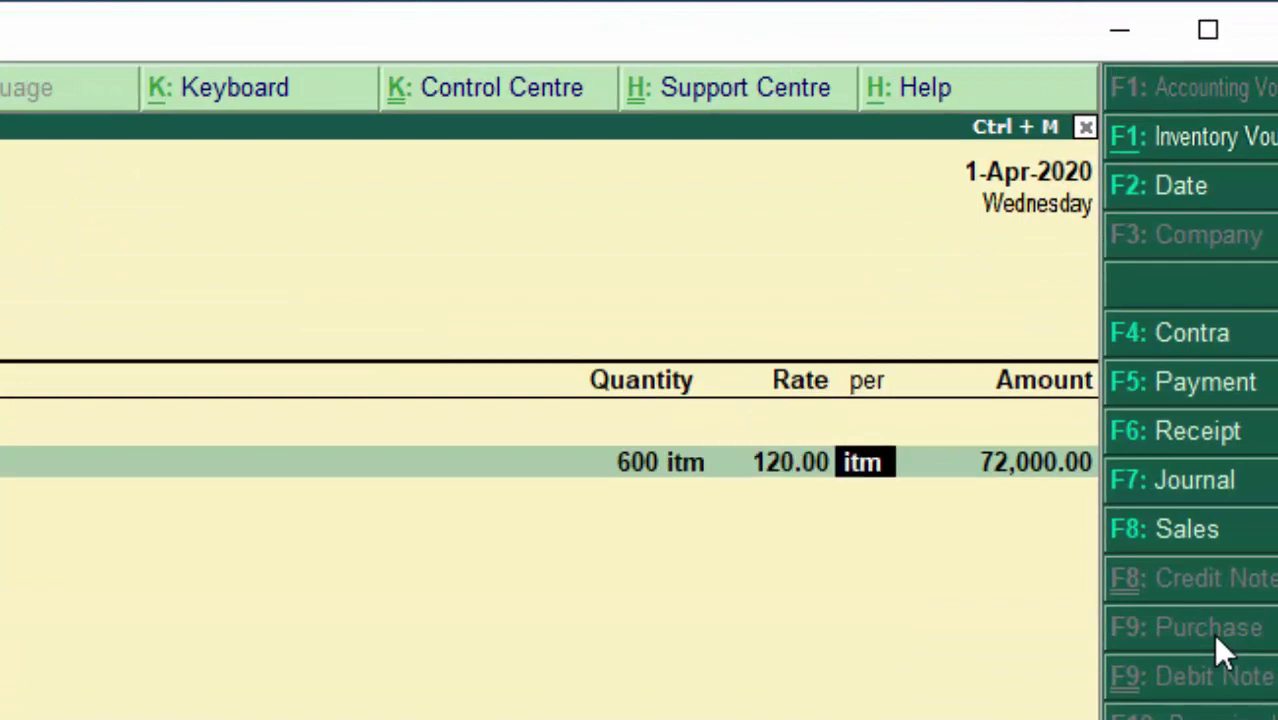
pyautogui.press('Return')
pyautogui.press('Return')
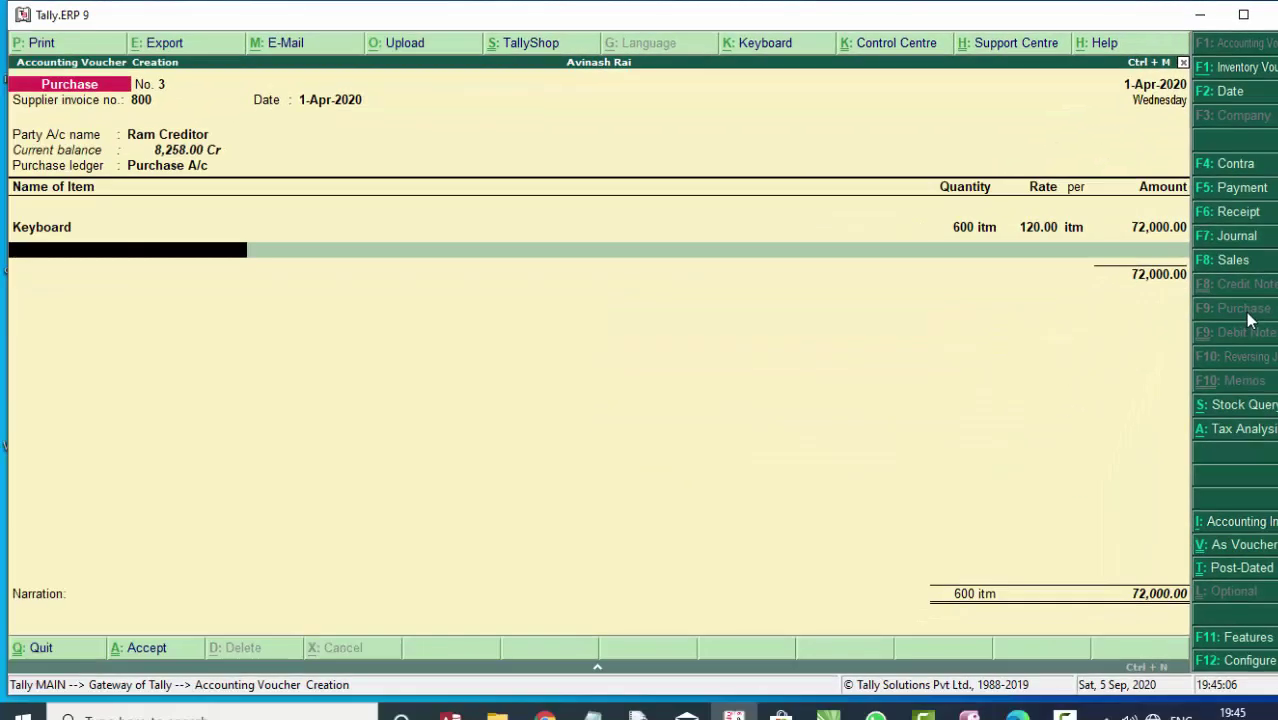
# Step: Move past the item lines and launch Stock Item Creation with Alt+C
pyautogui.press('Return')
pyautogui.press('Escape')
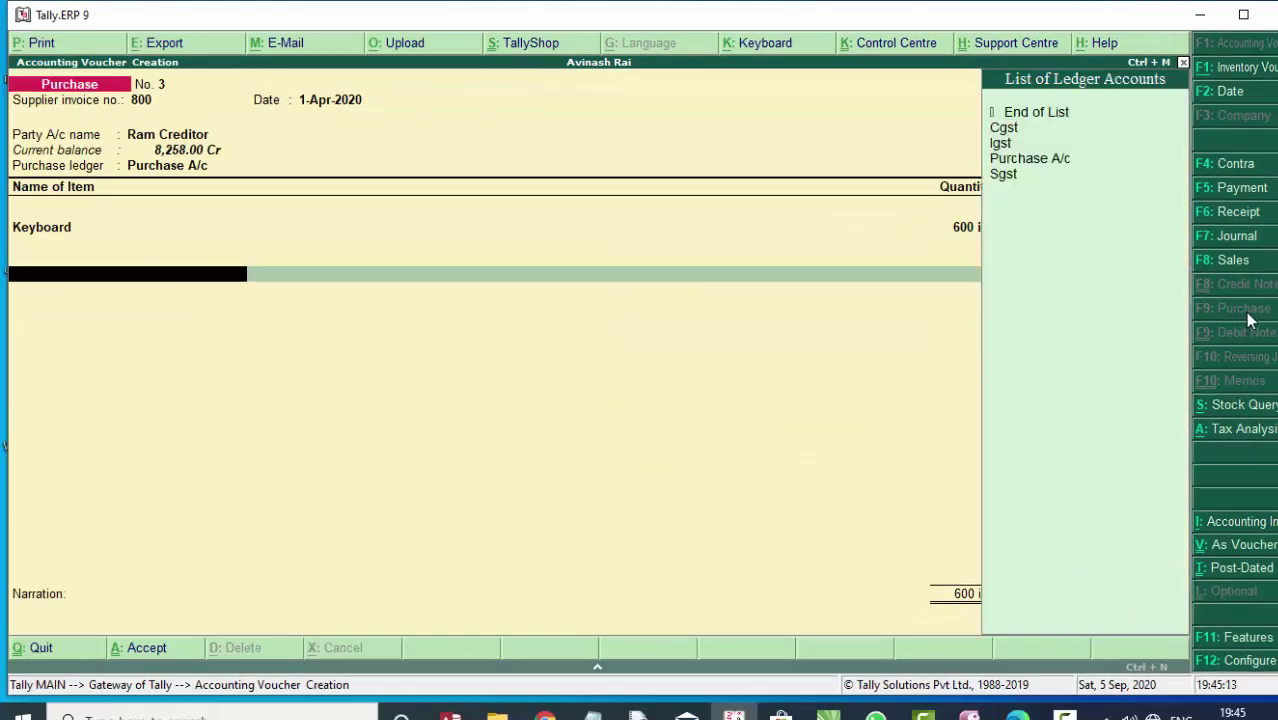
pyautogui.press('n')
pyautogui.press('BackSpace')
pyautogui.press('Return')
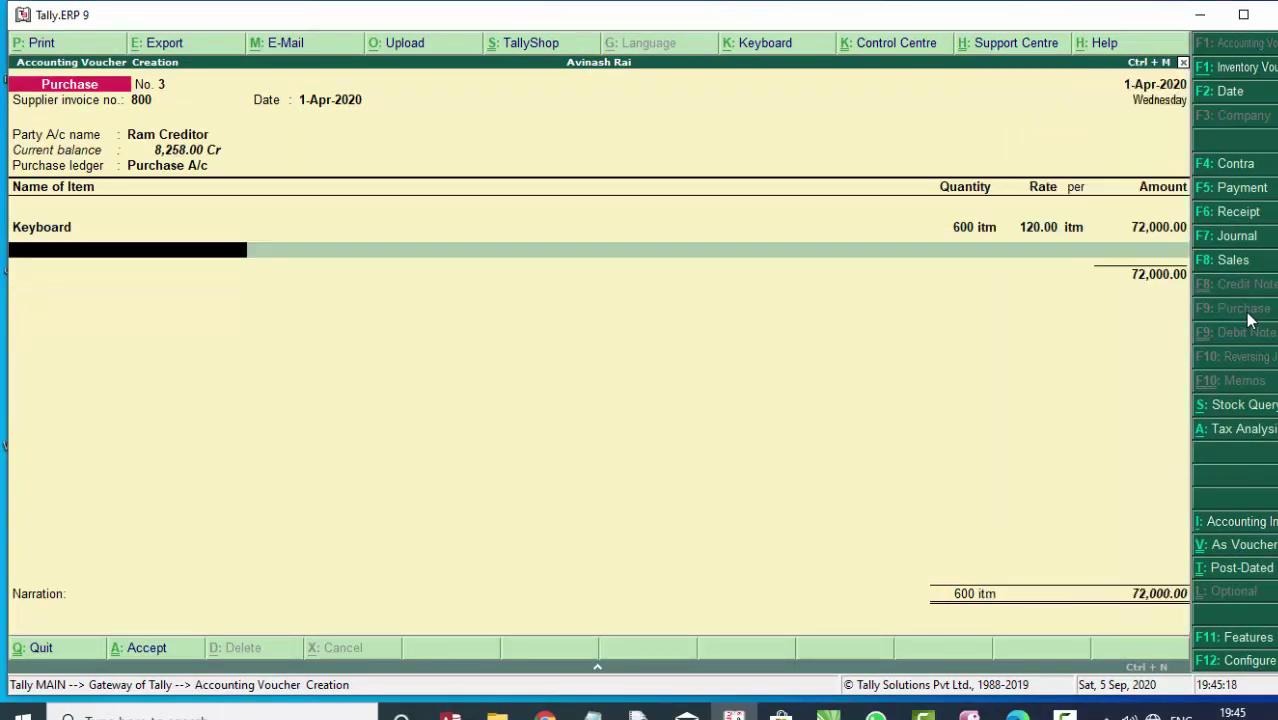
pyautogui.hotkey('alt', 'c')
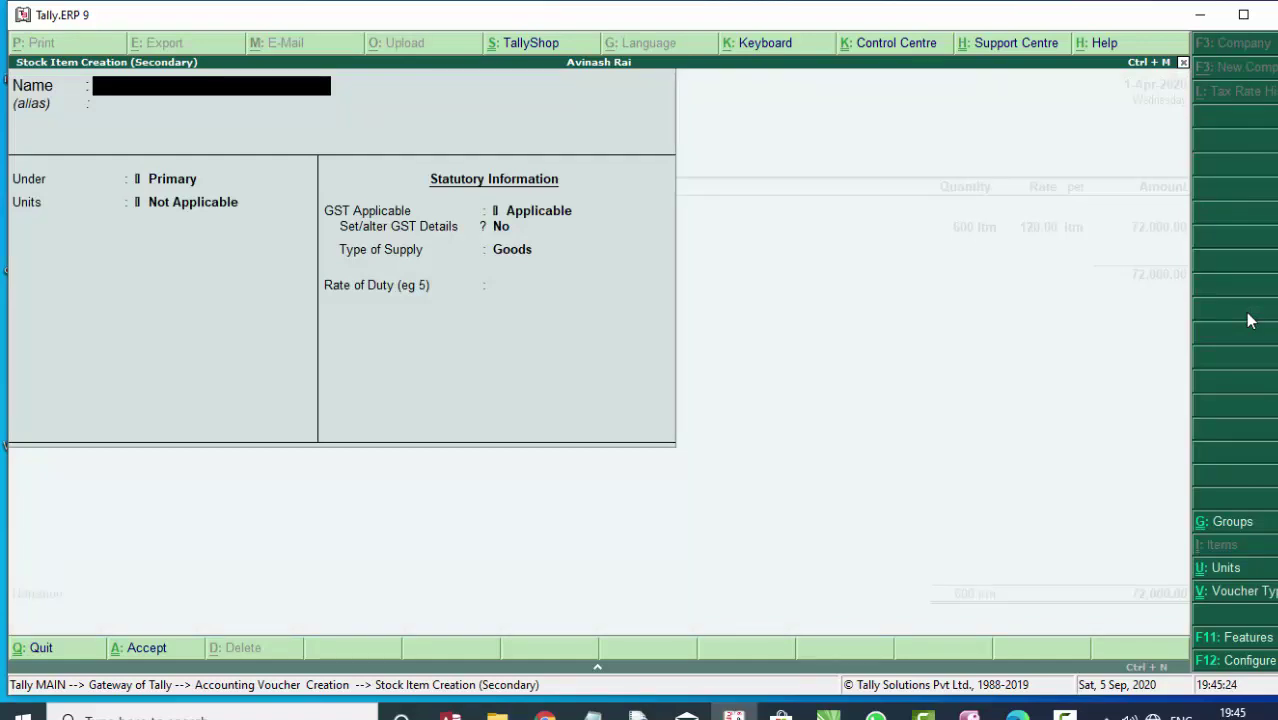
# Step: Create the stock item LCd with itm as its unit
pyautogui.write('LCd')
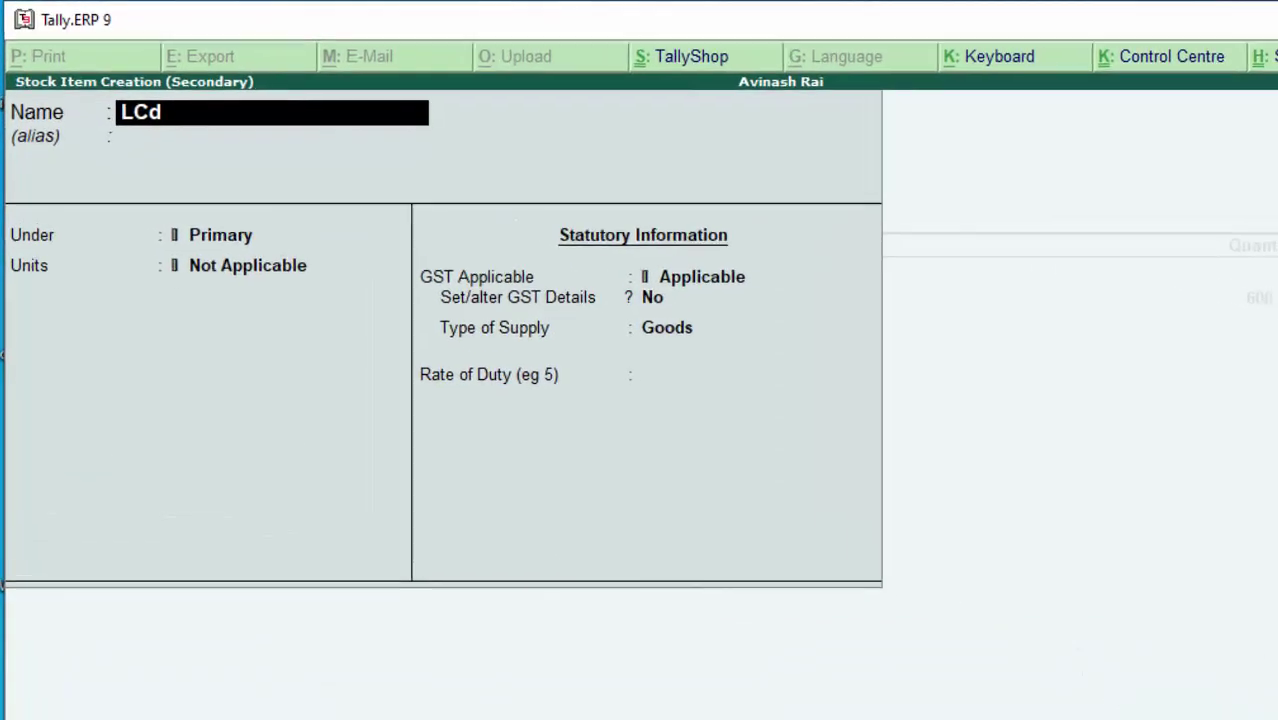
pyautogui.press('Return')
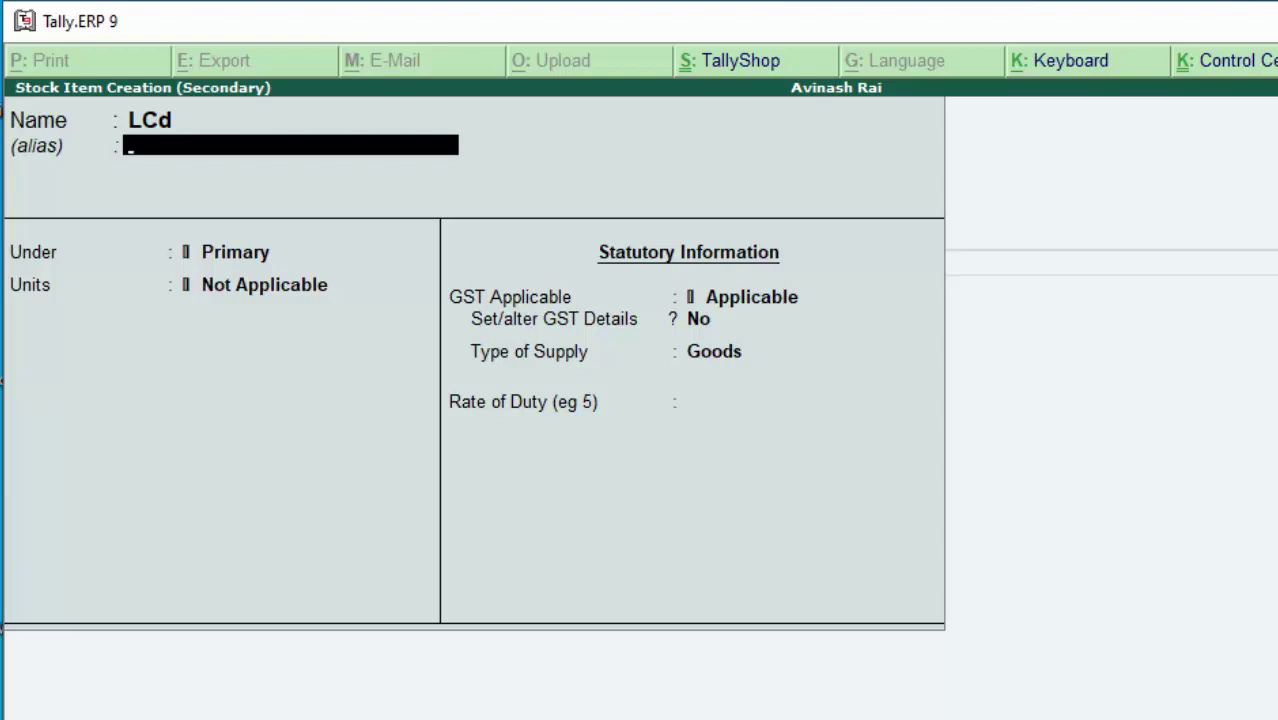
pyautogui.press('Return')
pyautogui.press('Return')
pyautogui.press('Down')
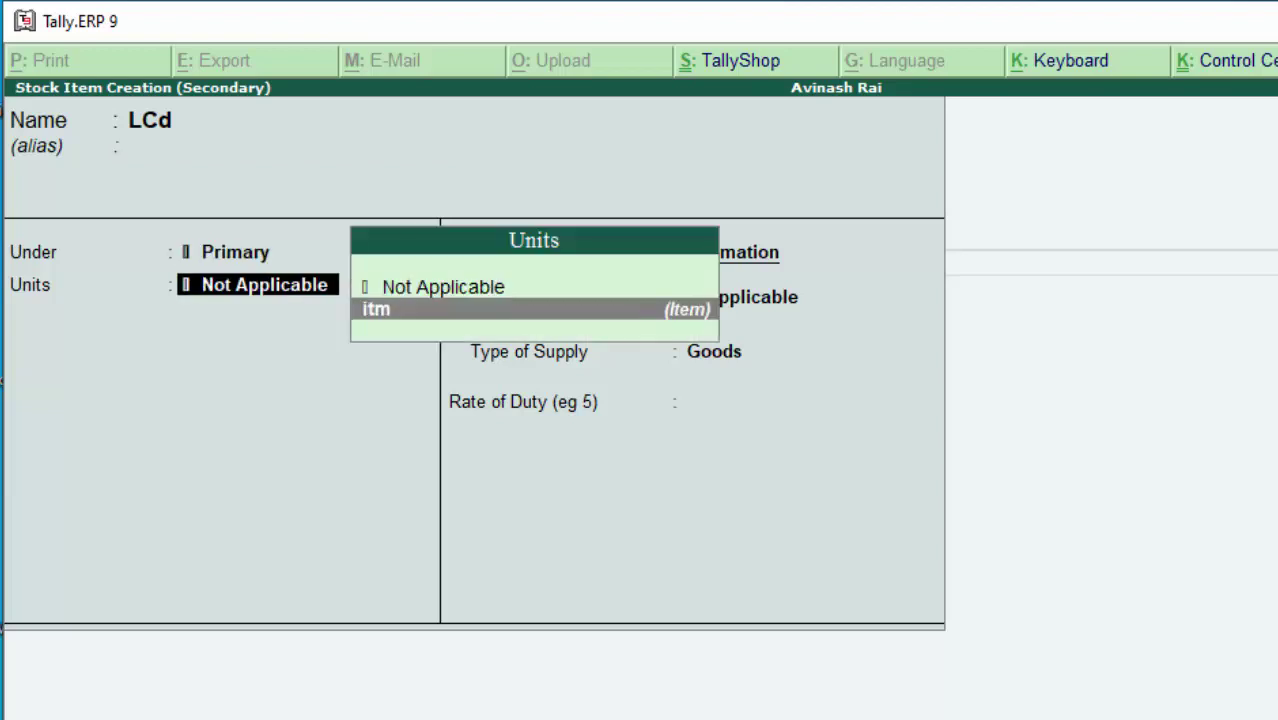
pyautogui.press('Return')
pyautogui.press('Return')
pyautogui.press('Return')
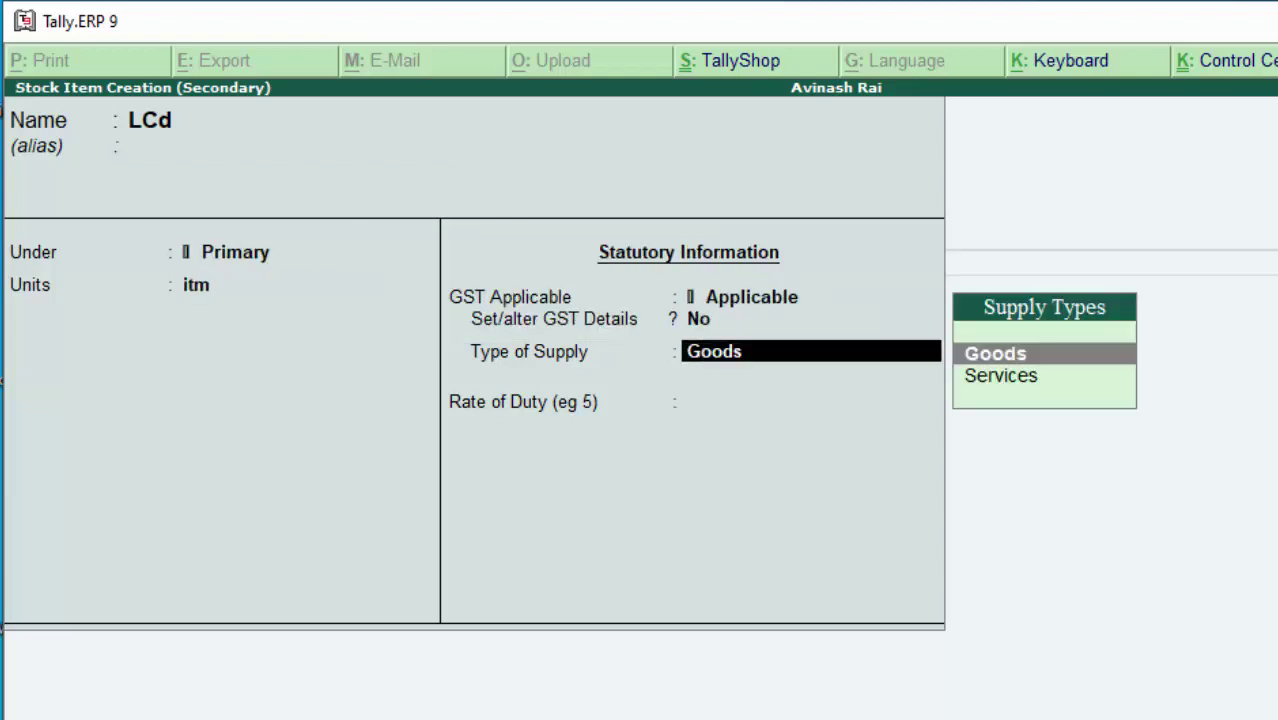
pyautogui.press('Return')
pyautogui.press('Return')
pyautogui.press('Return')
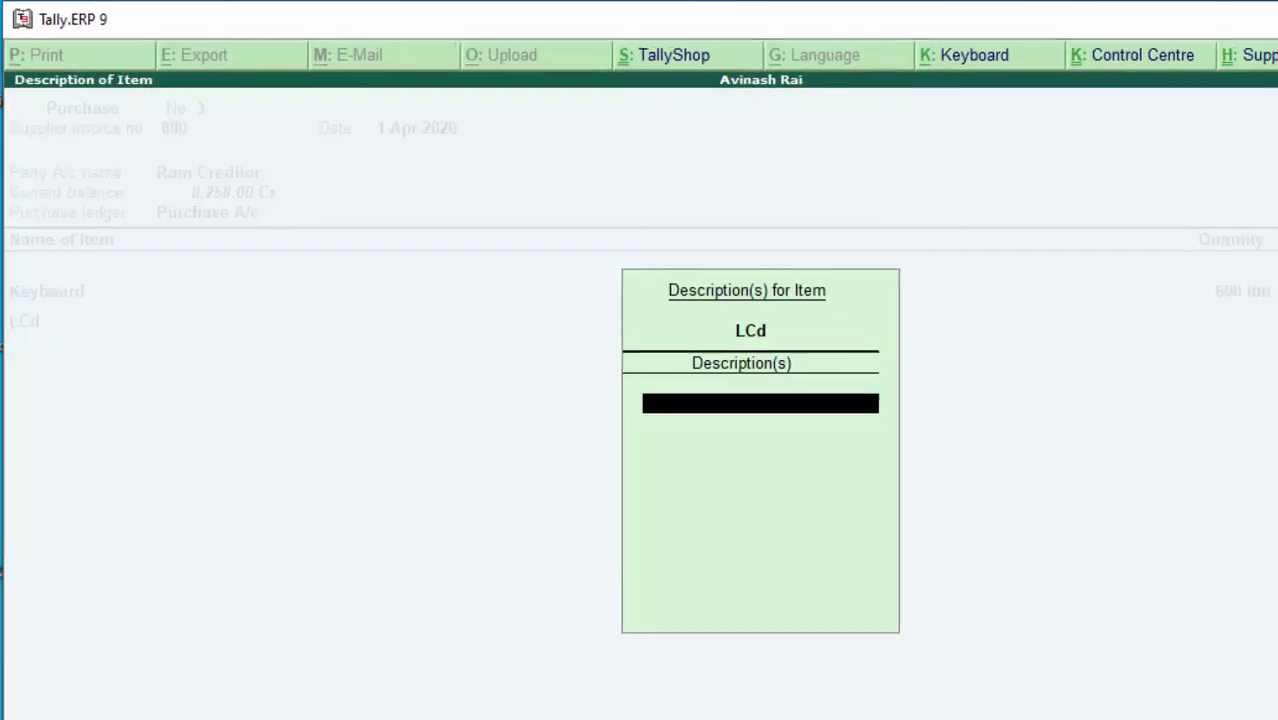
pyautogui.press('Return')
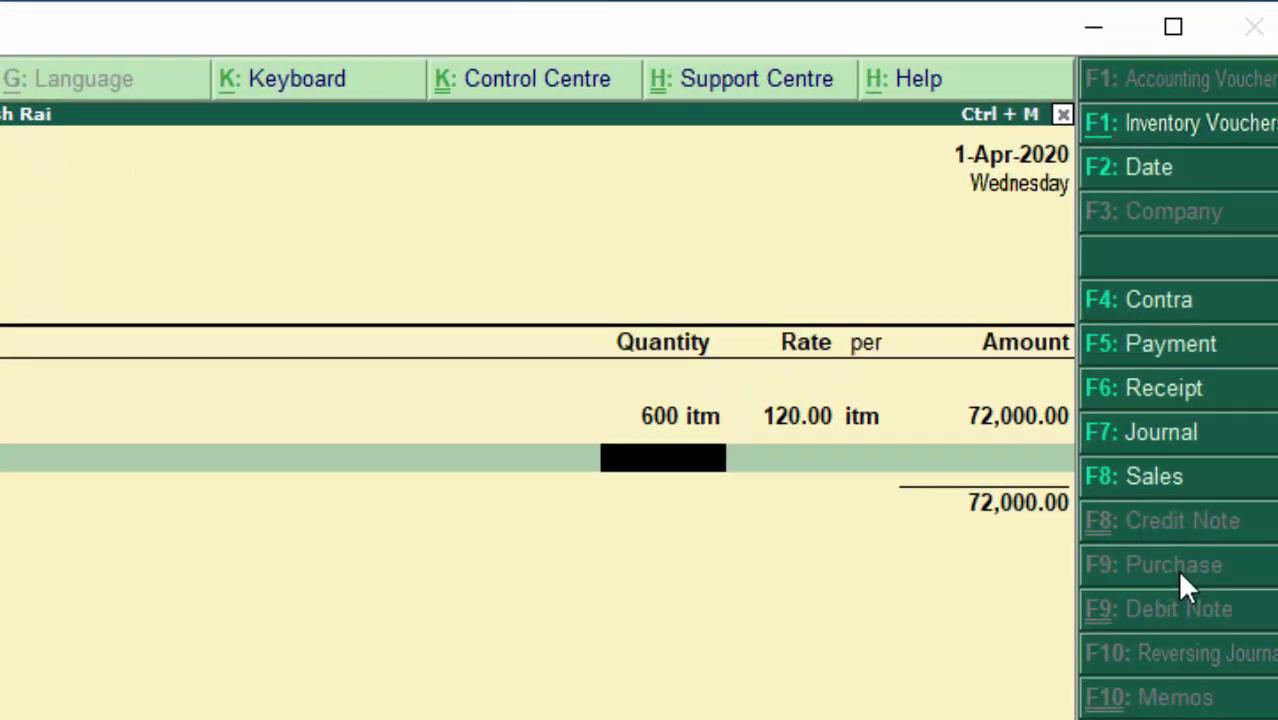
# Step: Enter 12 itm of LCd at 6,000.00, bringing the total to 1,44,000.00
pyautogui.write('12')
pyautogui.press('Return')
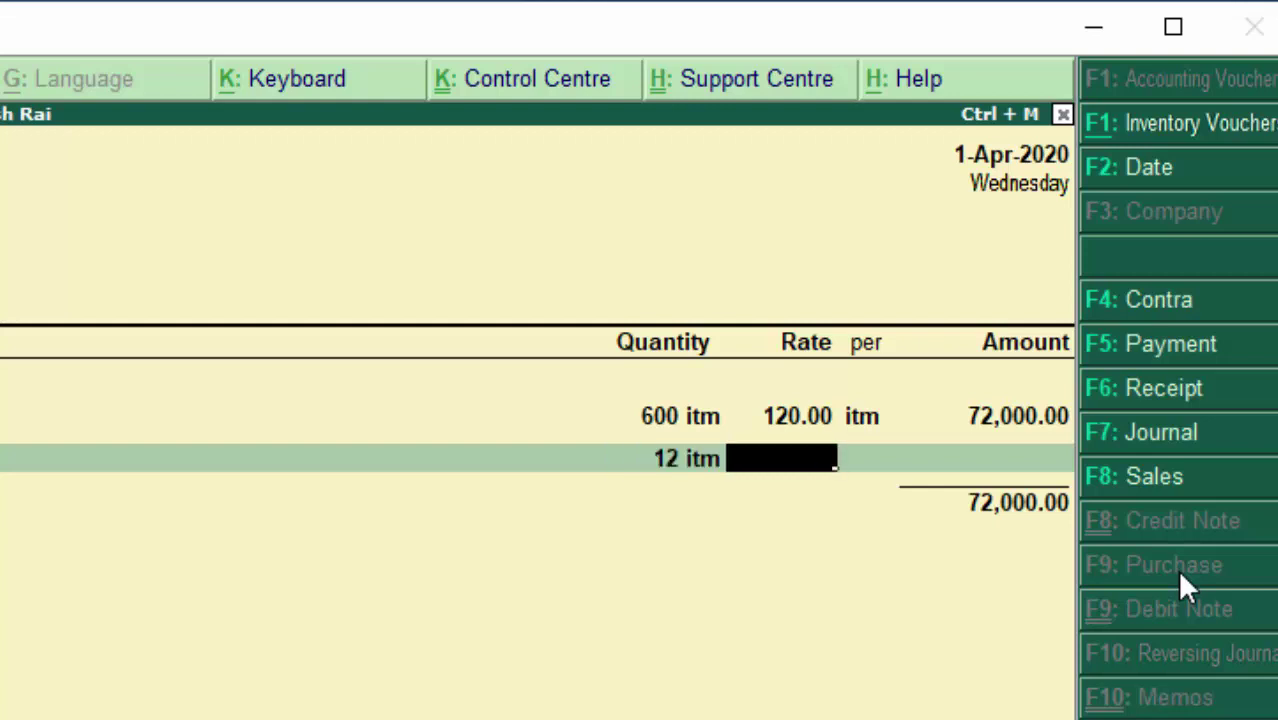
pyautogui.write('60')
pyautogui.write('00')
pyautogui.press('Return')
pyautogui.press('Return')
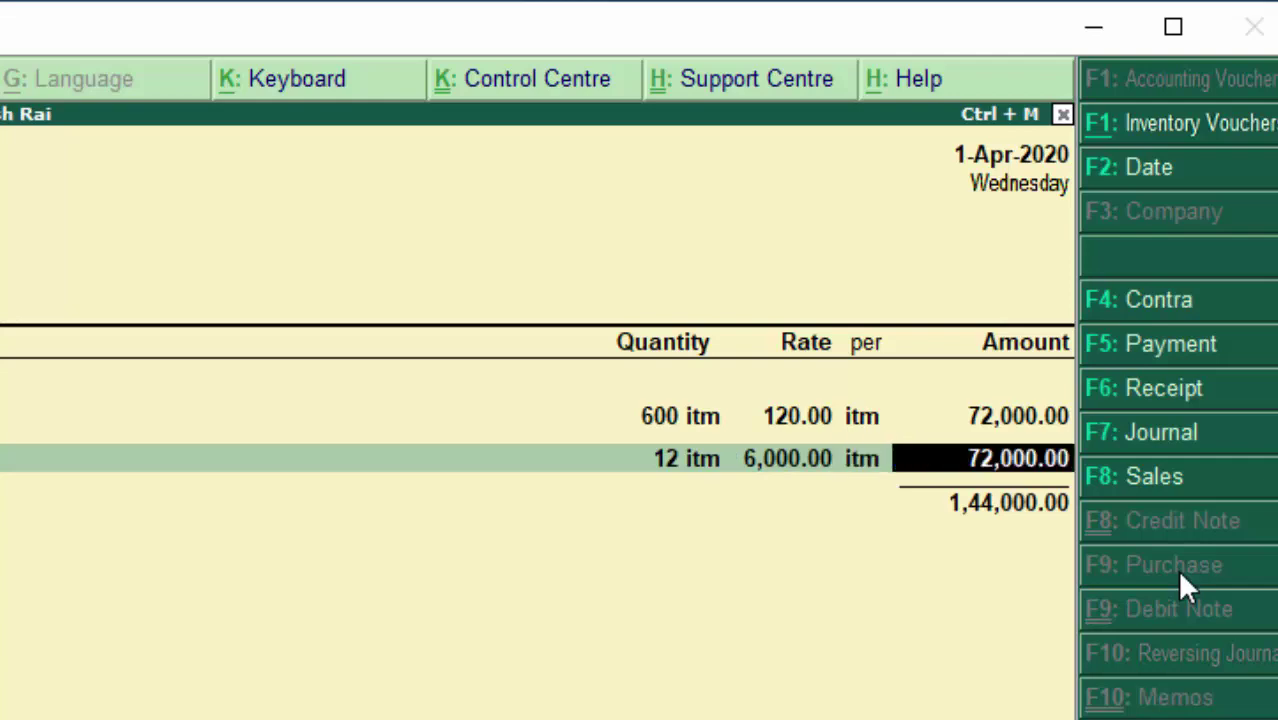
pyautogui.press('Return')
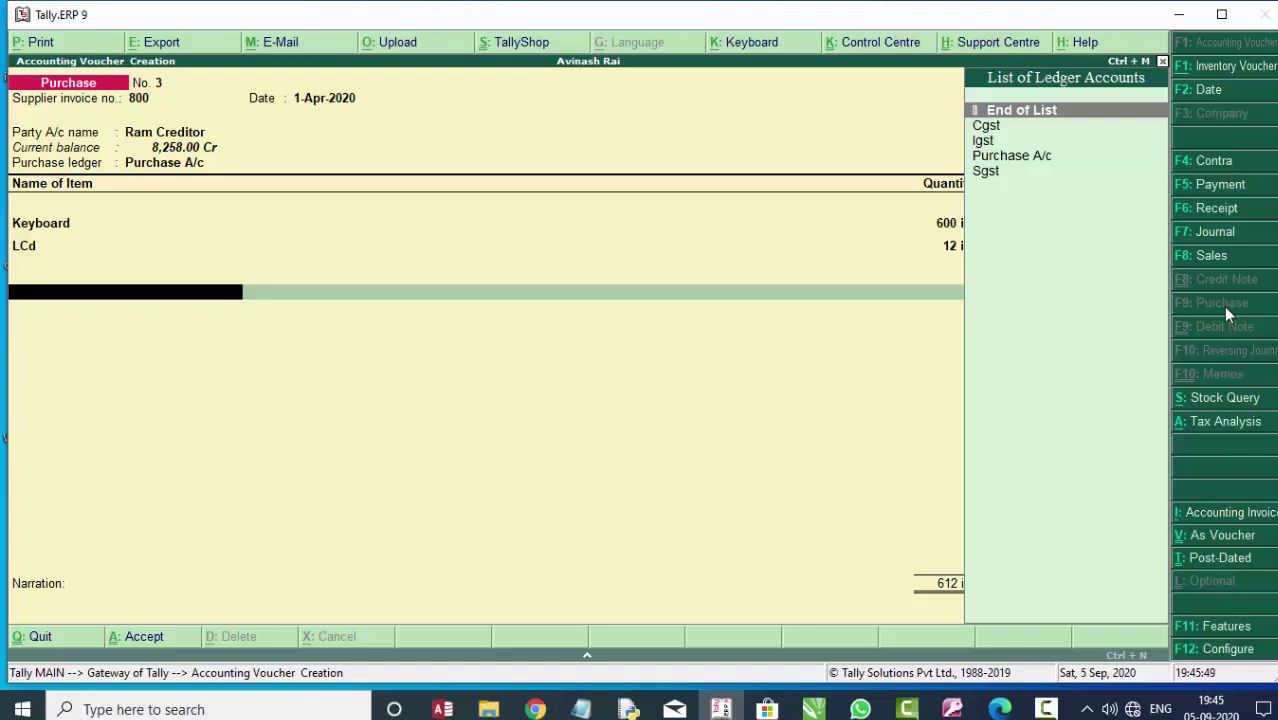
# Step: Add the Cgst ledger as a tax line, then leave the purchase voucher
pyautogui.press('Down')
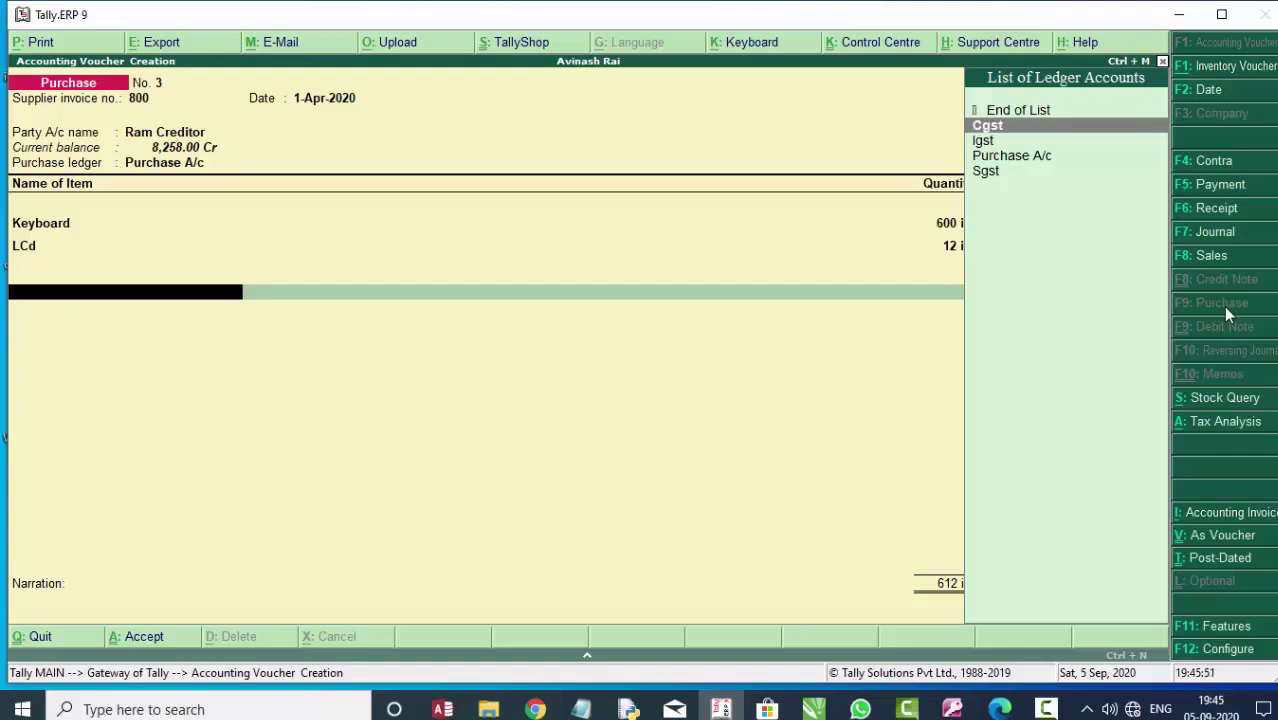
pyautogui.press('Return')
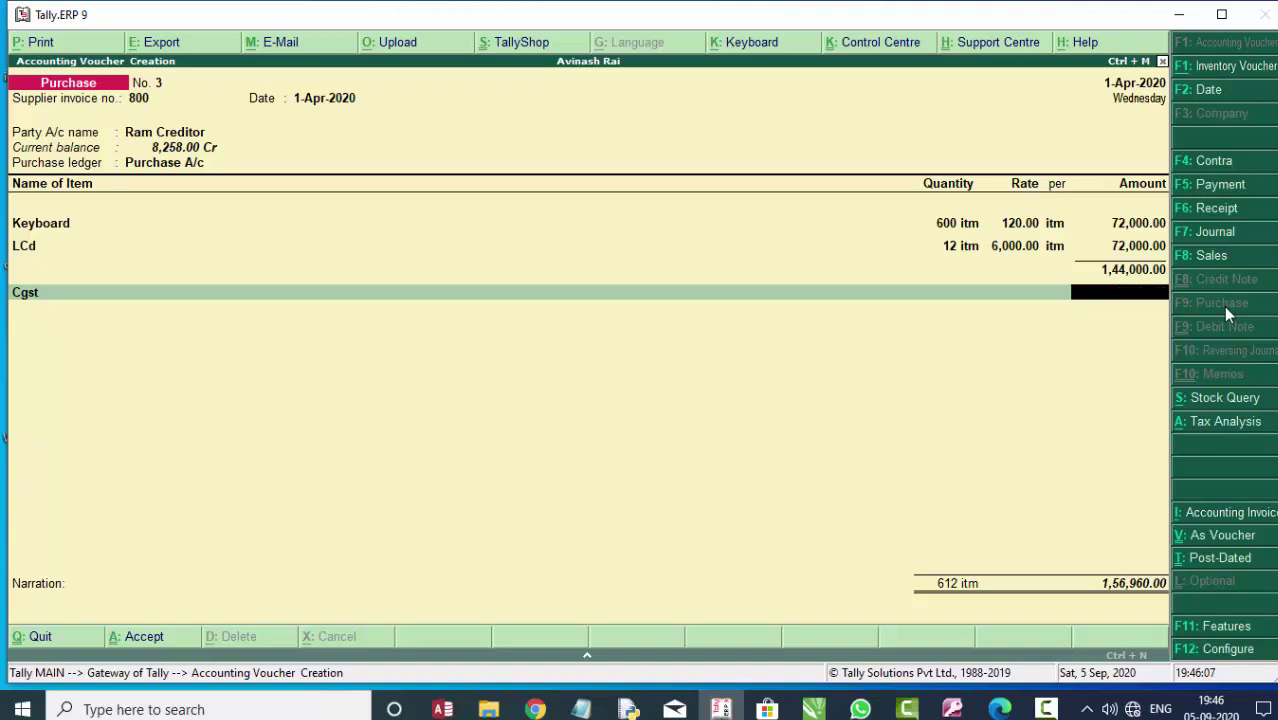
pyautogui.press('Escape')
# Step: Quit the voucher and open the Stock Items Alter list under Inventory Info
pyautogui.press('y')
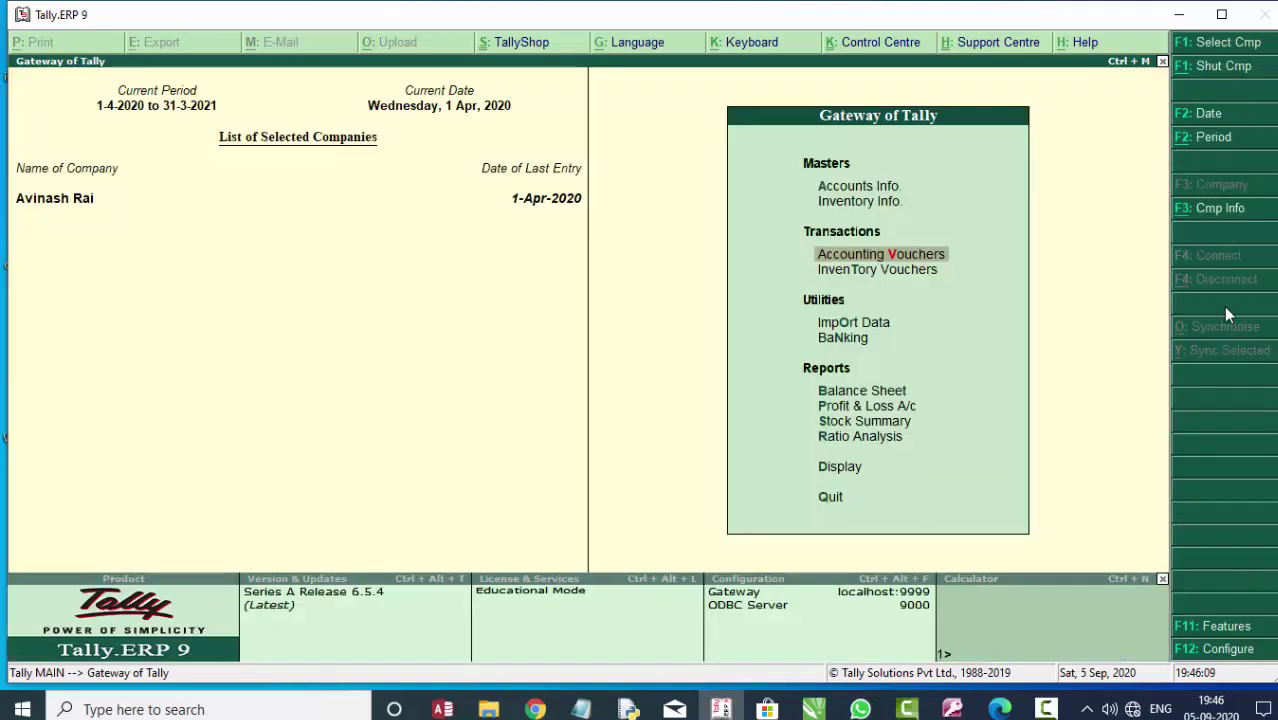
pyautogui.press('Up')
pyautogui.press('Up')
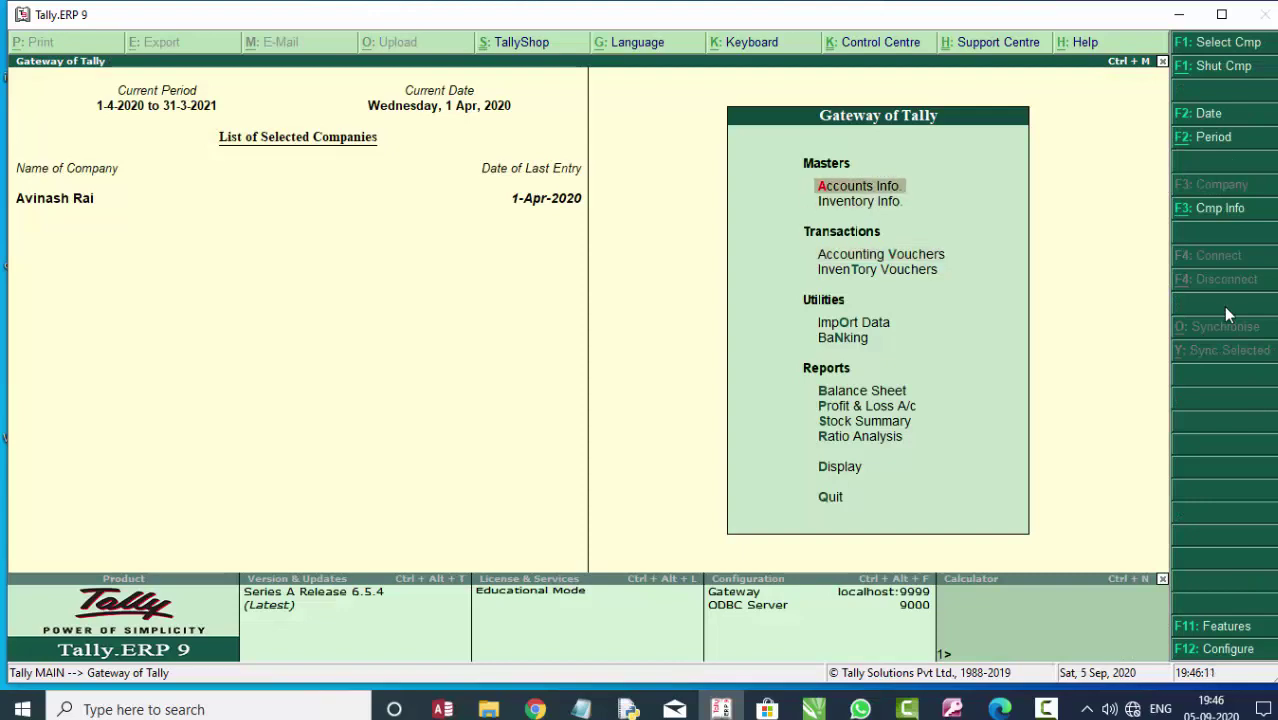
pyautogui.press('Down')
pyautogui.press('Return')
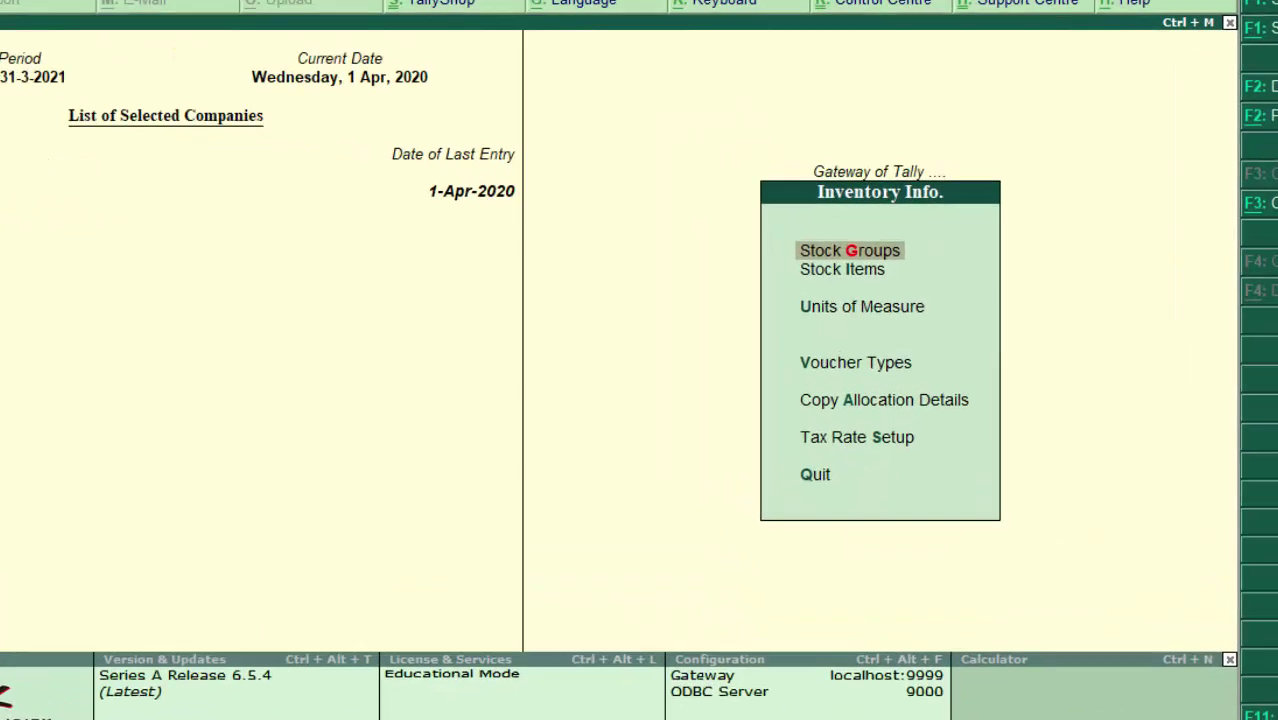
pyautogui.press('Down')
pyautogui.press('Return')
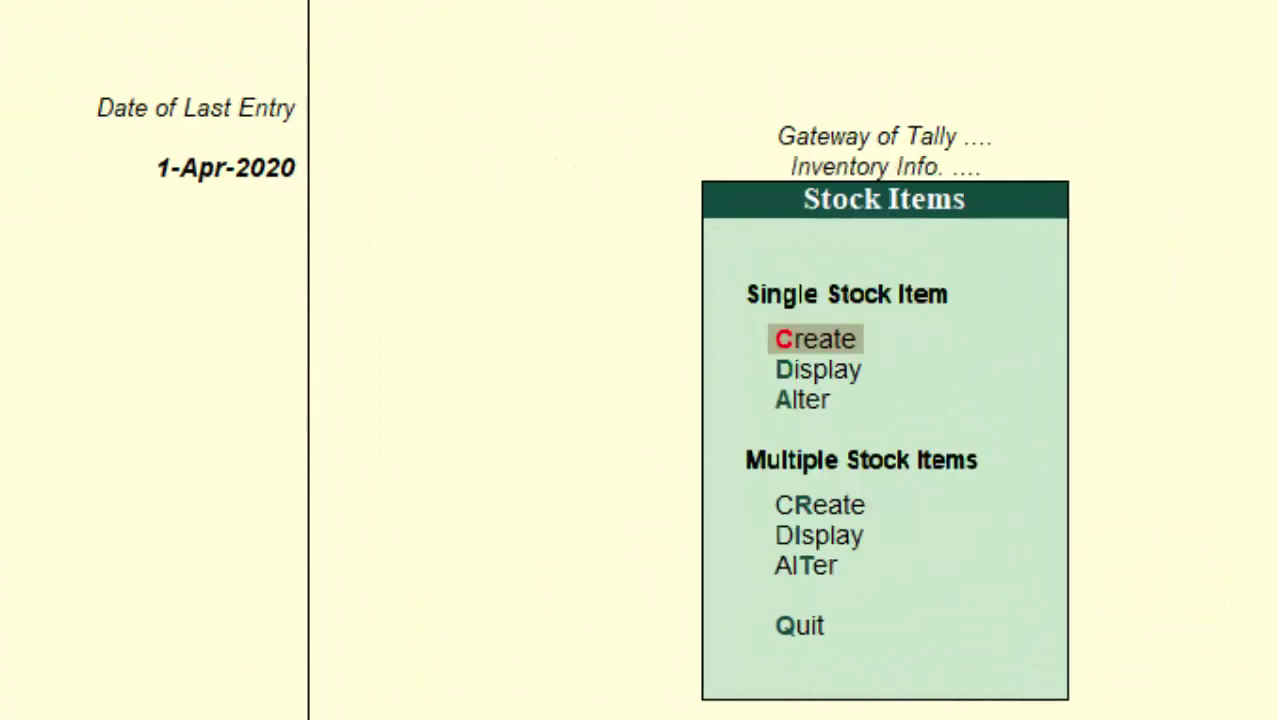
pyautogui.press('Down')
pyautogui.press('Down')
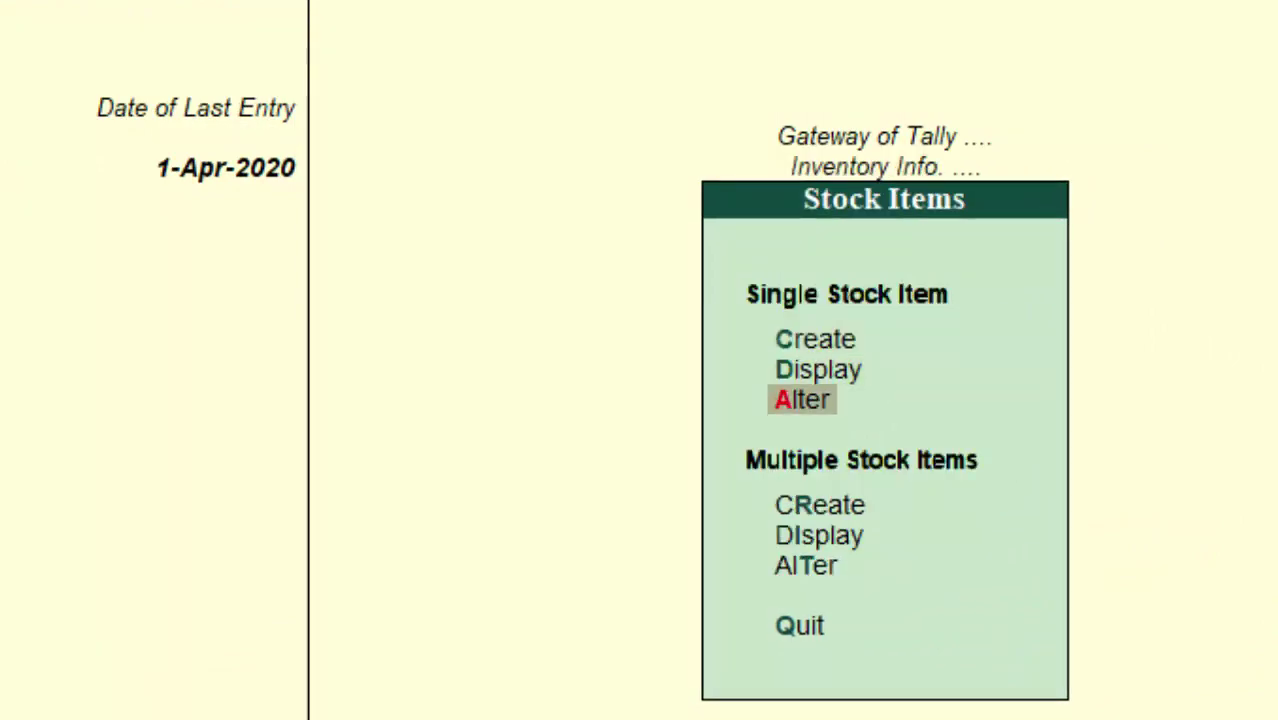
pyautogui.press('Return')
# Step: Open LCd for alteration and set Set/alter GST Details to Yes
pyautogui.press('Down')
pyautogui.press('Down')
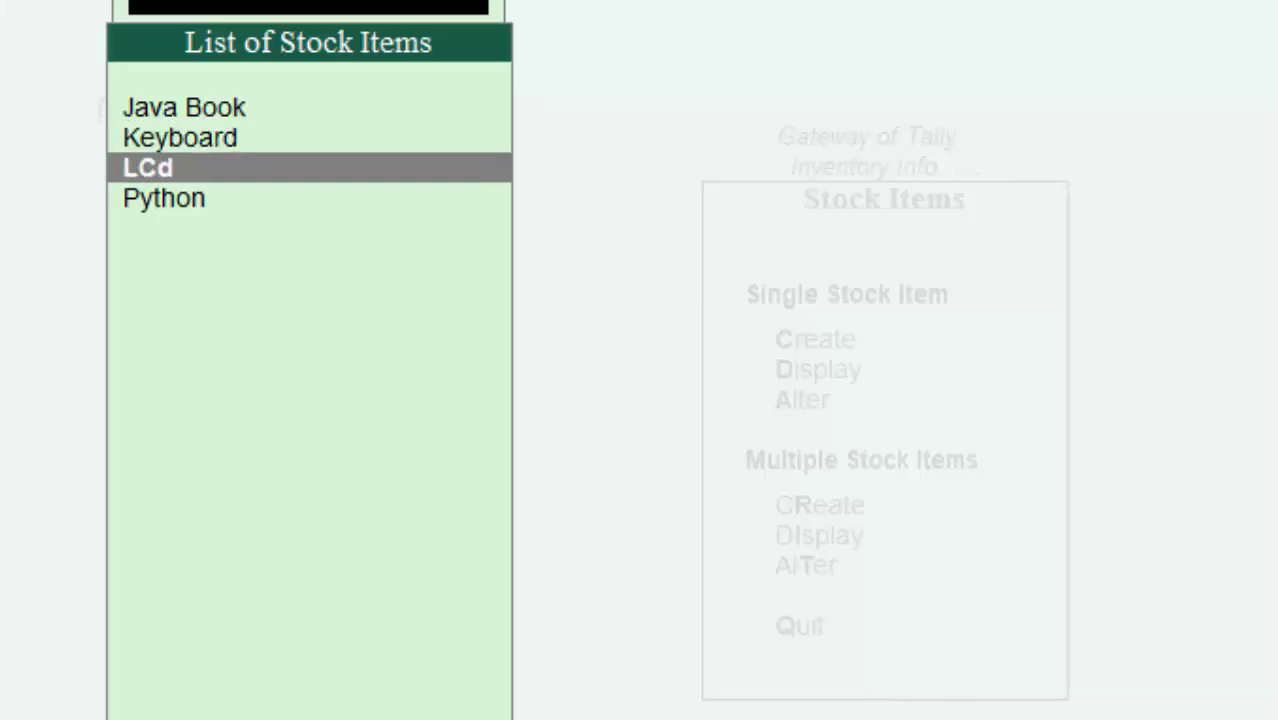
pyautogui.press('Return')
pyautogui.press('Return')
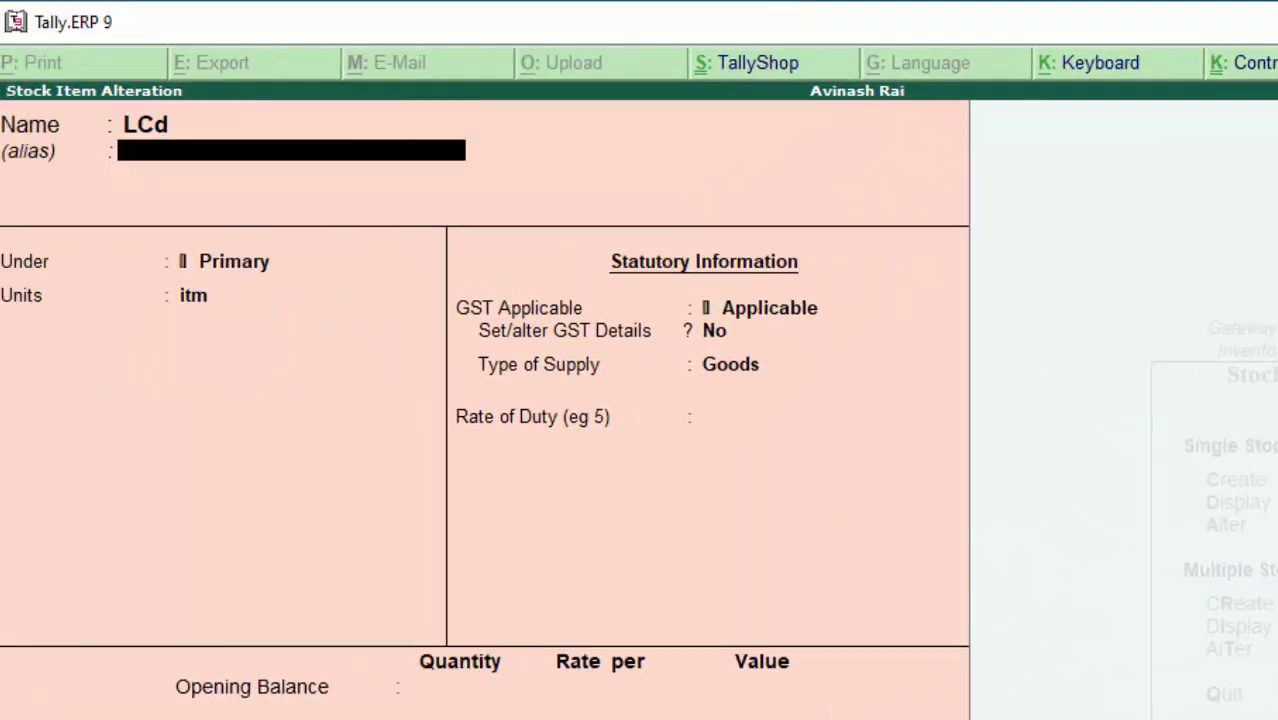
pyautogui.press('Return')
pyautogui.press('Return')
pyautogui.press('Return')
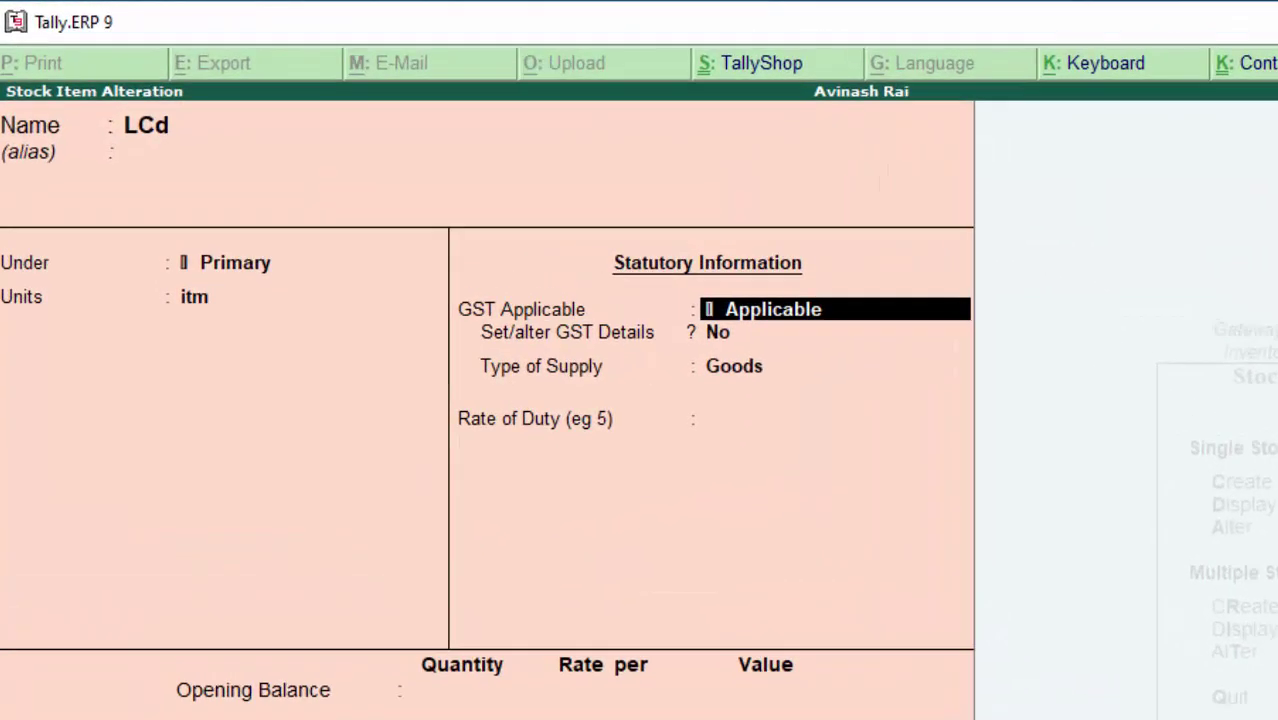
pyautogui.press('Return')
pyautogui.write('y')
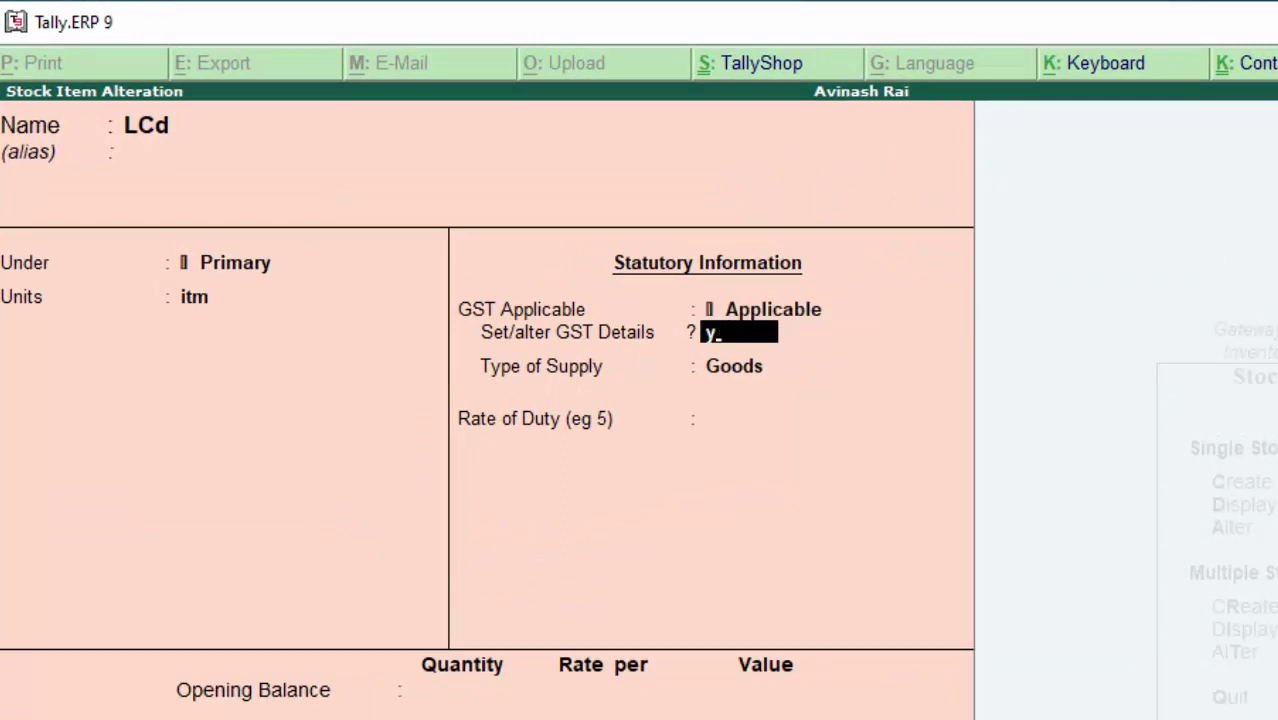
pyautogui.press('Return')
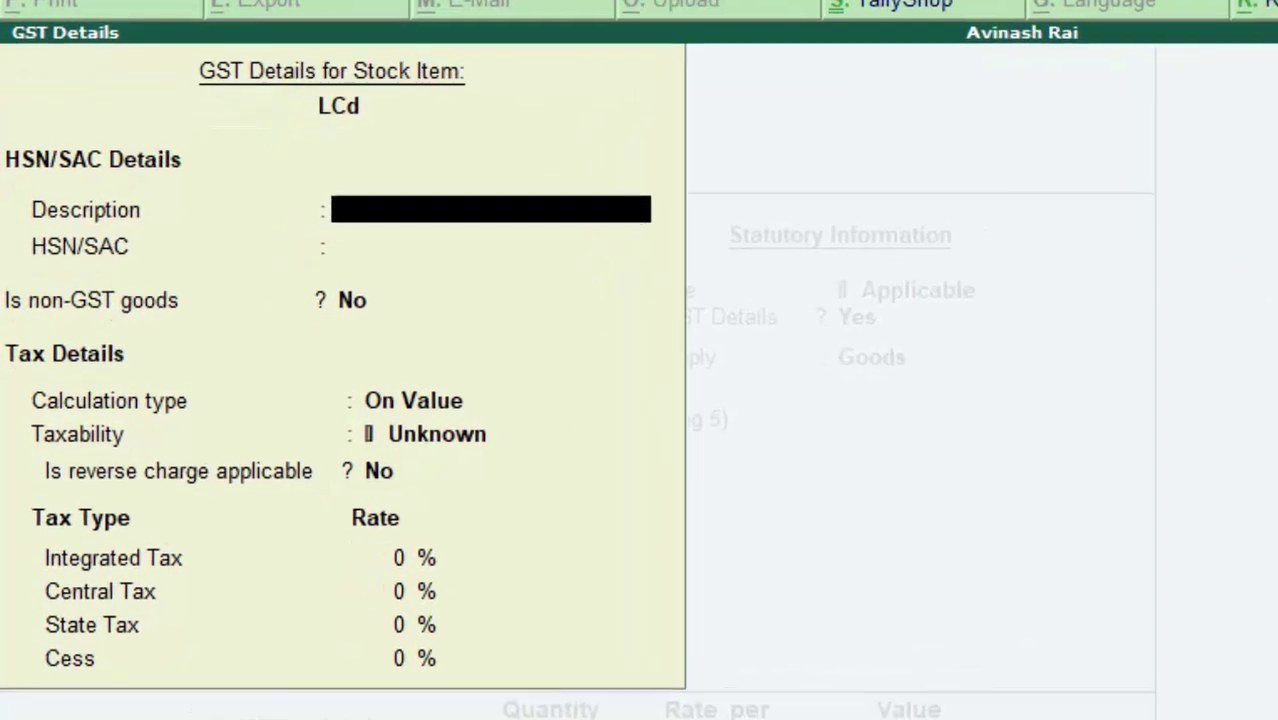
# Step: Give LCd description LCD, HSN 567890, Taxable status, and 17% Integrated Tax (8.50% Central/State)
pyautogui.write('L')
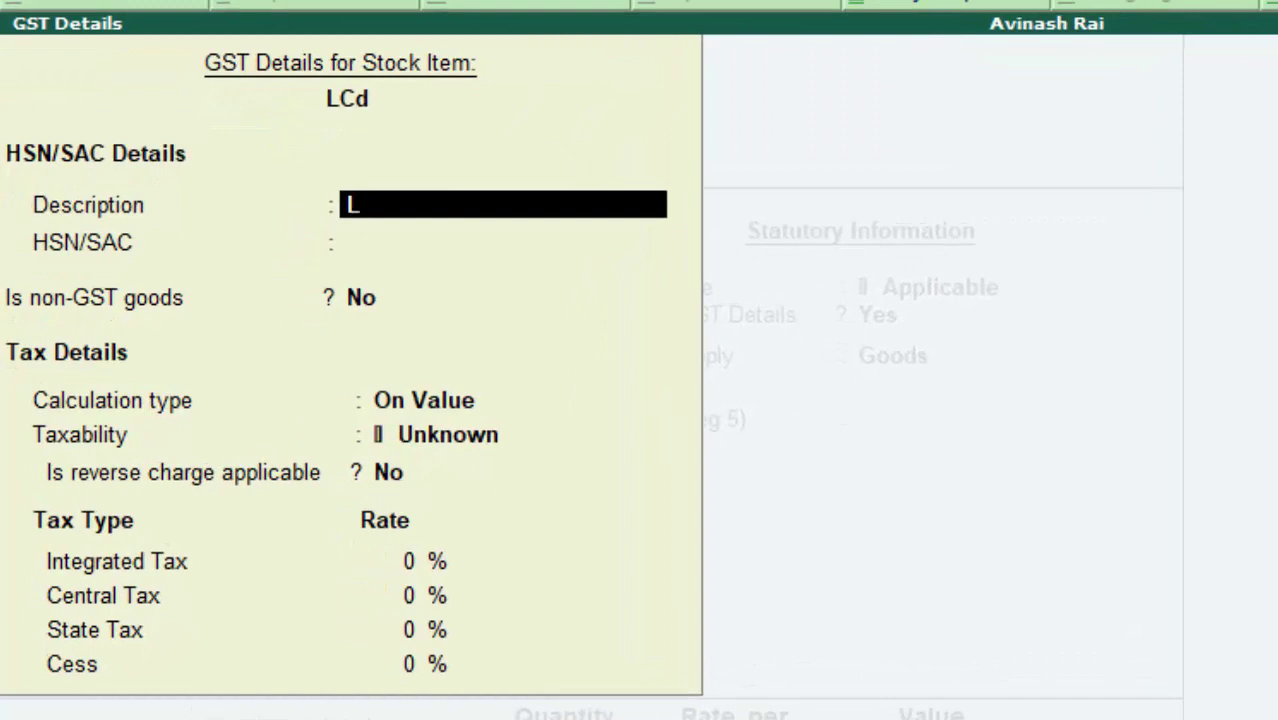
pyautogui.write('CD')
pyautogui.press('Return')
pyautogui.write('5')
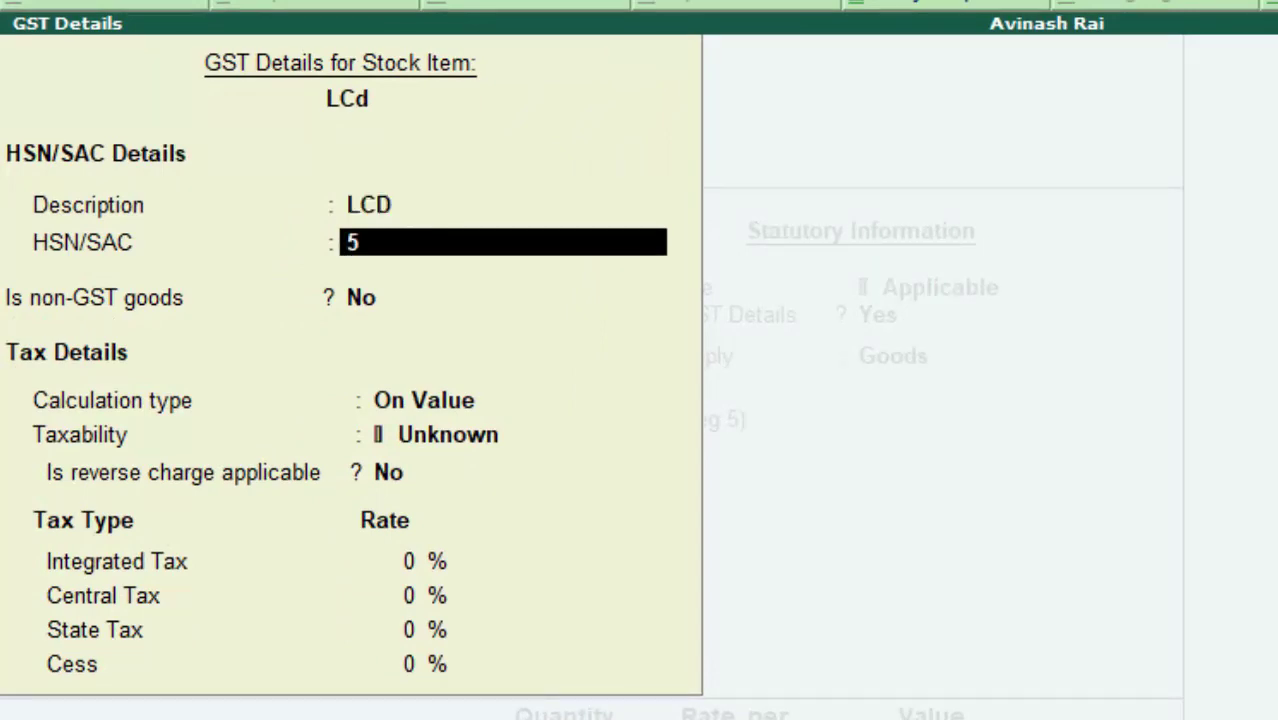
pyautogui.write('67890')
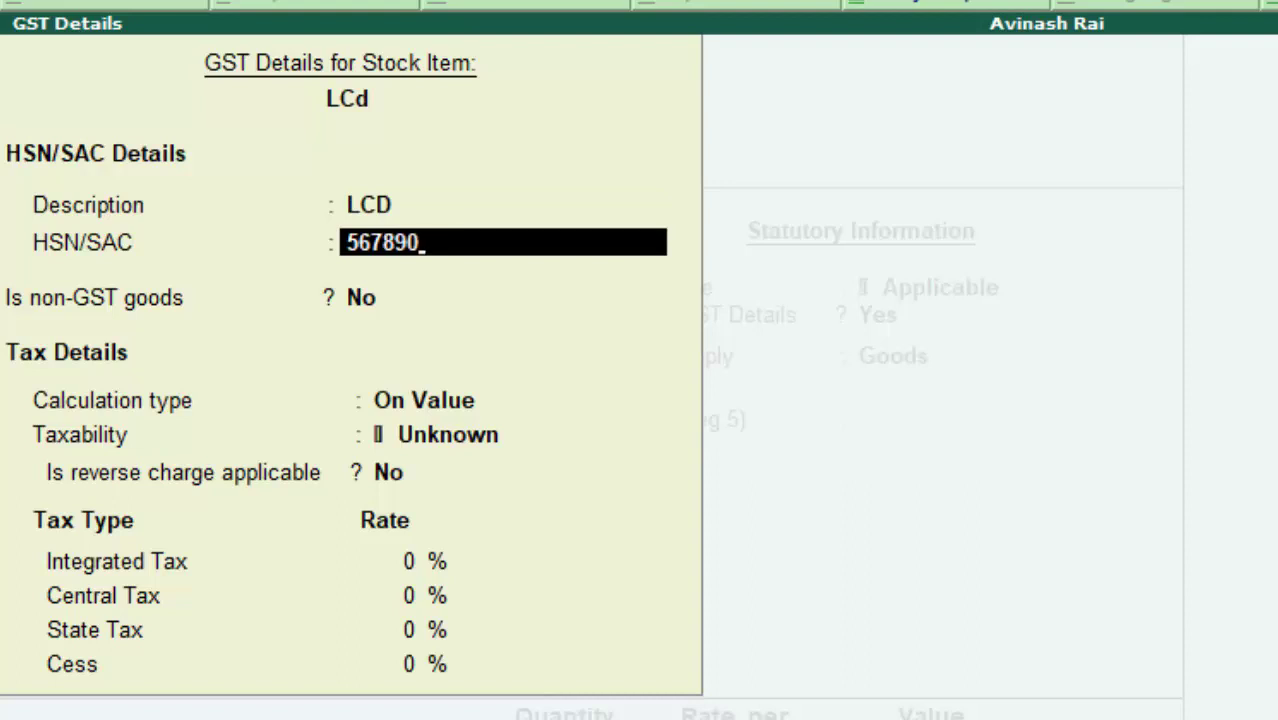
pyautogui.press('Return')
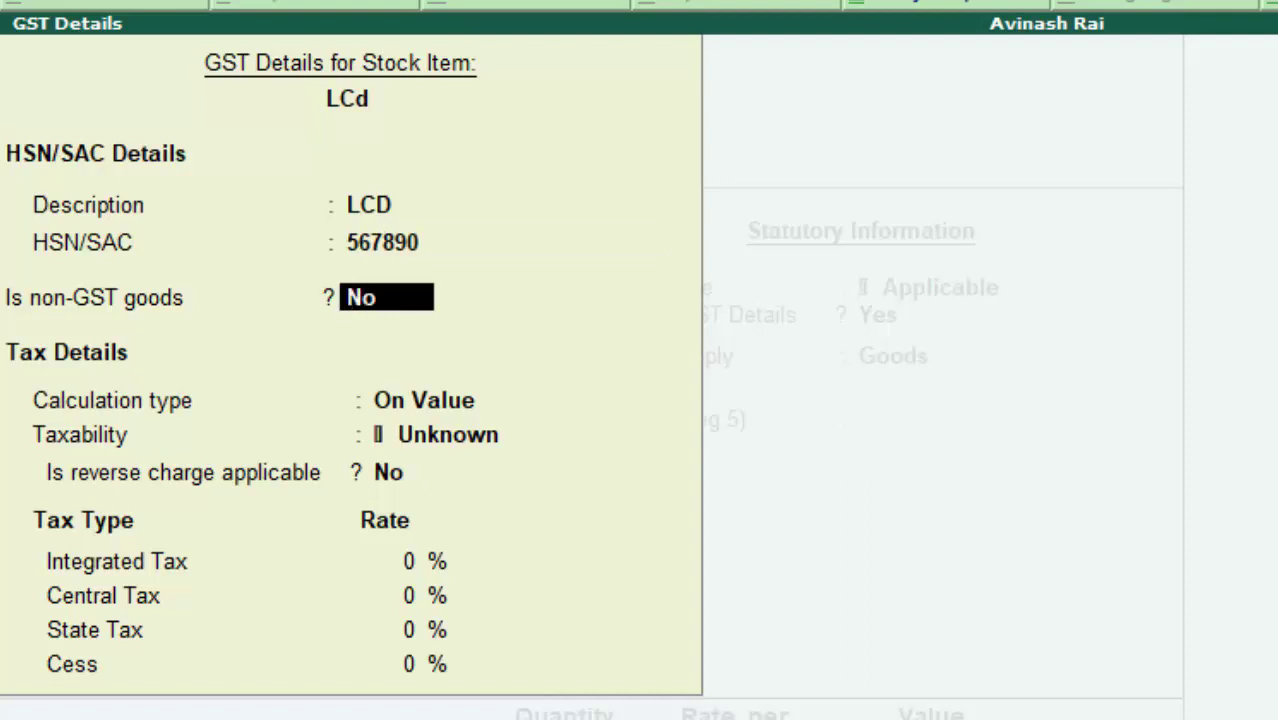
pyautogui.press('Return')
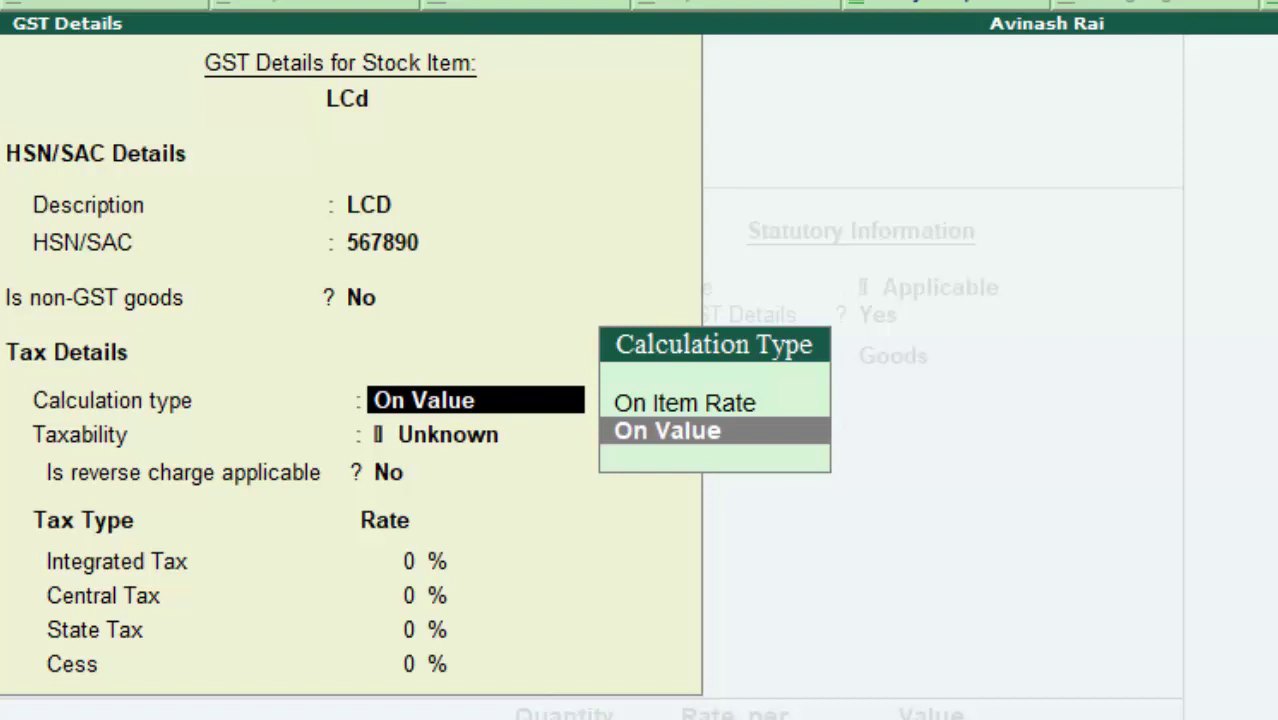
pyautogui.press('Return')
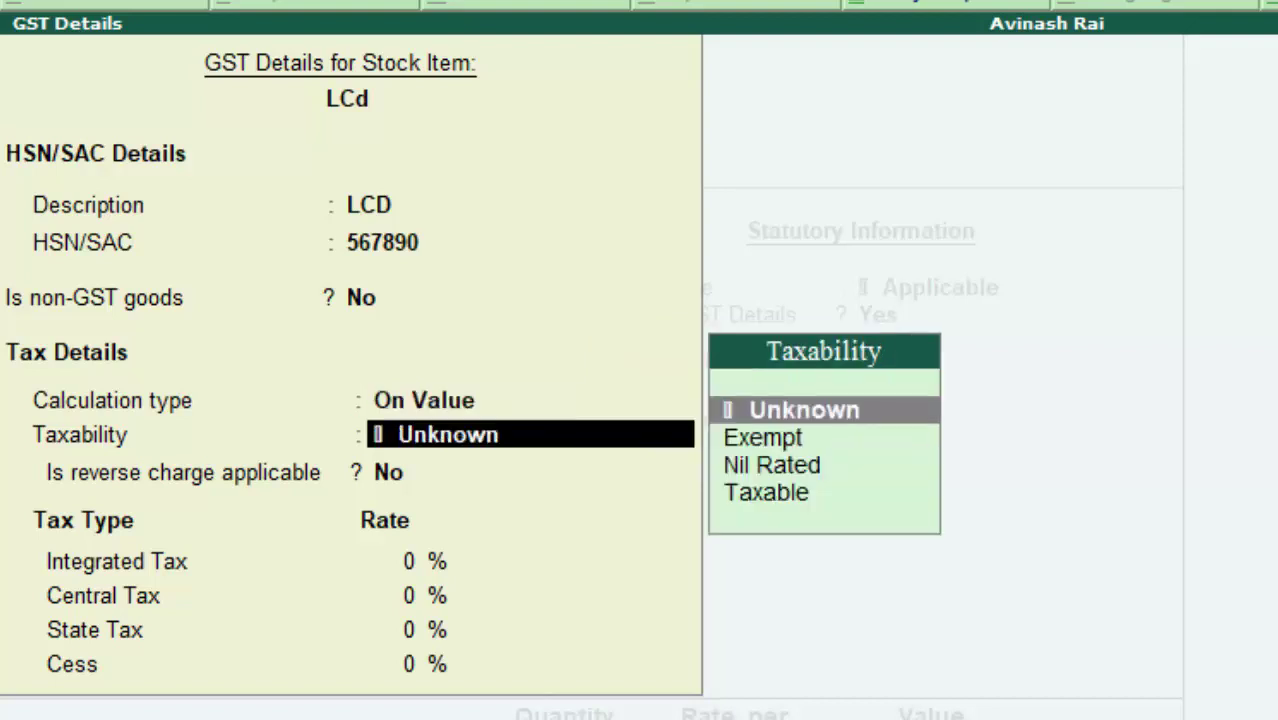
pyautogui.press('Down')
pyautogui.press('Down')
pyautogui.press('Down')
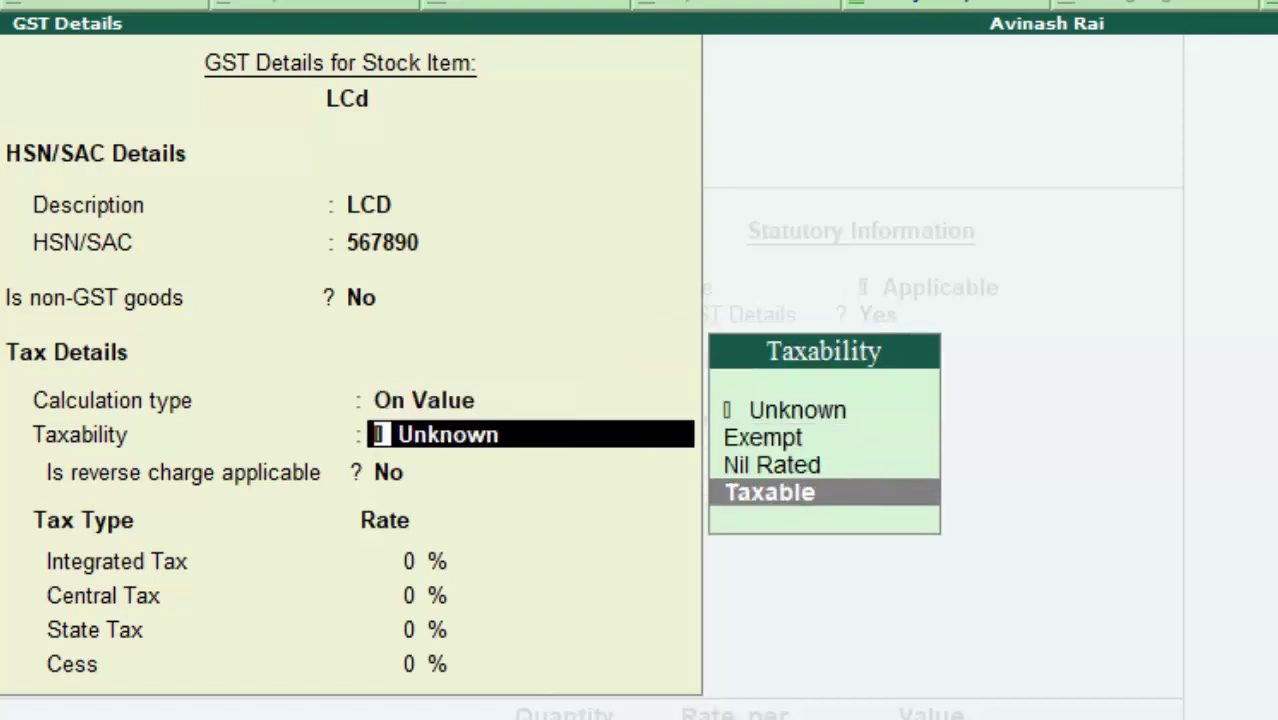
pyautogui.press('Return')
pyautogui.press('Return')
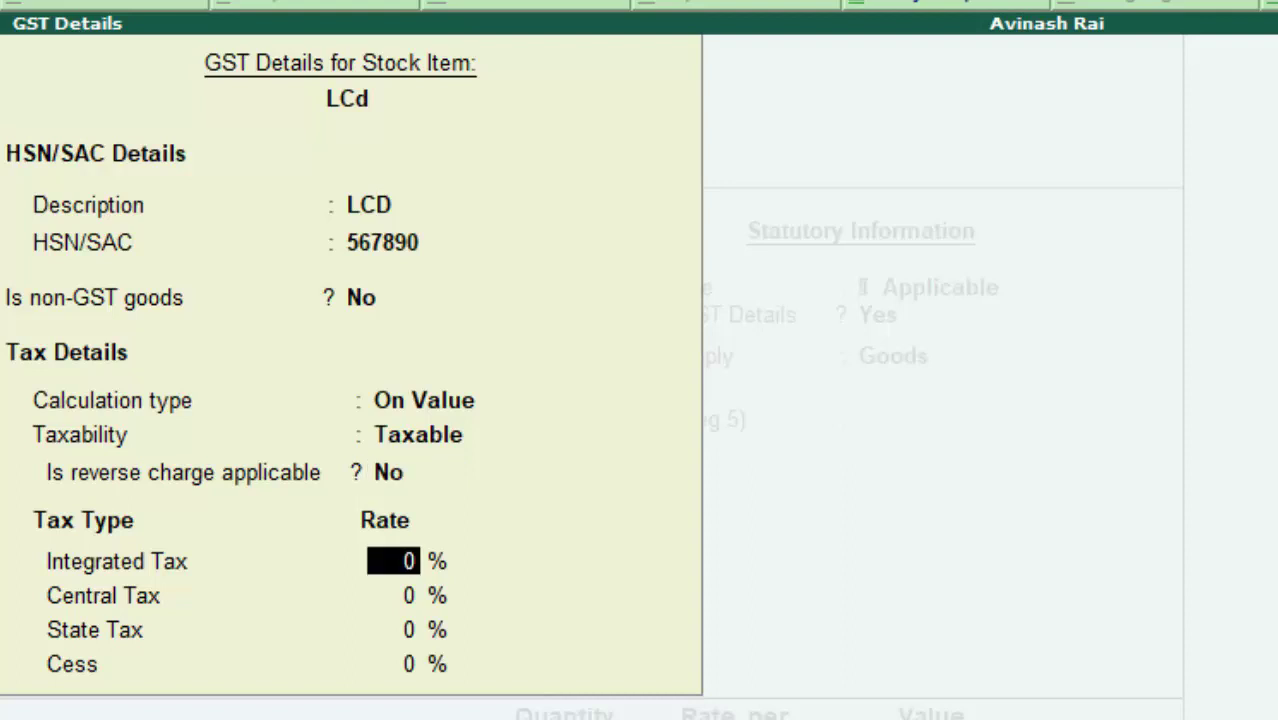
pyautogui.write('17')
pyautogui.press('Return')
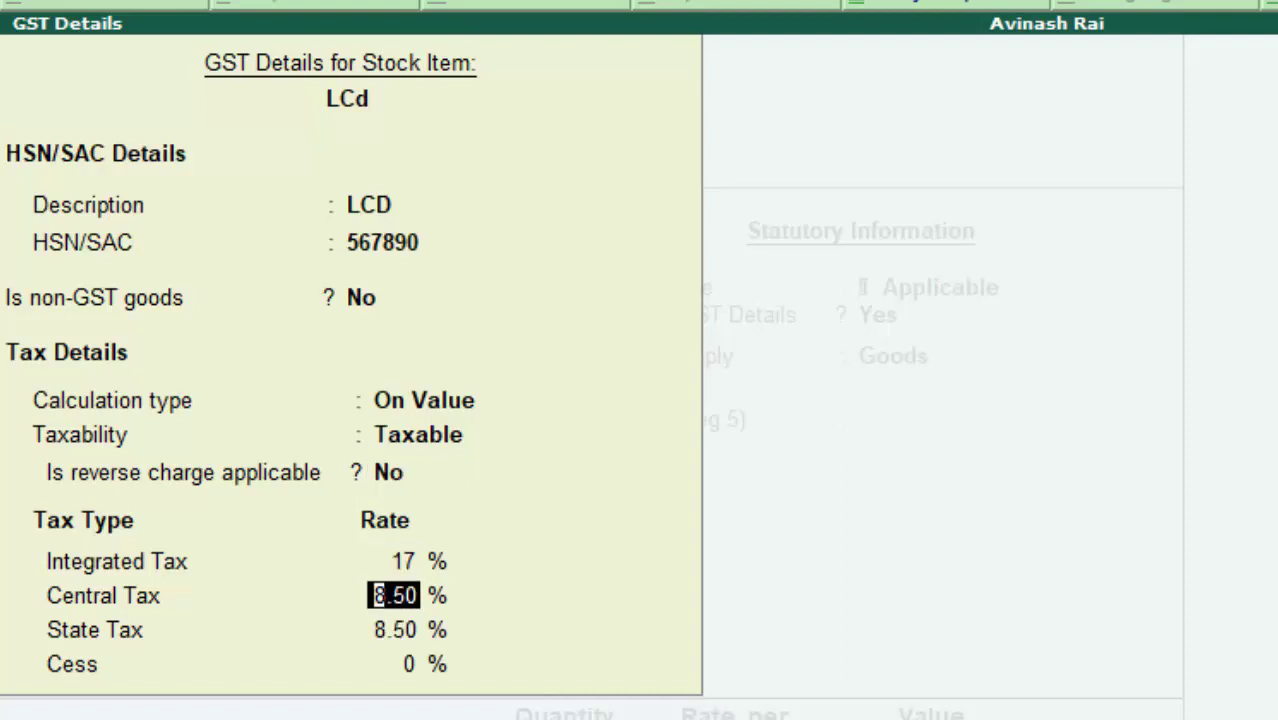
pyautogui.press('Return')
pyautogui.press('Return')
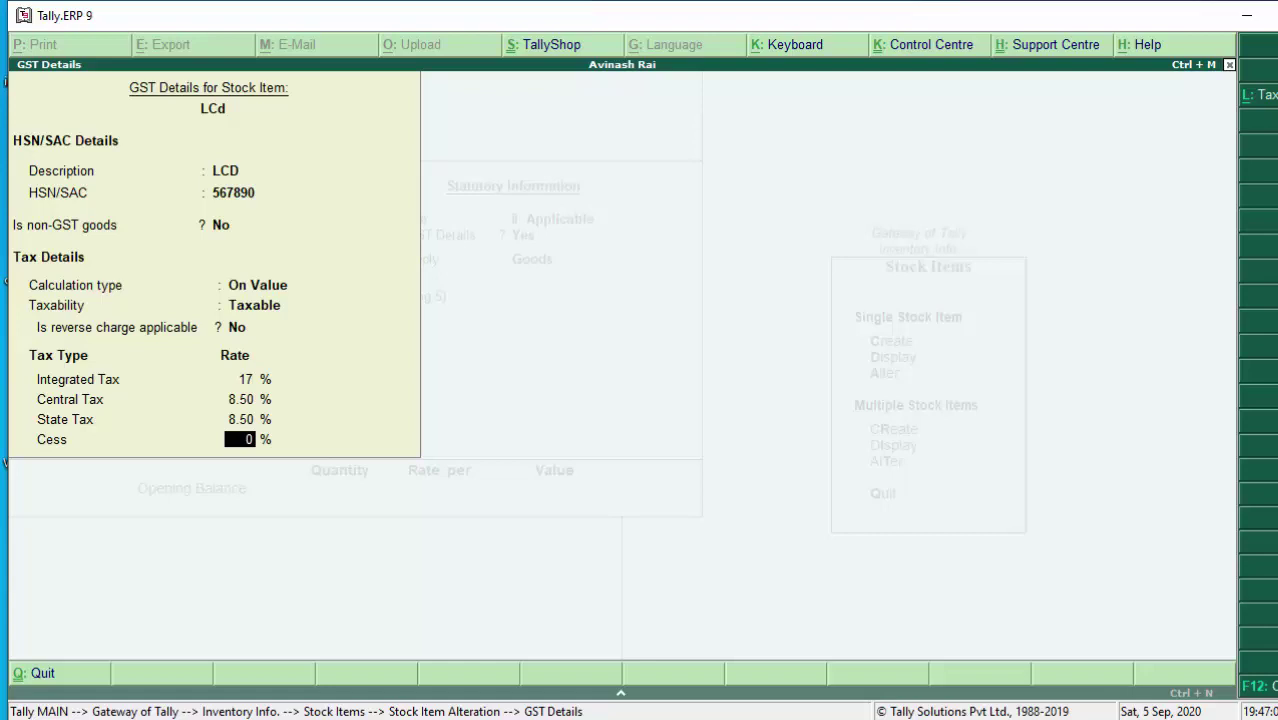
pyautogui.press('Return')
# Step: Save the altered LCd stock item as Goods and return to the Gateway of Tally
pyautogui.press('Return')
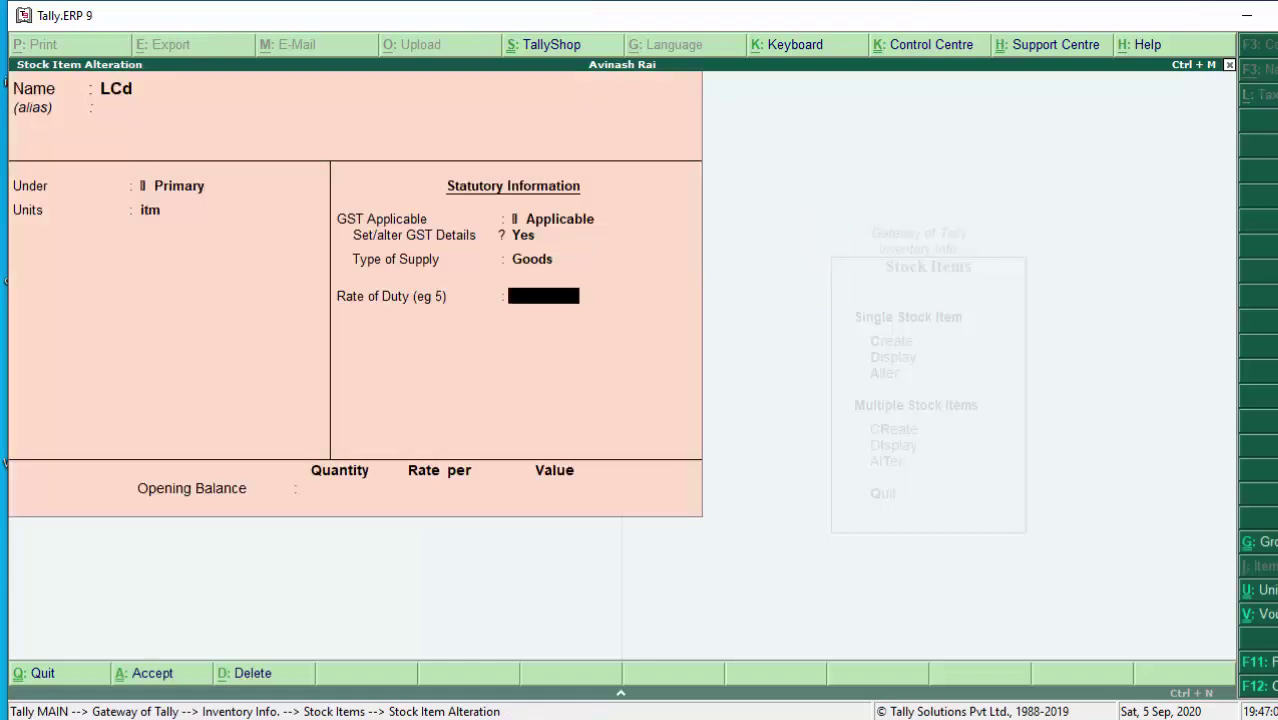
pyautogui.press('Return')
pyautogui.press('Return')
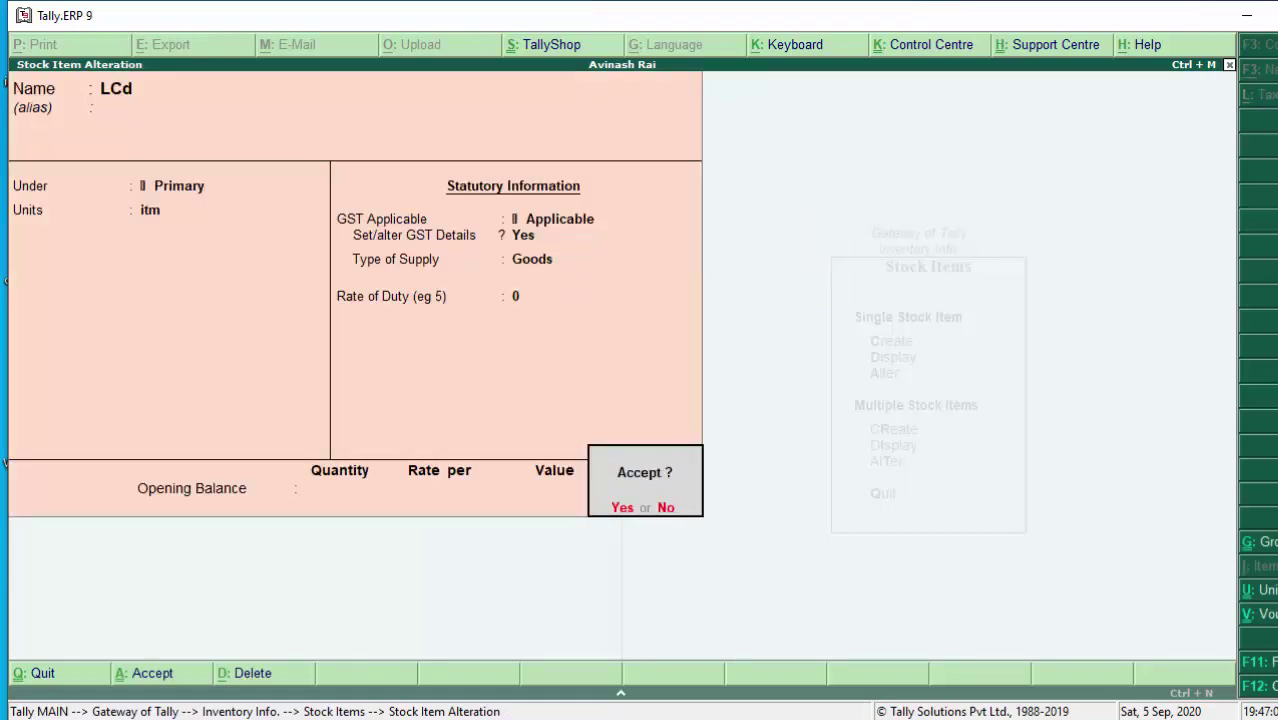
pyautogui.press('Return')
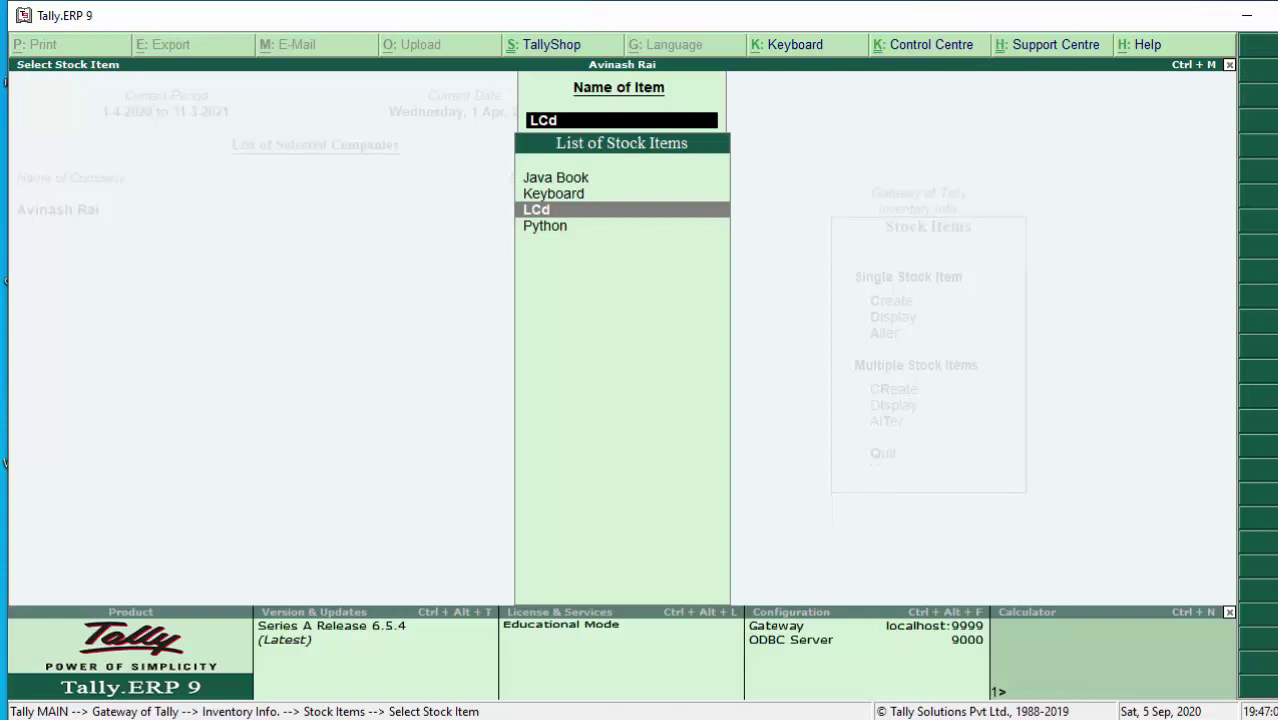
pyautogui.press('Escape')
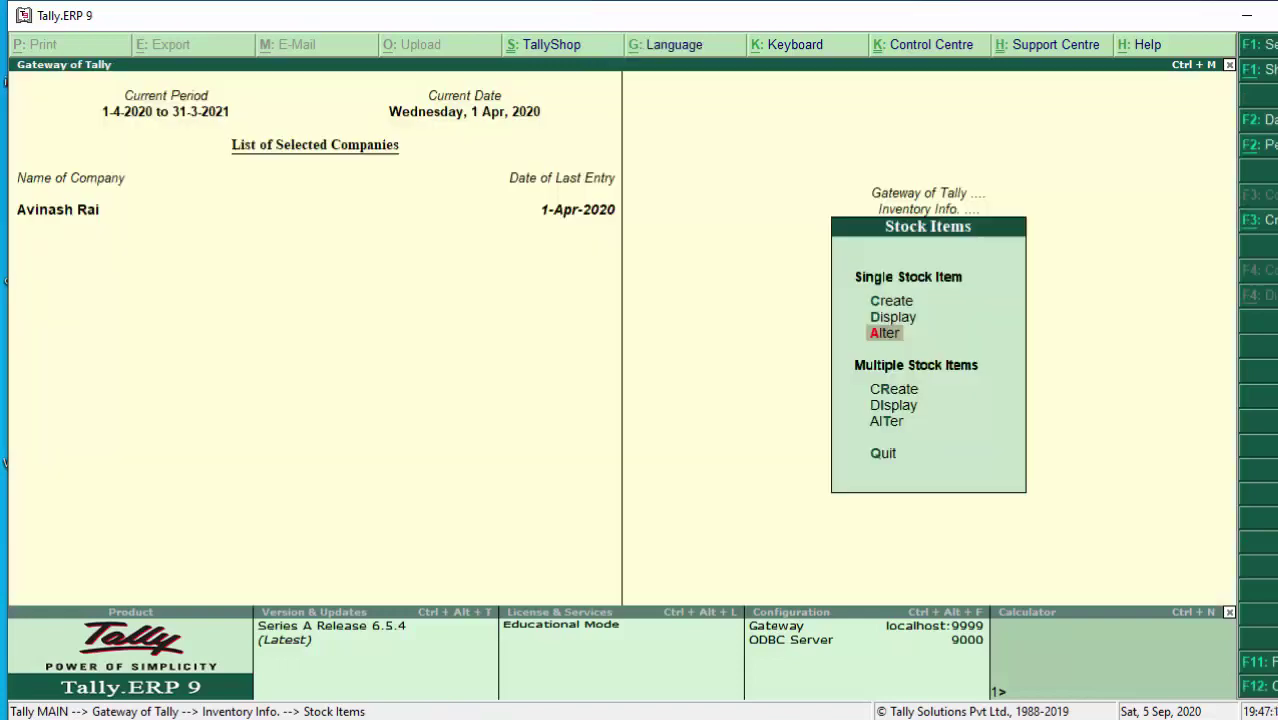
pyautogui.press('Escape')
pyautogui.press('Escape')
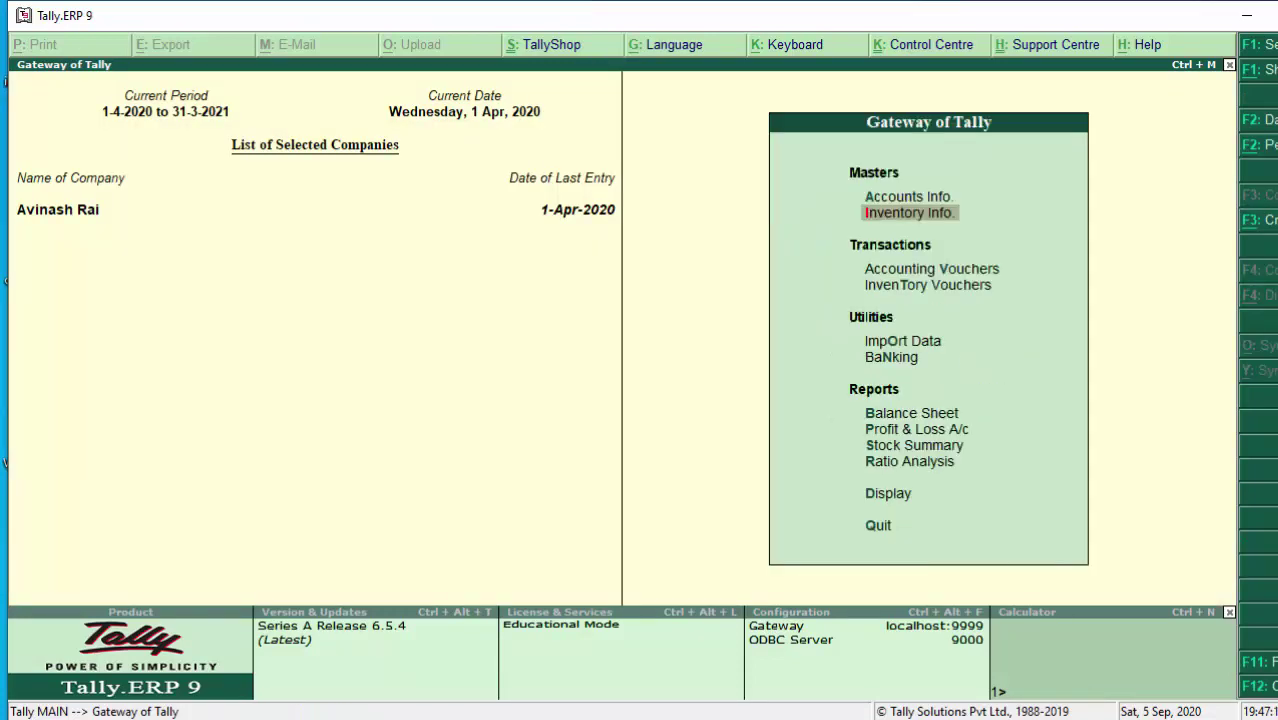
# Step: Open accounting voucher creation and switch to a new Purchase voucher No. 3
pyautogui.press('Down')
pyautogui.press('Down')
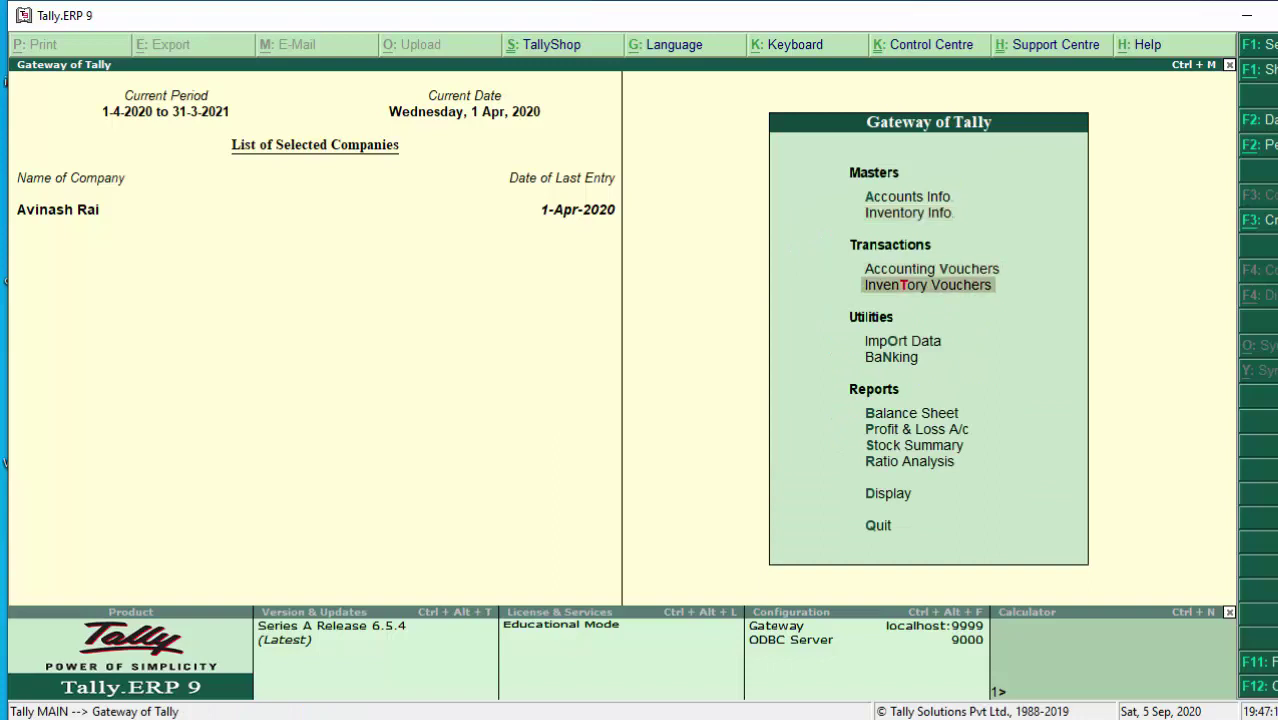
pyautogui.press('Return')
pyautogui.press('Escape')
pyautogui.press('Up')
pyautogui.press('Return')
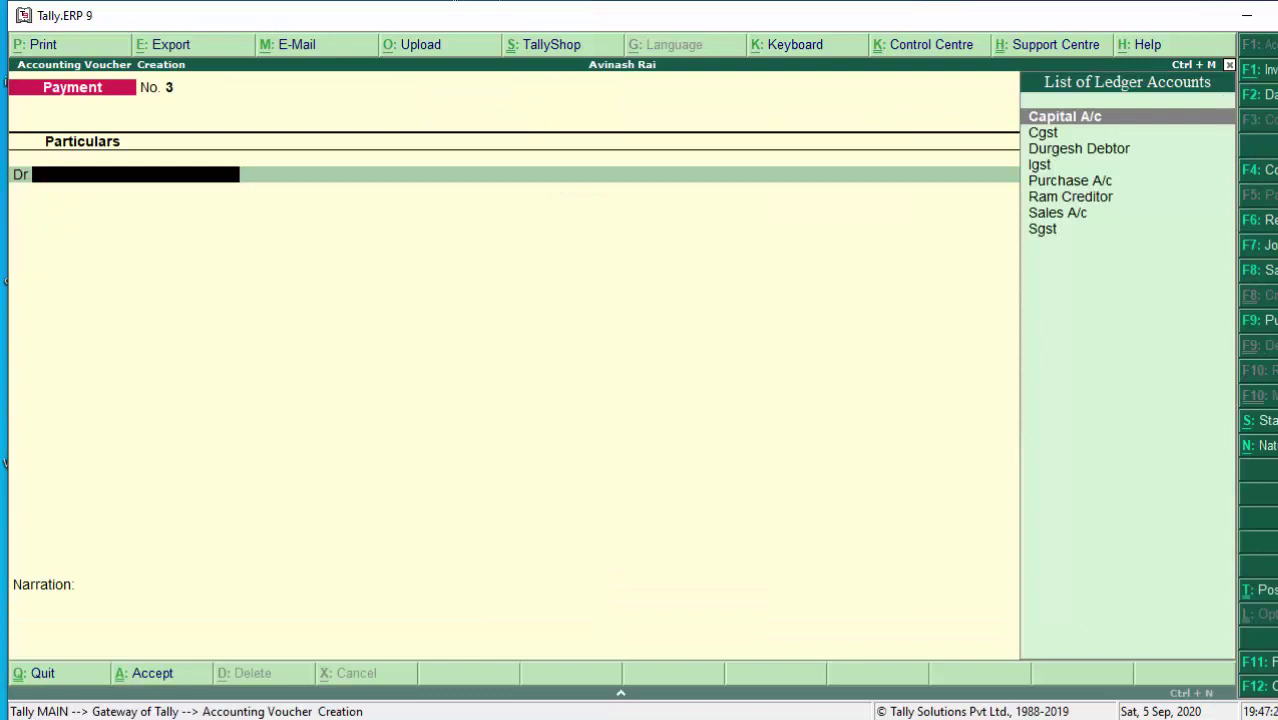
pyautogui.press('F9')
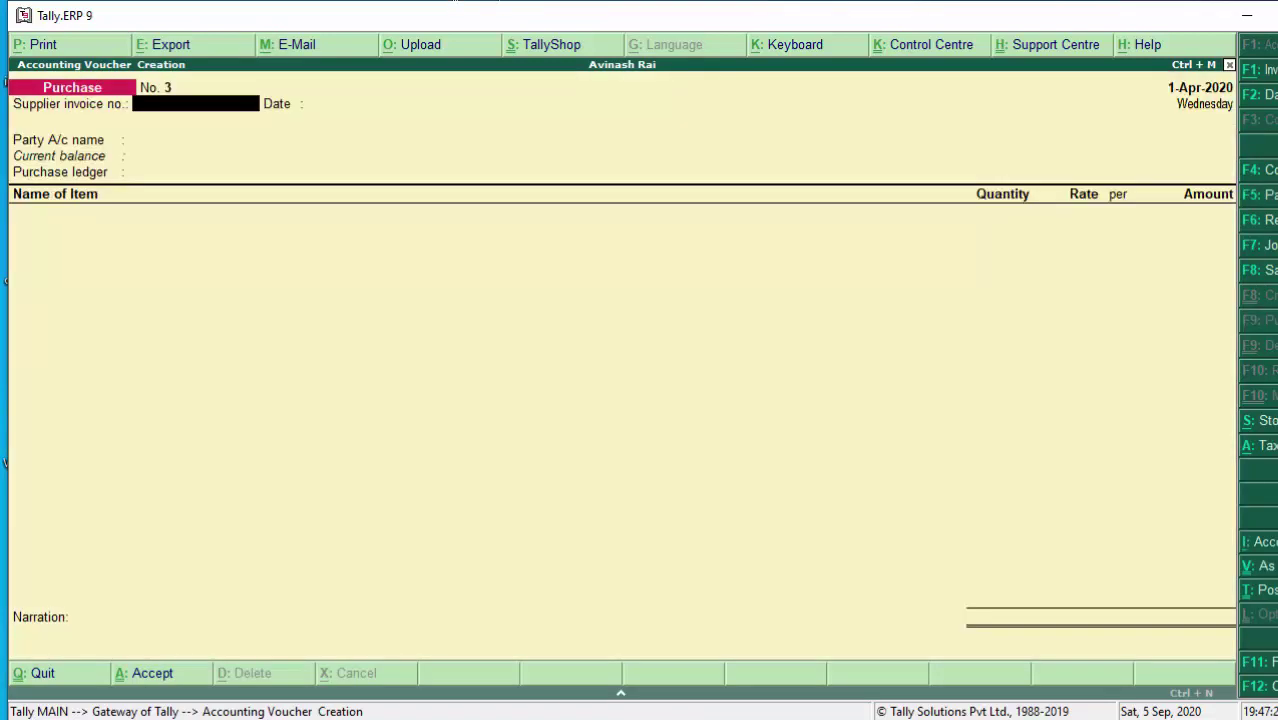
# Step: Fill the header with supplier invoice 800, date 1-Apr-2020, and the creditor ledger as party
pyautogui.write('800')
pyautogui.press('Return')
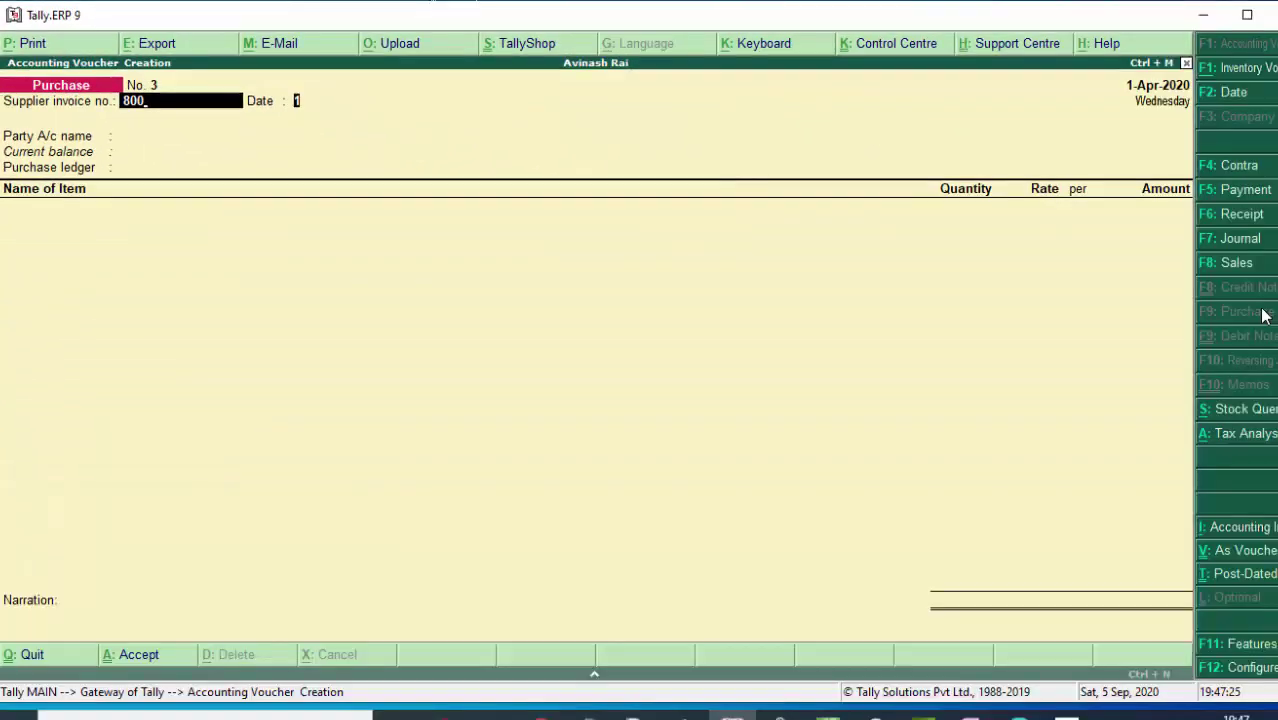
pyautogui.press('Return')
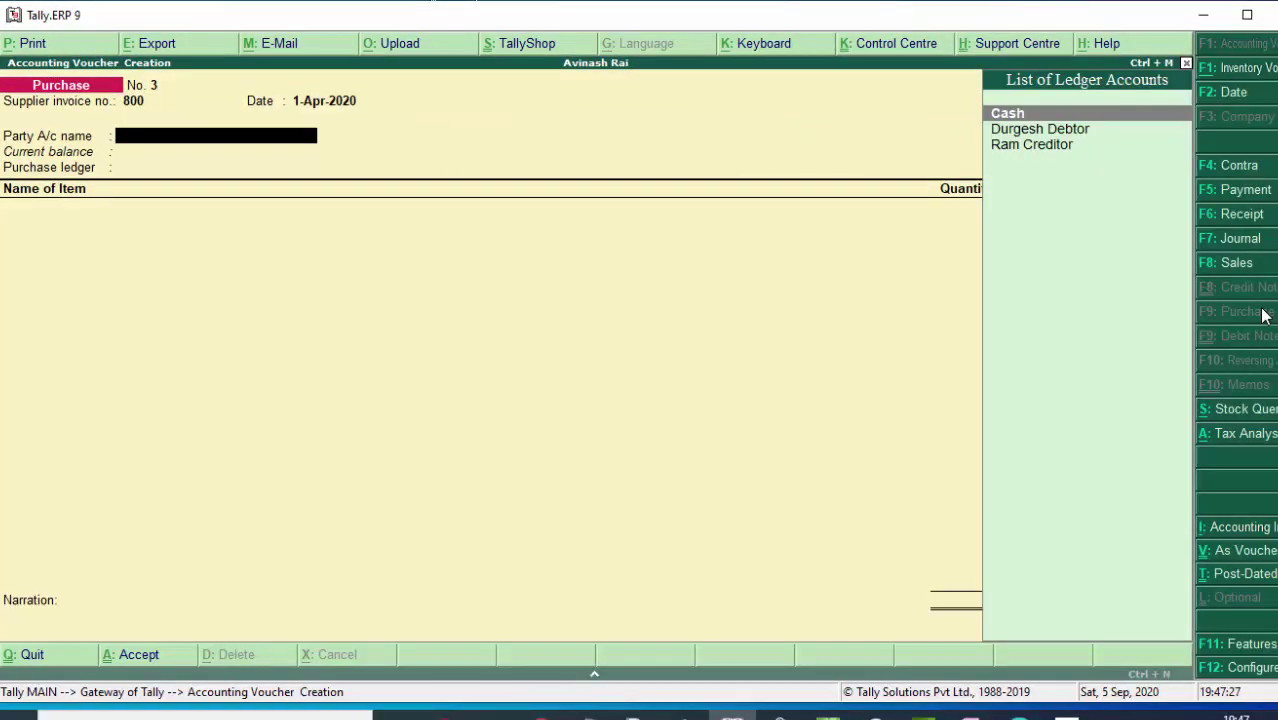
pyautogui.press('Down')
pyautogui.press('Down')
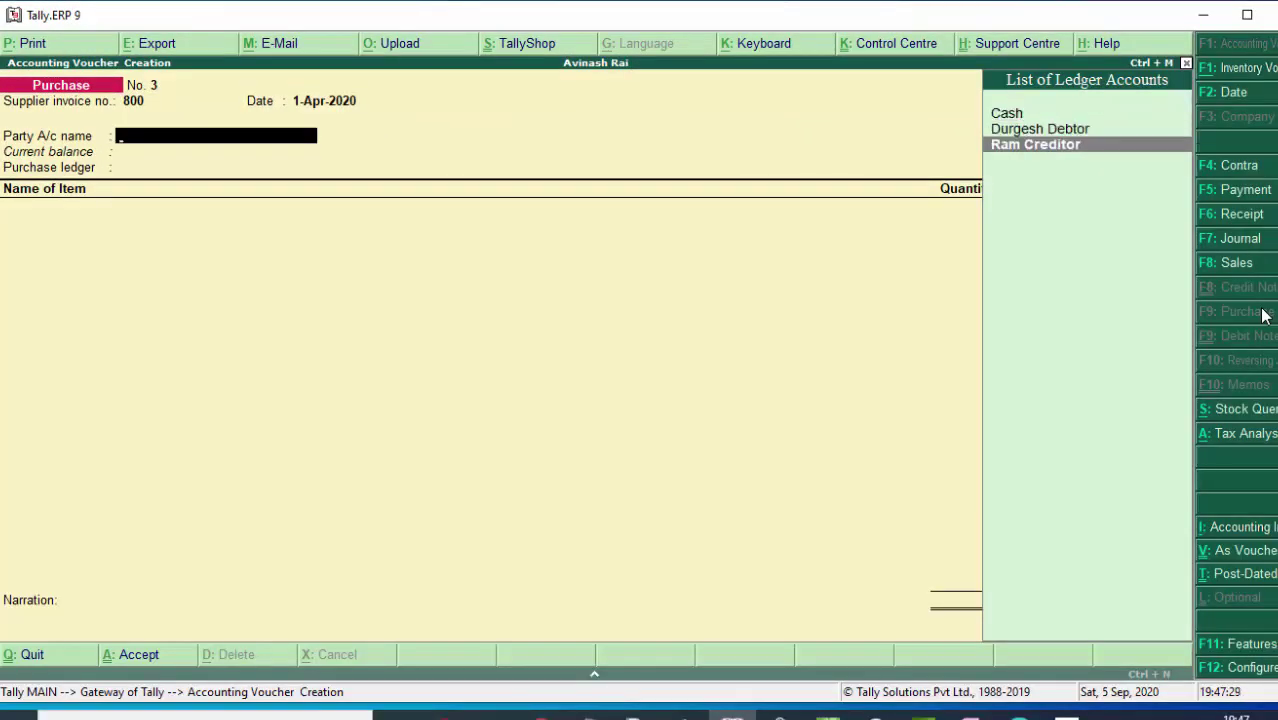
pyautogui.press('Return')
pyautogui.press('Return')
pyautogui.press('Return')
pyautogui.press('Return')
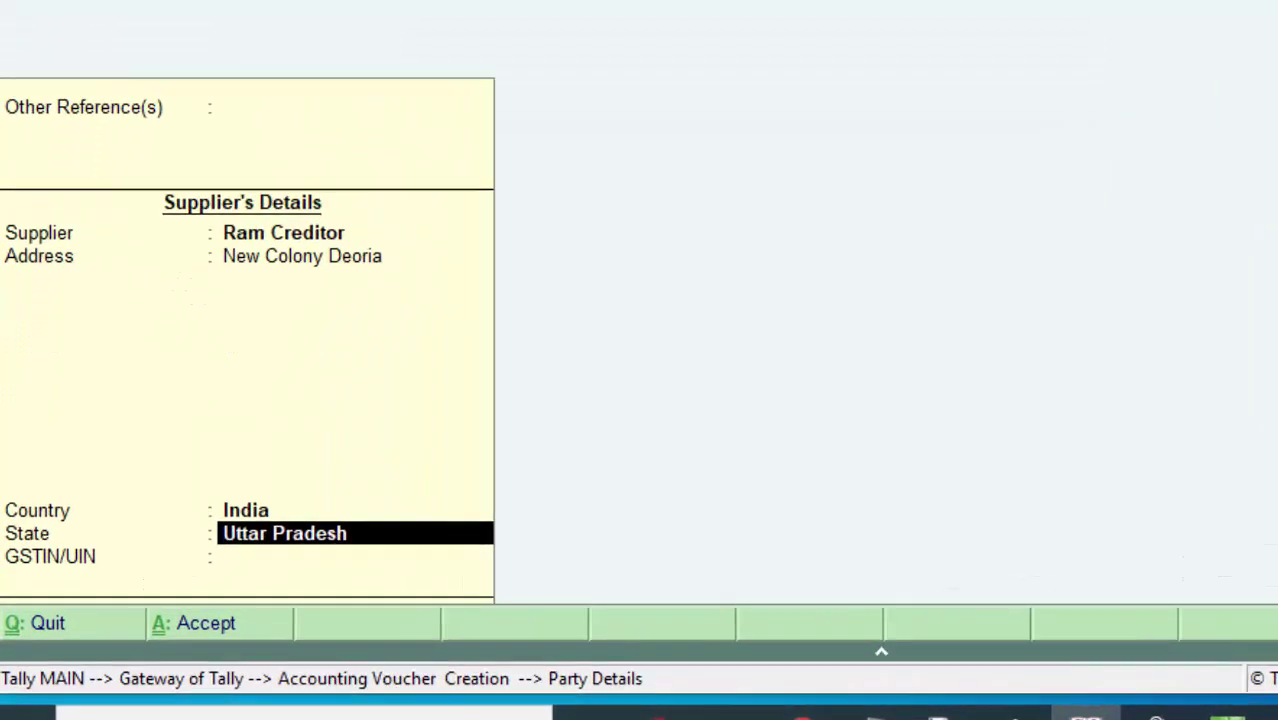
pyautogui.press('Return')
pyautogui.press('Return')
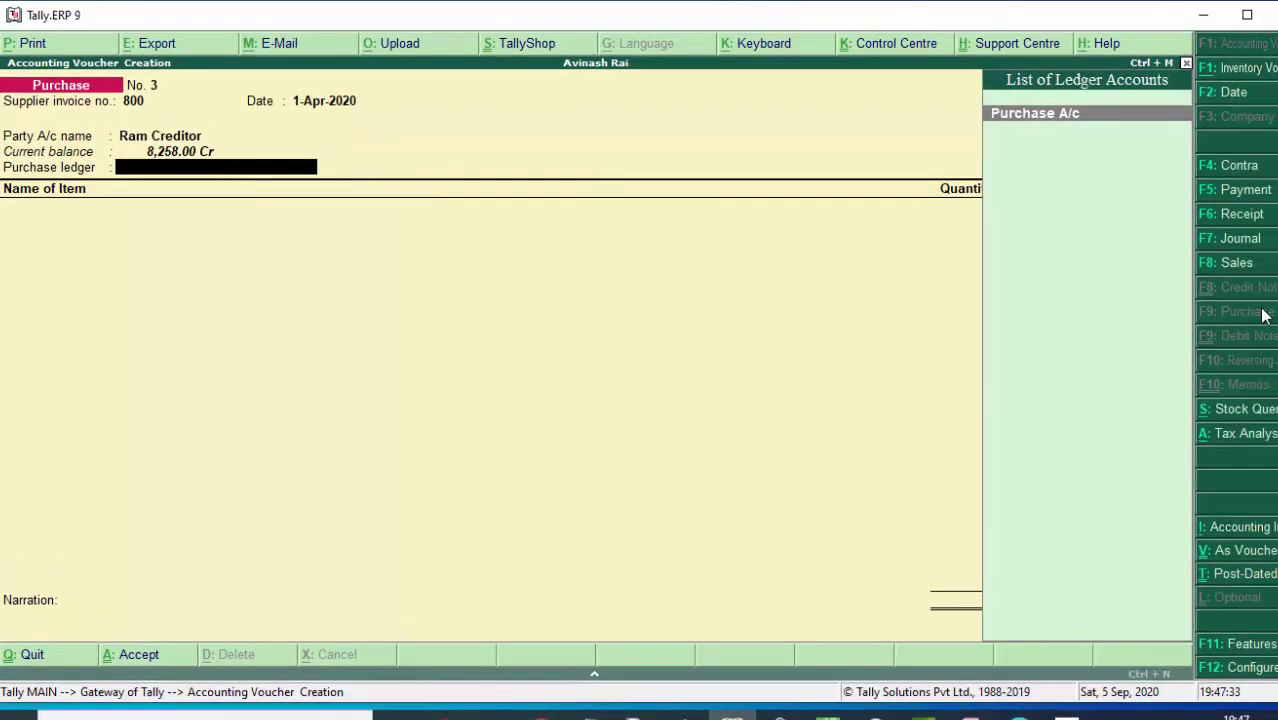
pyautogui.press('Return')
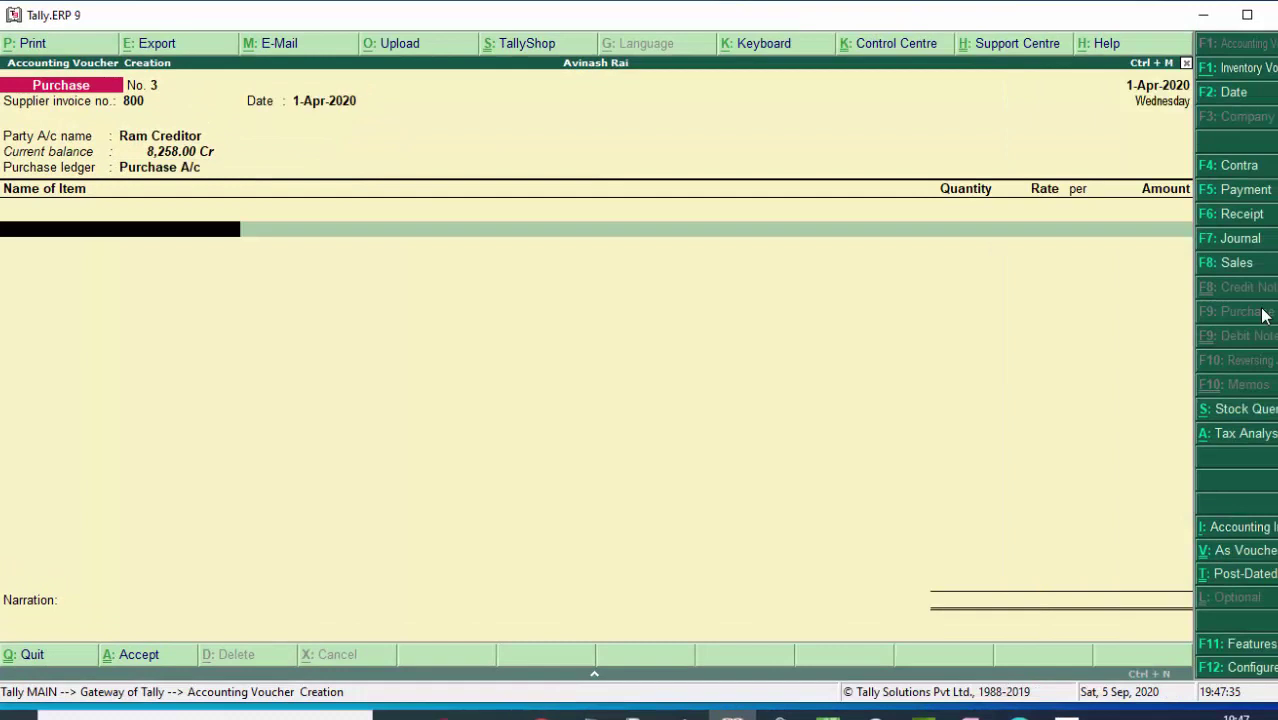
# Step: Add Keyboard at 100 itm for 120.00 each, amount 12,000.00
pyautogui.write('K')
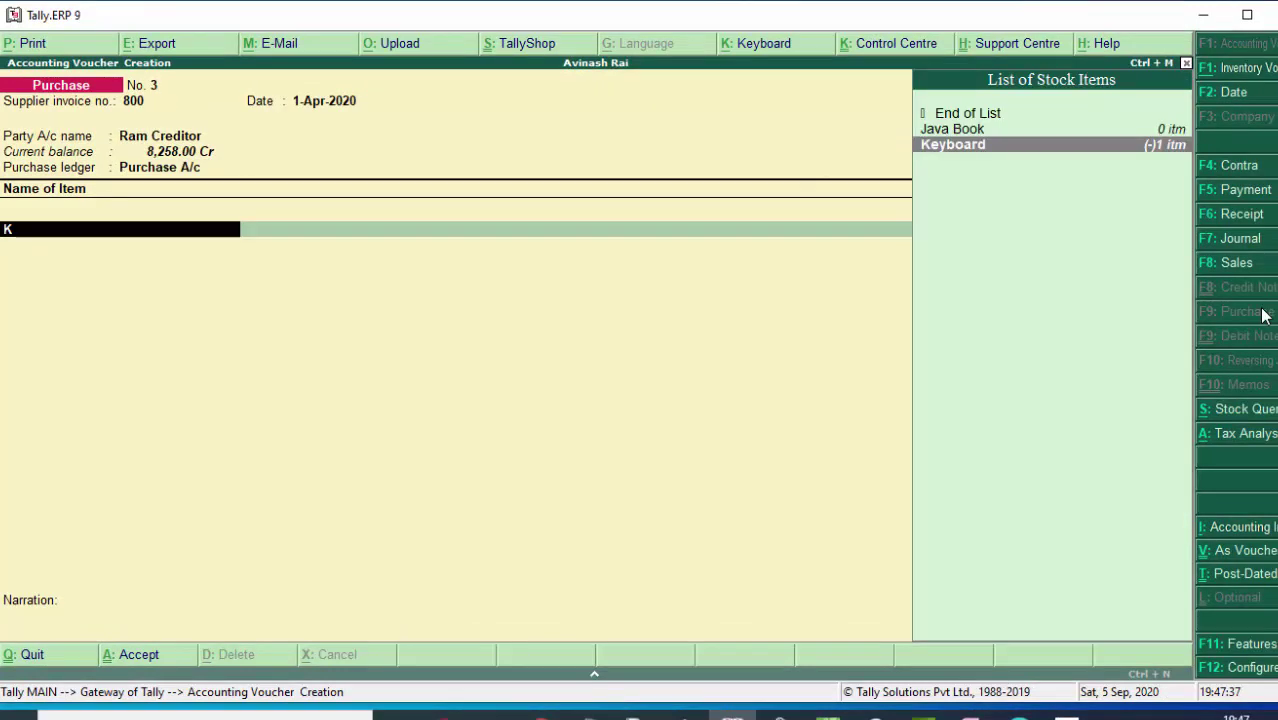
pyautogui.press('Return')
pyautogui.press('Return')
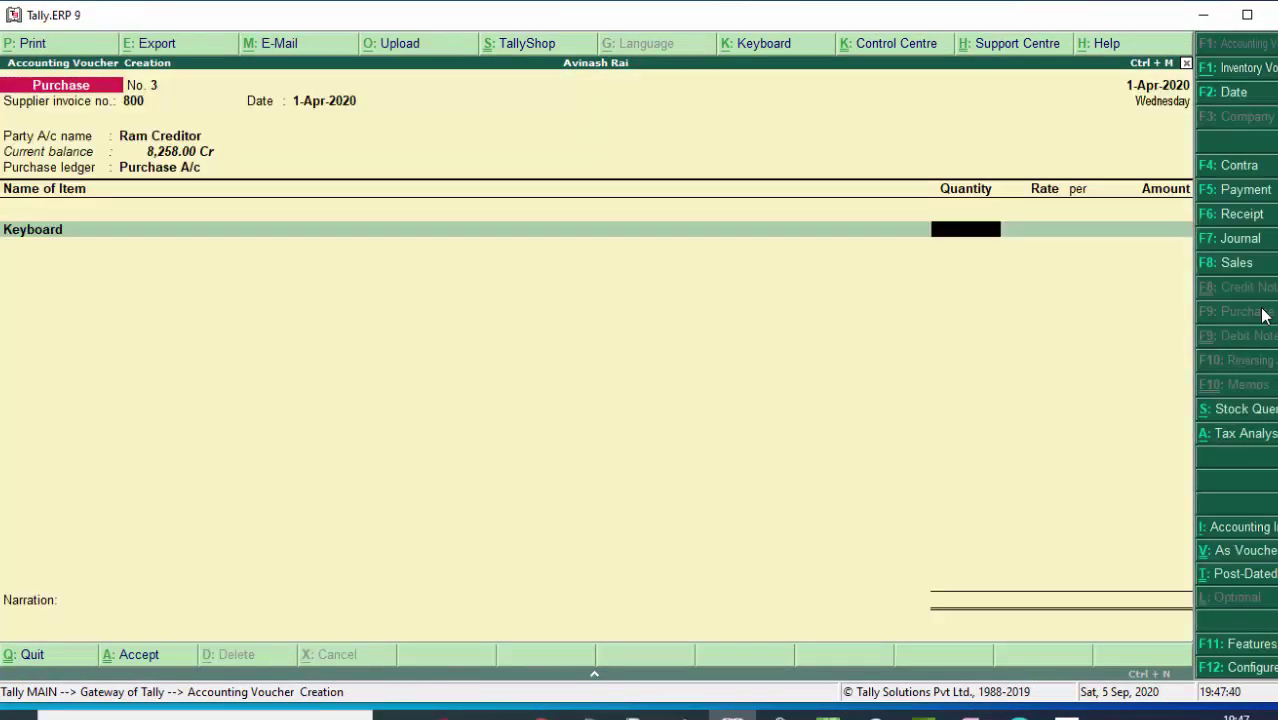
pyautogui.write('1')
pyautogui.write('00')
pyautogui.press('Return')
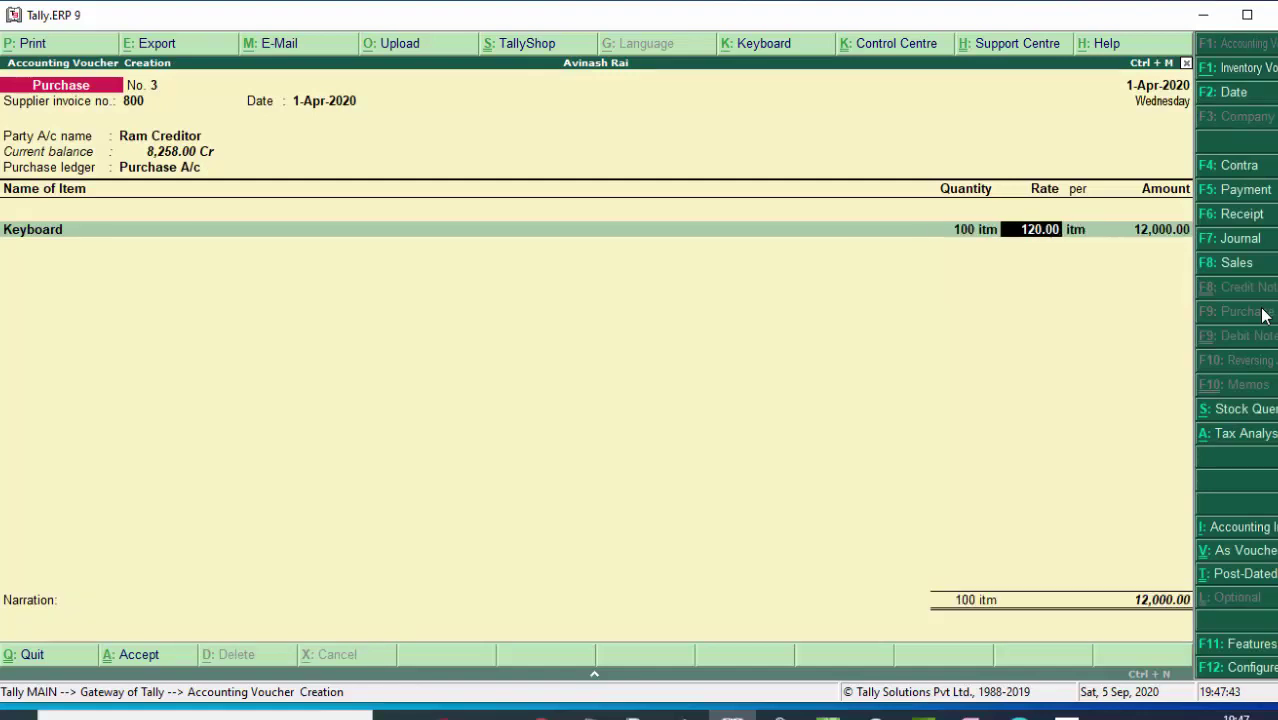
pyautogui.press('Return')
pyautogui.press('Return')
pyautogui.press('Return')
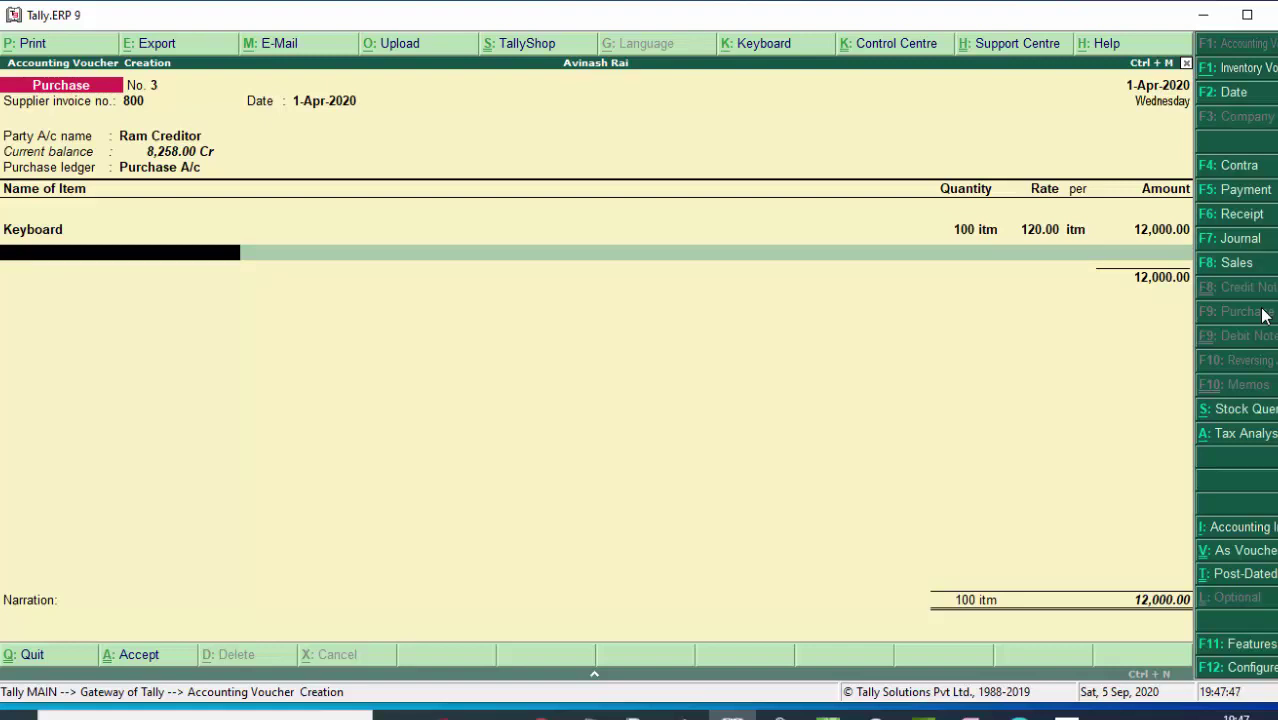
# Step: Add LCd at 12 itm for 6,000.00 each, making the item total 84,000.00
pyautogui.write('L')
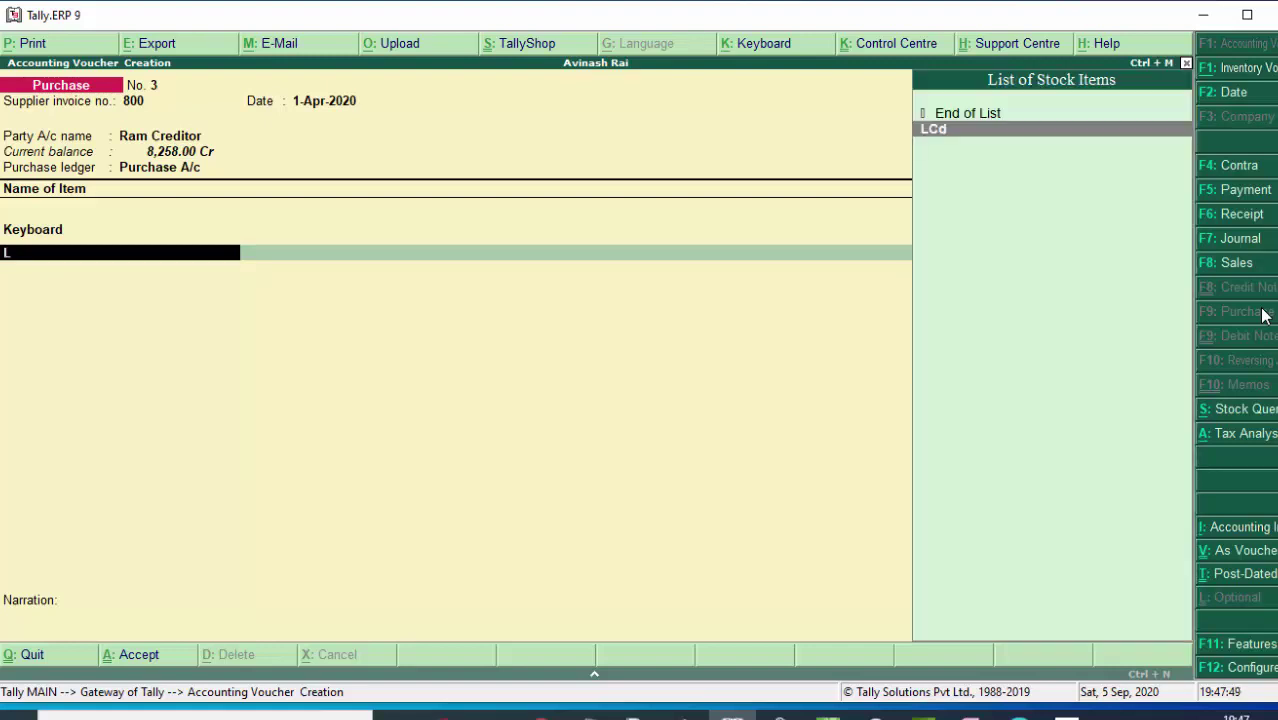
pyautogui.press('Return')
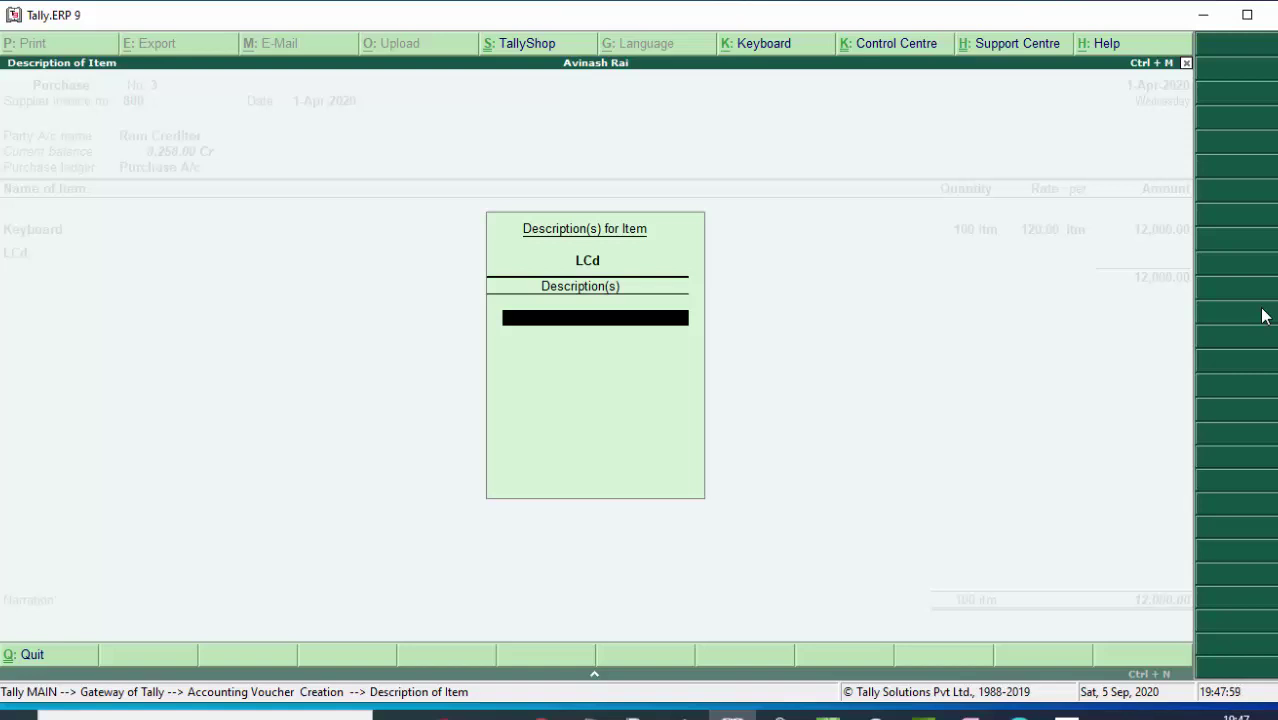
pyautogui.press('Return')
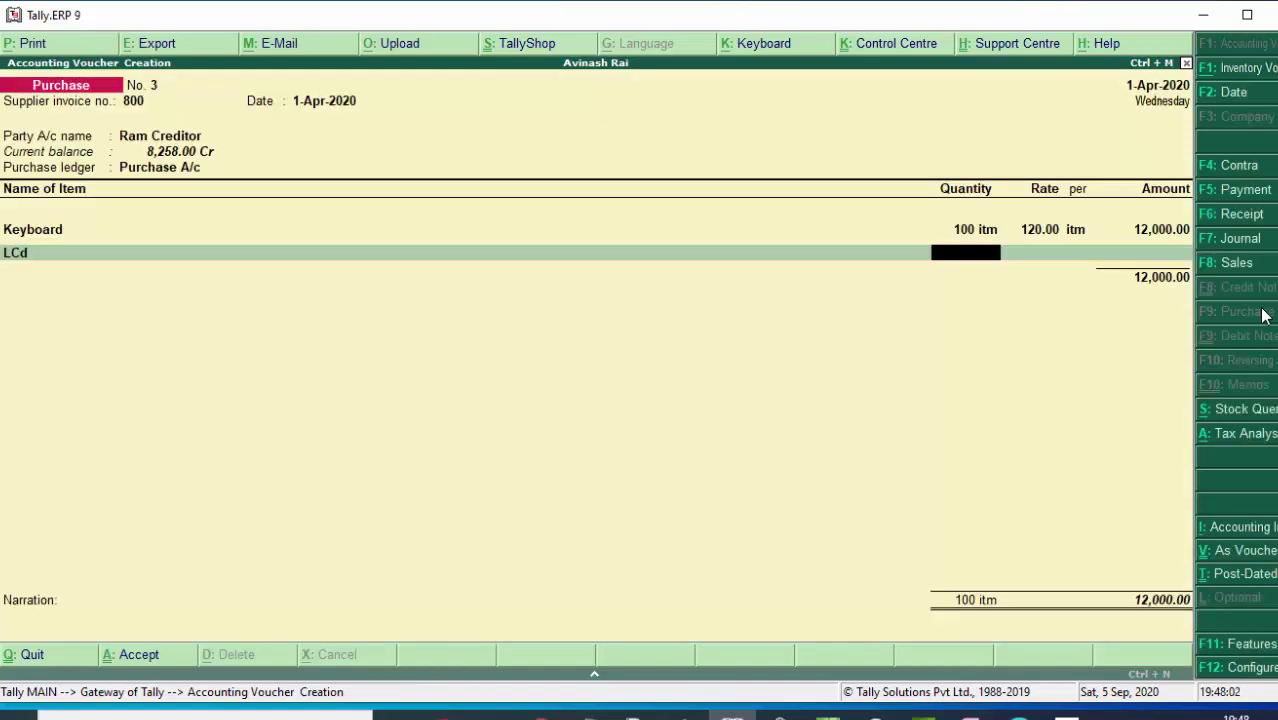
pyautogui.write('1')
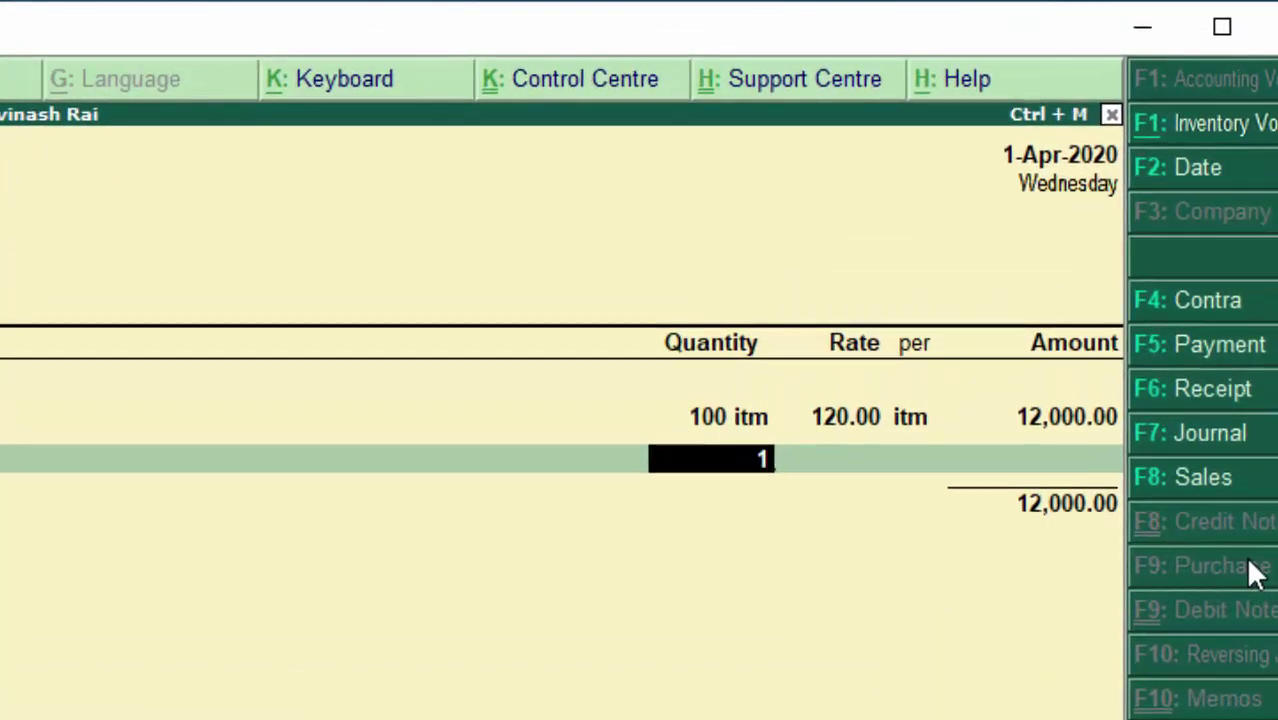
pyautogui.write('2')
pyautogui.press('Return')
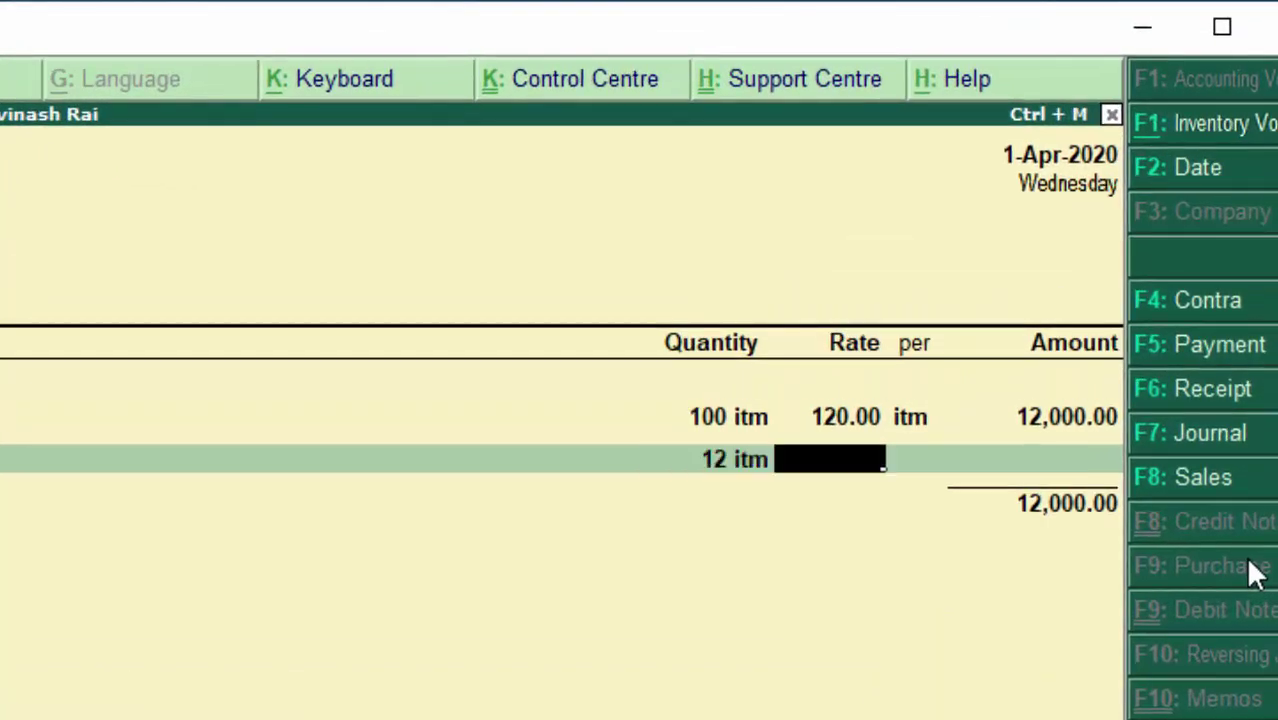
pyautogui.write('6,000')
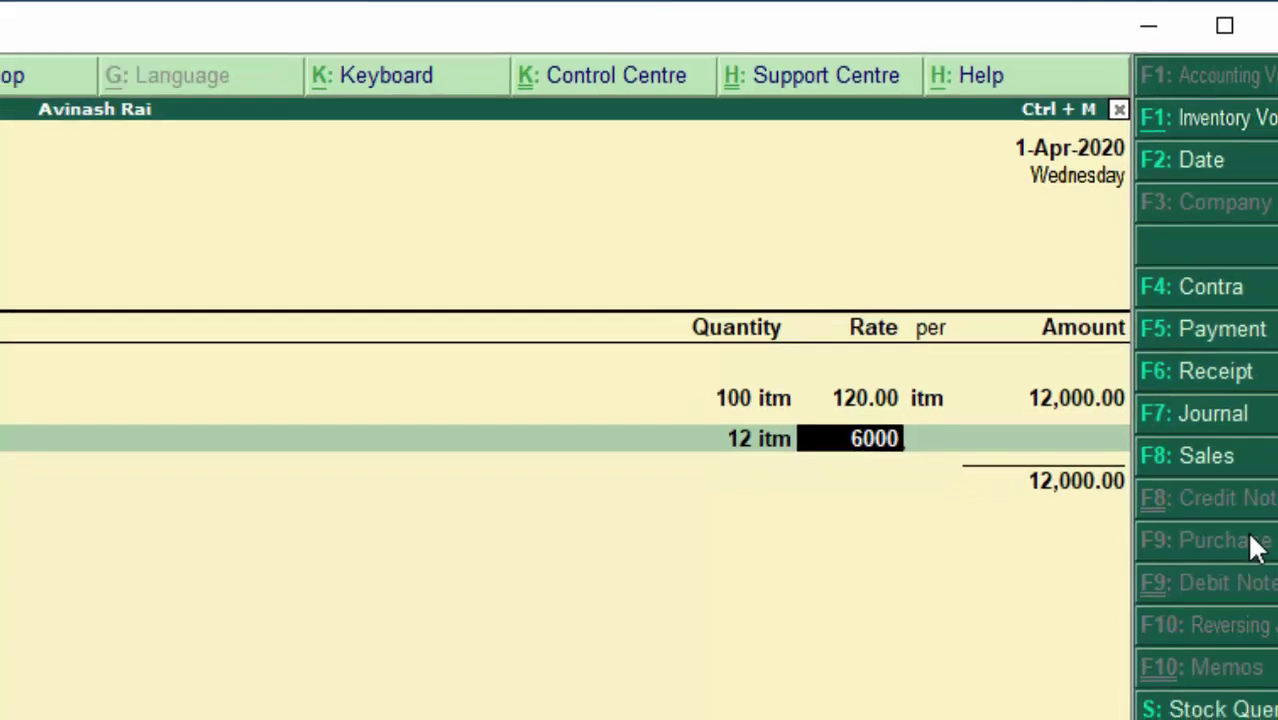
pyautogui.press('Return')
pyautogui.press('Return')
pyautogui.press('Return')
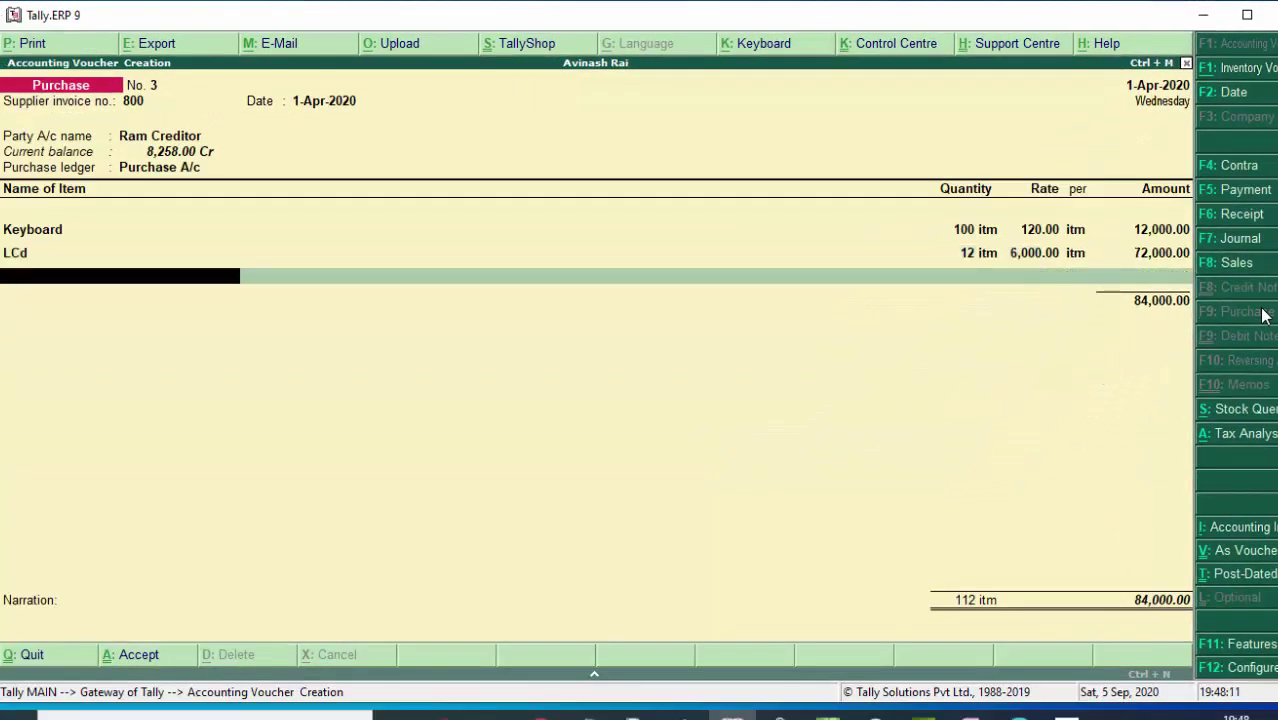
pyautogui.press('Return')
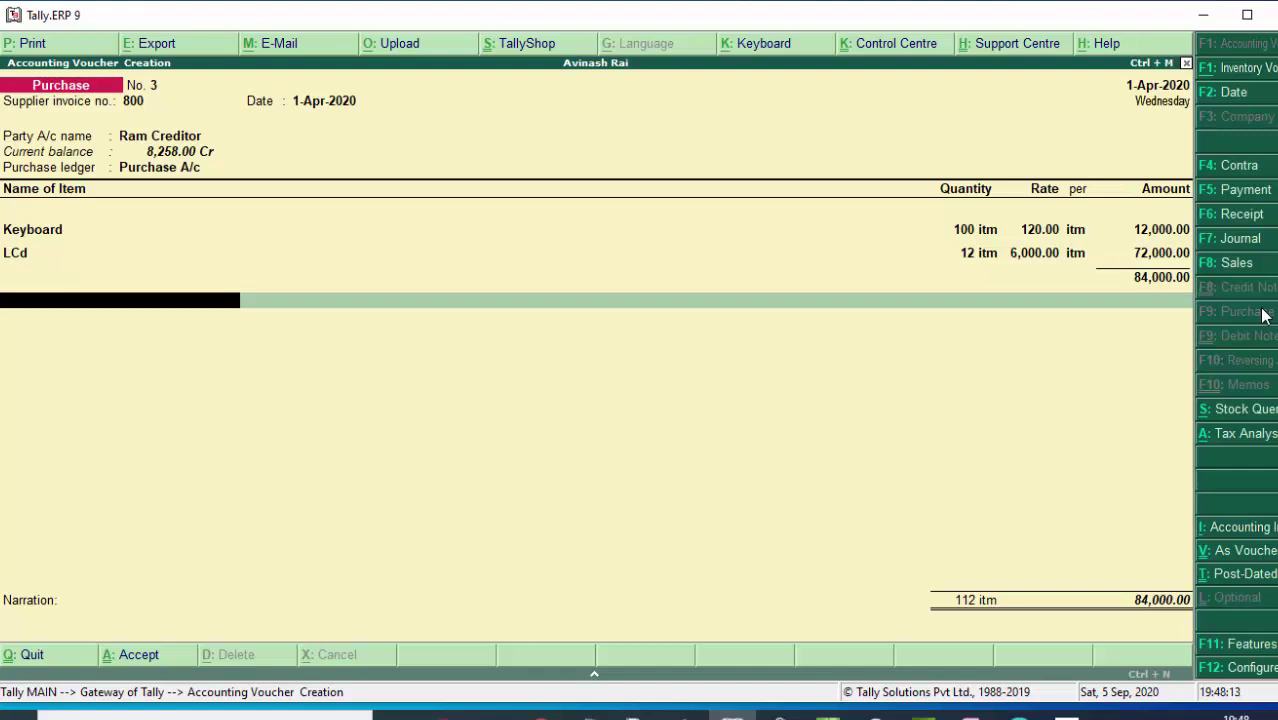
# Step: Add Cgst and Sgst tax lines of 7,200.00 each, bringing the purchase to 98,400.00
pyautogui.write('C')
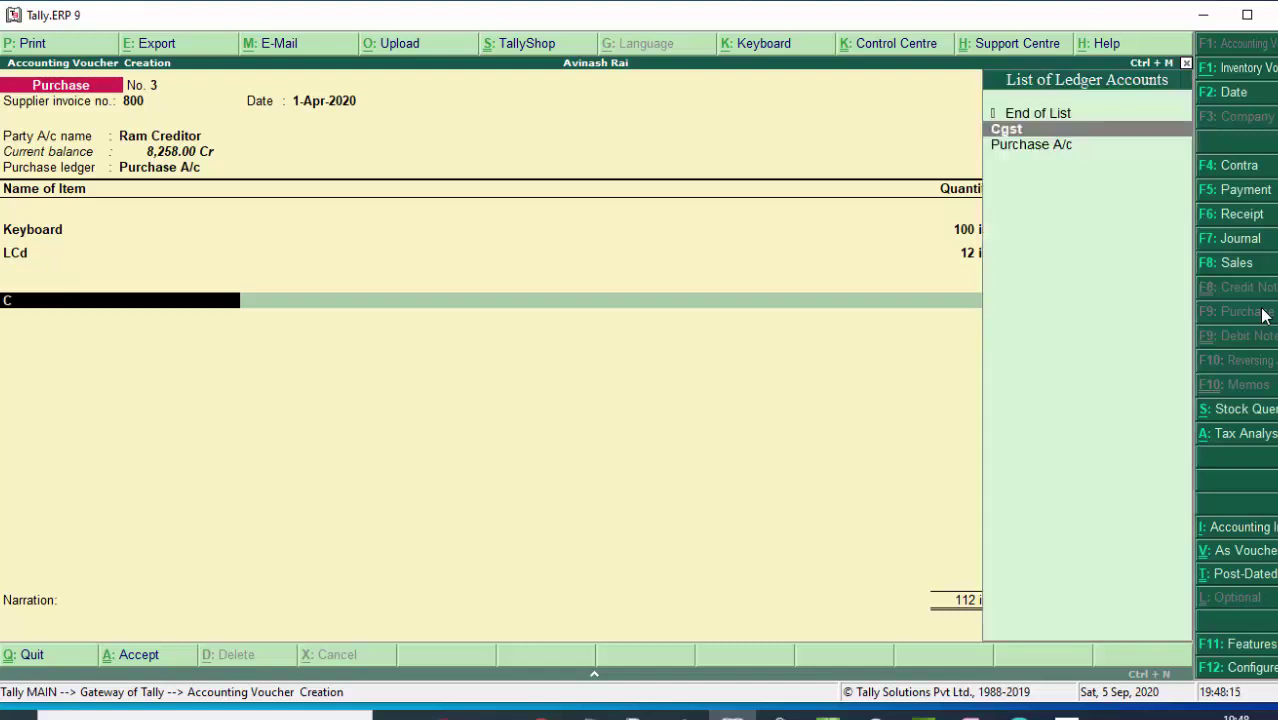
pyautogui.press('Return')
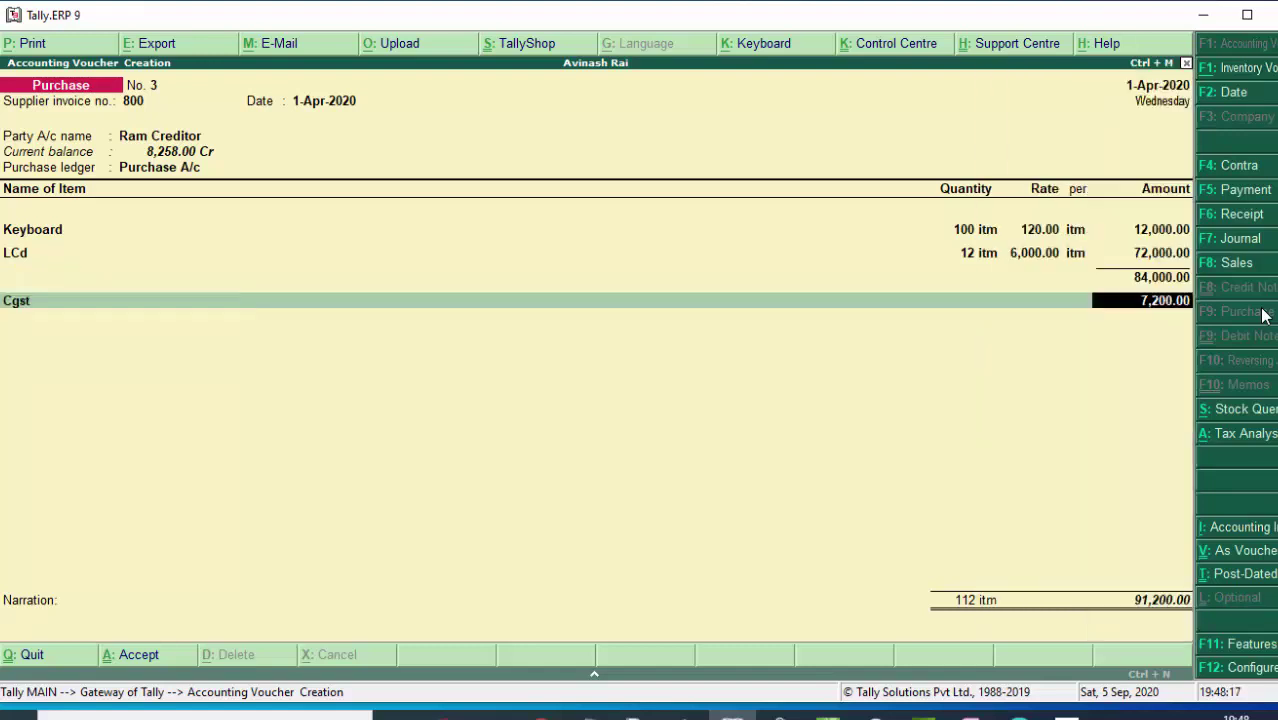
pyautogui.press('Return')
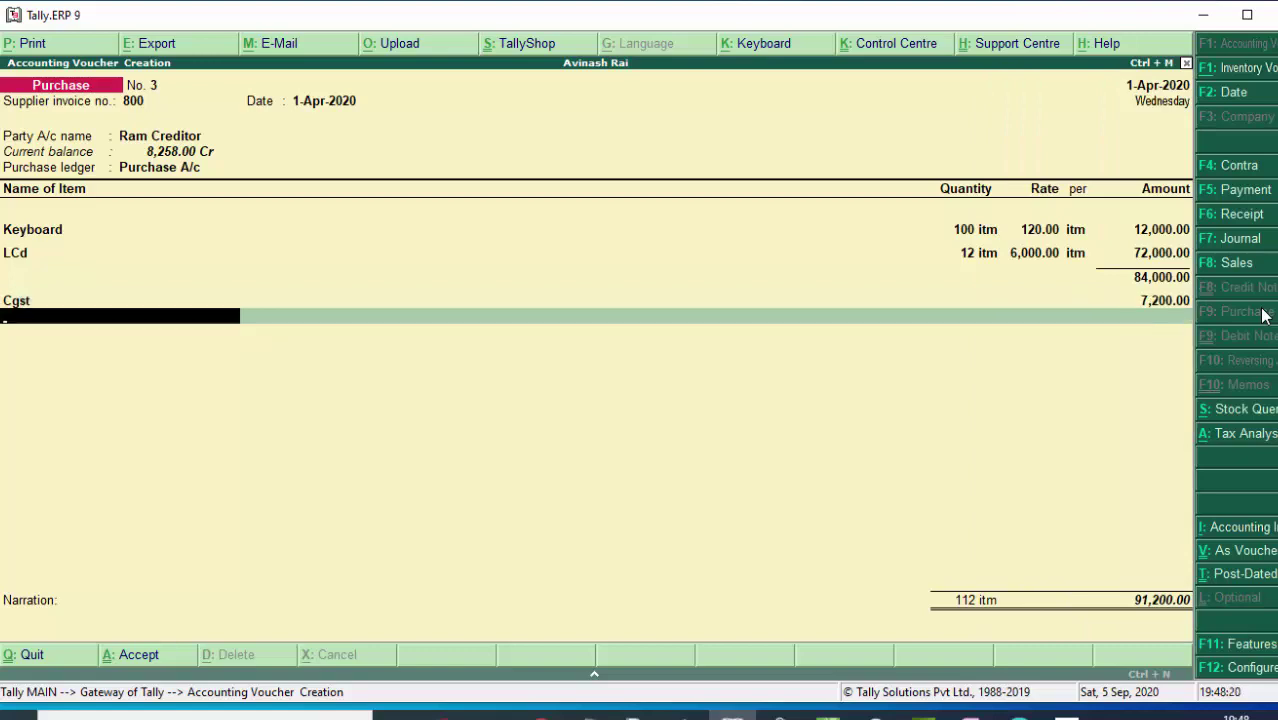
pyautogui.write('S')
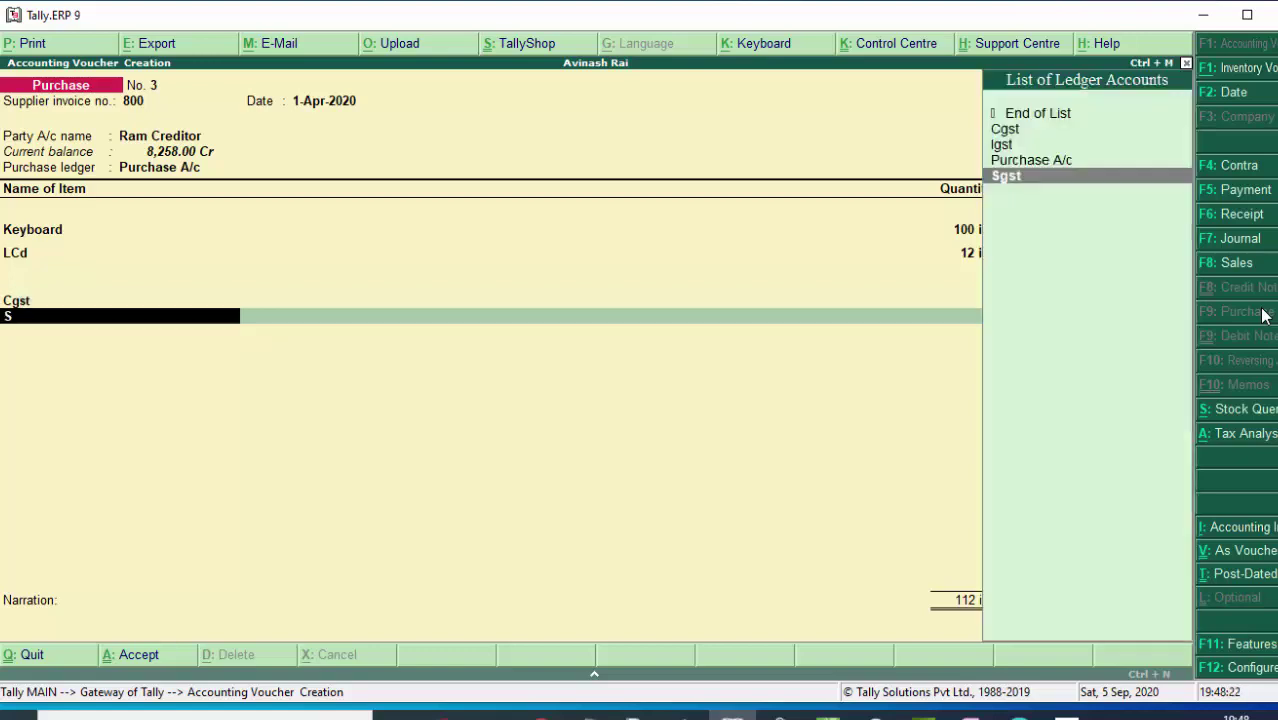
pyautogui.press('Return')
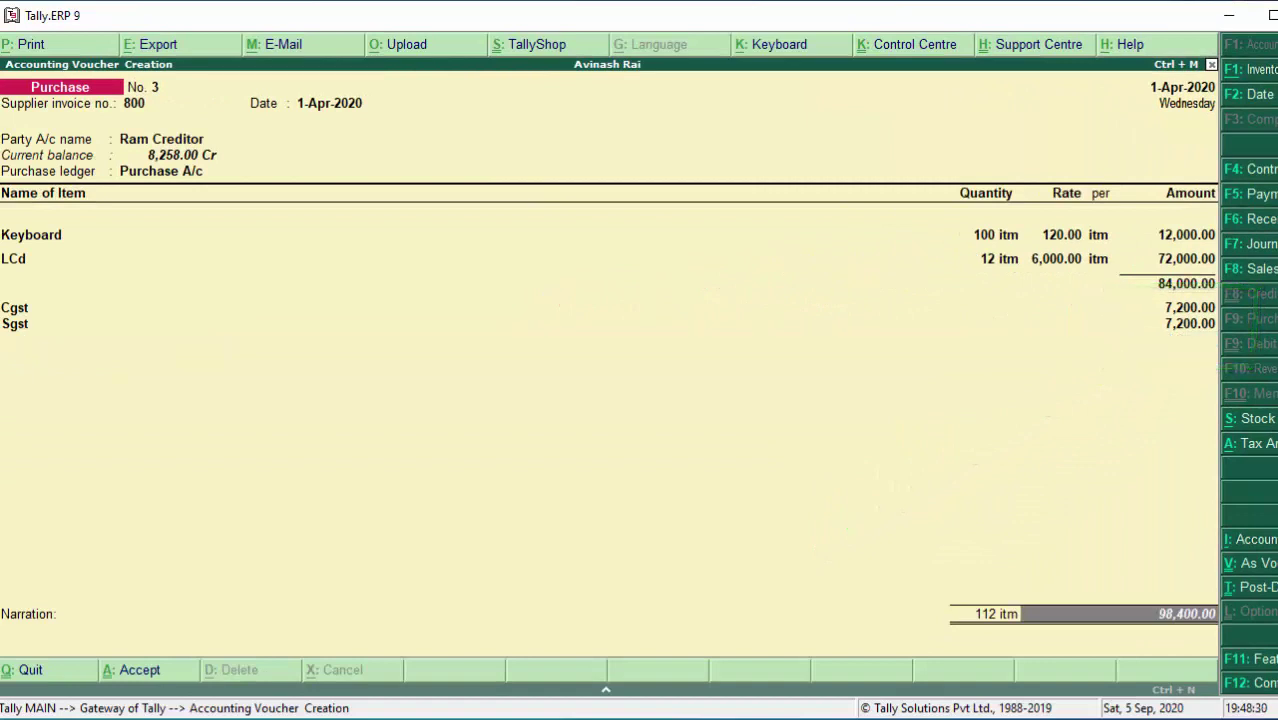
pyautogui.click(1190, 323)
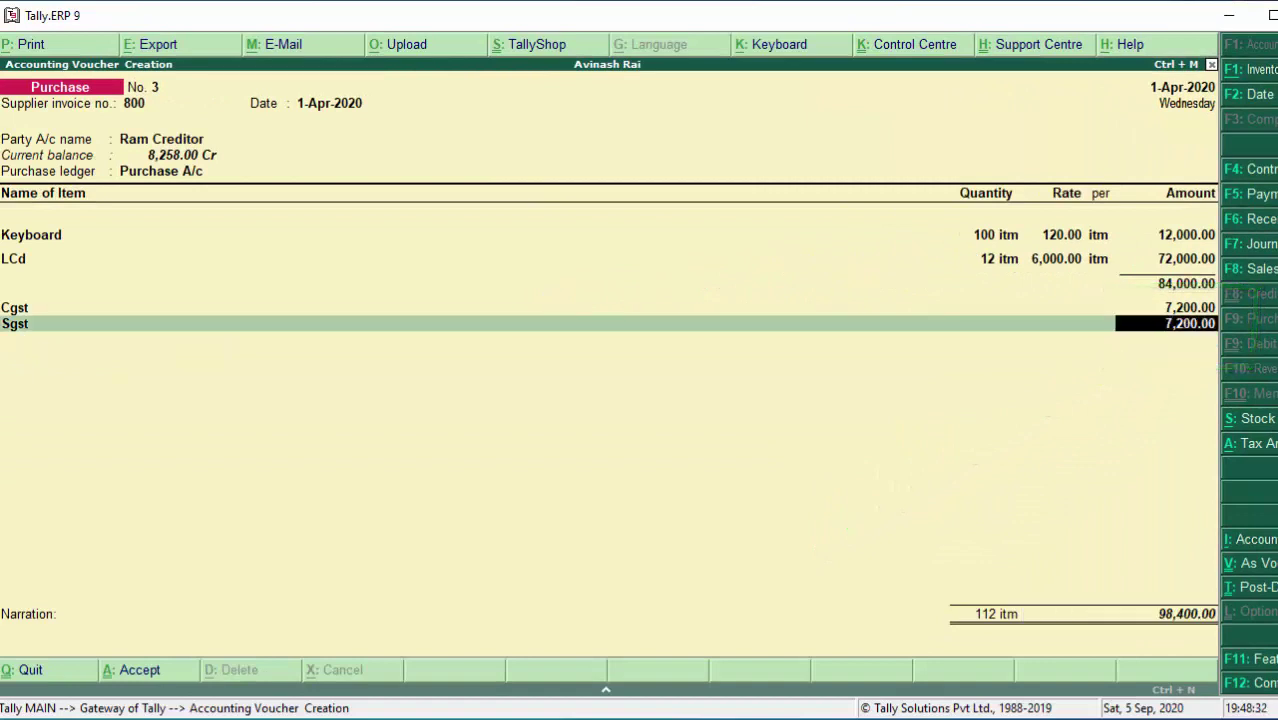
pyautogui.hotkey('alt', 'a')
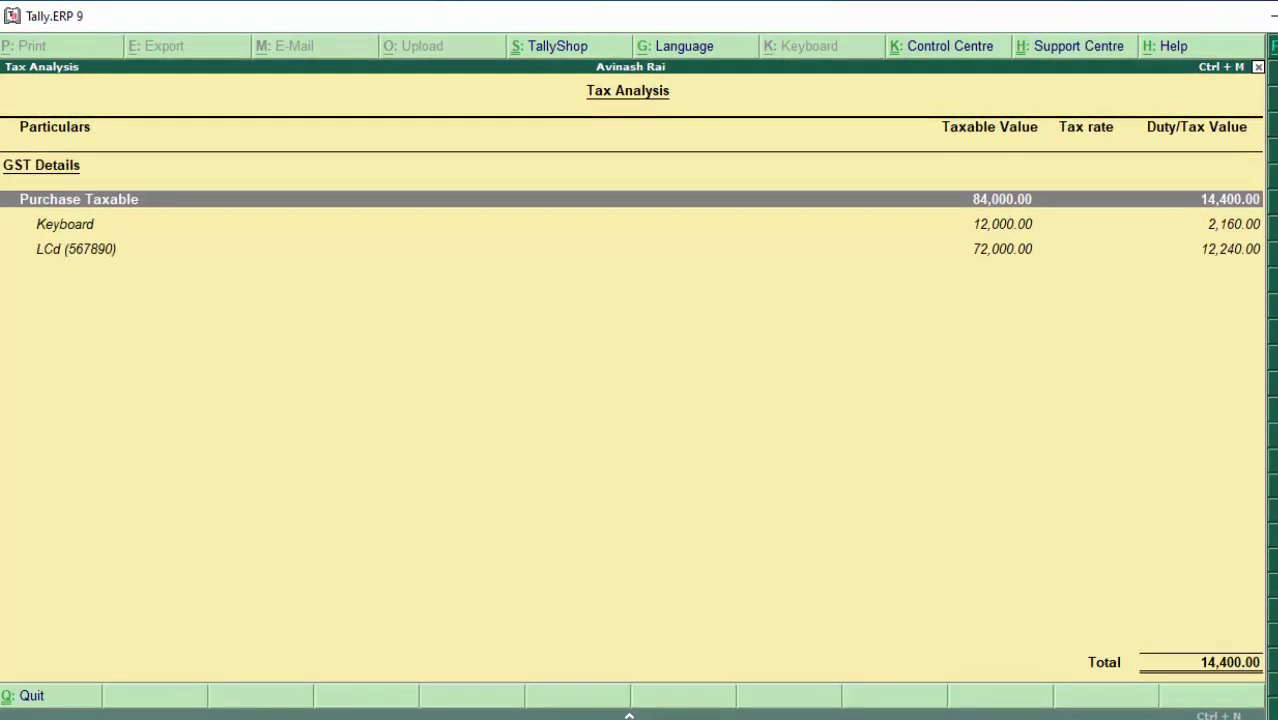
# Step: Review the Keyboard and LCd rows in Tax Analysis (14,400.00 tax), then return to the voucher
pyautogui.press('Down')
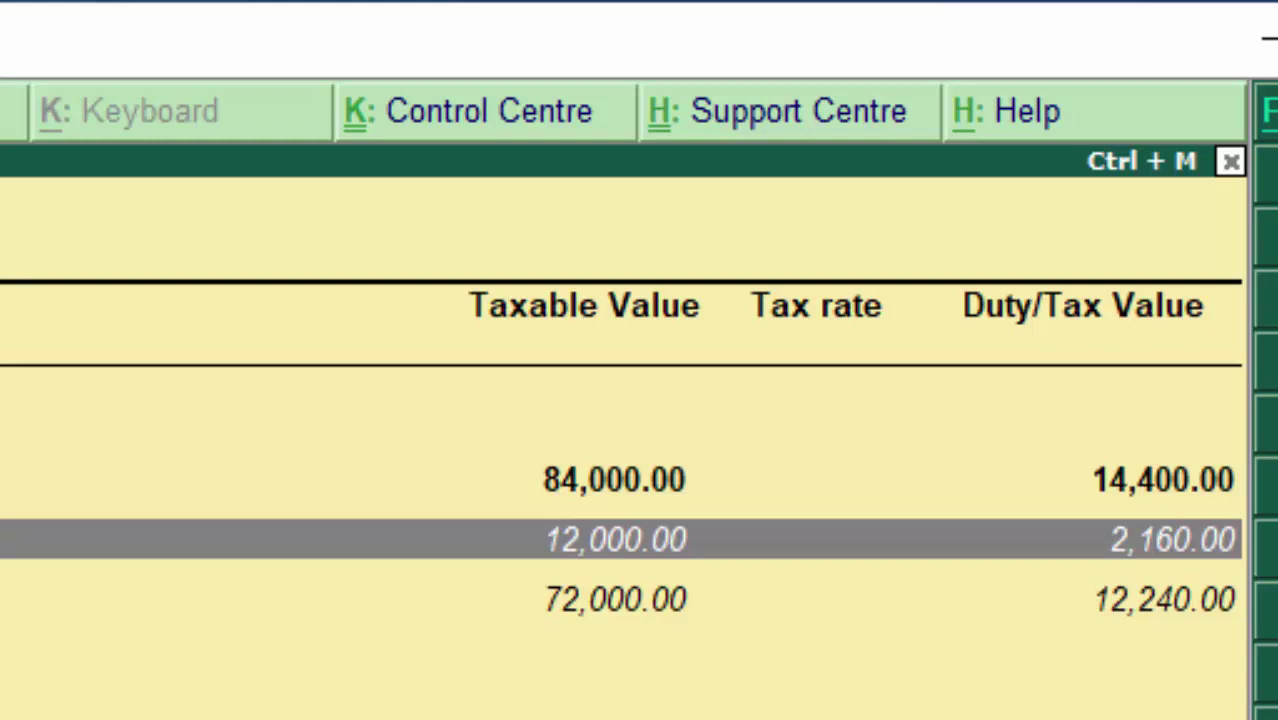
pyautogui.click(1180, 605)
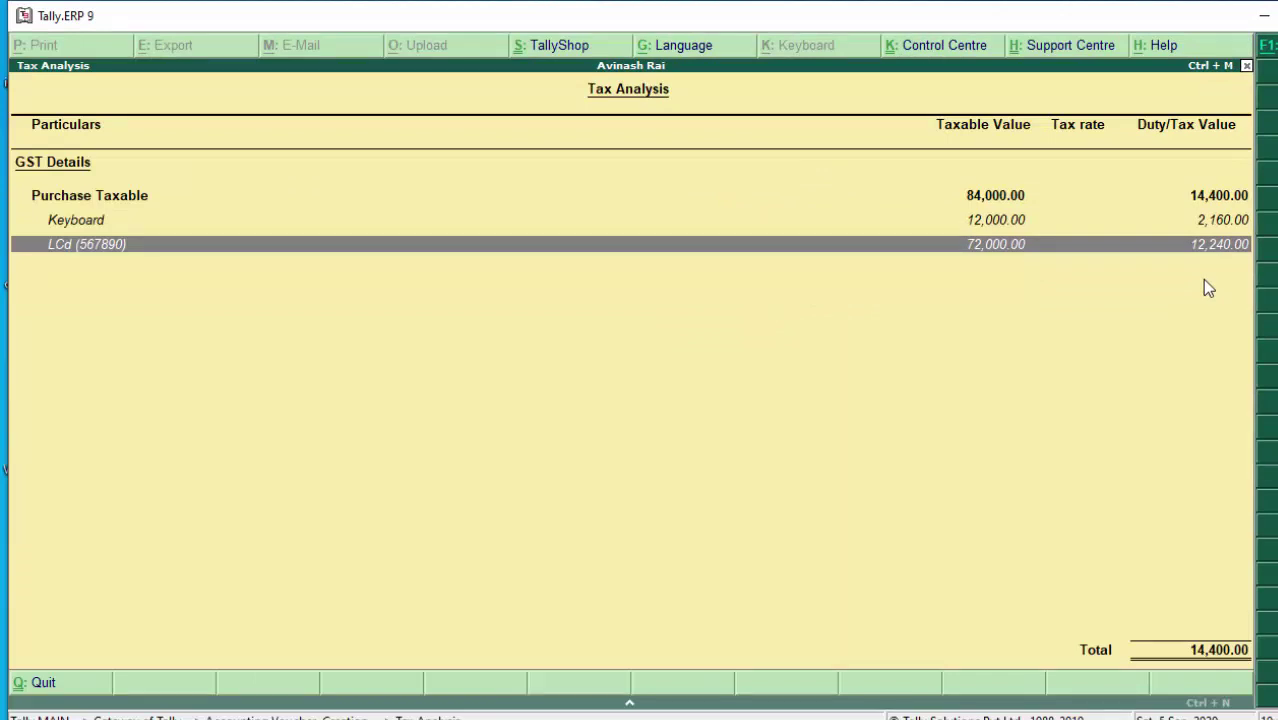
pyautogui.press('Escape')
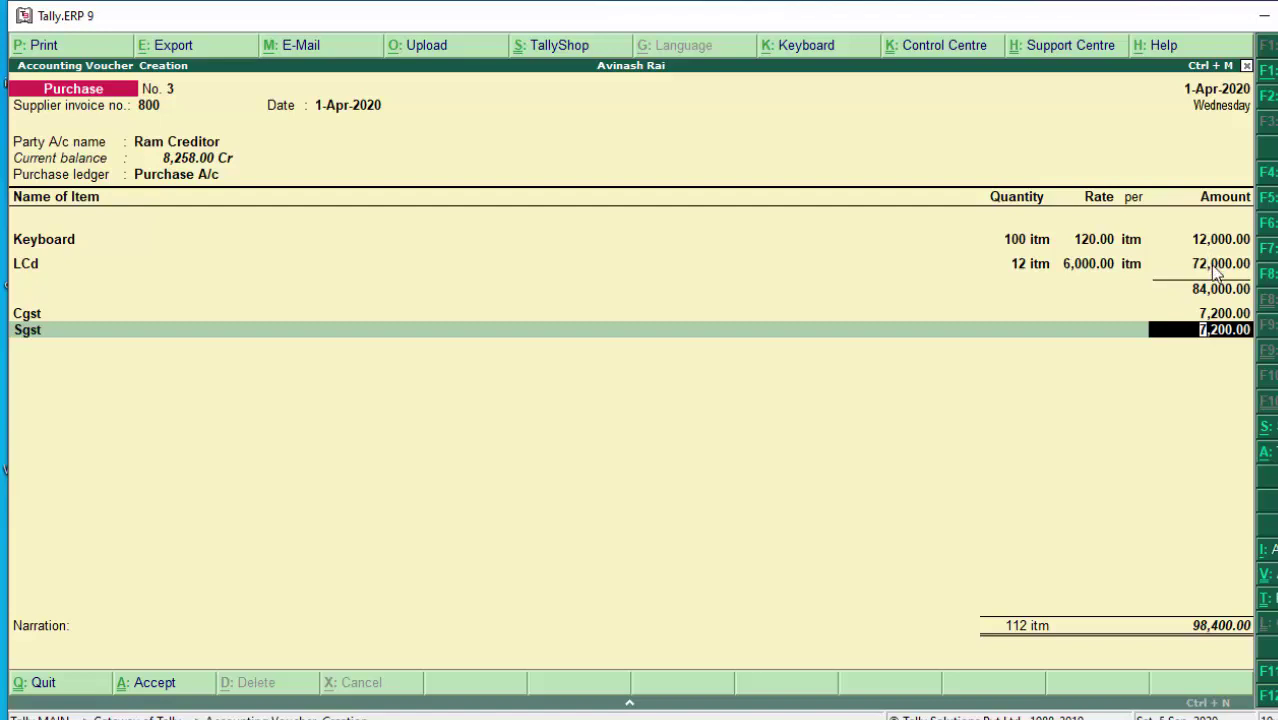
# Step: On a new item row, create stock item LED measured in itm
pyautogui.click(1195, 264)
pyautogui.press('Return')
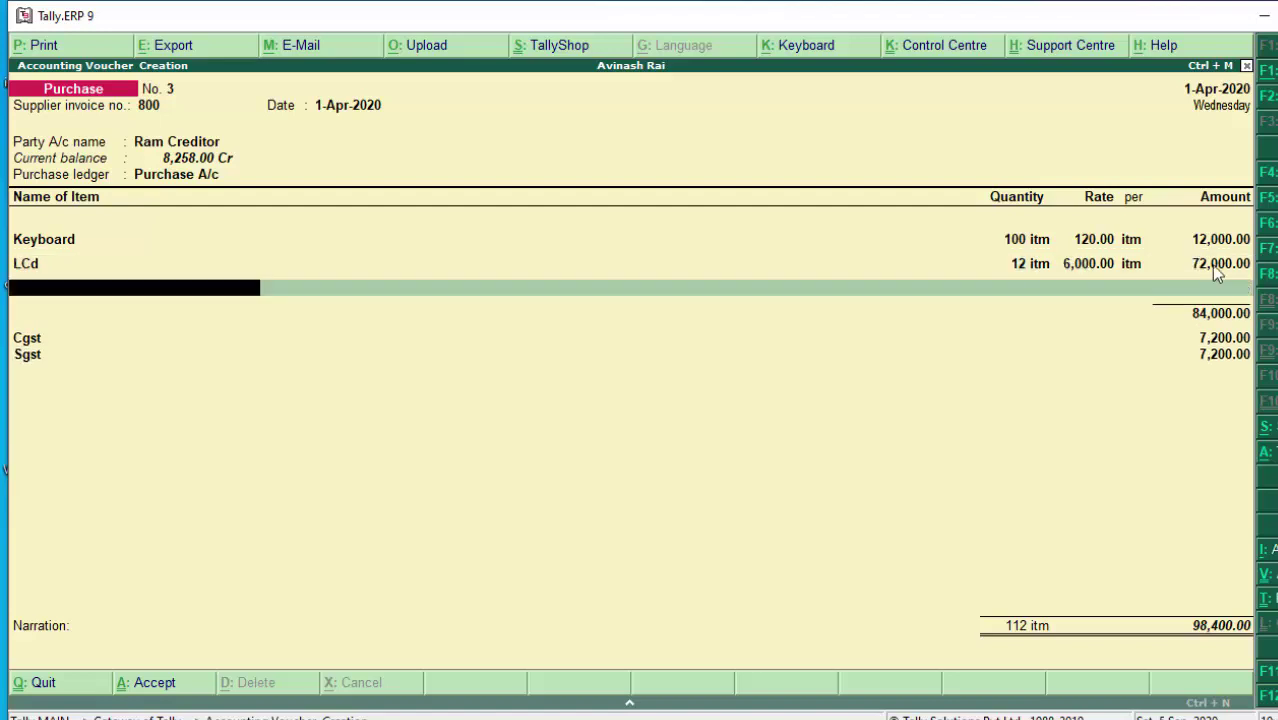
pyautogui.hotkey('alt', 'c')
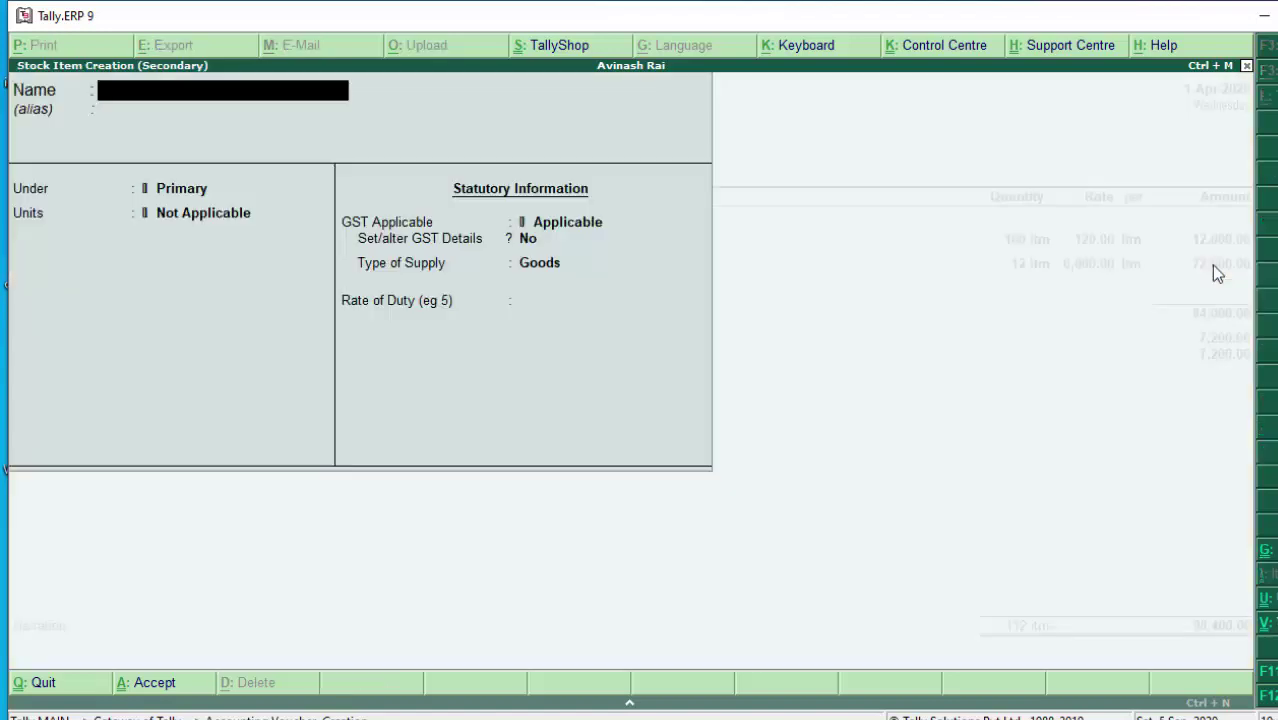
pyautogui.write('LE')
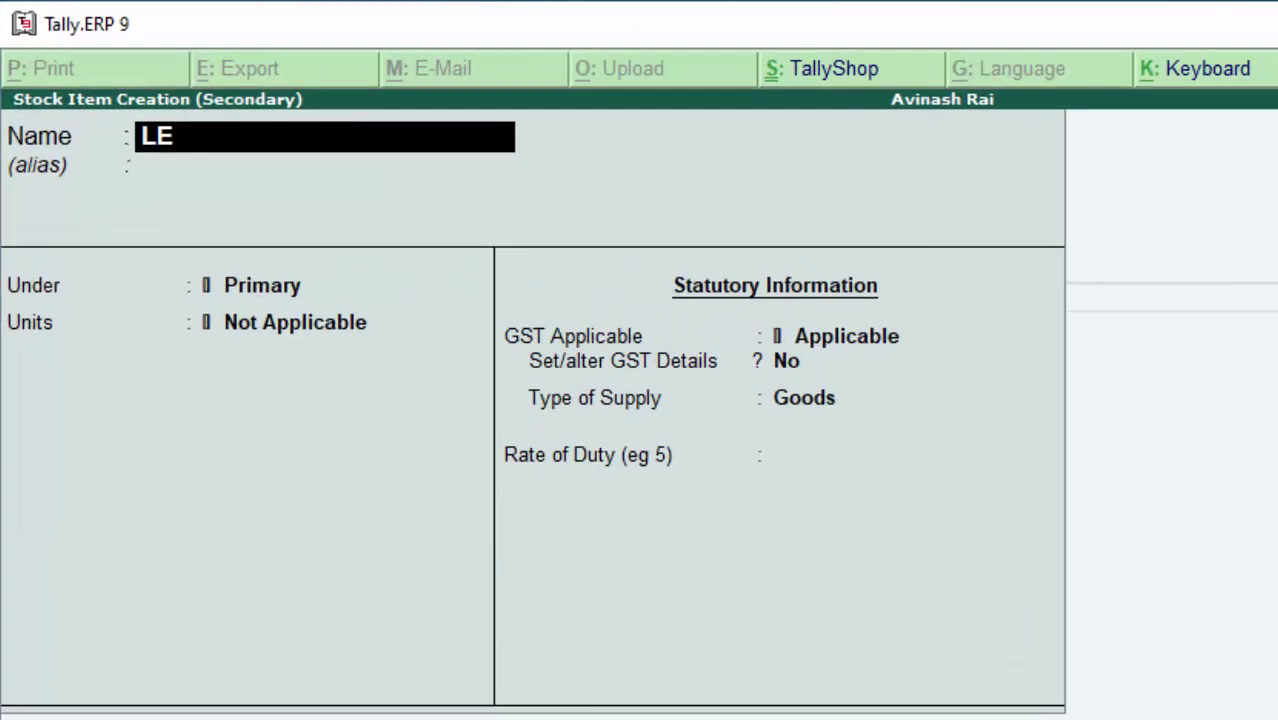
pyautogui.write('D')
pyautogui.press('Return')
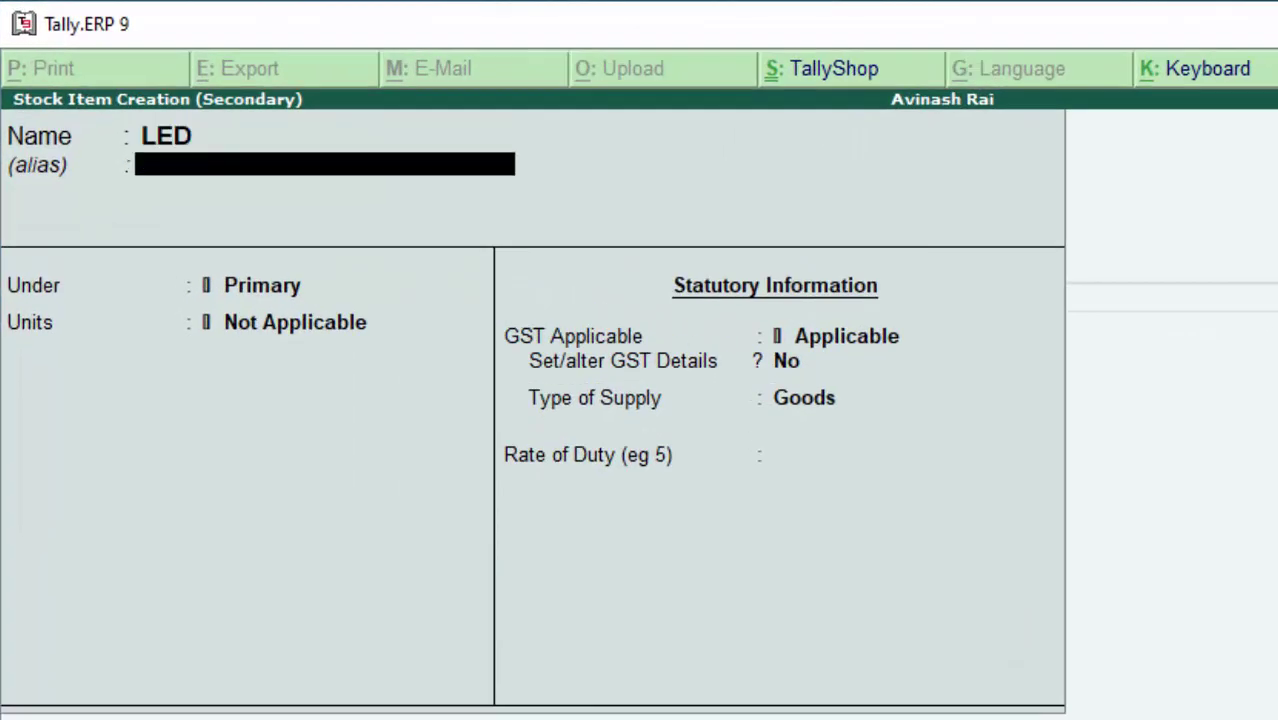
pyautogui.press('Return')
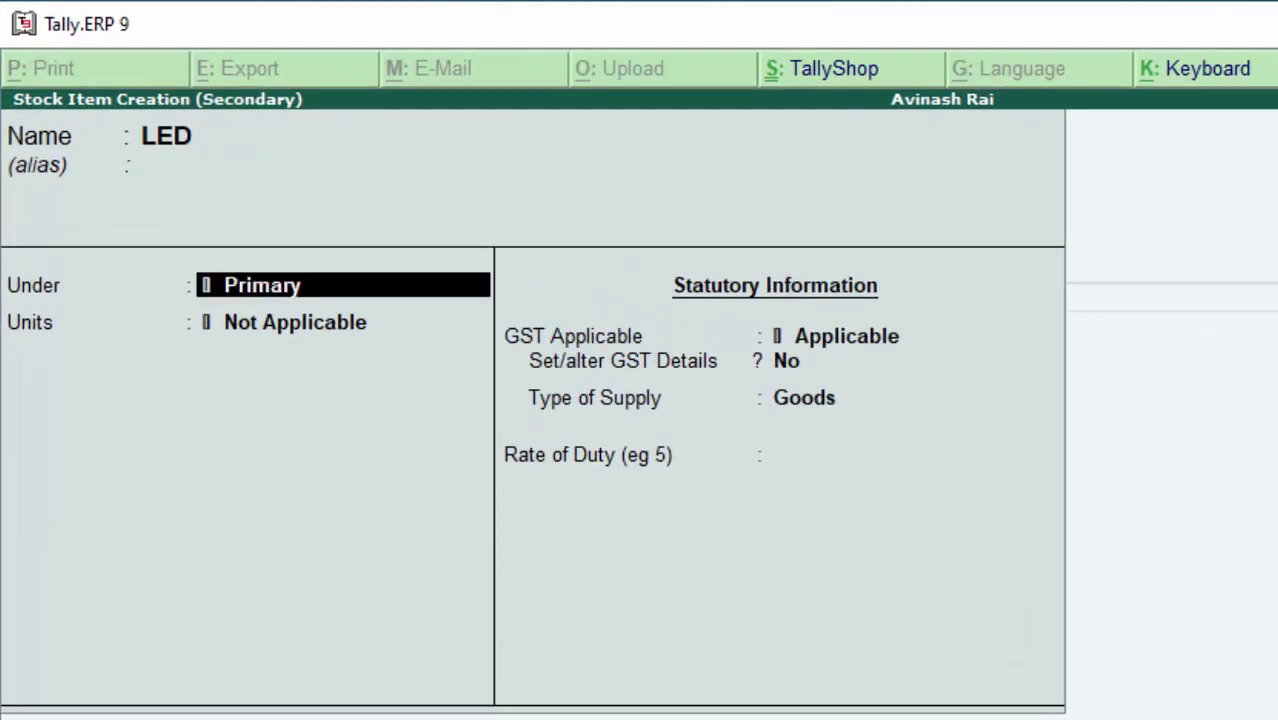
pyautogui.press('Return')
pyautogui.press('Down')
pyautogui.press('Return')
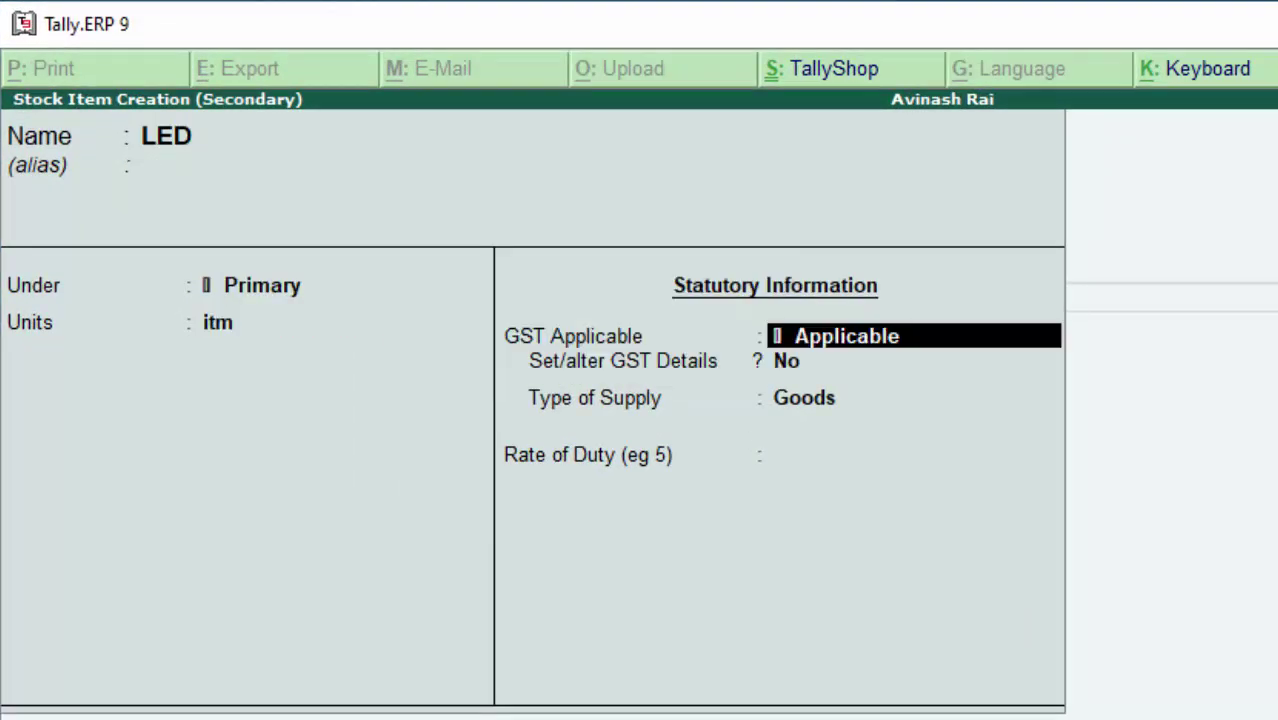
pyautogui.press('Return')
# Step: Enable GST details for LED with description LED and HSN/SAC 65789
pyautogui.write('y')
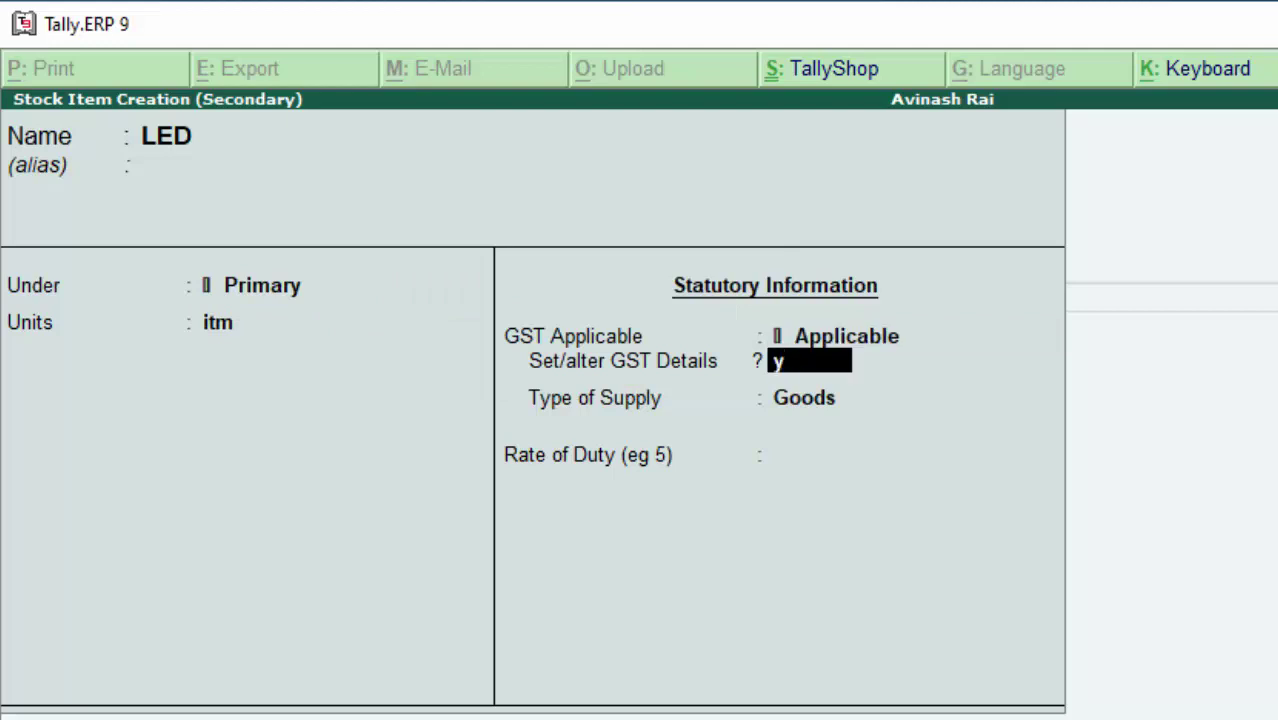
pyautogui.press('Return')
pyautogui.write('L')
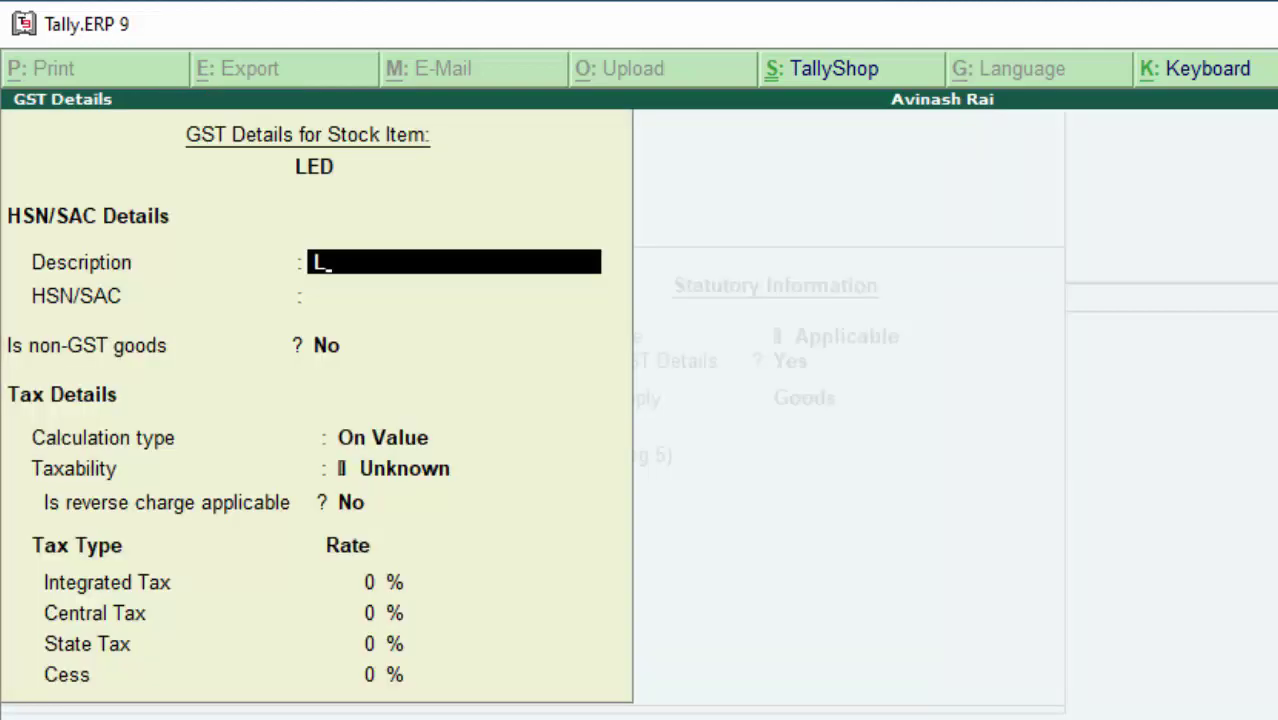
pyautogui.write('ED')
pyautogui.press('Return')
pyautogui.write('6578')
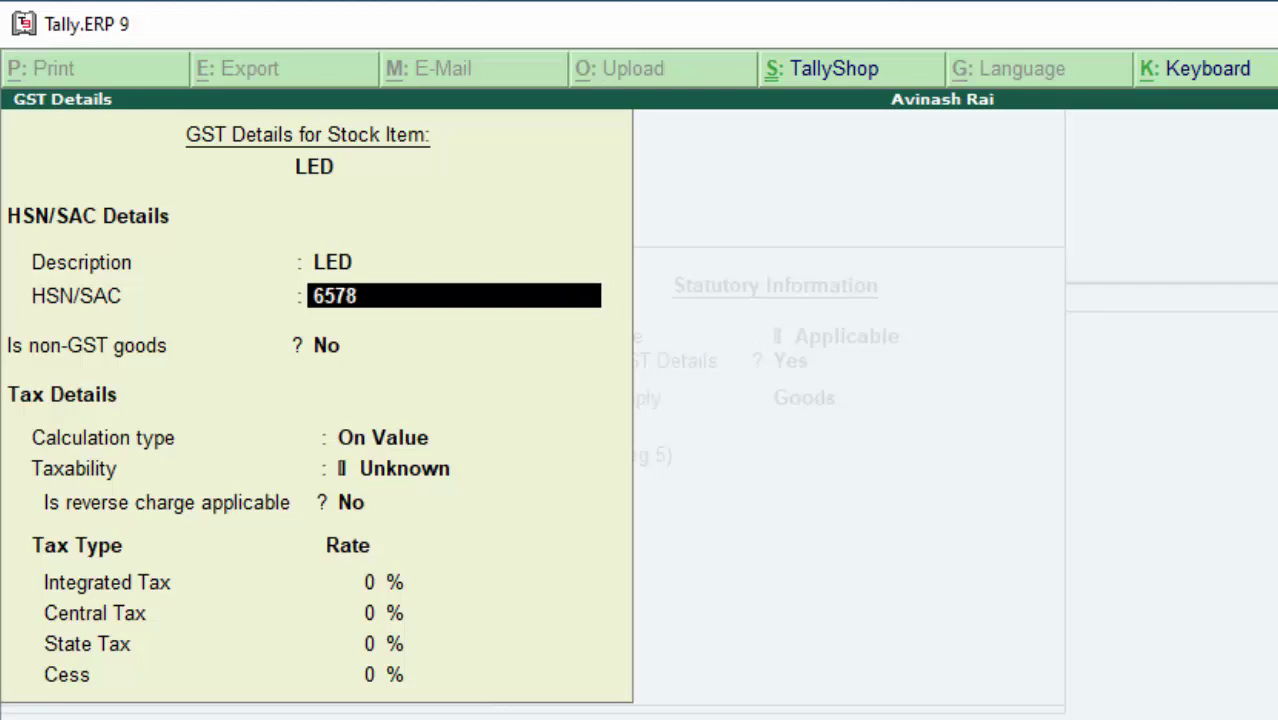
pyautogui.write('9')
pyautogui.press('Return')
pyautogui.press('Return')
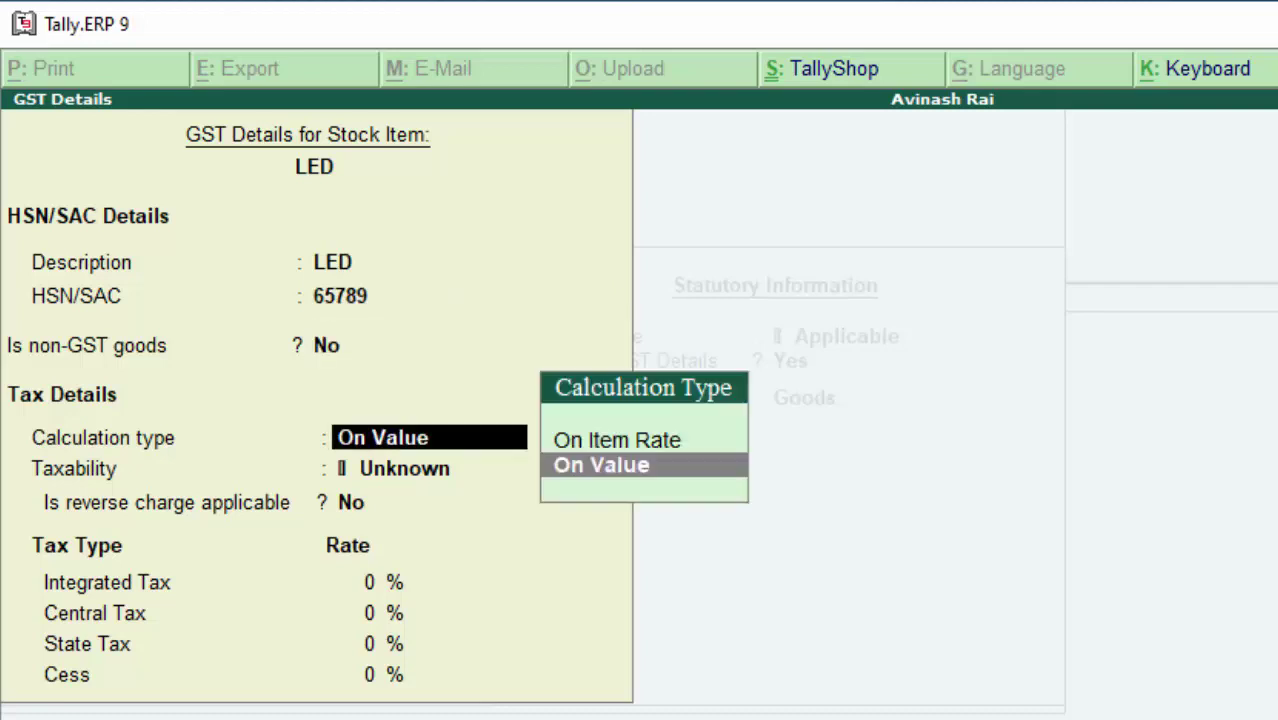
# Step: Mark LED as Taxable at 17% integrated tax and save it onto the voucher
pyautogui.press('Return')
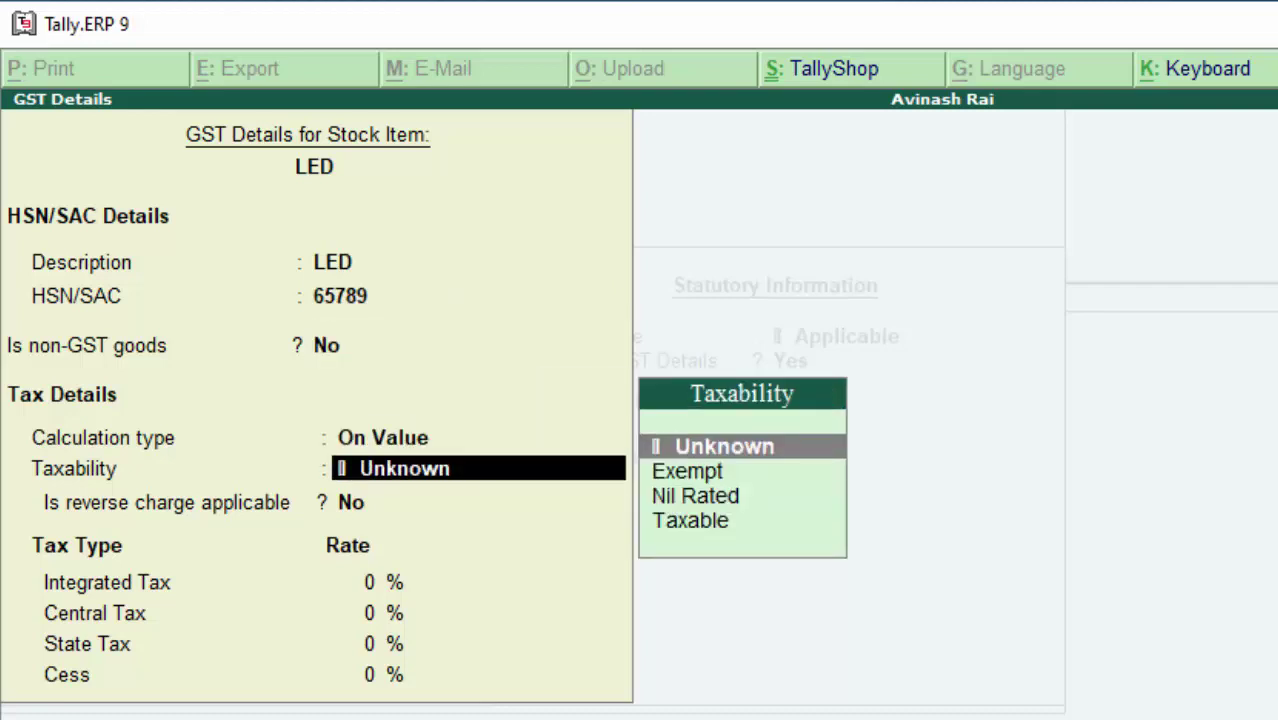
pyautogui.press('Down')
pyautogui.press('Down')
pyautogui.press('Down')
pyautogui.press('Return')
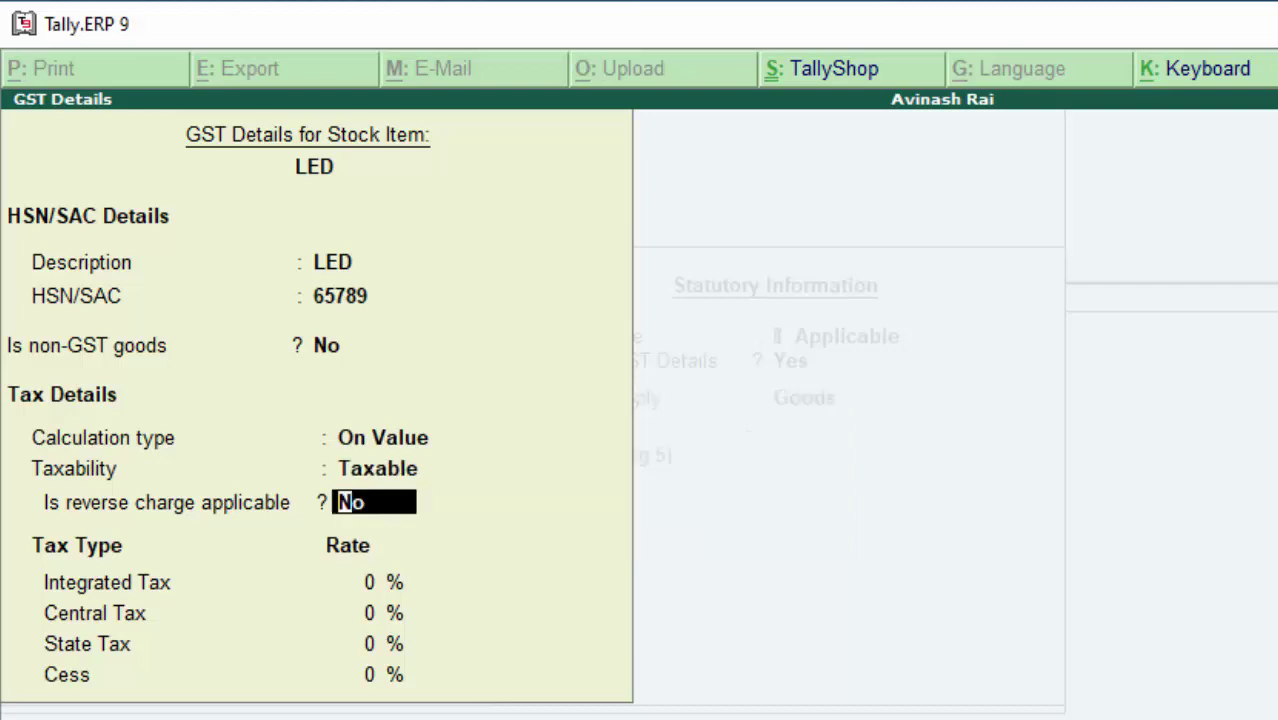
pyautogui.press('Return')
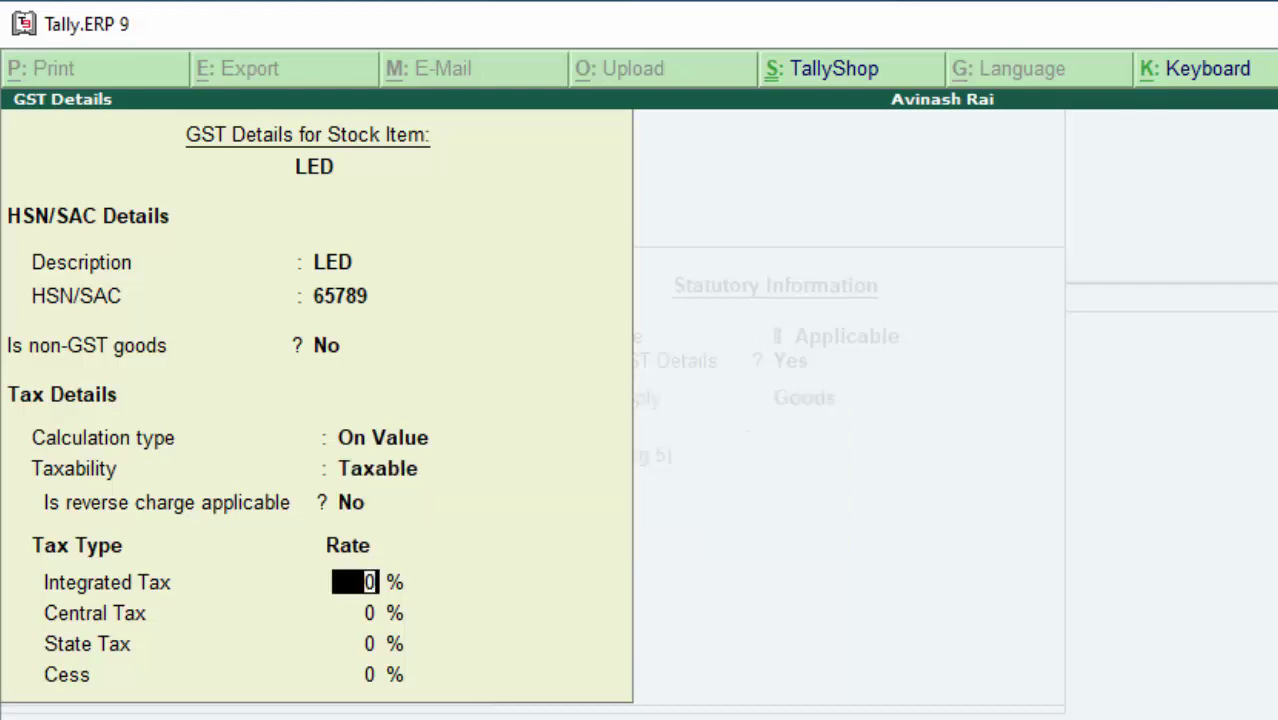
pyautogui.write('1')
pyautogui.write('8')
pyautogui.press('BackSpace')
pyautogui.write('7')
pyautogui.press('Return')
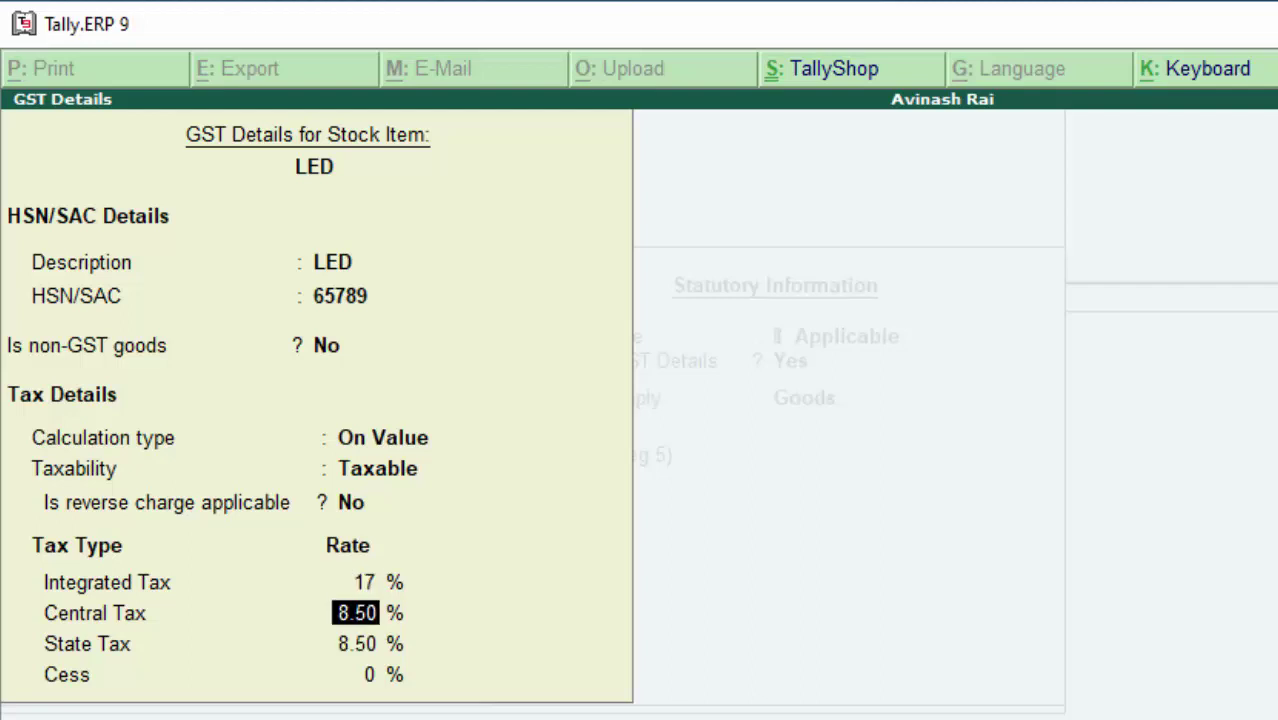
pyautogui.press('Return')
pyautogui.press('Return')
pyautogui.press('Return')
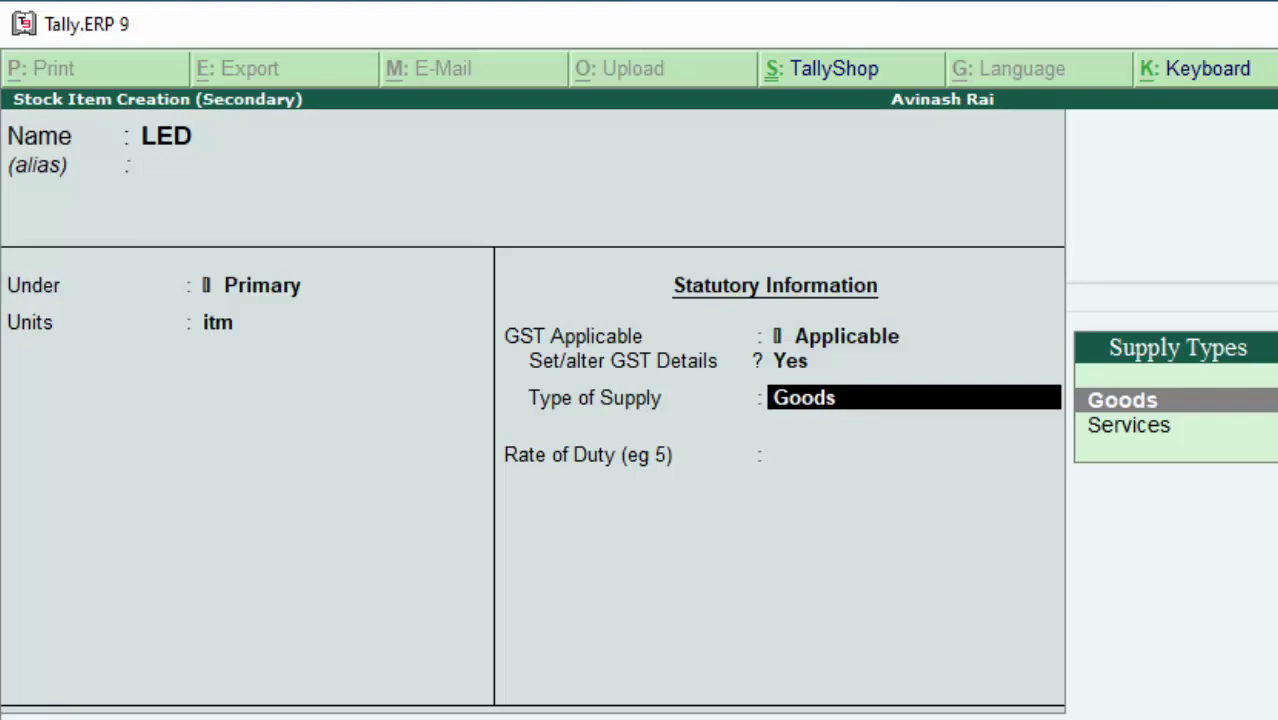
pyautogui.press('Return')
pyautogui.press('Return')
pyautogui.press('Return')
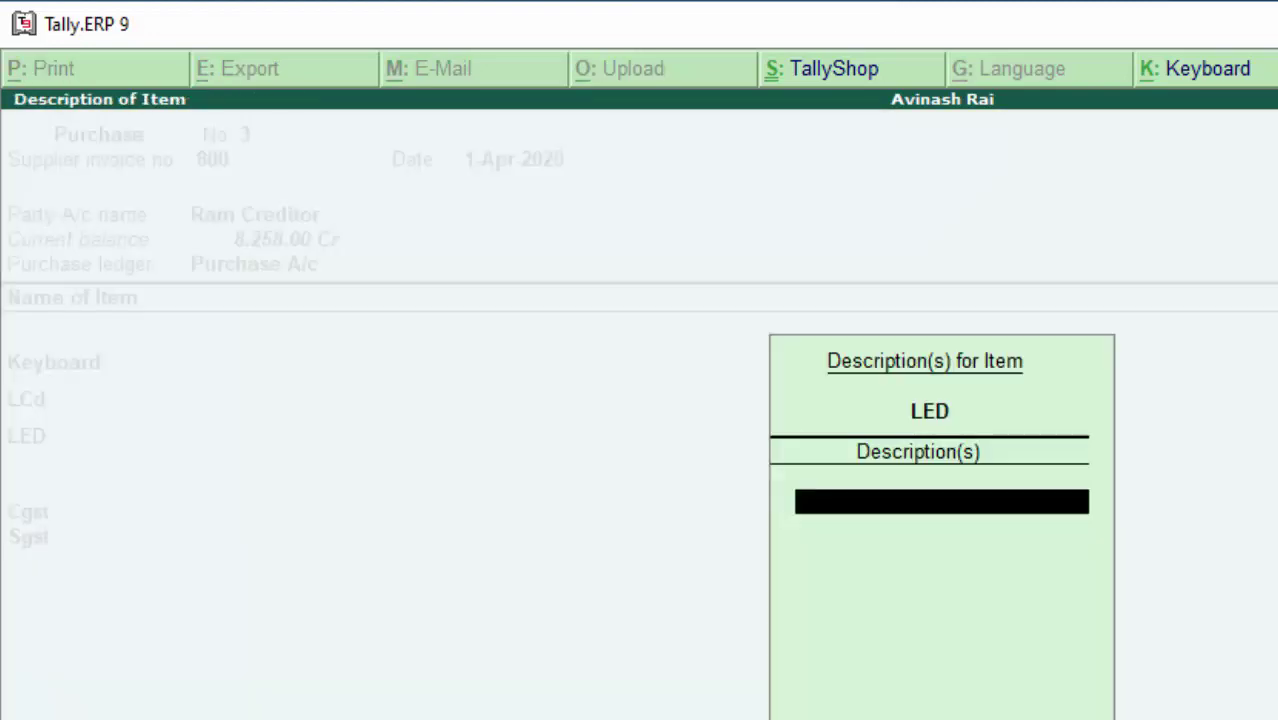
pyautogui.press('Return')
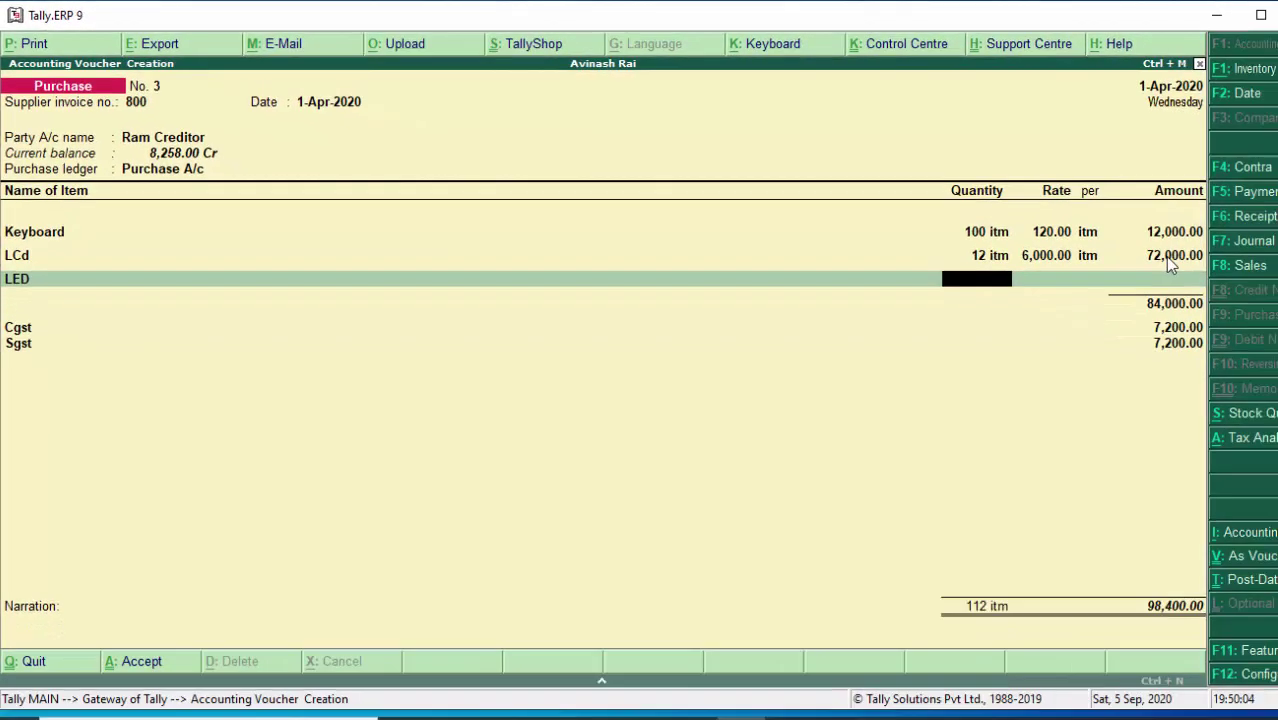
# Step: Enter 12 LED at 6,000.00 each for a 1,82,640.00 total, and check the Tax Analysis
pyautogui.write('12')
pyautogui.press('Return')
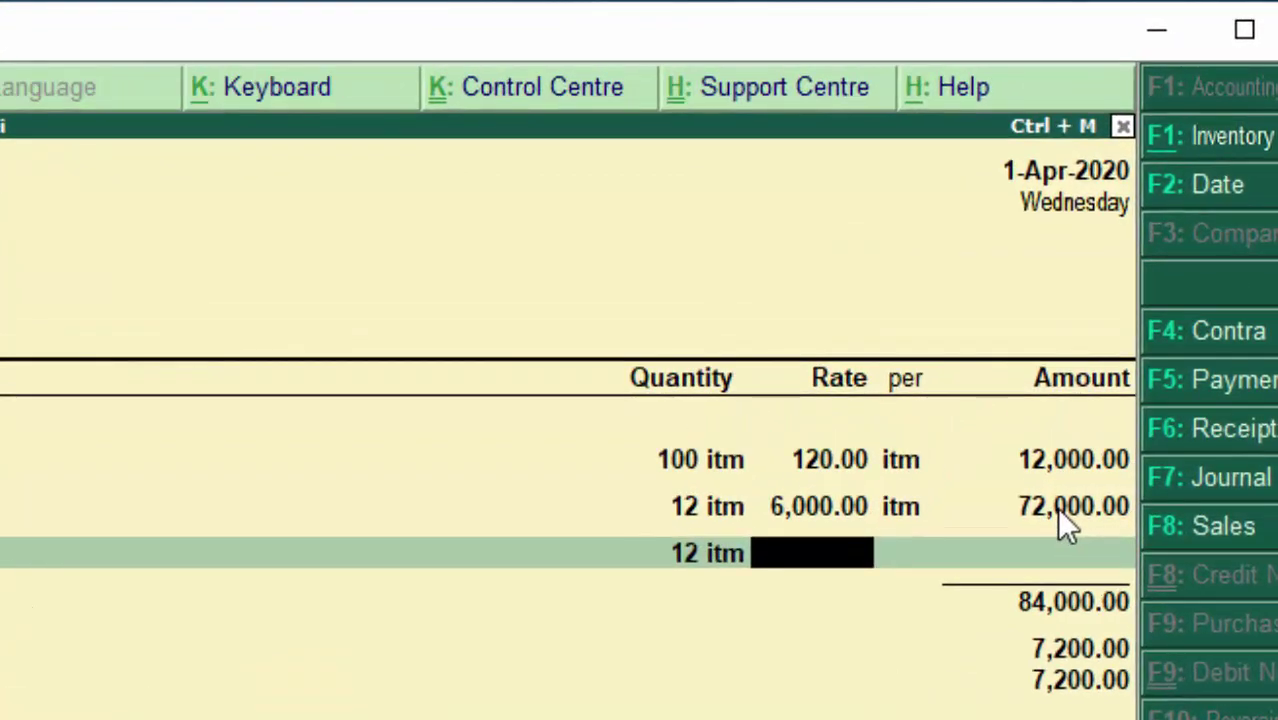
pyautogui.write('60')
pyautogui.write('00')
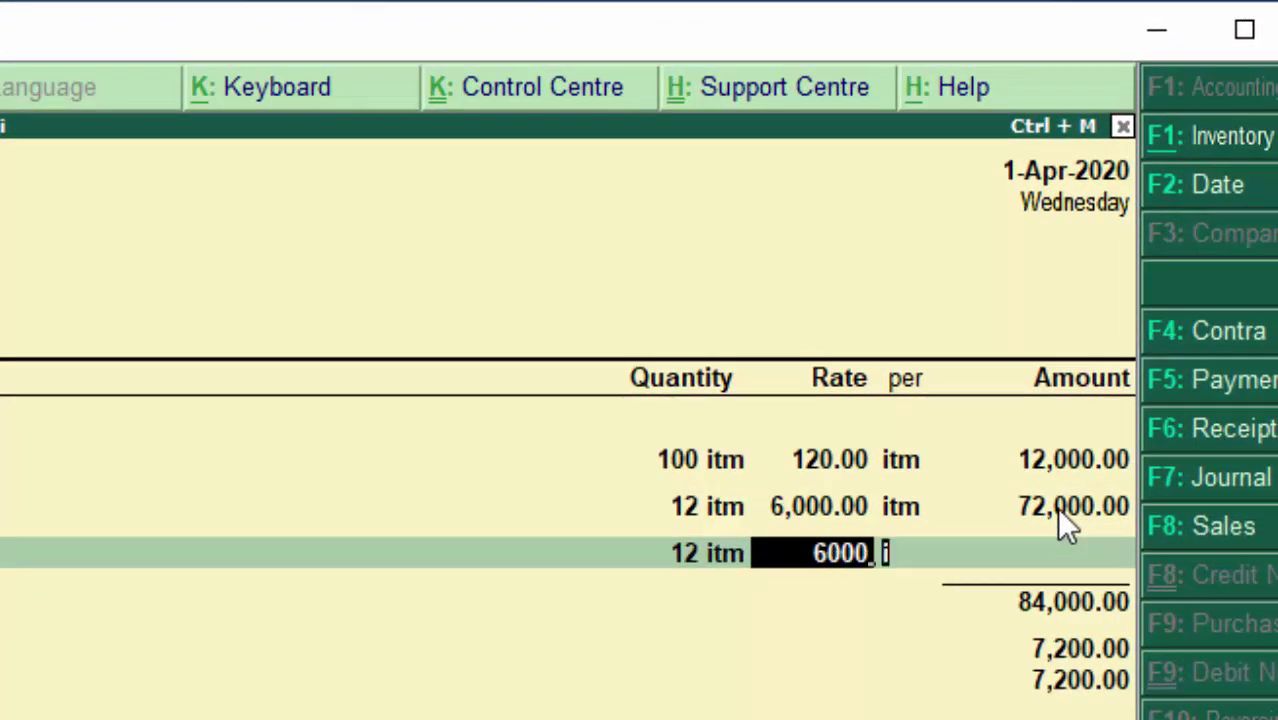
pyautogui.press('Return')
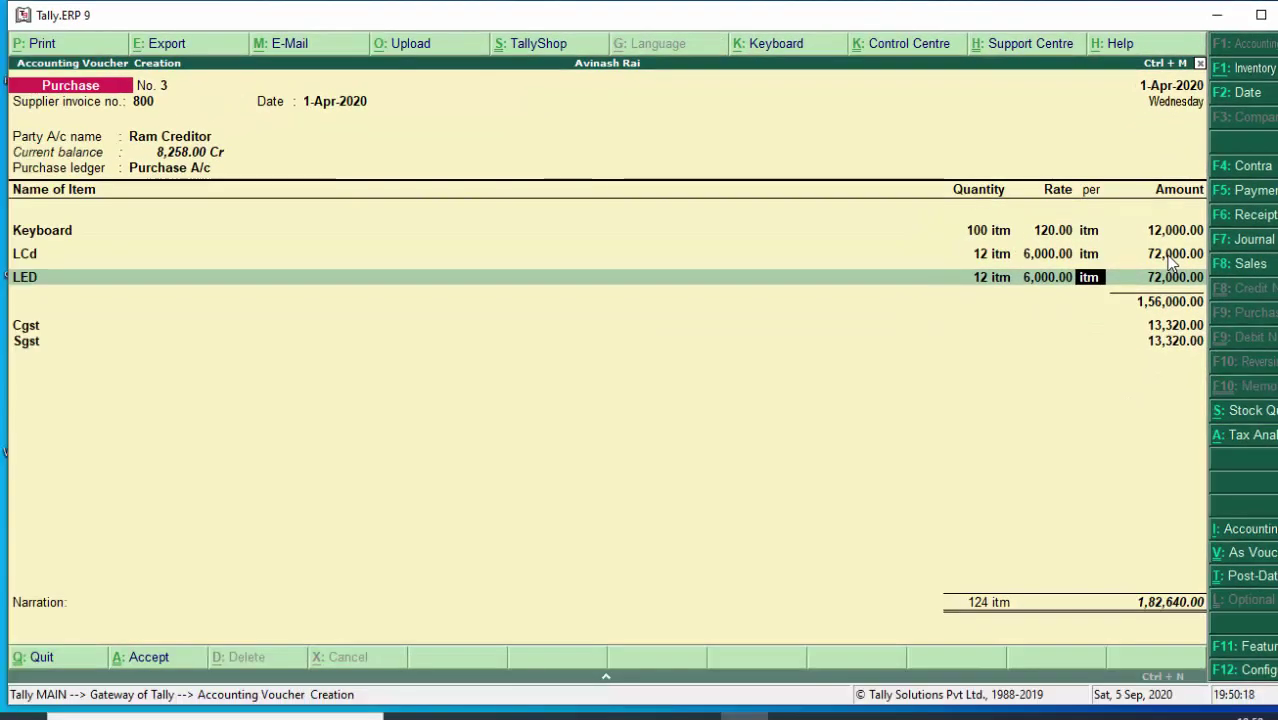
pyautogui.hotkey('alt', 'a')
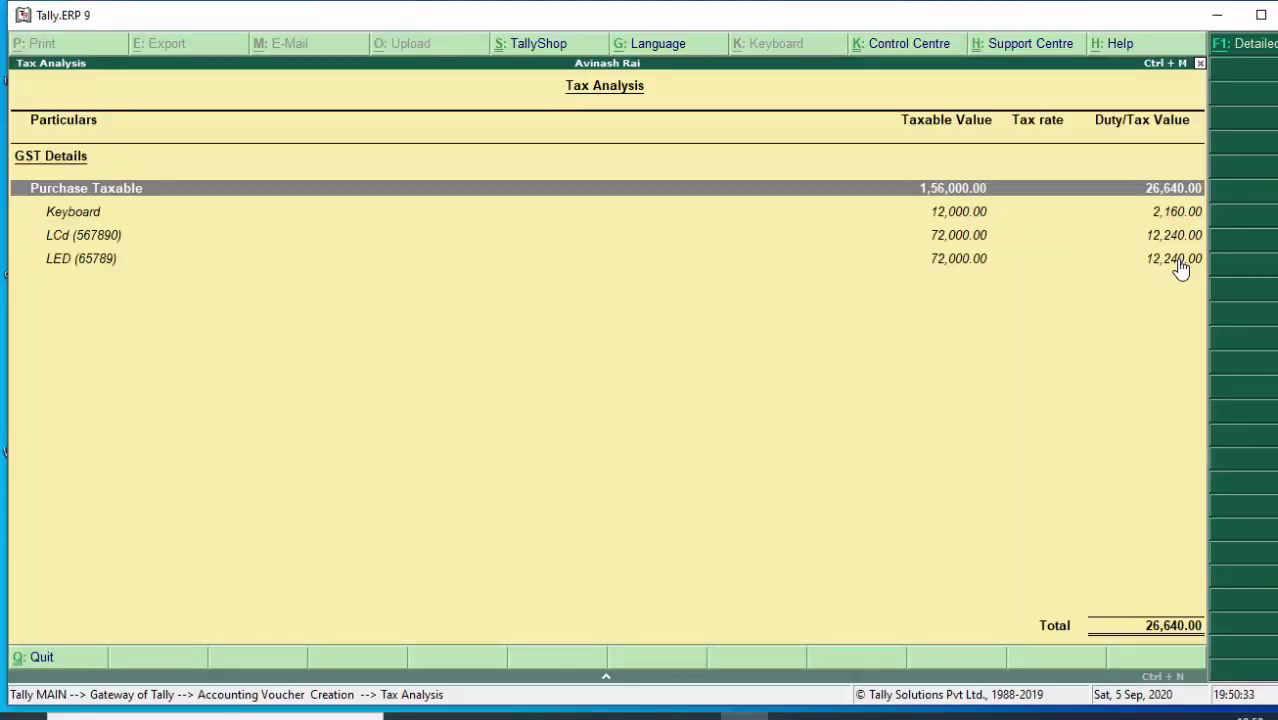
pyautogui.press('Escape')
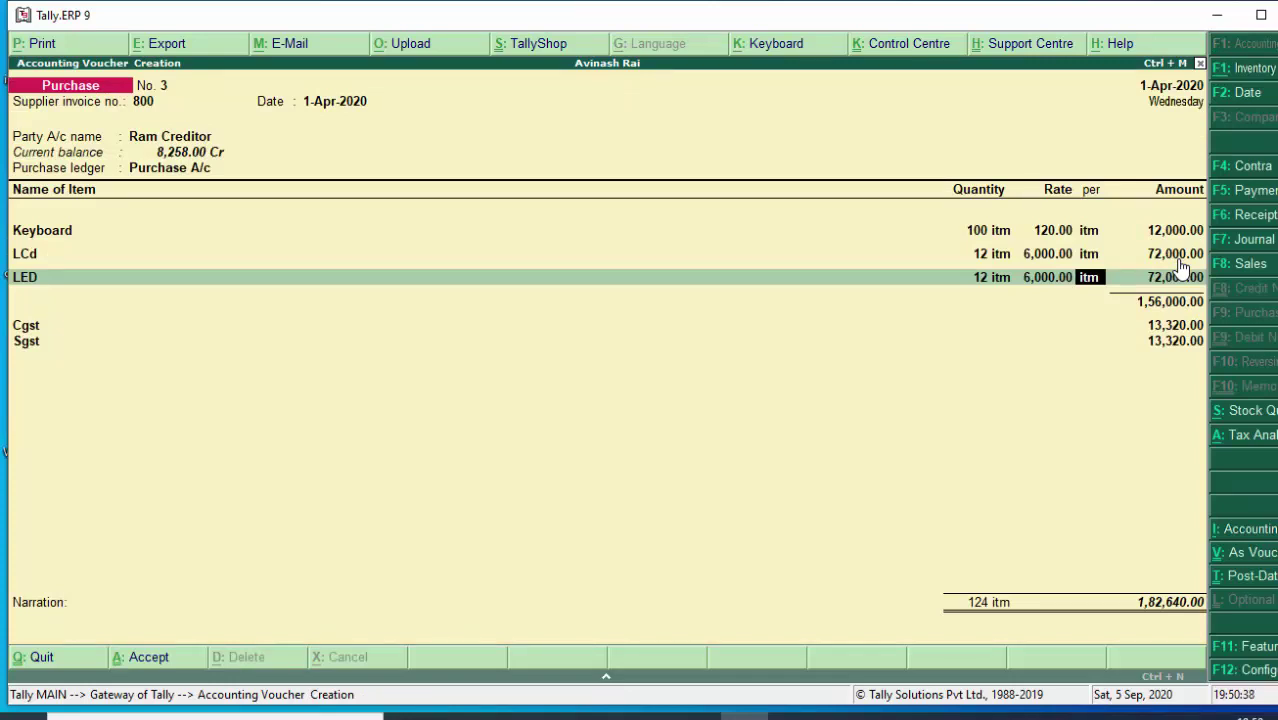
pyautogui.press('BackSpace')
# Step: Quit the purchase voucher without saving and open the LED stock item for alteration
pyautogui.press('Escape')
pyautogui.press('y')
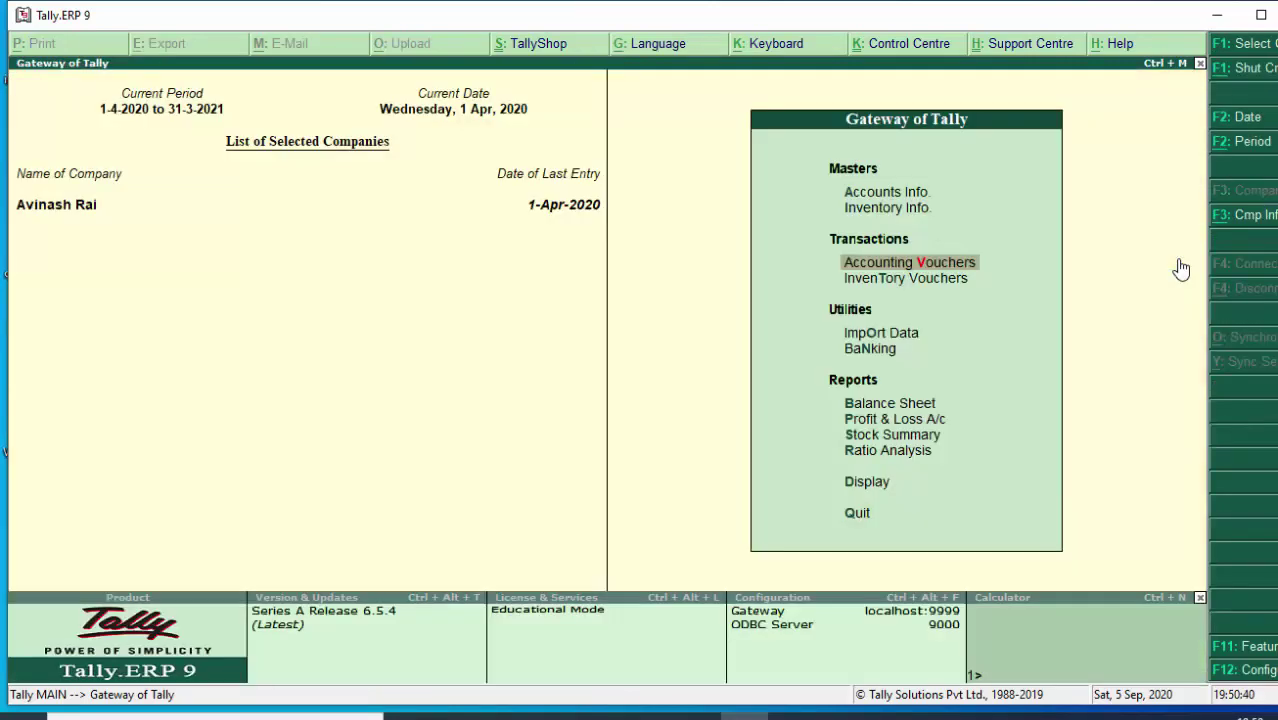
pyautogui.press('Up')
pyautogui.press('Up')
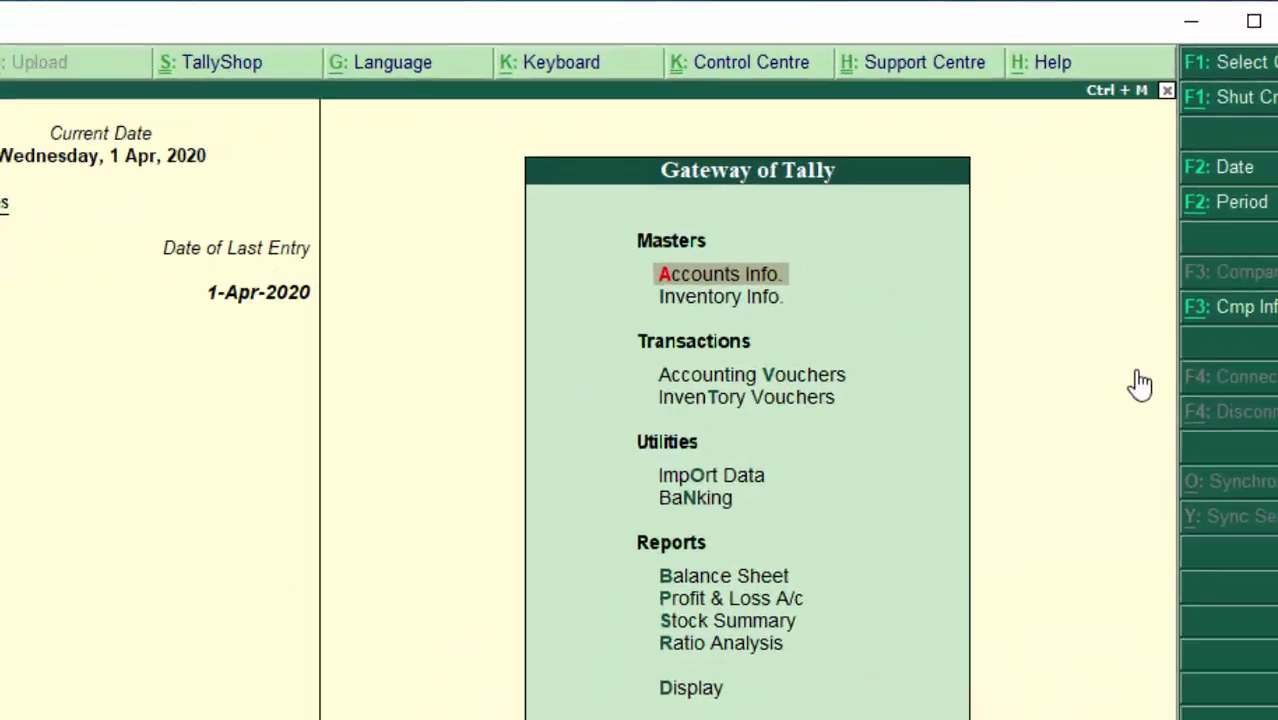
pyautogui.press('Down')
pyautogui.press('Return')
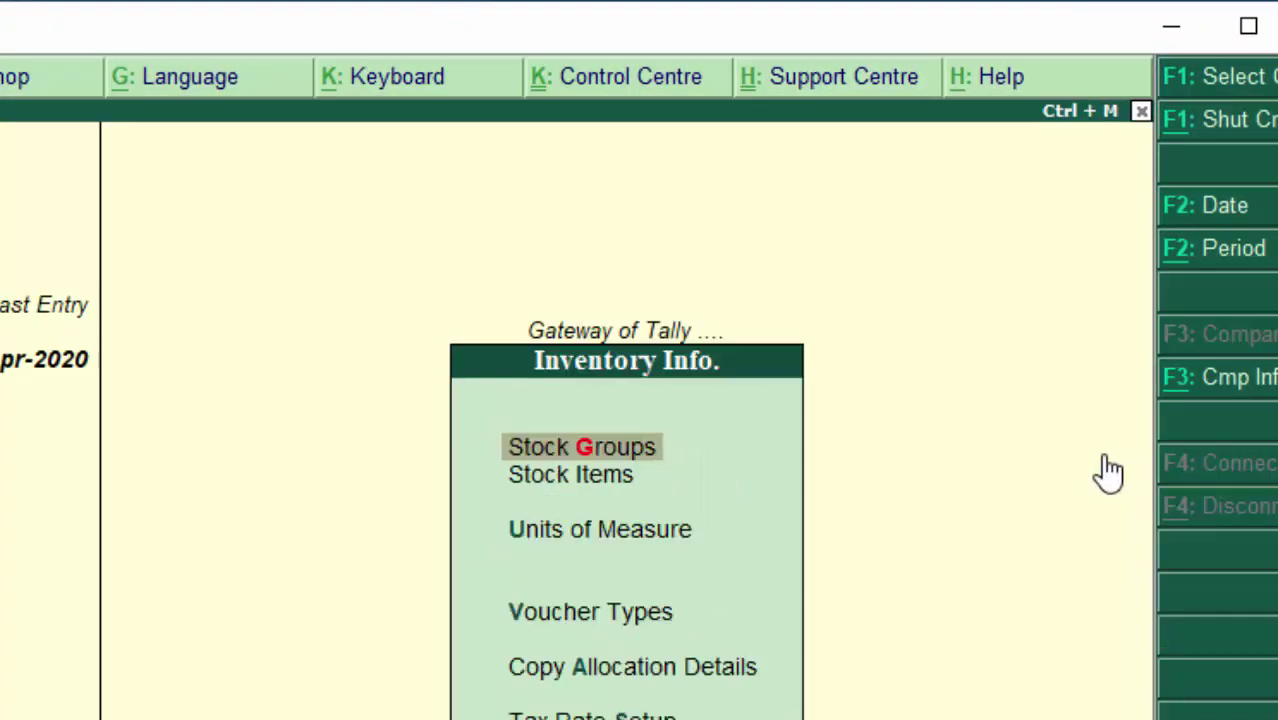
pyautogui.press('Down')
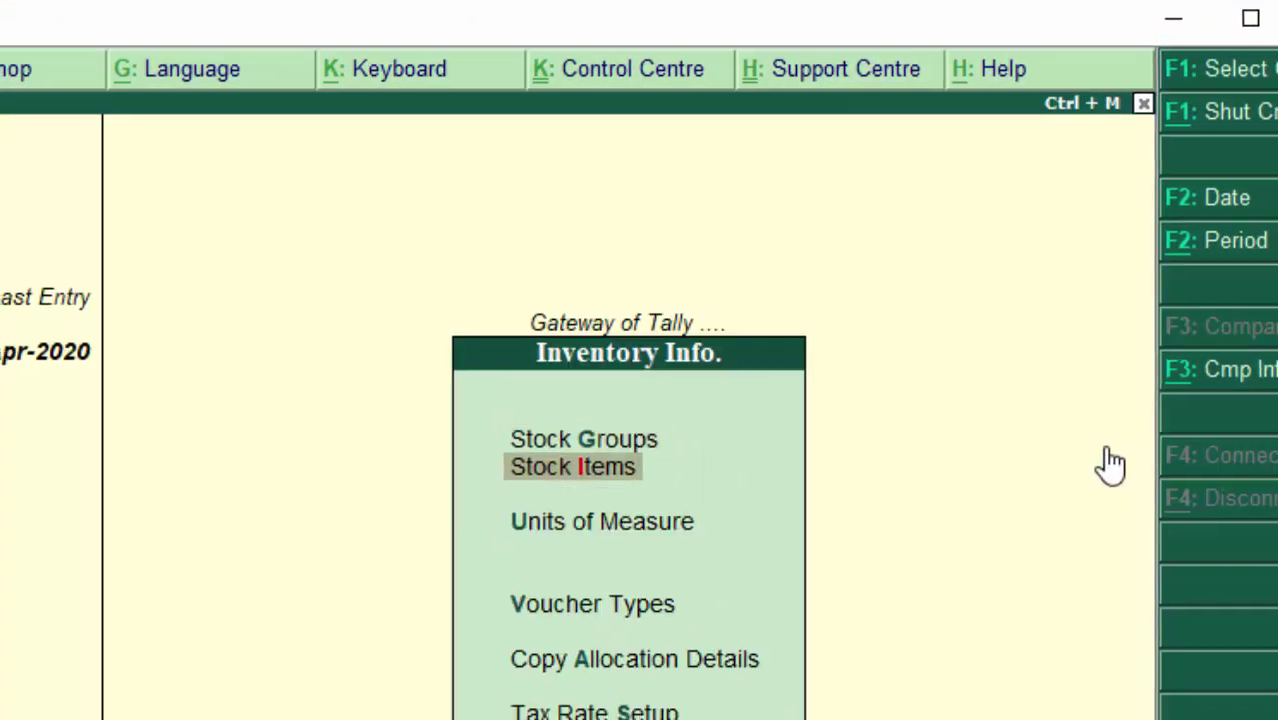
pyautogui.press('Return')
pyautogui.press('Down')
pyautogui.press('Down')
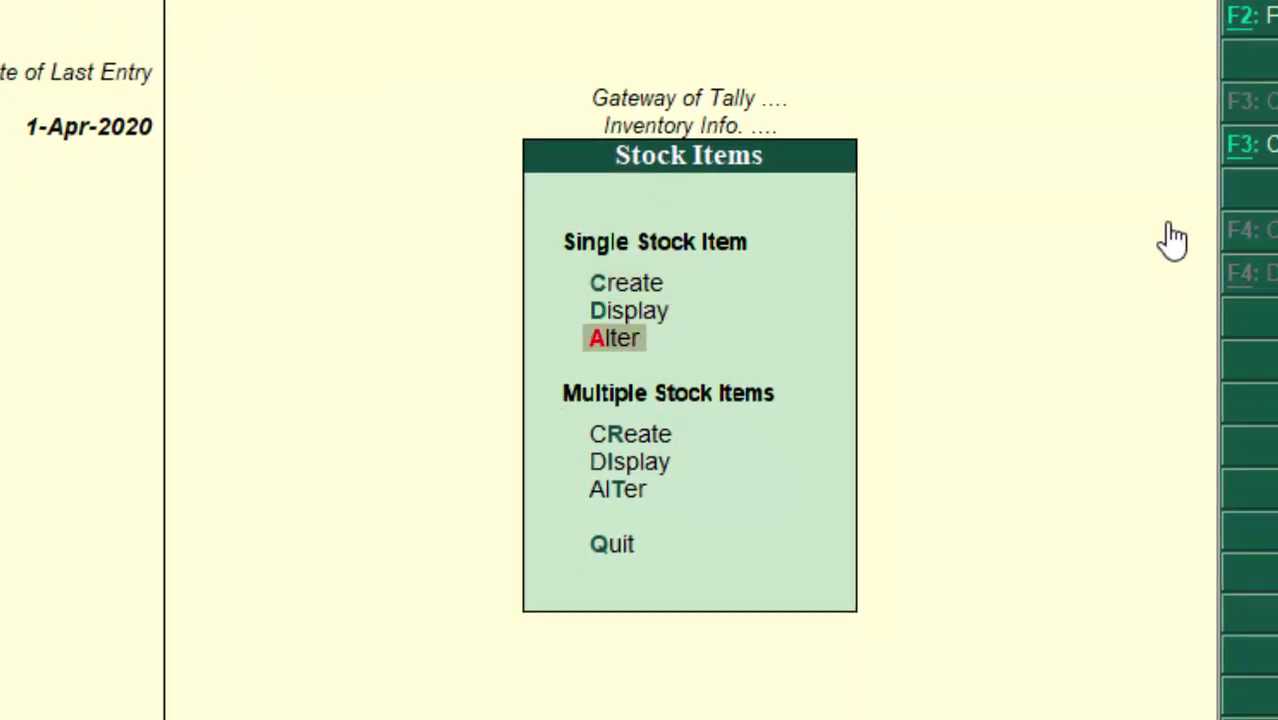
pyautogui.press('Return')
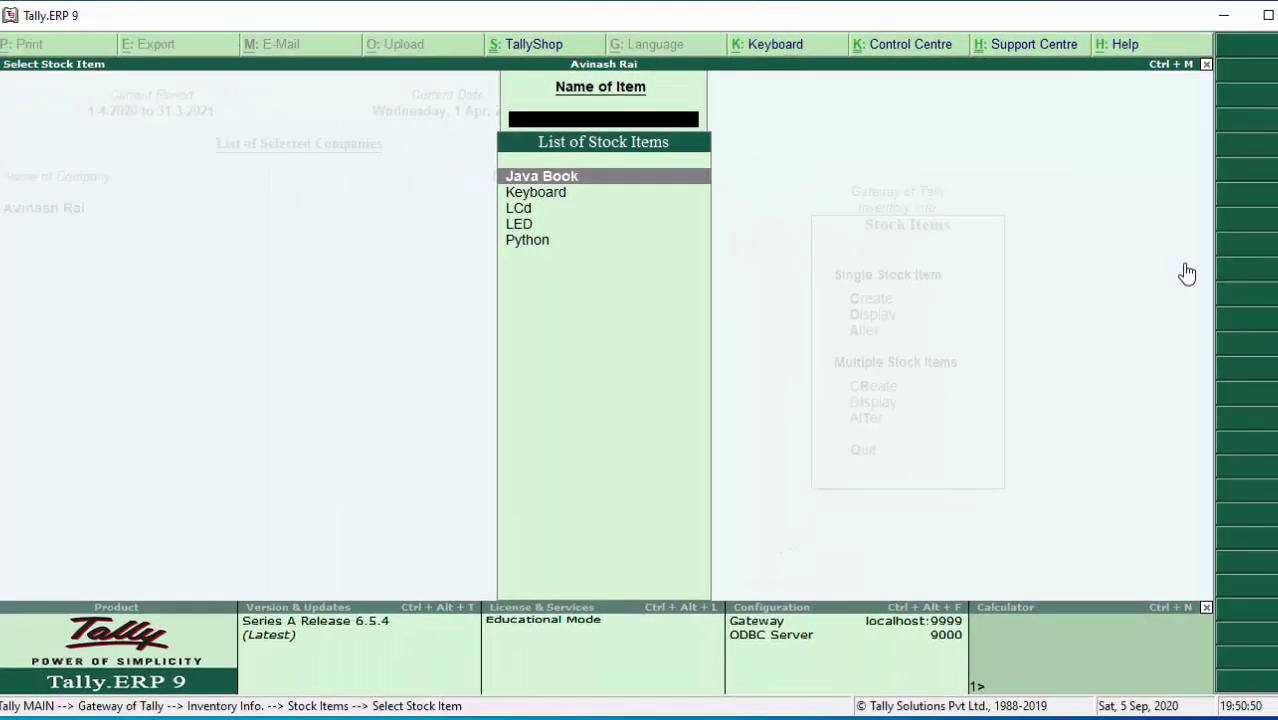
pyautogui.press('Down')
pyautogui.press('Down')
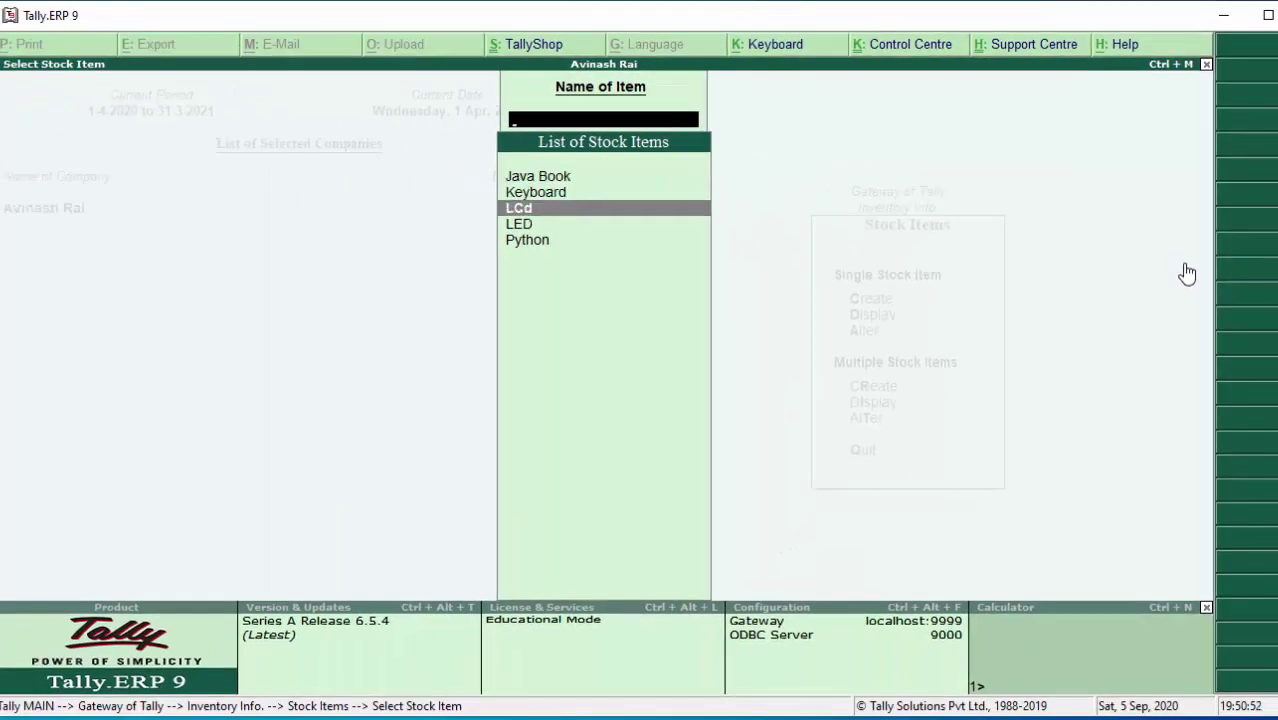
pyautogui.press('Down')
pyautogui.press('Return')
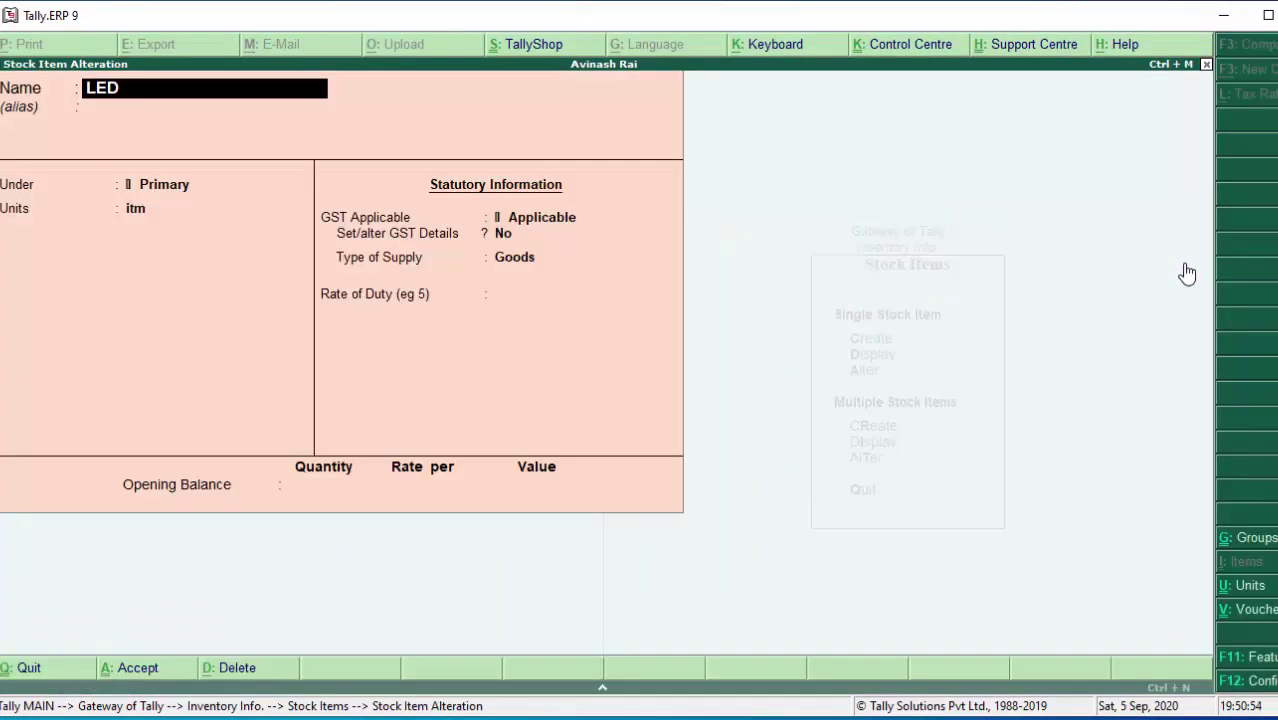
# Step: Change LED's GST to 28% integrated tax (14% central and state) and save the item
pyautogui.press('Return')
pyautogui.press('Return')
pyautogui.press('Return')
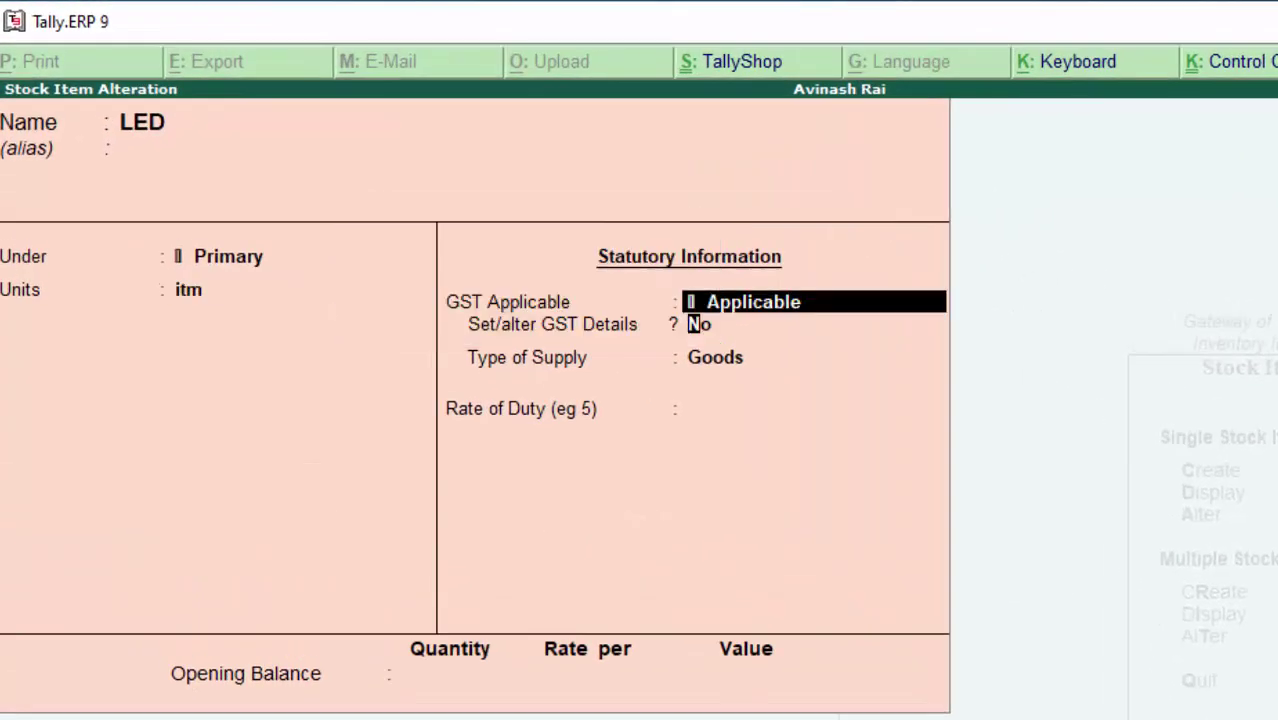
pyautogui.write('y')
pyautogui.press('Return')
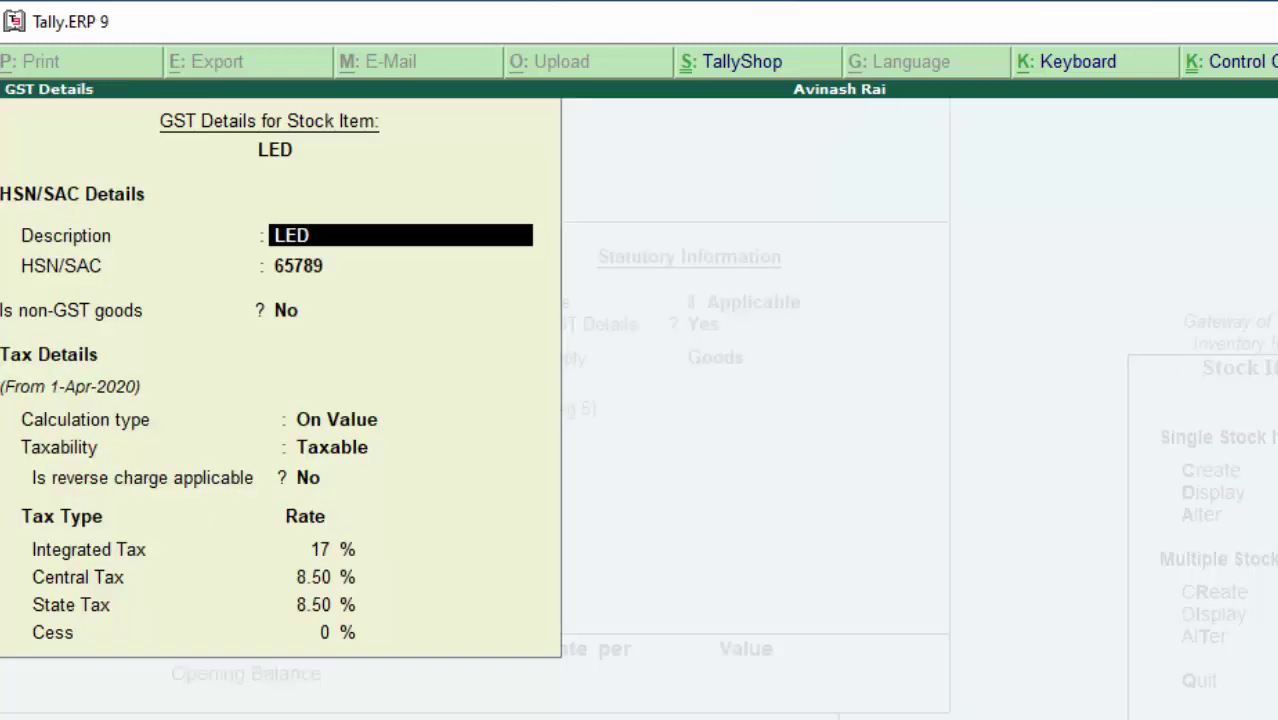
pyautogui.press('Return')
pyautogui.press('Return')
pyautogui.press('Return')
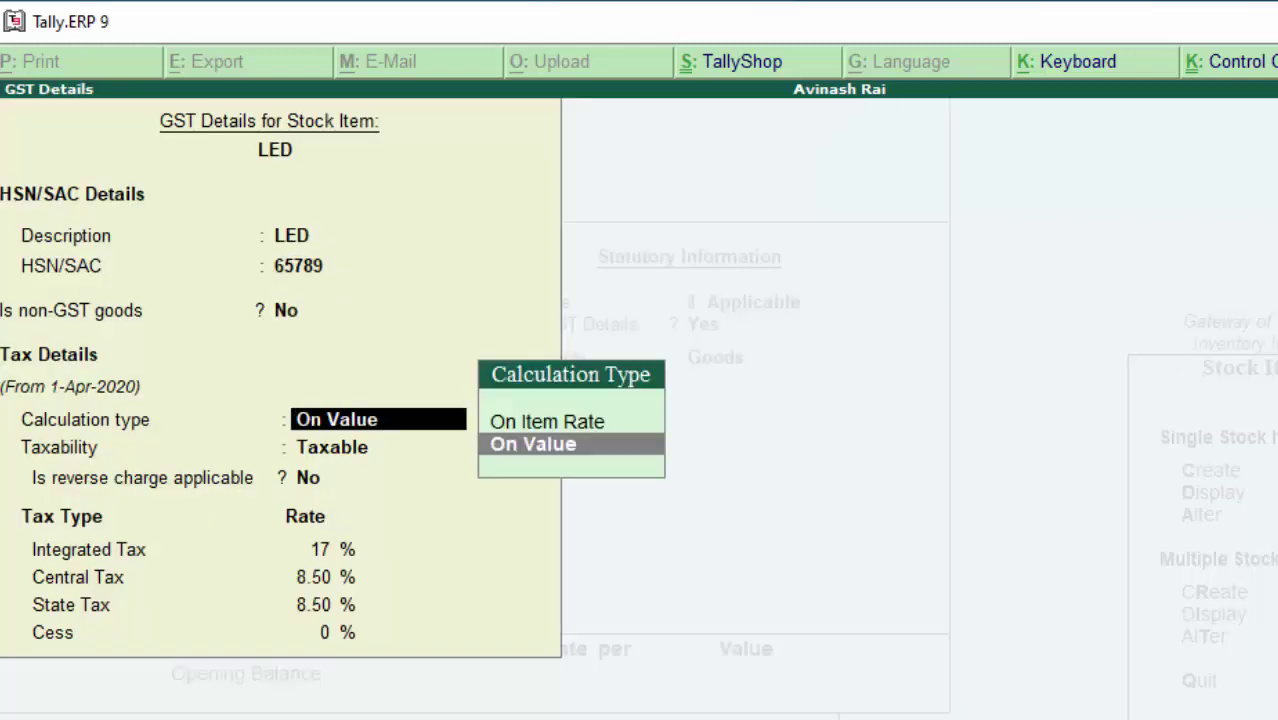
pyautogui.press('Return')
pyautogui.press('Return')
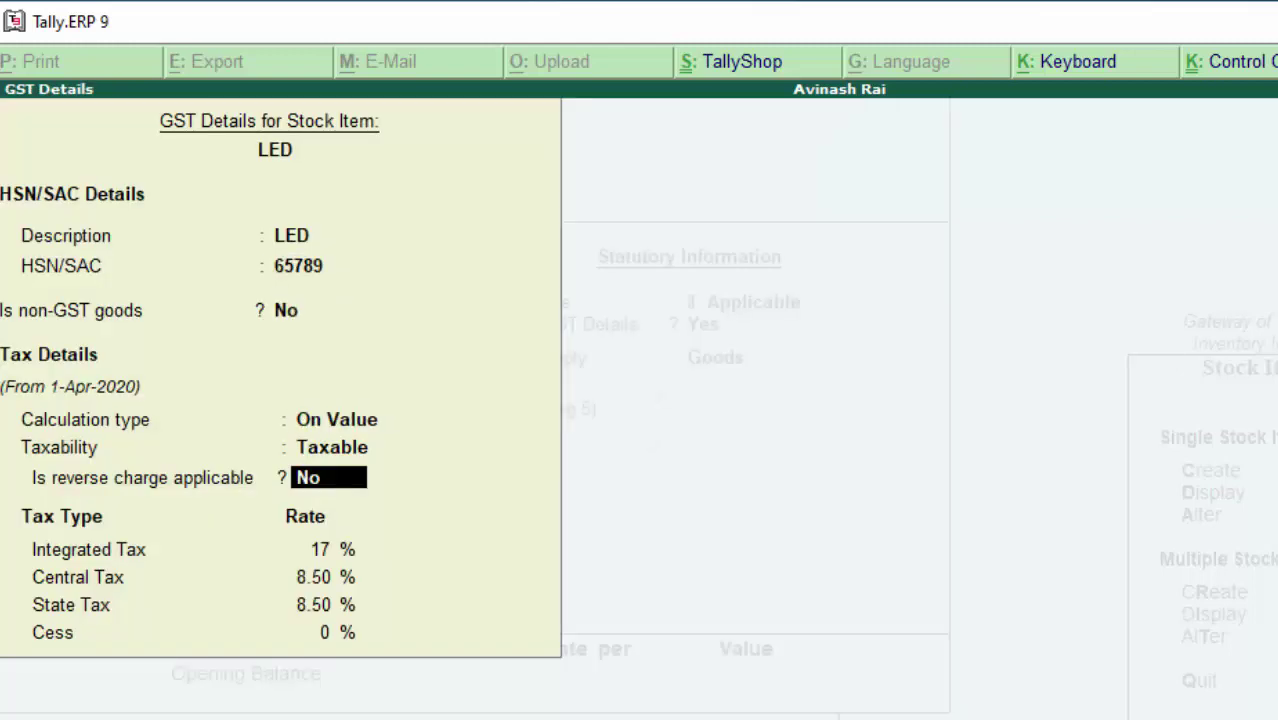
pyautogui.press('Return')
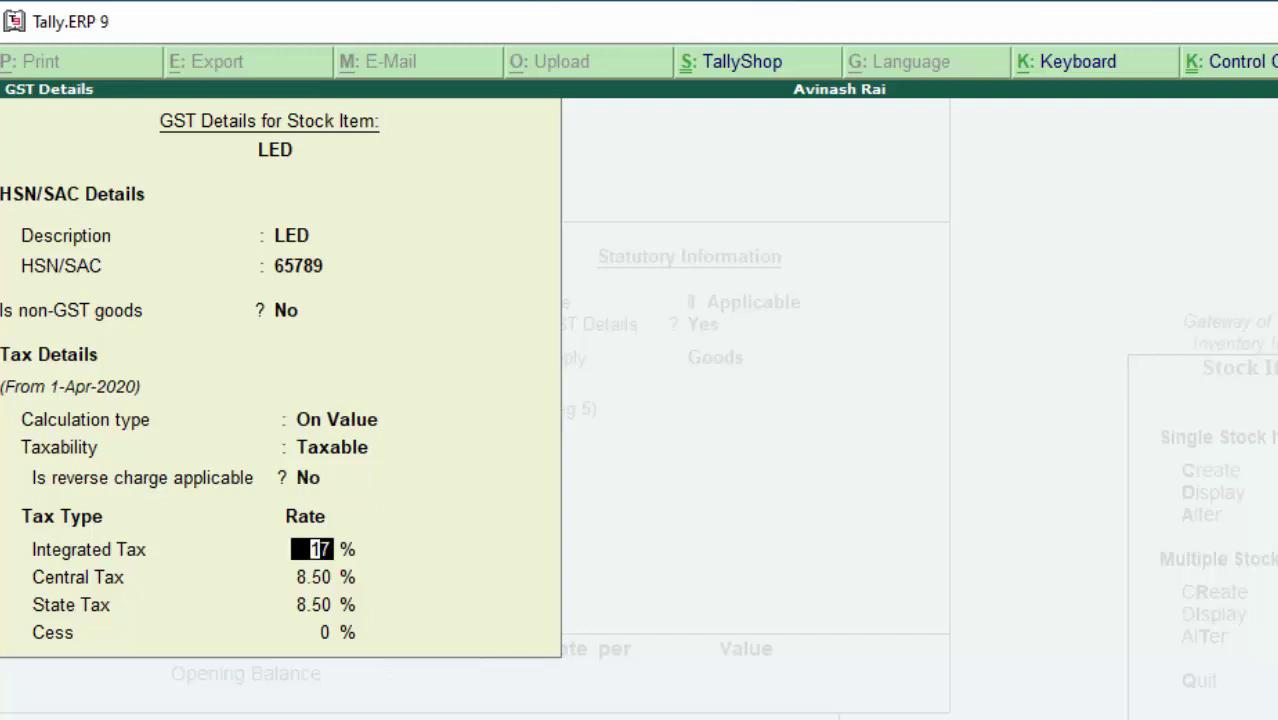
pyautogui.write('28')
pyautogui.press('Return')
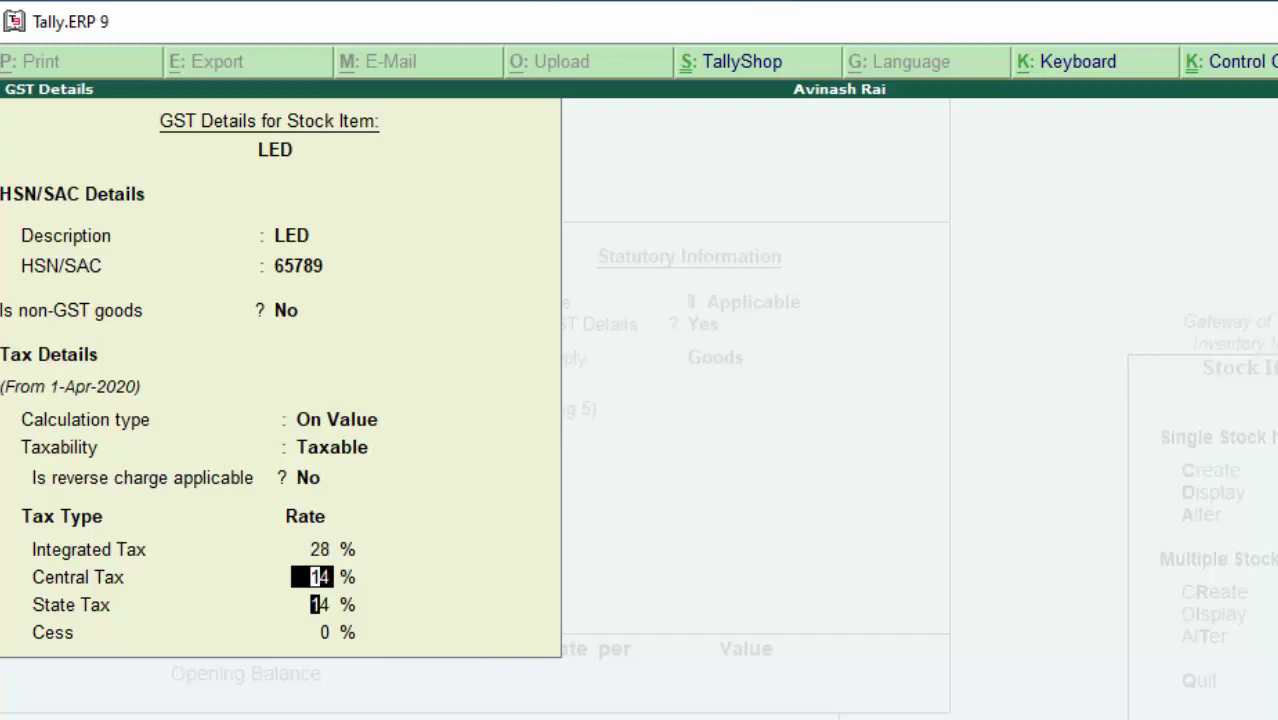
pyautogui.press('Return')
pyautogui.press('Return')
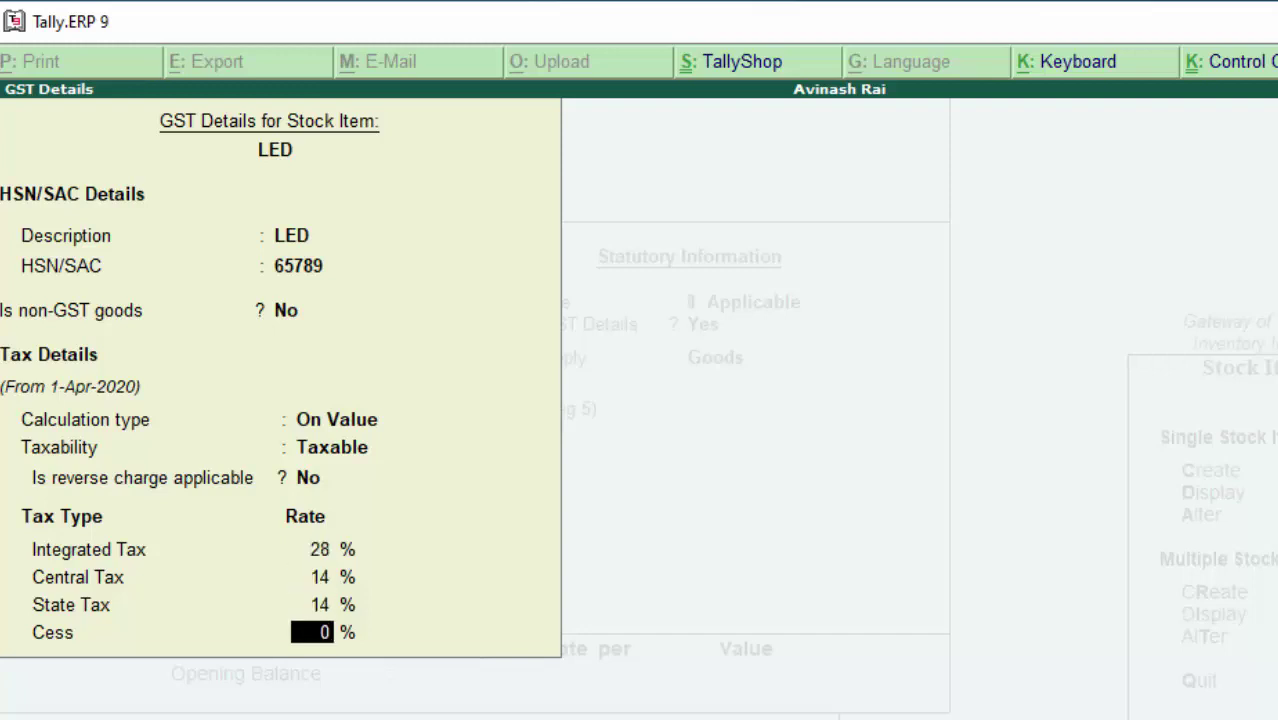
pyautogui.press('Return')
pyautogui.press('Return')
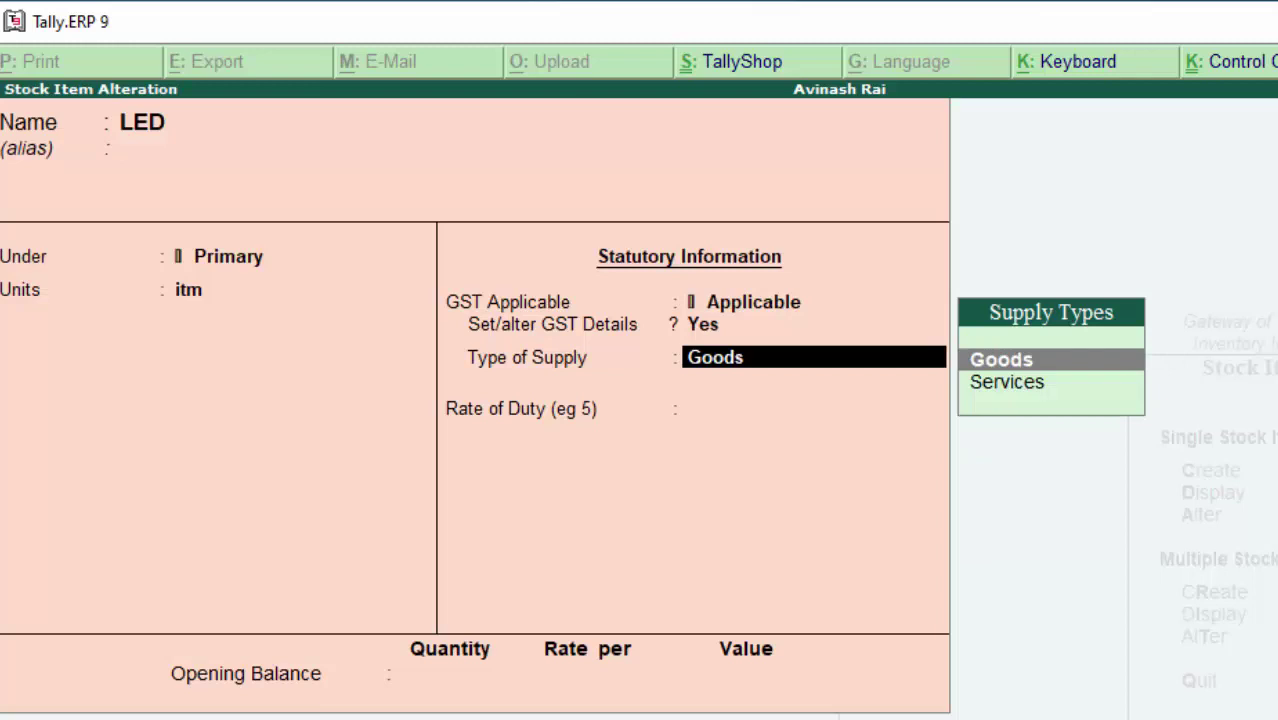
pyautogui.press('Return')
pyautogui.press('Return')
pyautogui.press('Return')
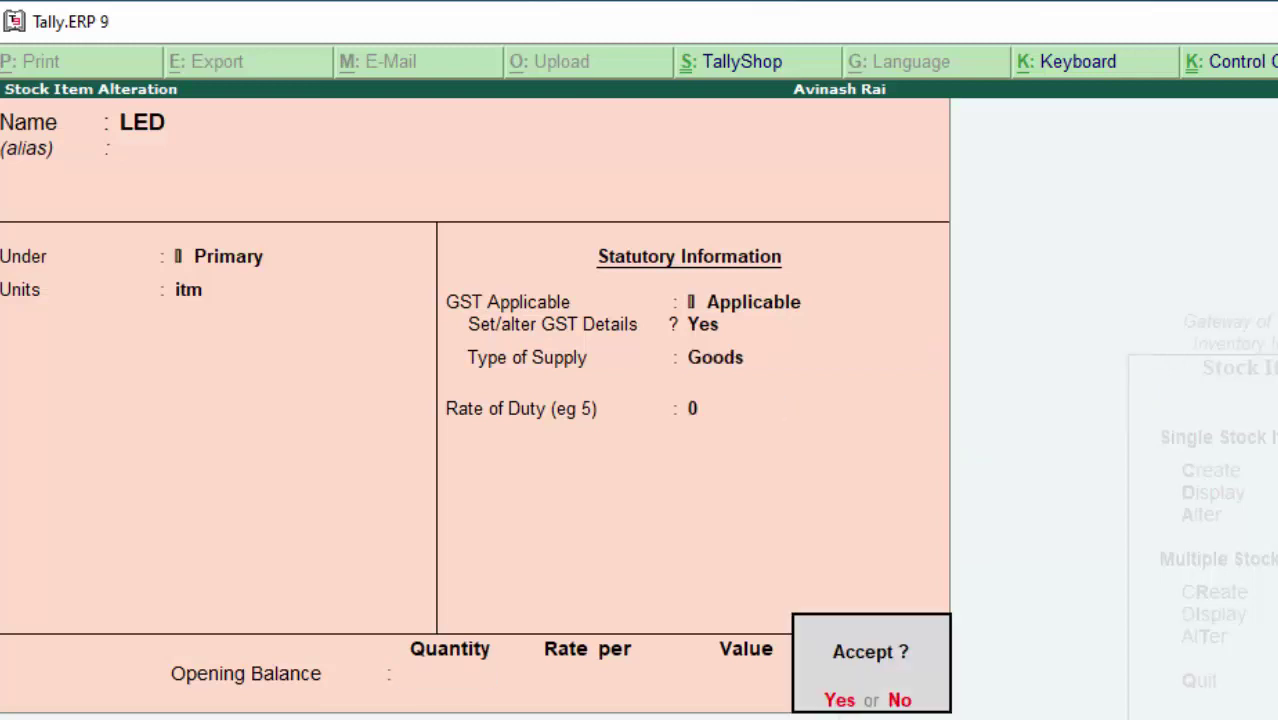
pyautogui.press('Return')
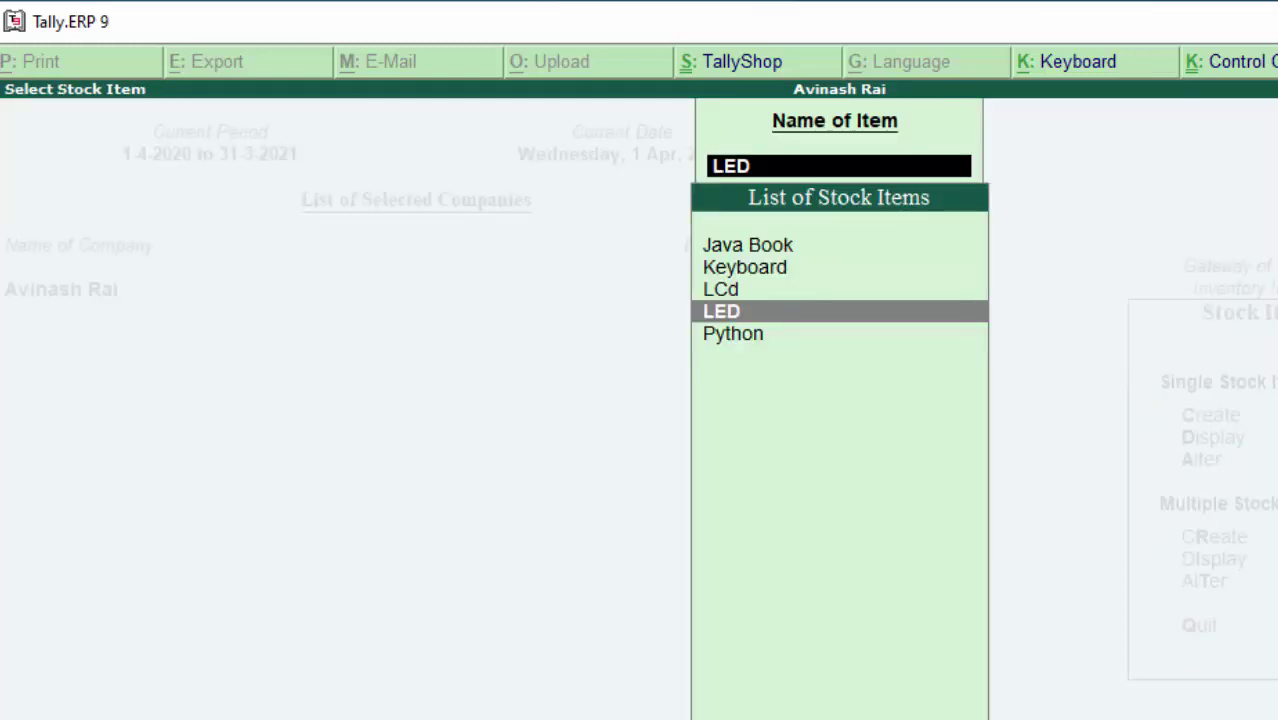
pyautogui.press('Escape')
pyautogui.press('Escape')
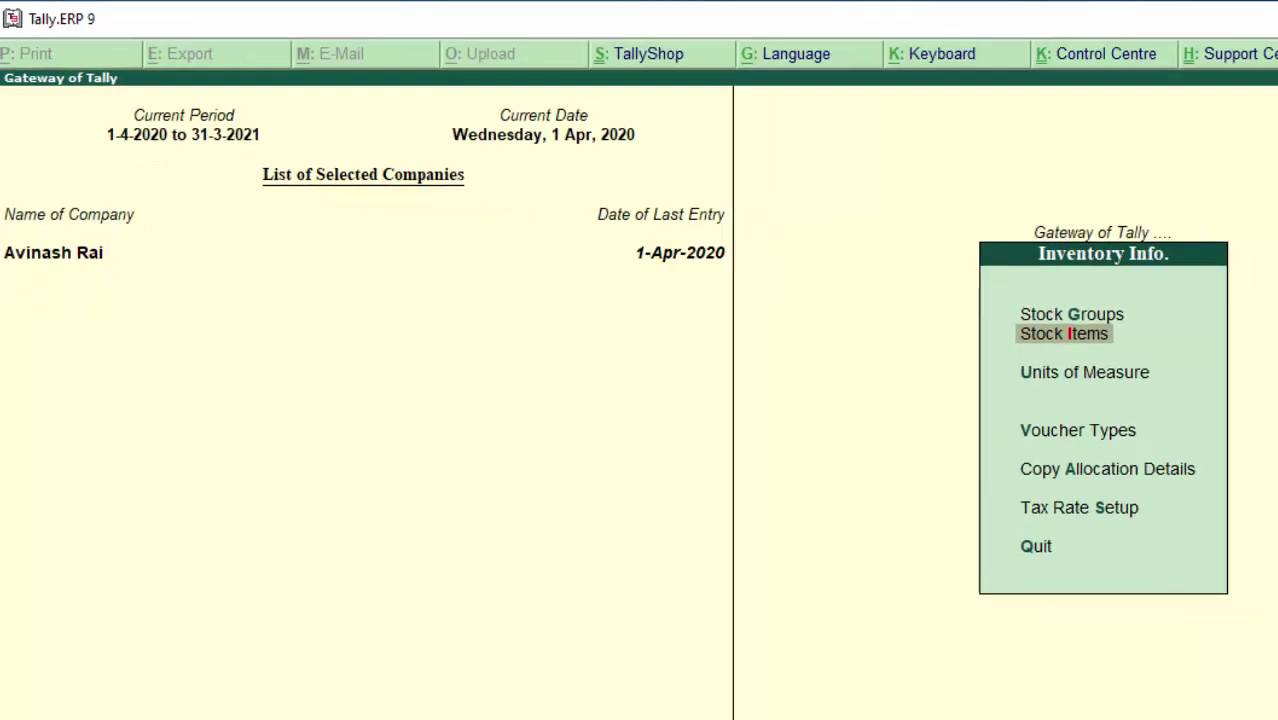
pyautogui.press('Escape')
# Step: Enter supplier invoice 800 and select the creditor ledger as the supplier party
pyautogui.write('v')
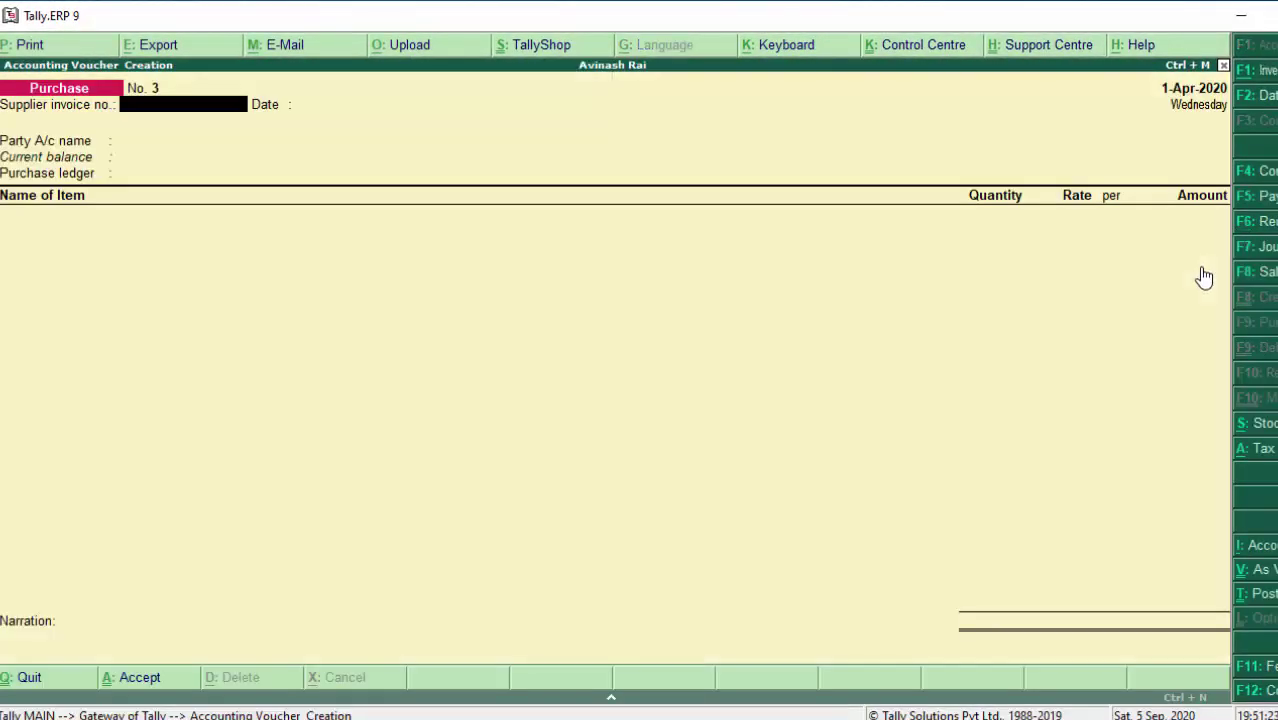
pyautogui.write('800')
pyautogui.press('Return')
pyautogui.press('Return')
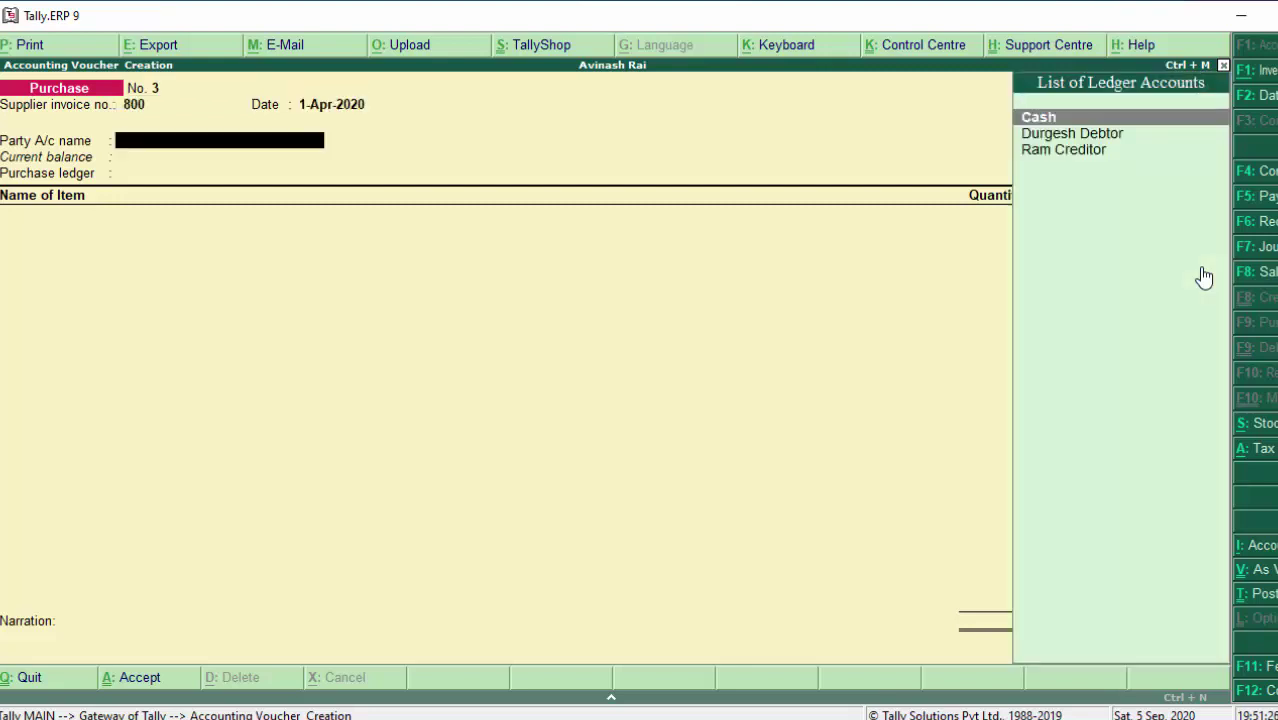
pyautogui.press('Down')
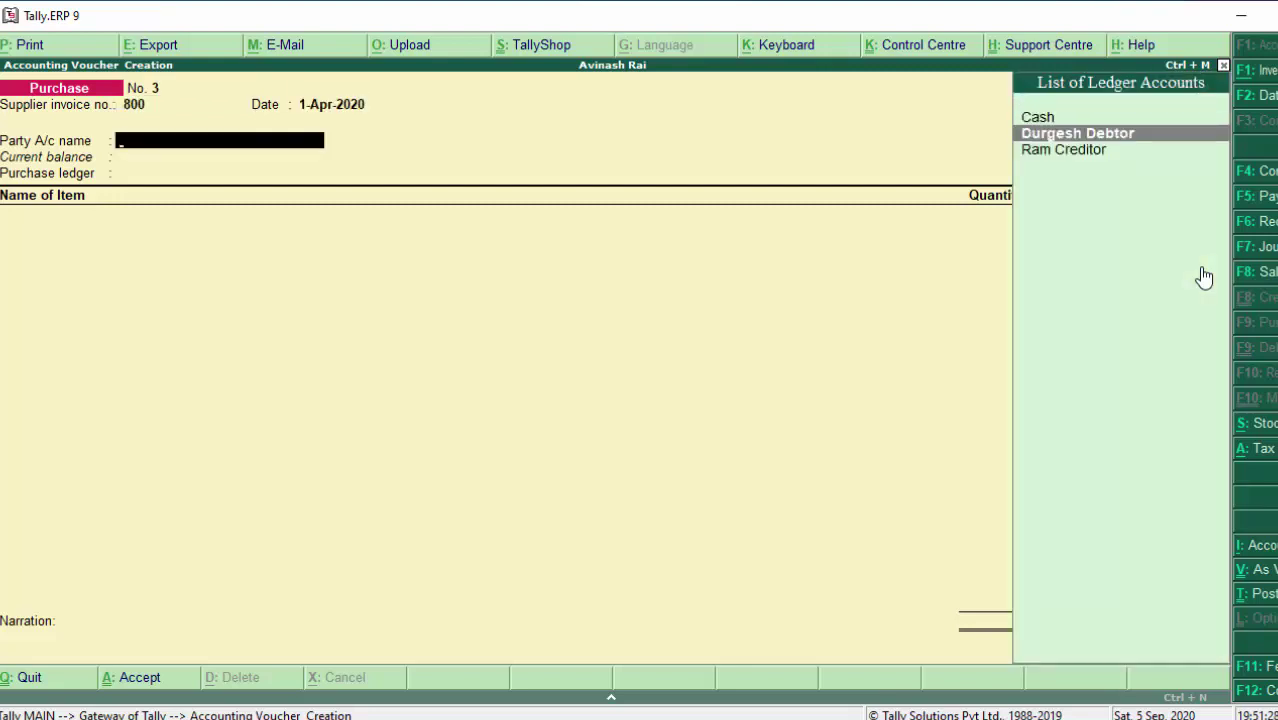
pyautogui.press('Down')
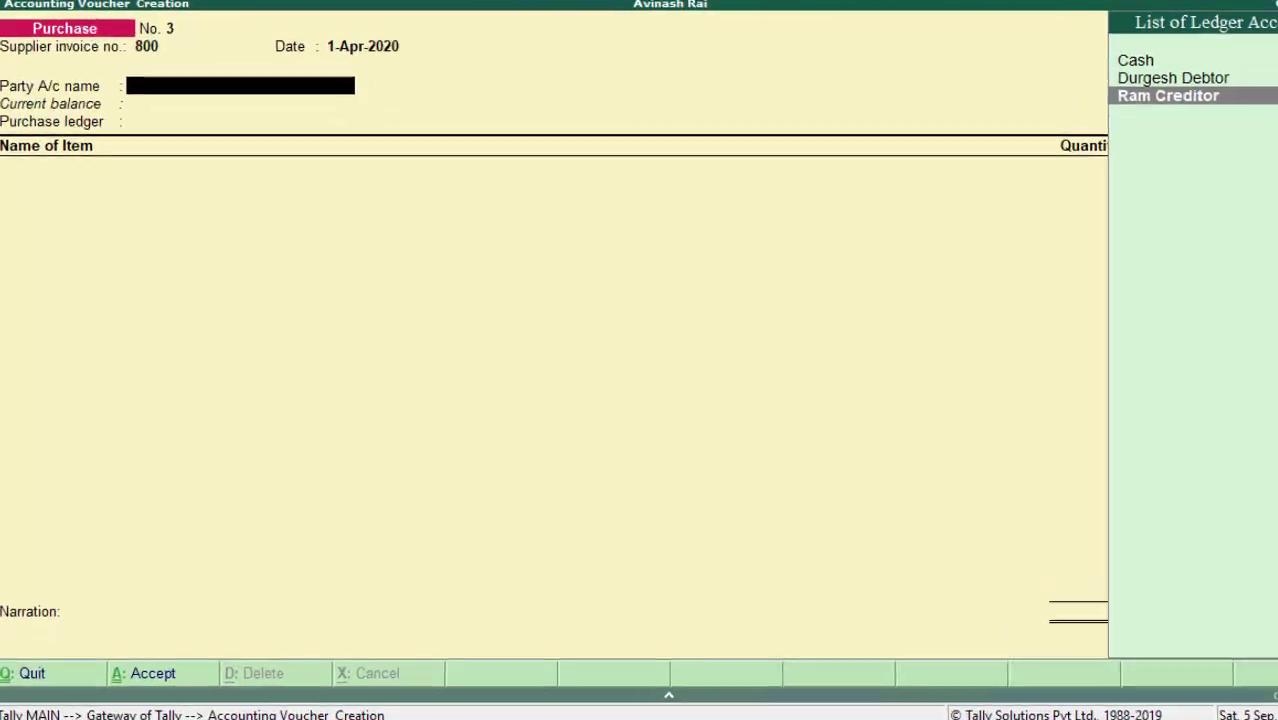
pyautogui.press('Return')
pyautogui.press('Return')
pyautogui.press('Return')
pyautogui.press('Return')
pyautogui.press('Return')
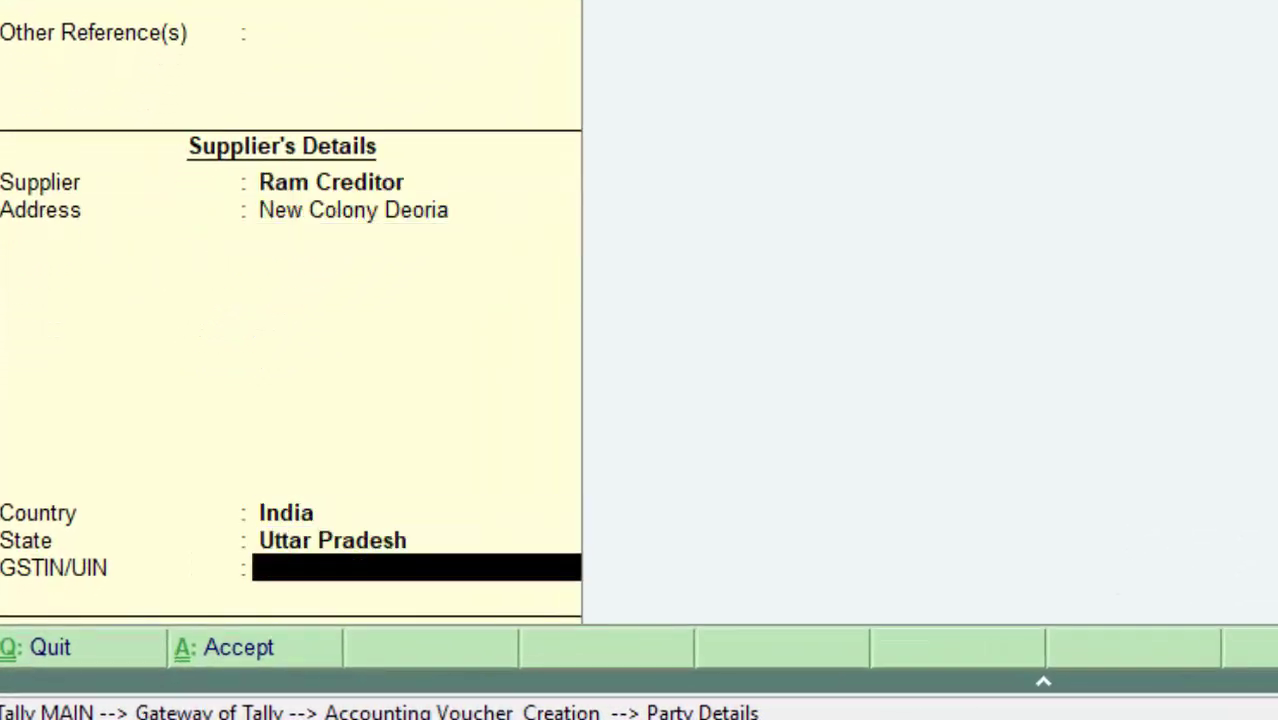
pyautogui.press('Return')
pyautogui.press('Return')
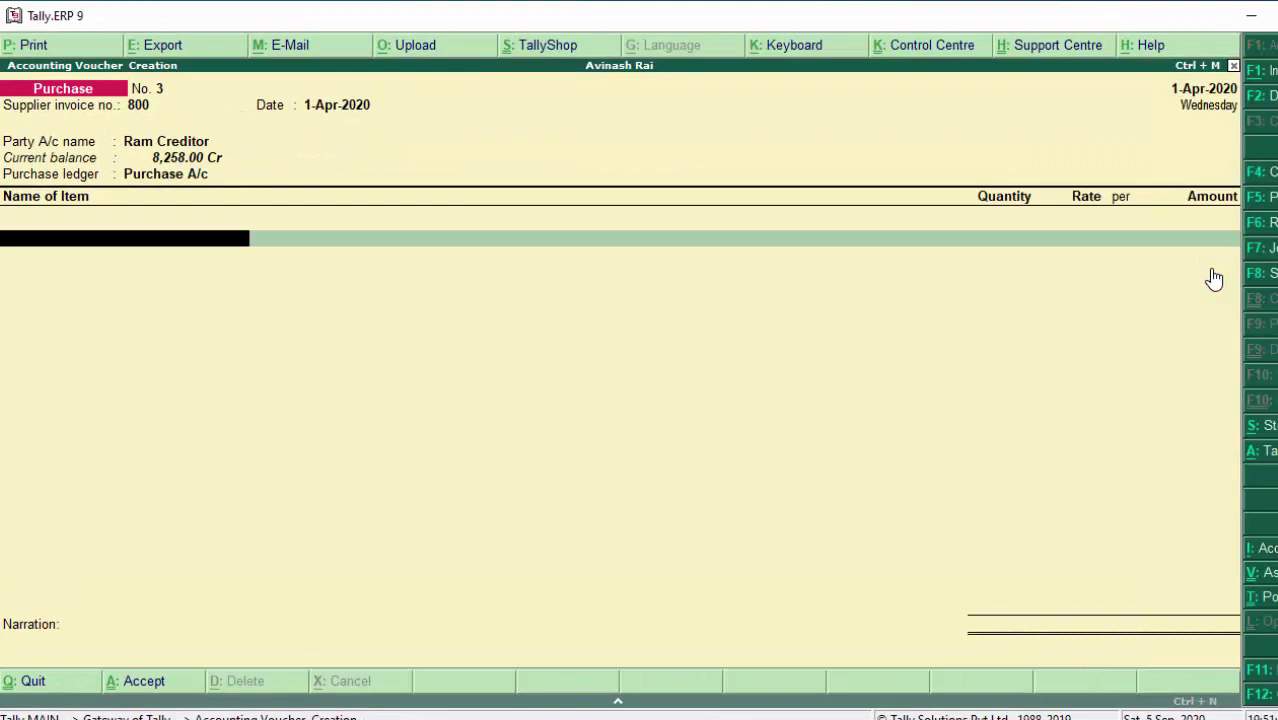
# Step: Add 100 Keyboard at 120.00 each (12,000.00) and check its 2,160.00 tax in Tax Analysis
pyautogui.write('L')
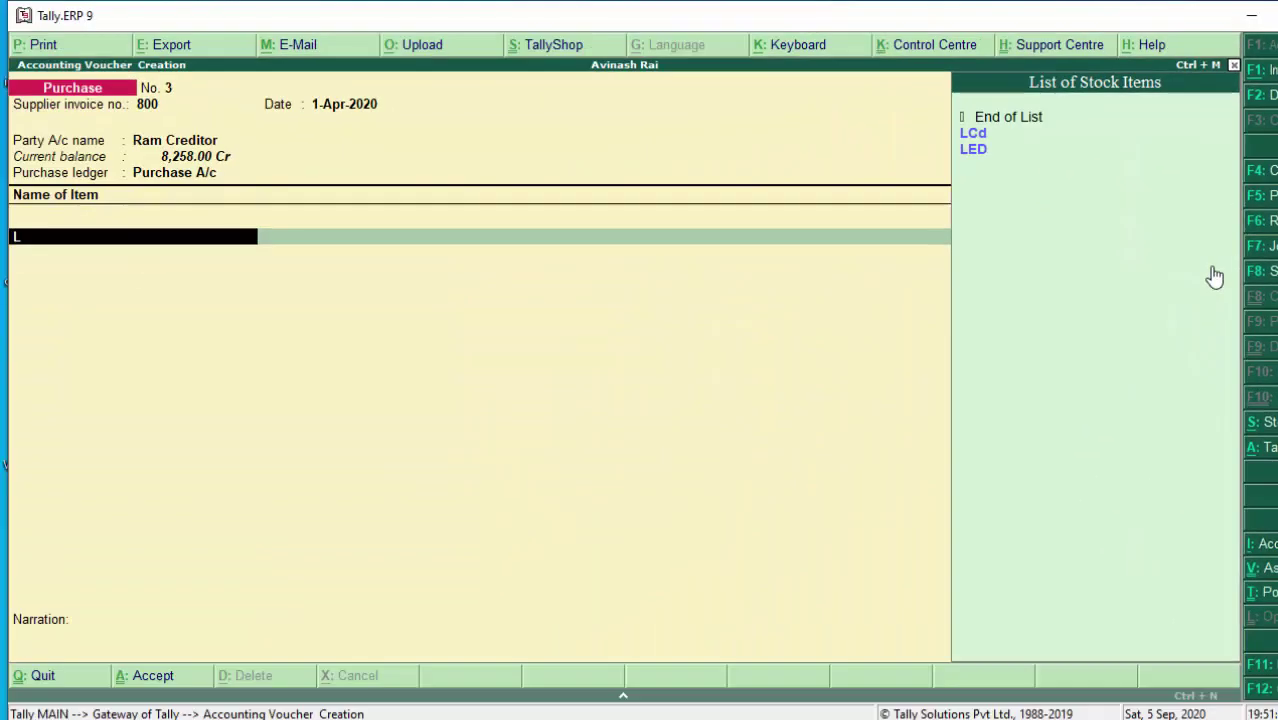
pyautogui.press('BackSpace')
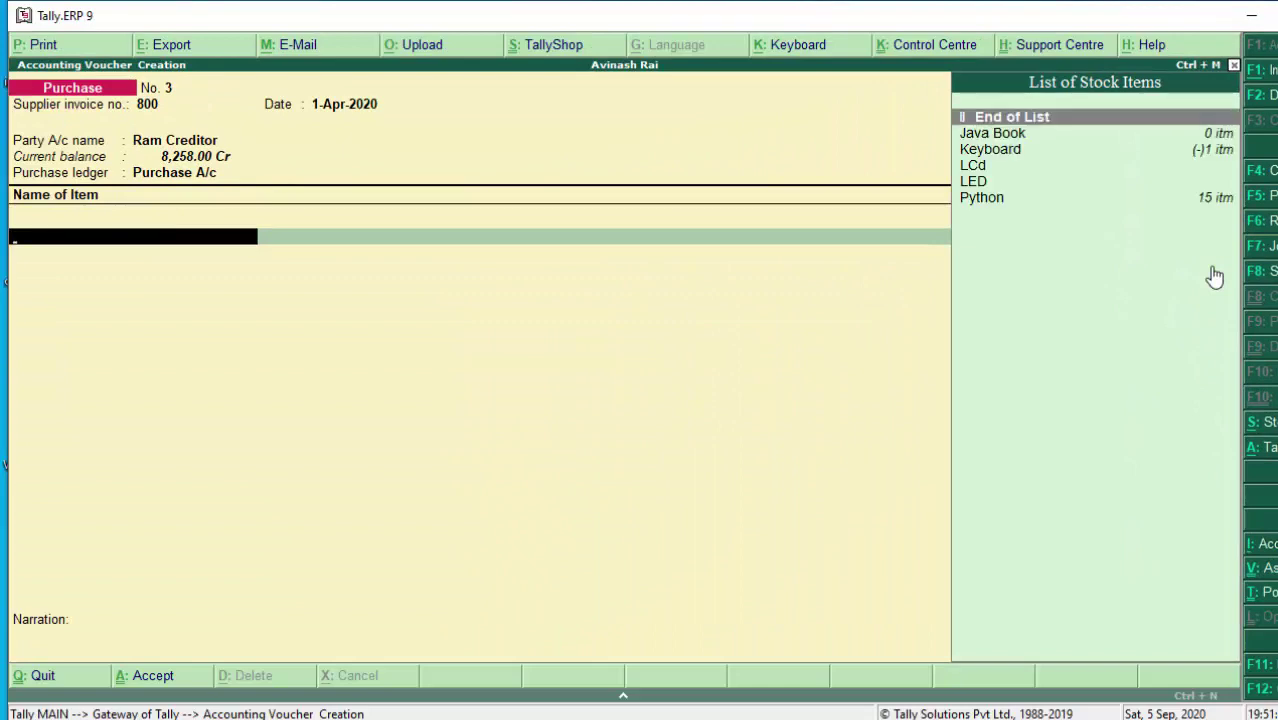
pyautogui.write('K')
pyautogui.press('Return')
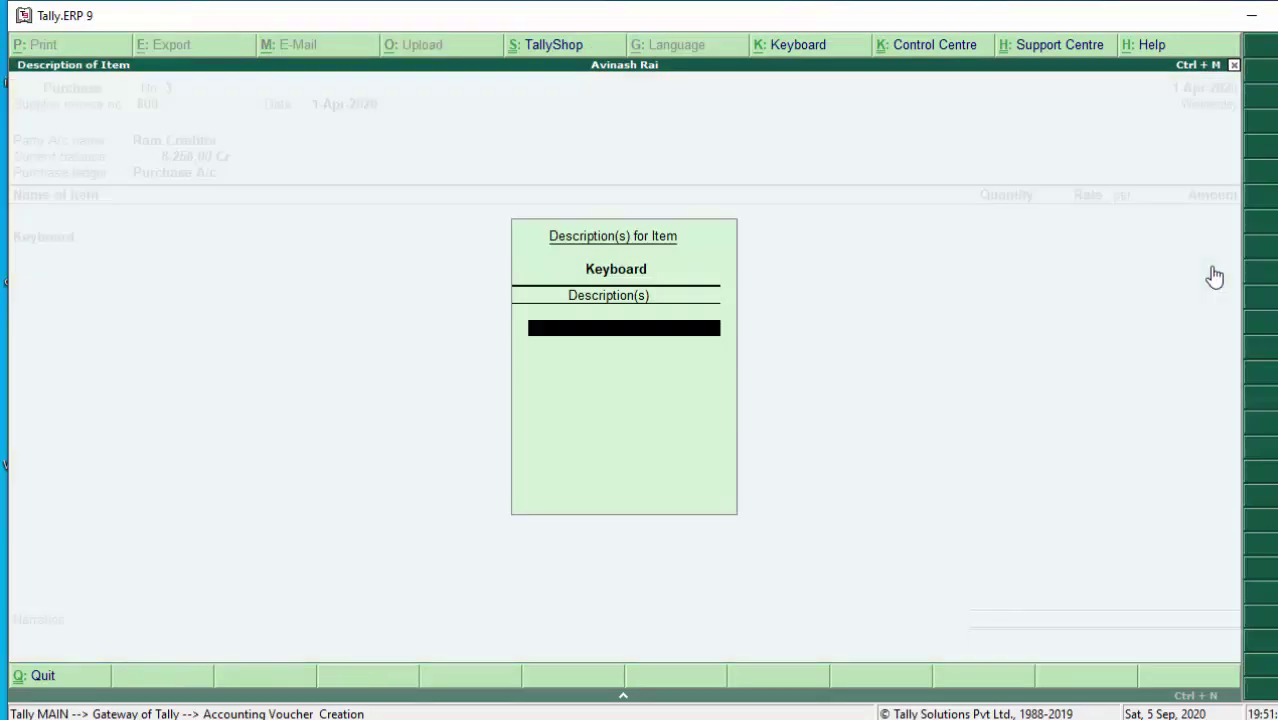
pyautogui.press('Return')
pyautogui.write('1')
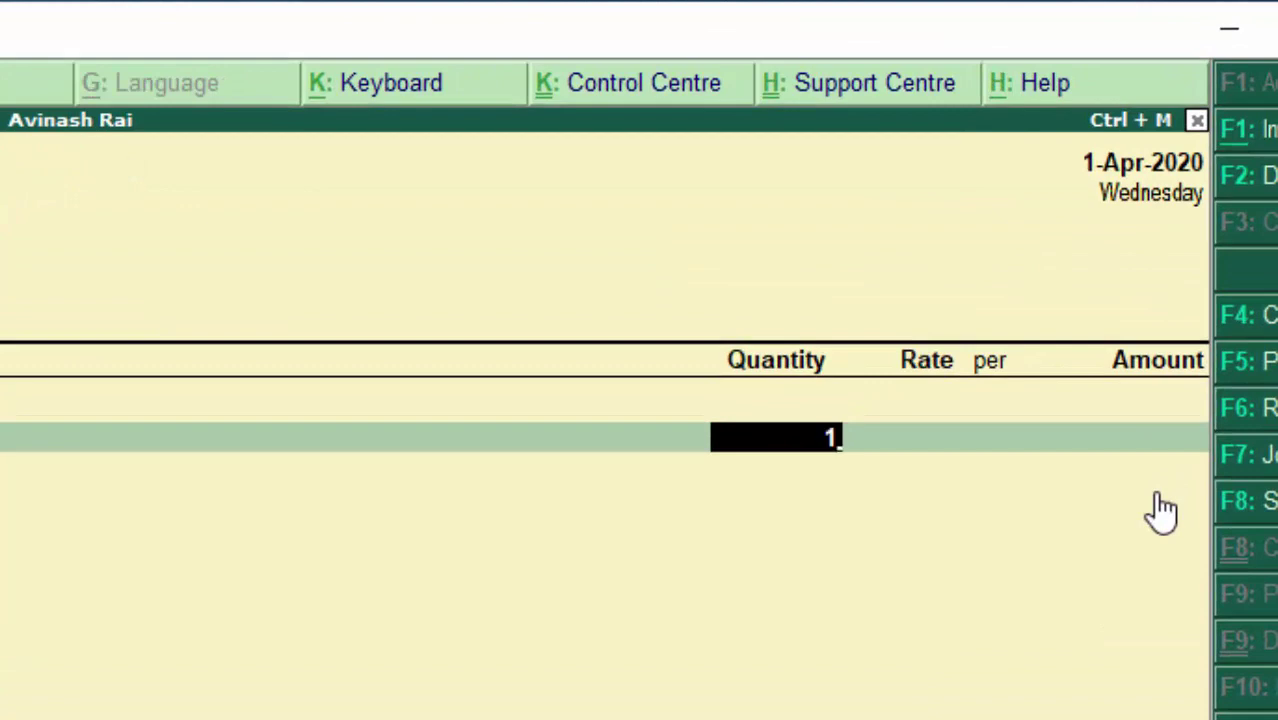
pyautogui.write('00')
pyautogui.press('Return')
pyautogui.press('Return')
pyautogui.press('Return')
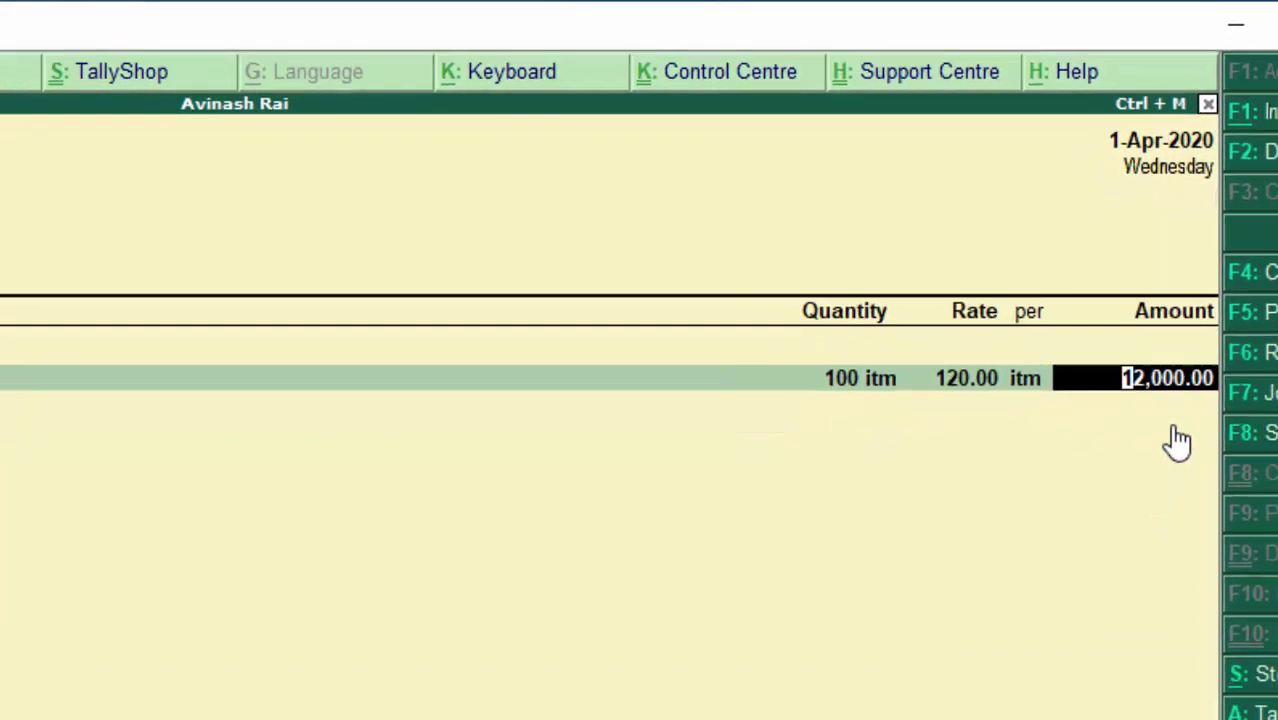
pyautogui.press('Return')
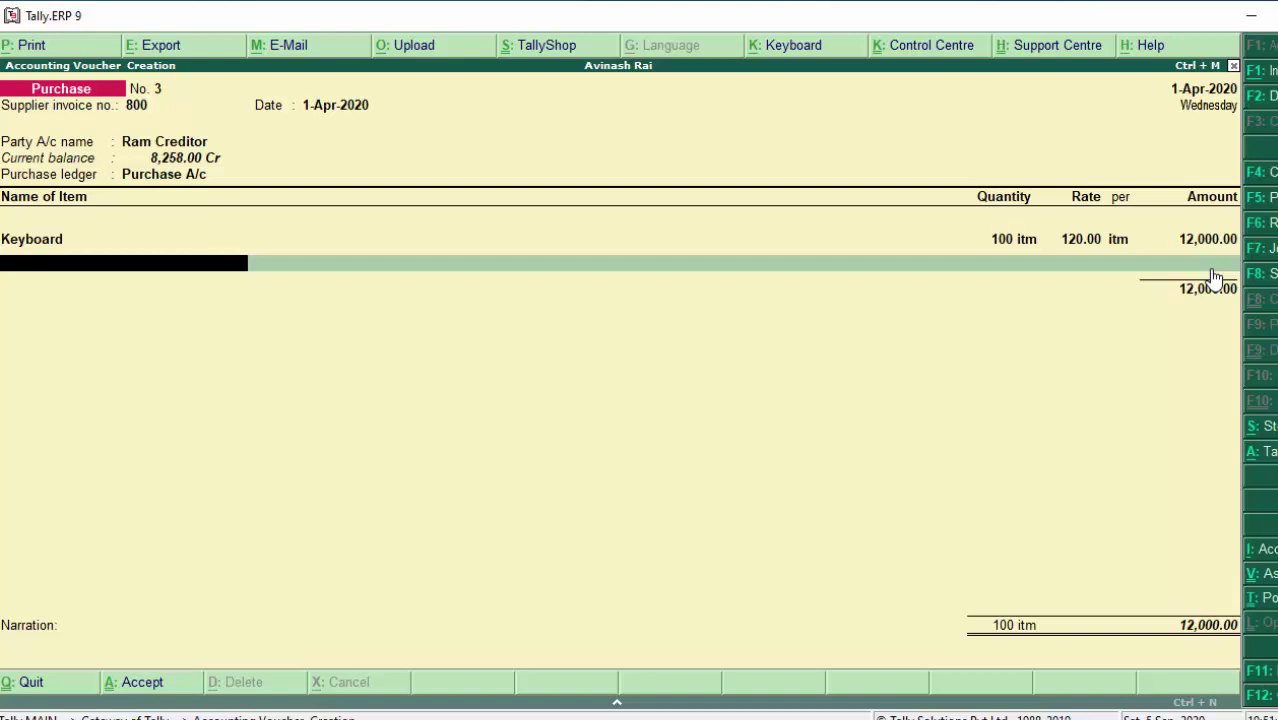
pyautogui.hotkey('alt', 'a')
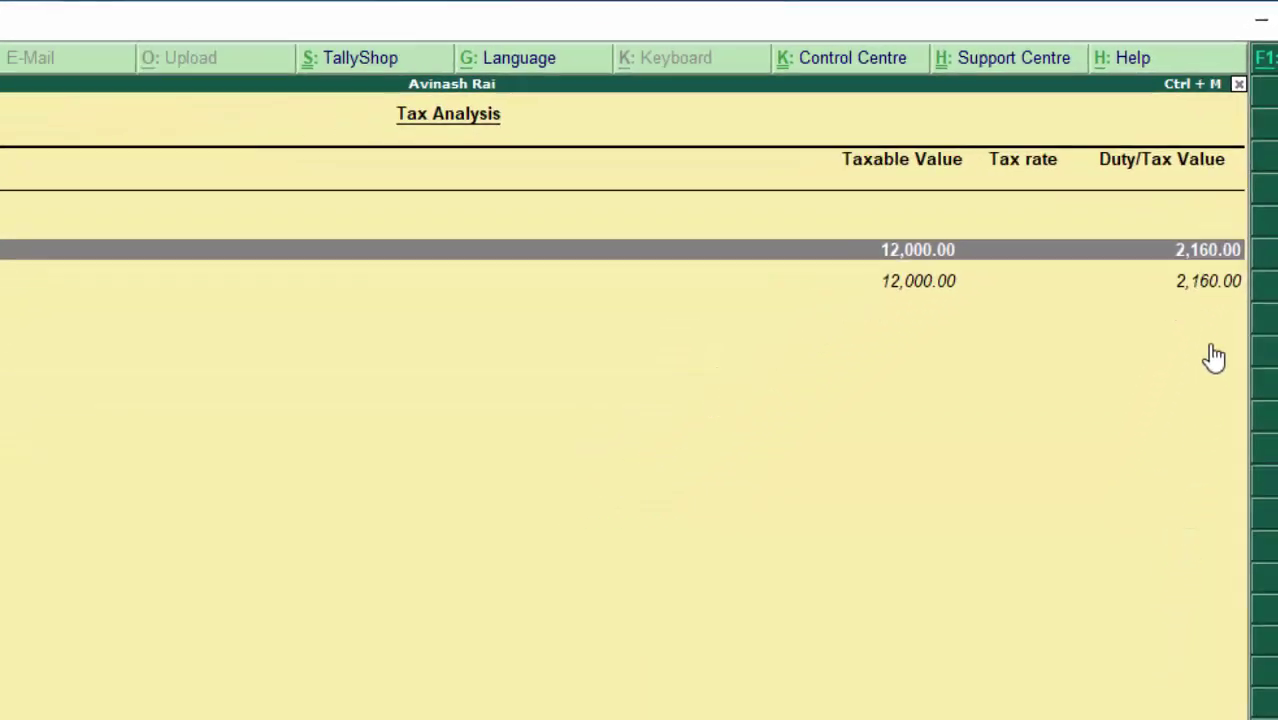
pyautogui.press('Escape')
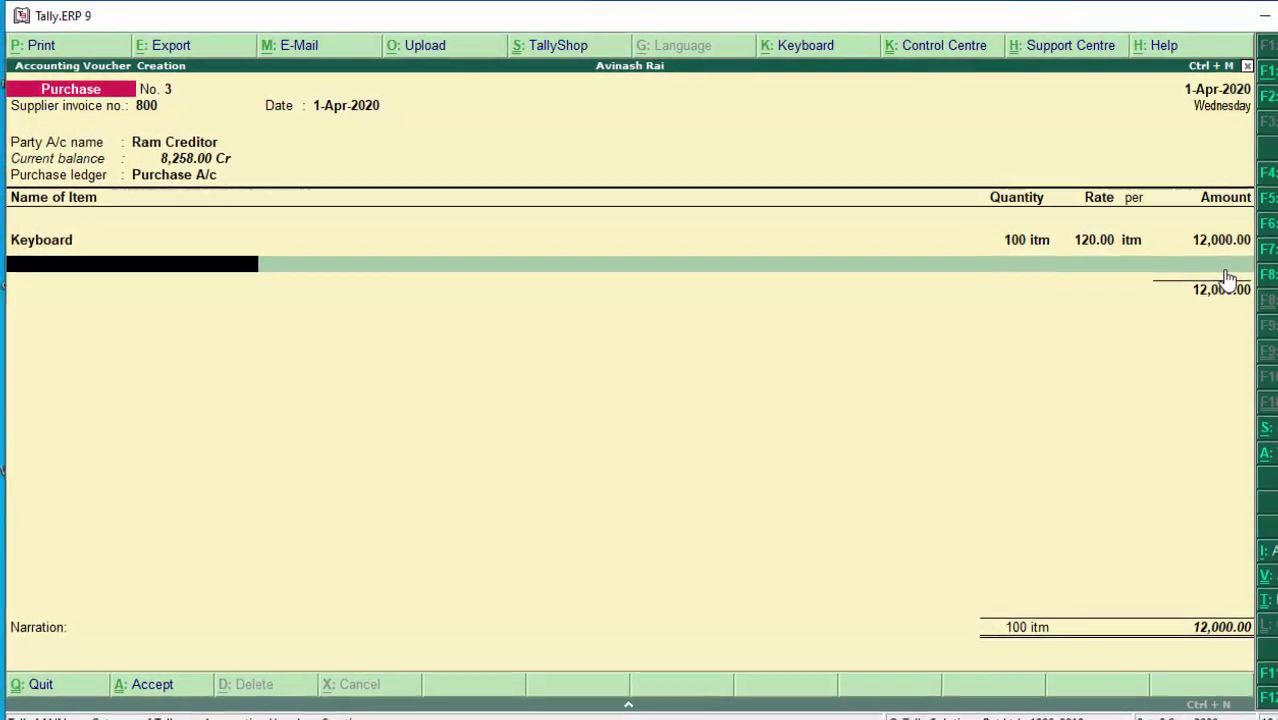
# Step: Add a line of 12 LCd at 6,000.00 each
pyautogui.write('L')
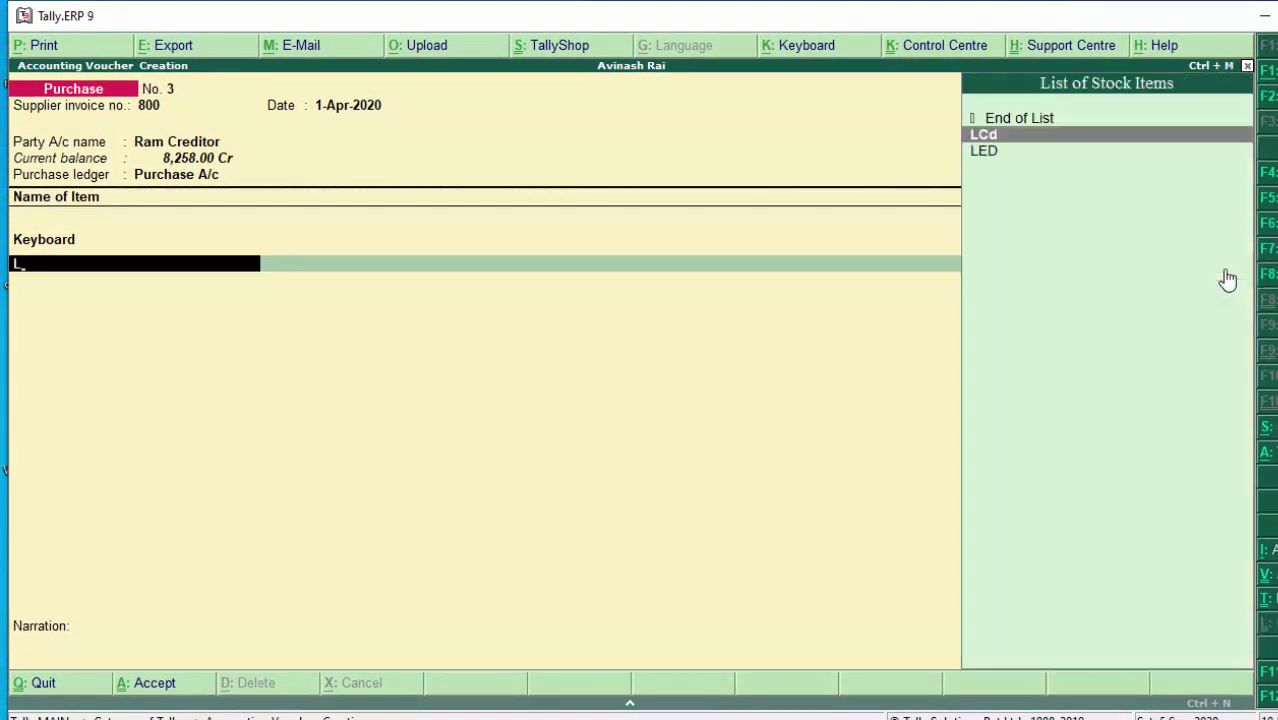
pyautogui.press('Return')
pyautogui.press('Return')
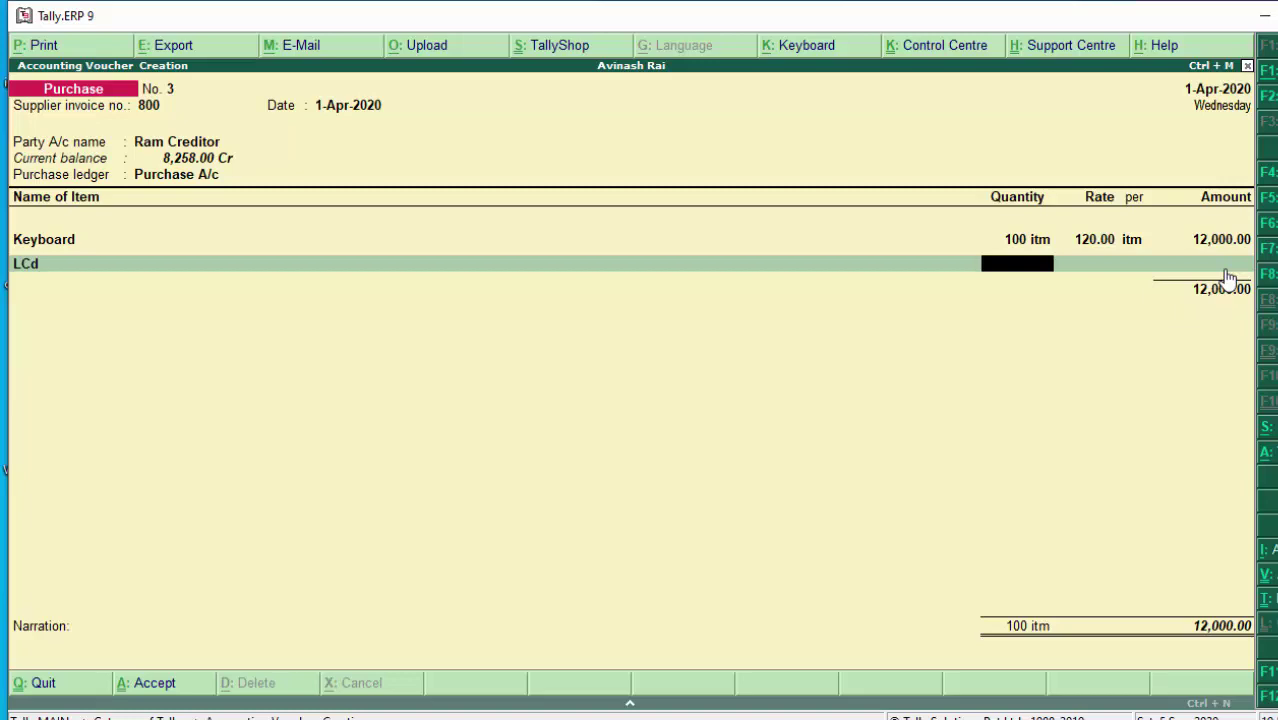
pyautogui.write('12')
pyautogui.press('Return')
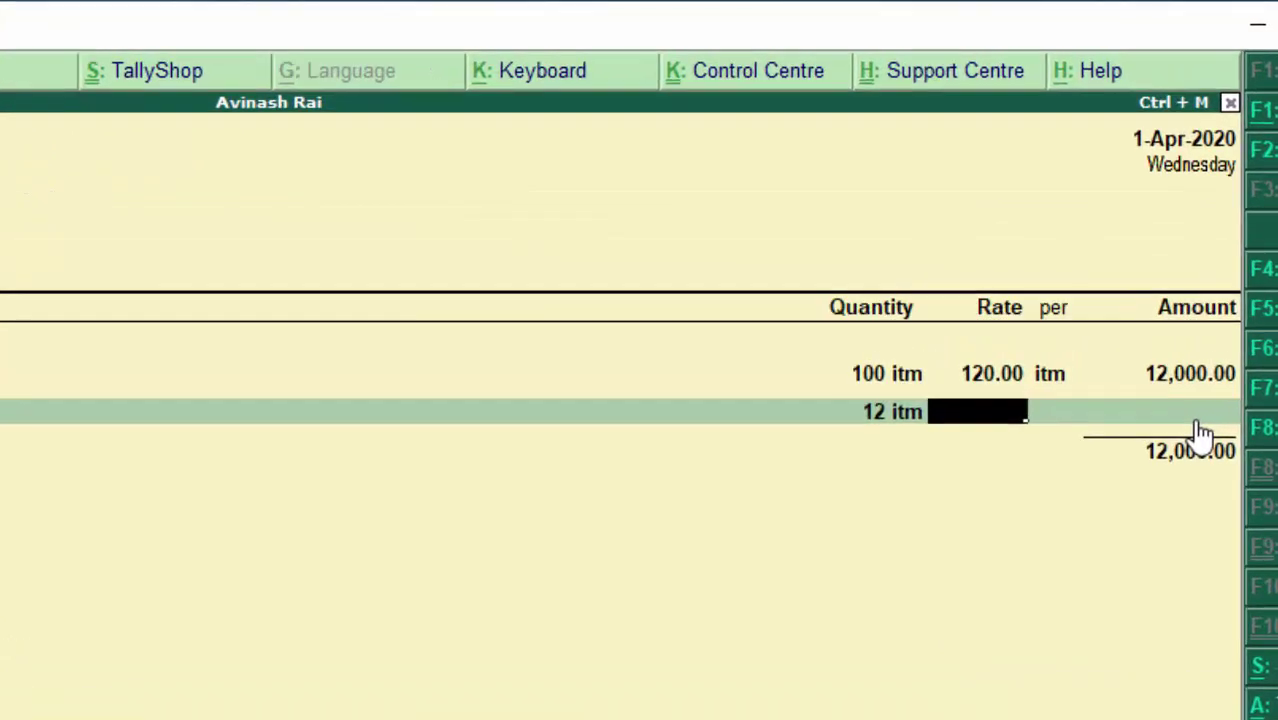
pyautogui.write('6000')
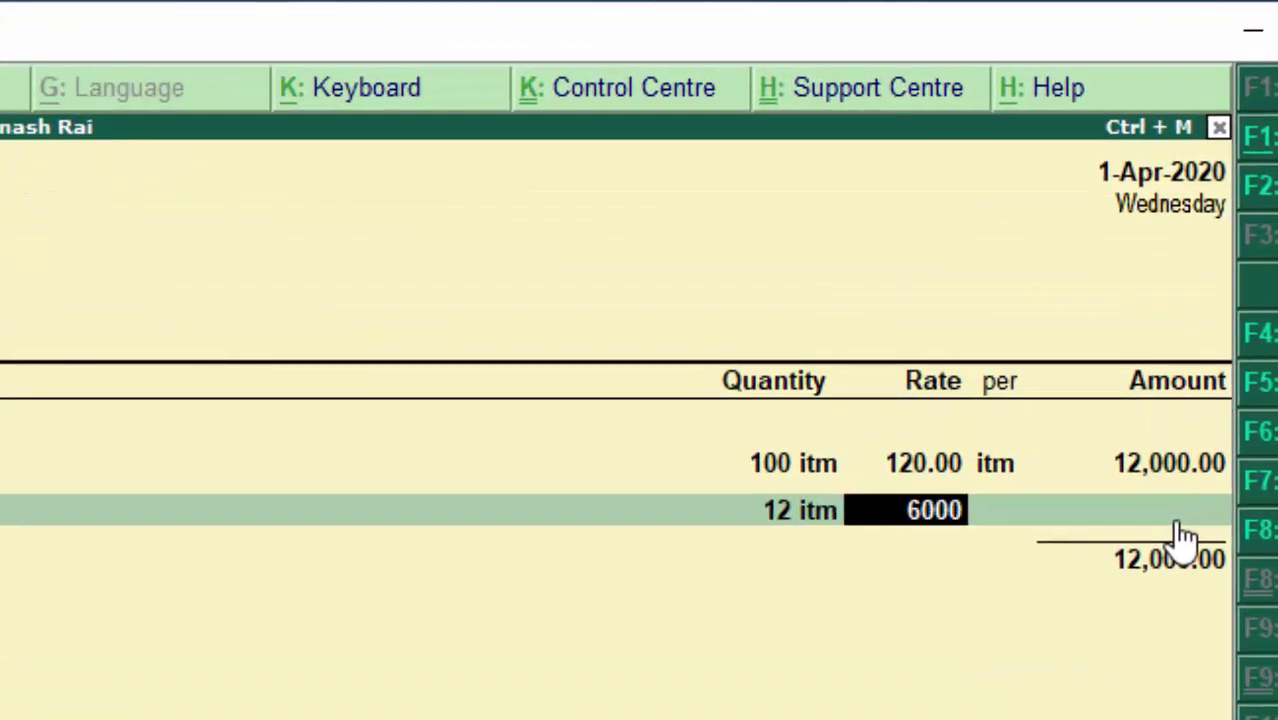
pyautogui.press('Return')
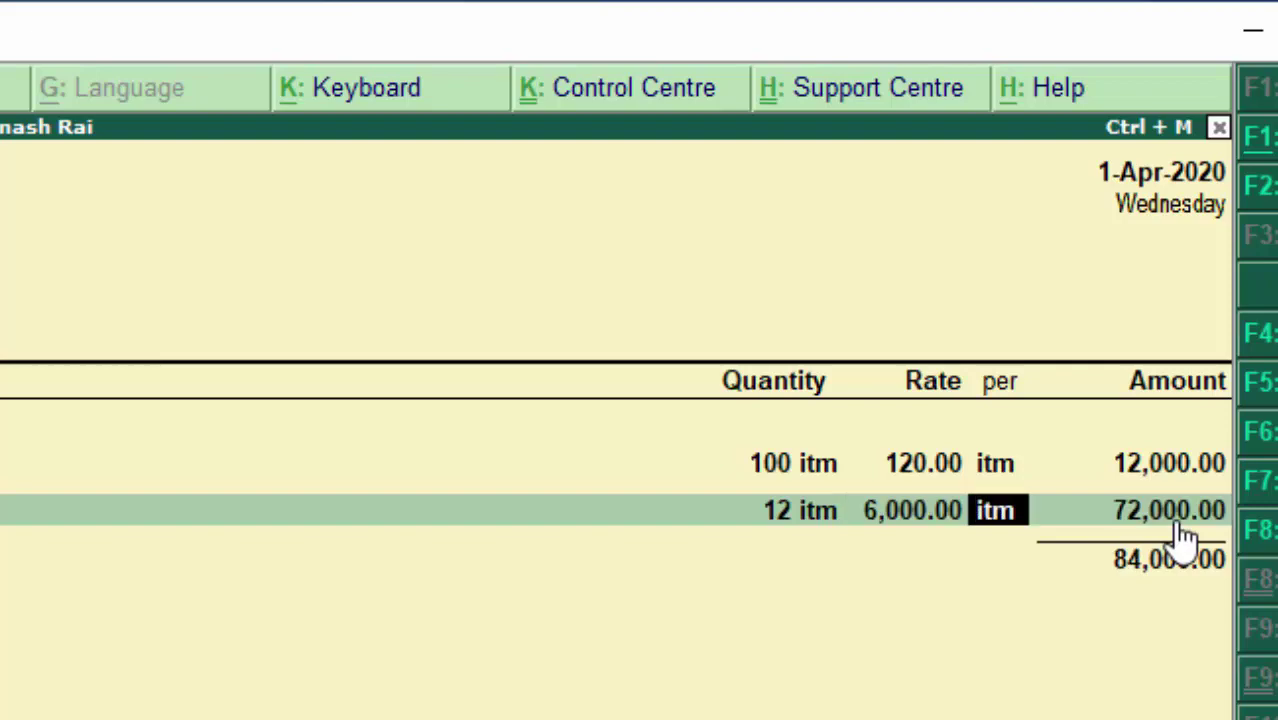
pyautogui.press('Return')
pyautogui.press('Return')
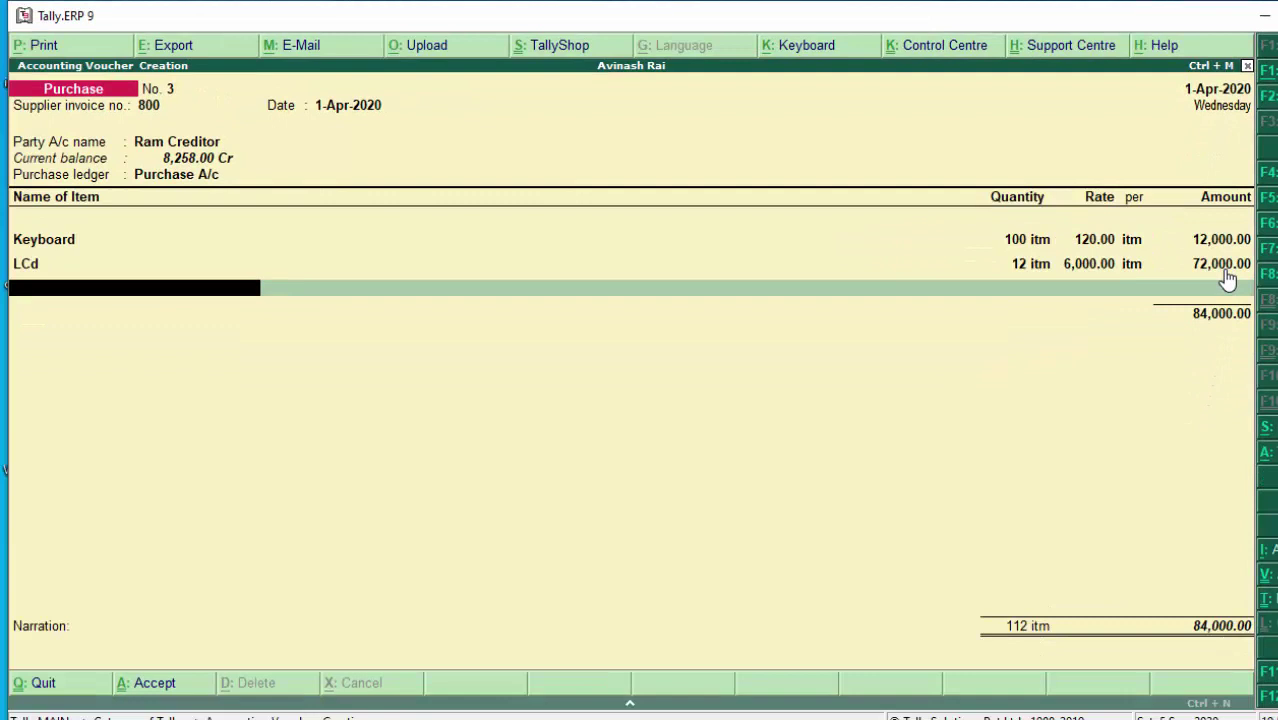
# Step: Add 12 LED at 6,000.00 each, bringing the voucher to 1,56,000.00, and revisit the LCd line
pyautogui.write('Led')
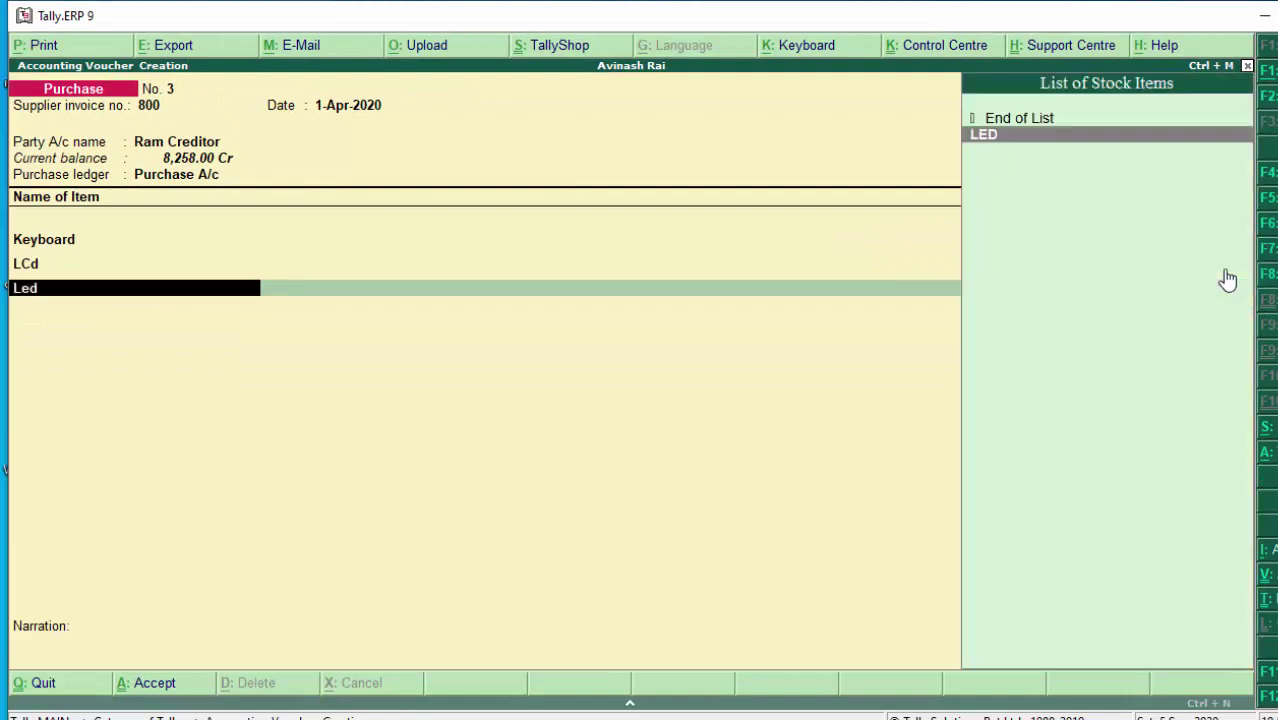
pyautogui.press('Return')
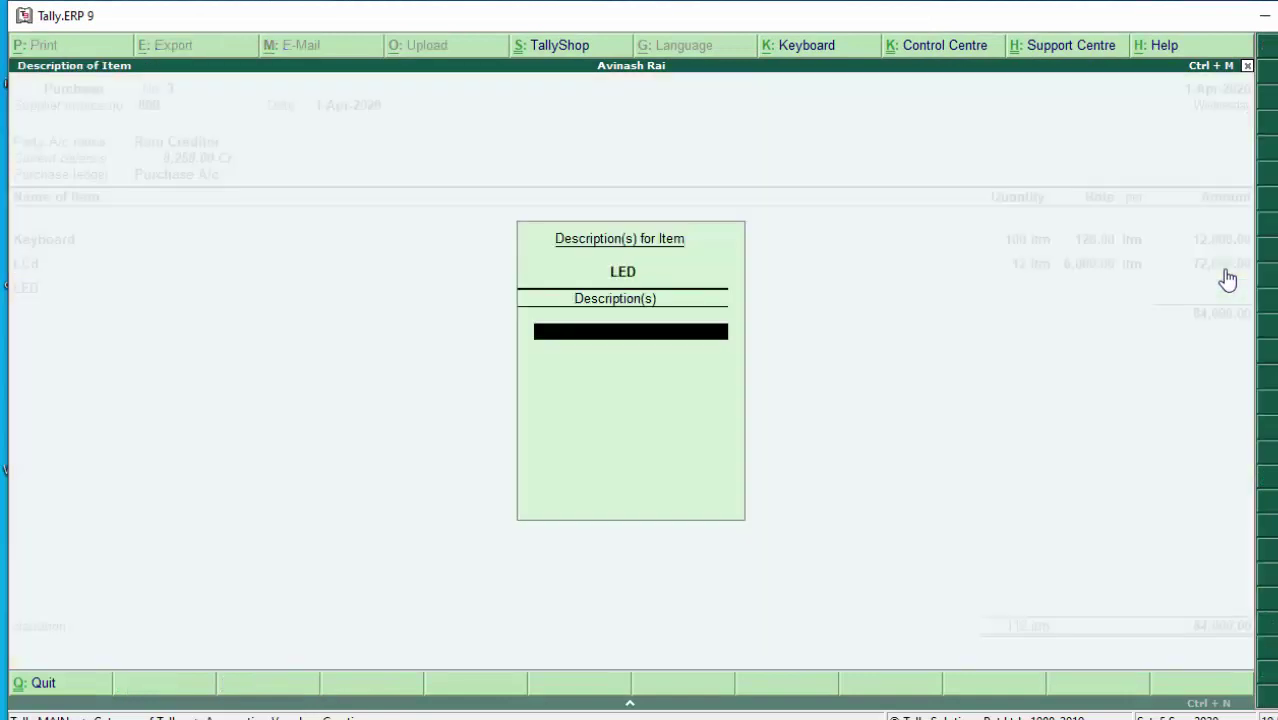
pyautogui.press('Return')
pyautogui.write('12')
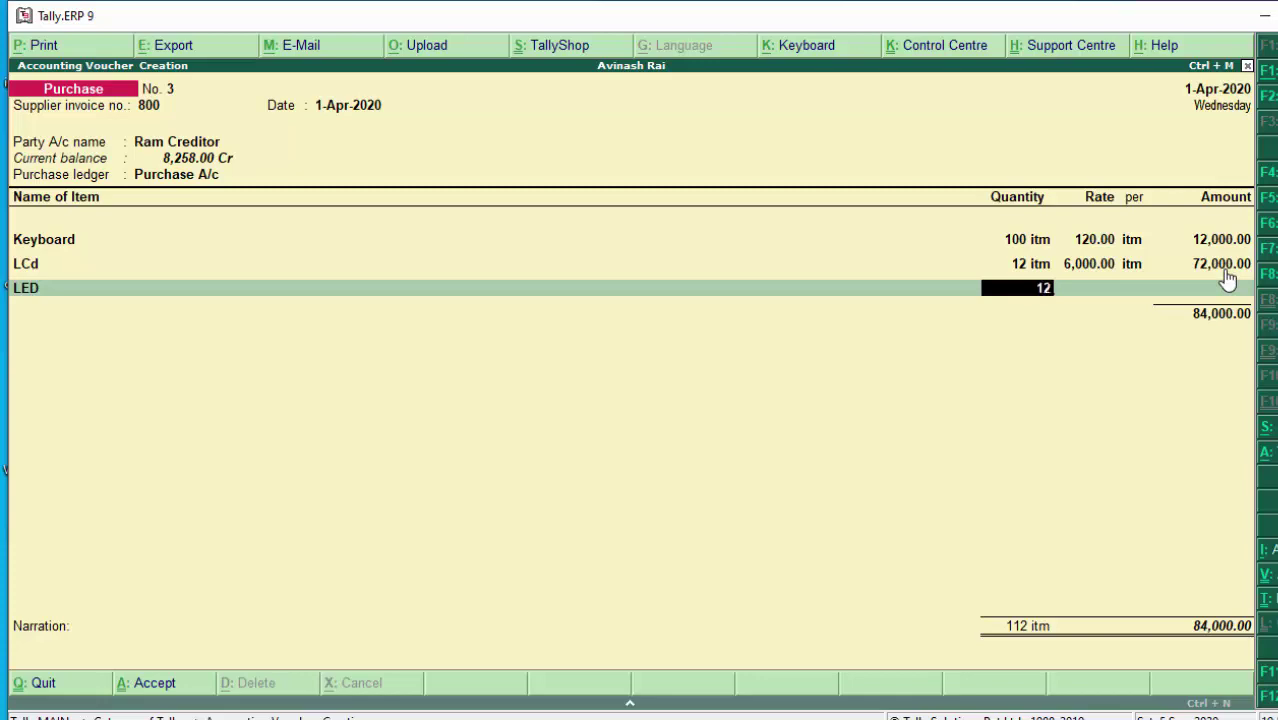
pyautogui.press('Return')
pyautogui.write('6')
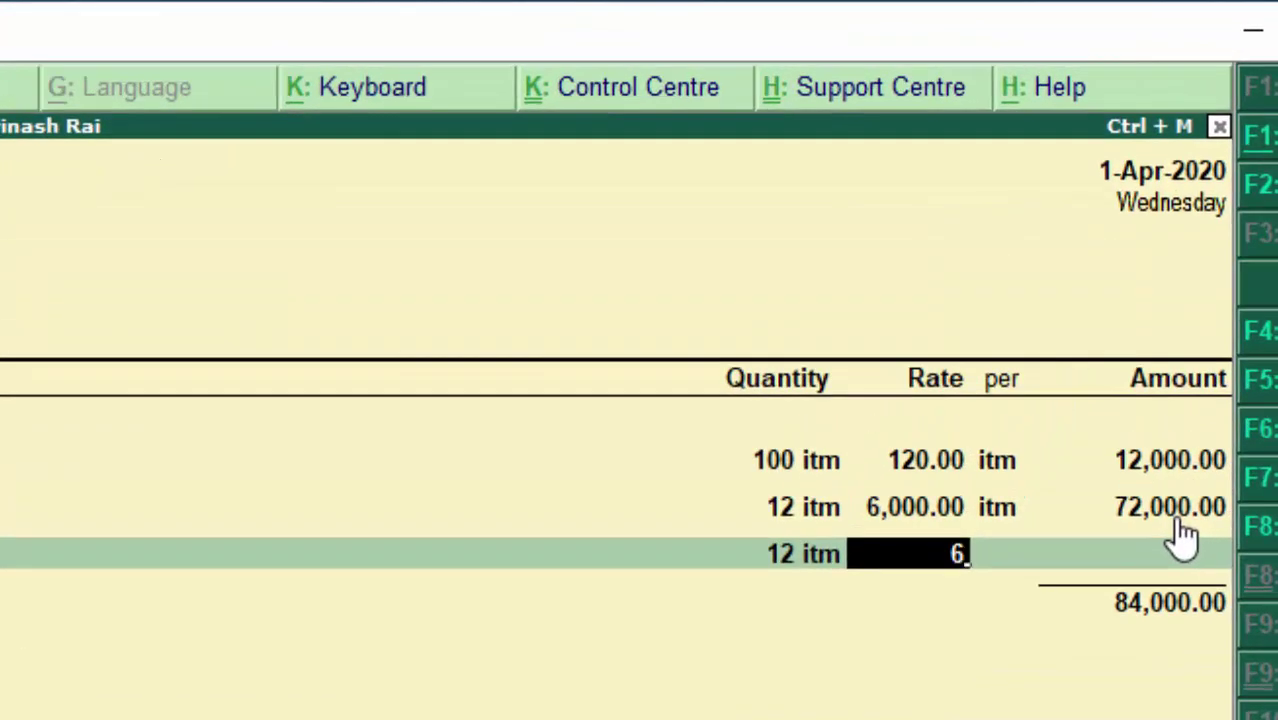
pyautogui.write('000')
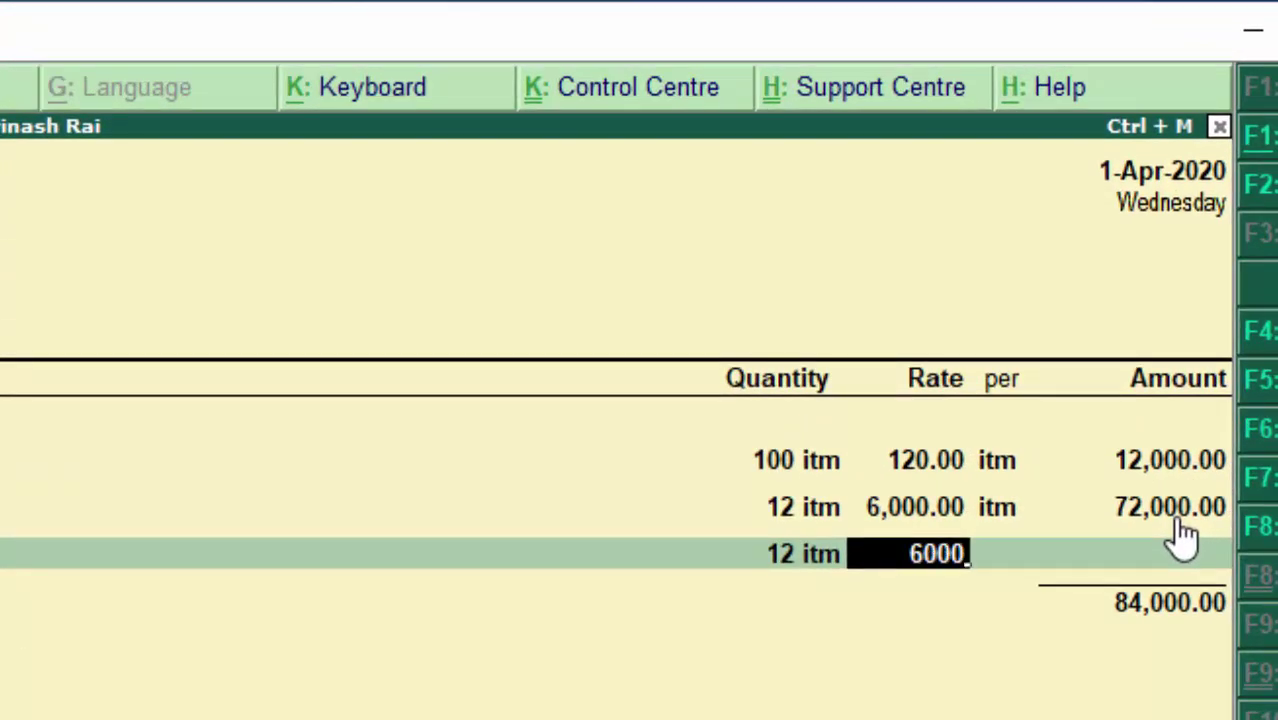
pyautogui.press('Return')
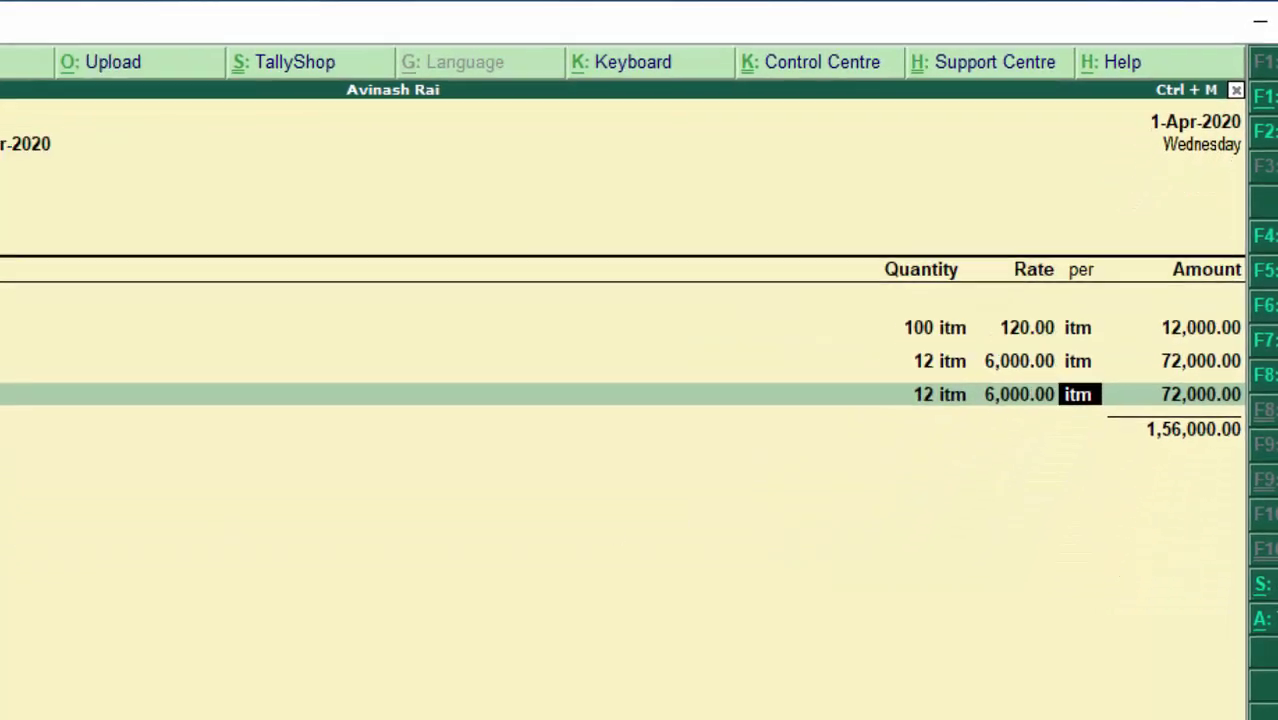
pyautogui.click(45, 265)
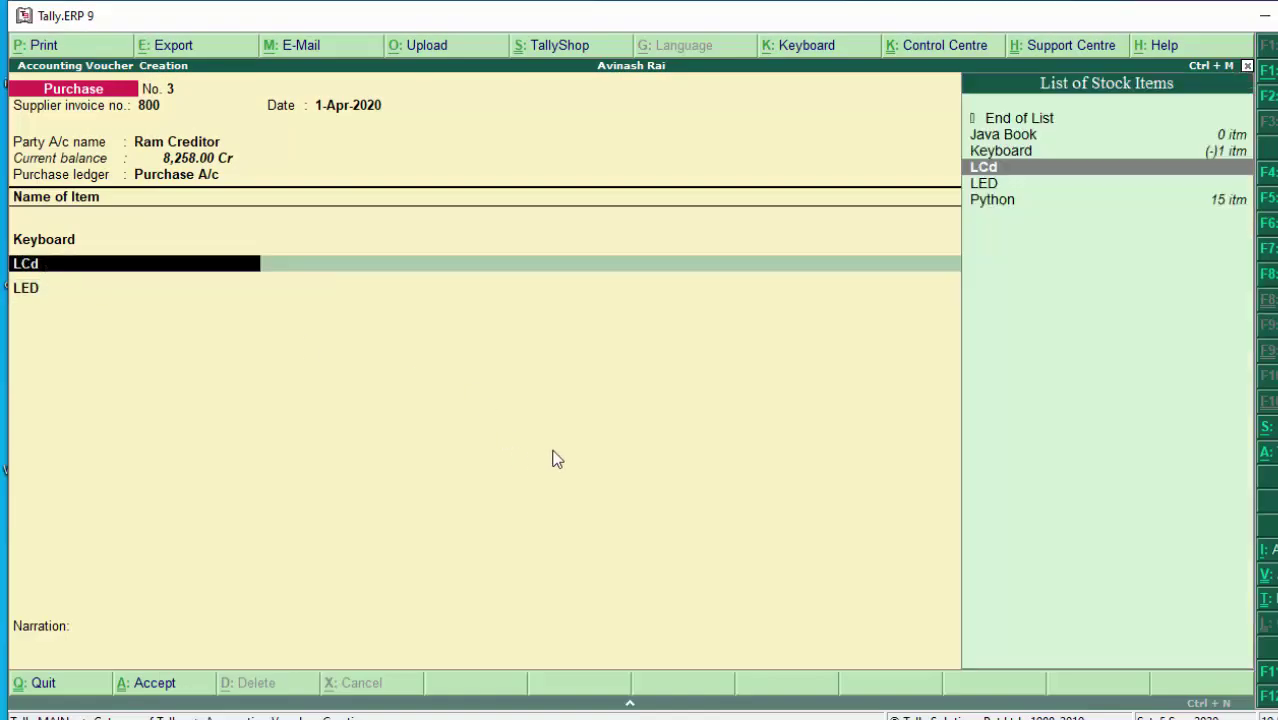
pyautogui.press('Return')
pyautogui.press('Return')
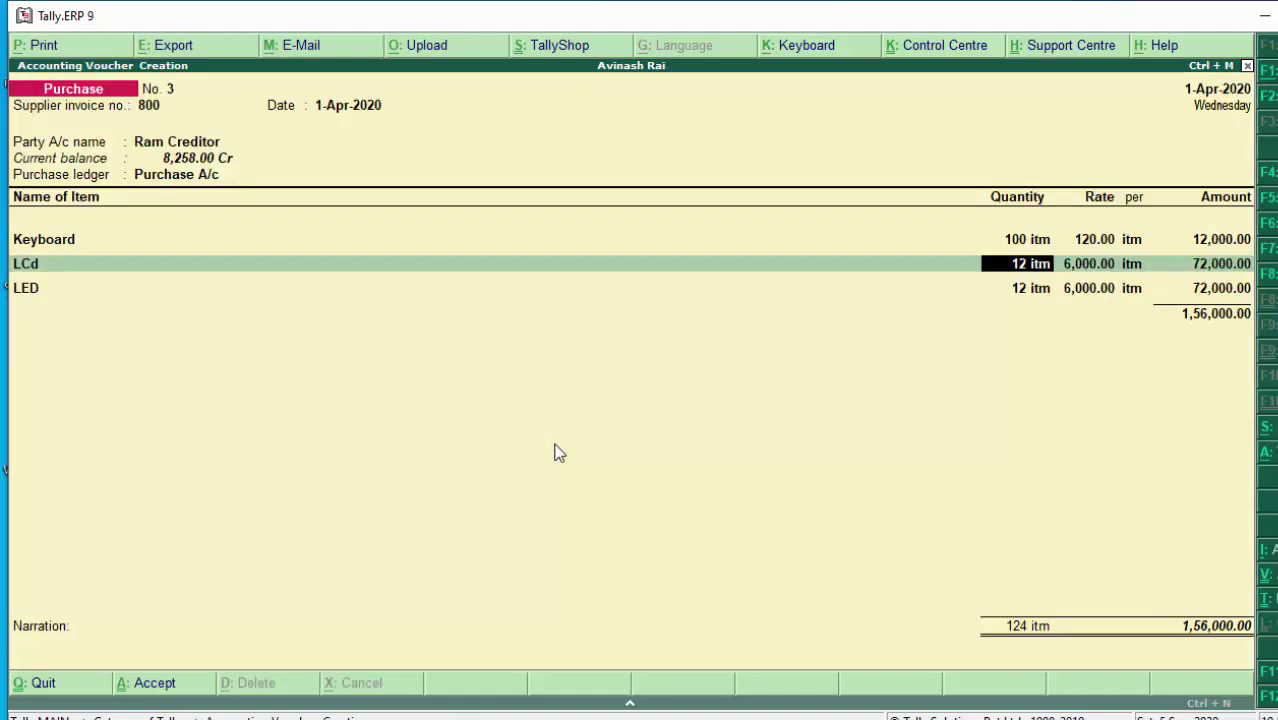
pyautogui.press('Return')
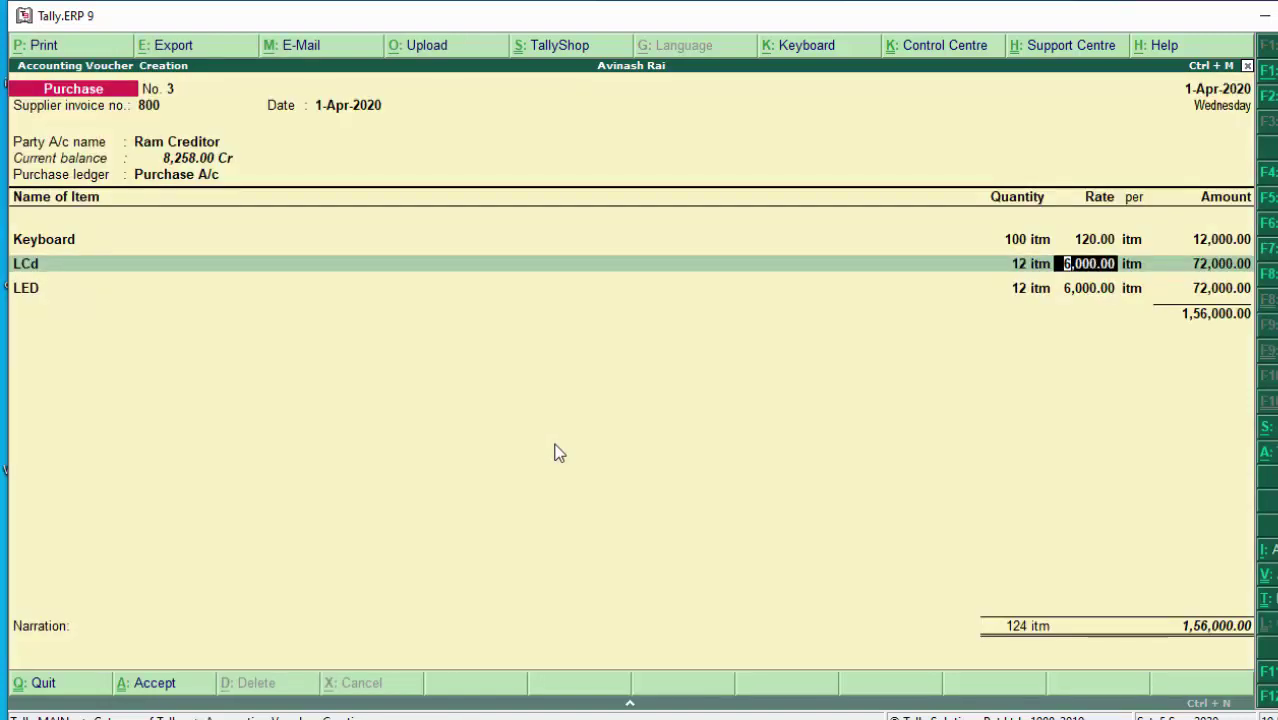
pyautogui.hotkey('alt', 'a')
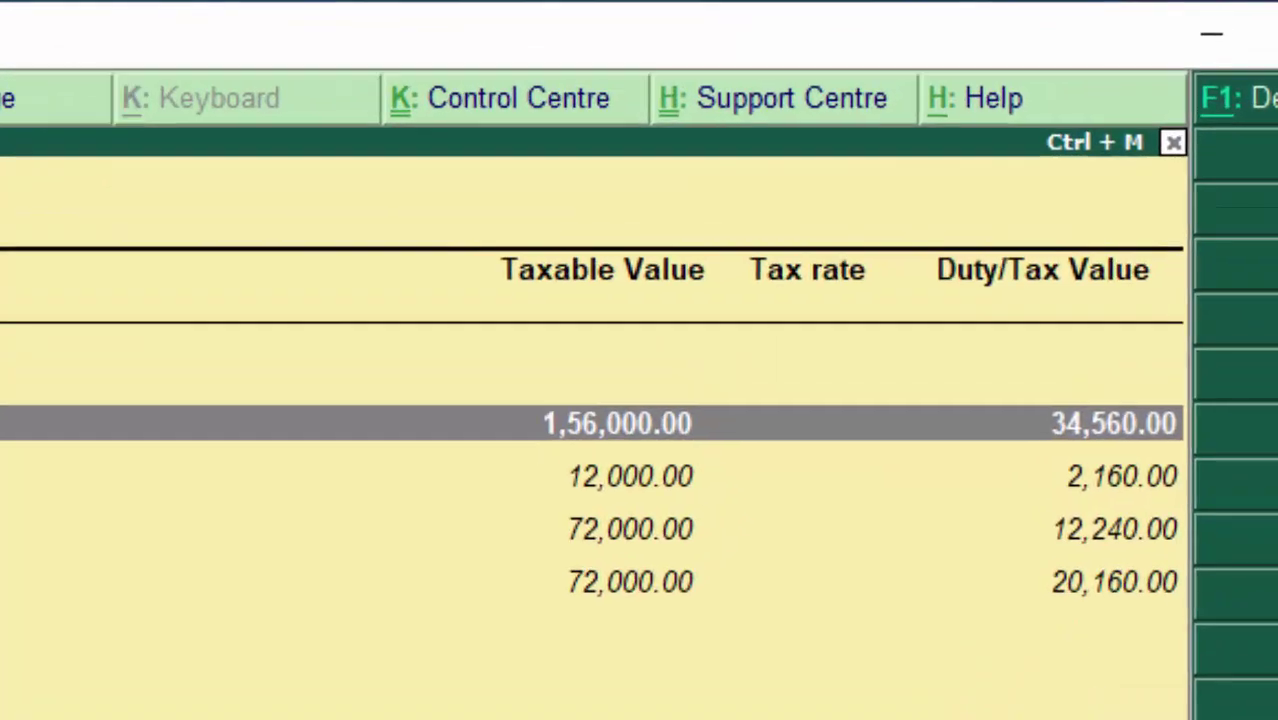
pyautogui.press('Down')
pyautogui.press('Down')
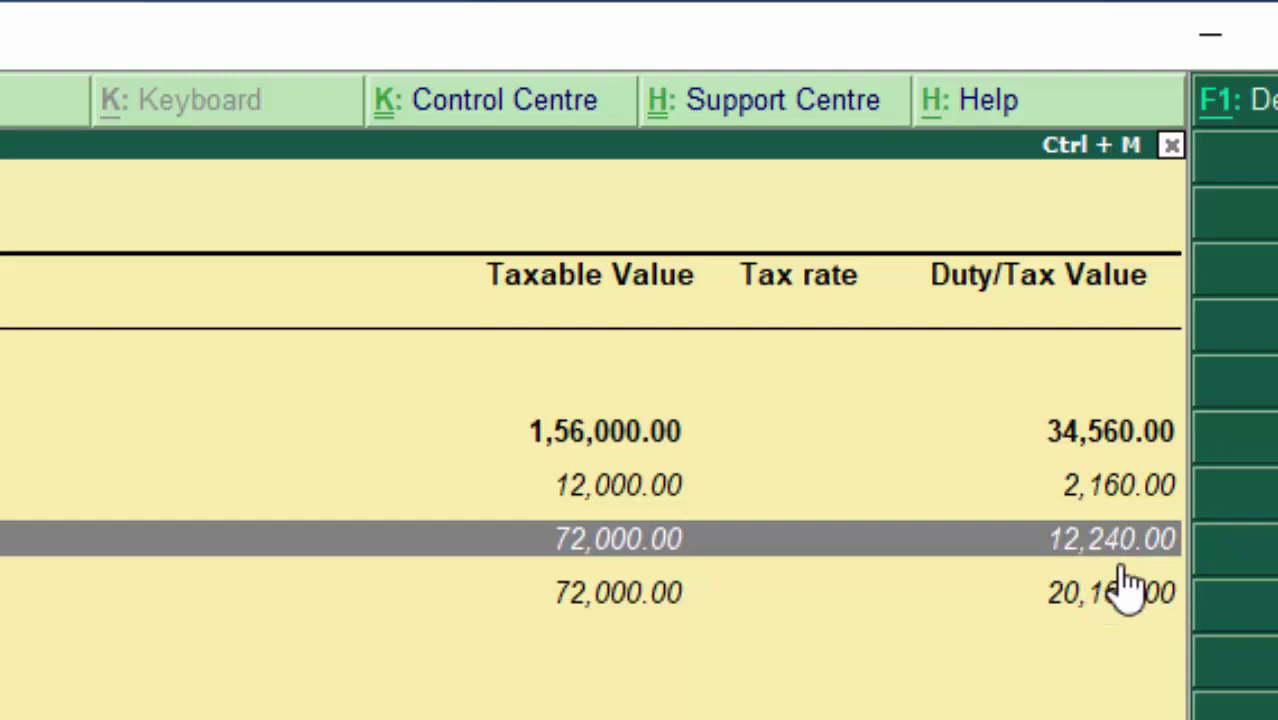
pyautogui.click(1094, 598)
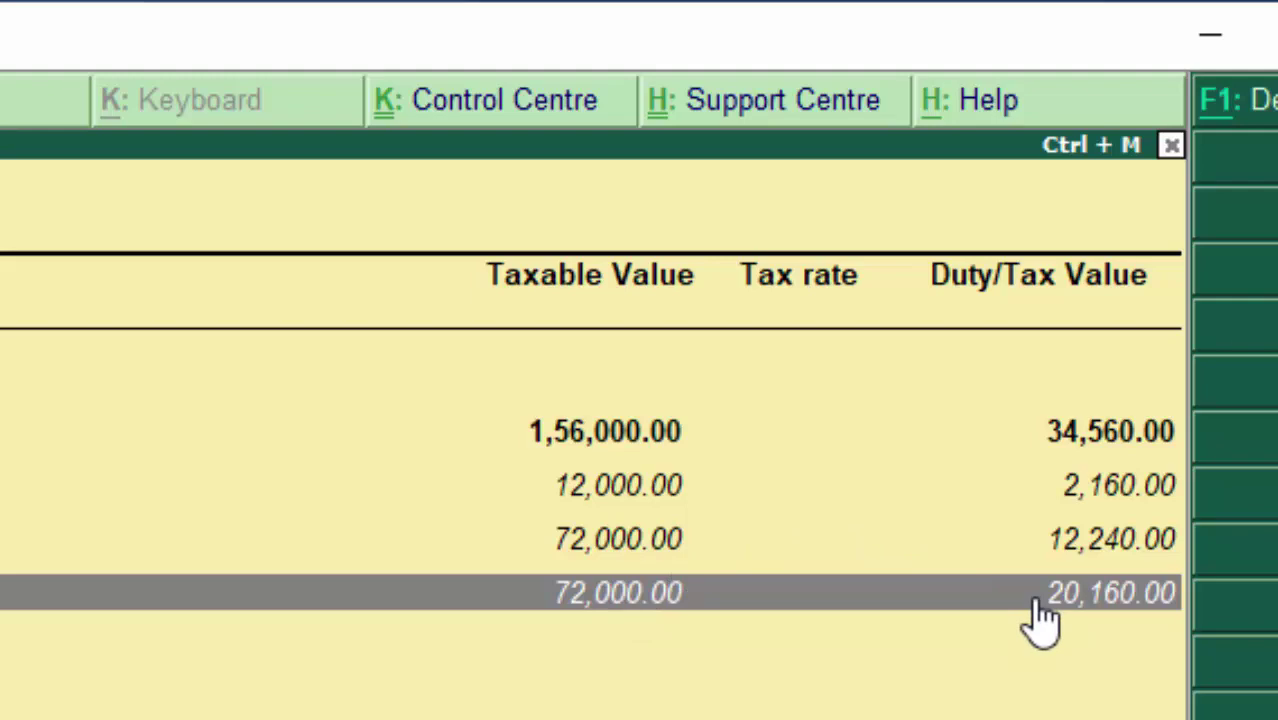
pyautogui.press('Escape')
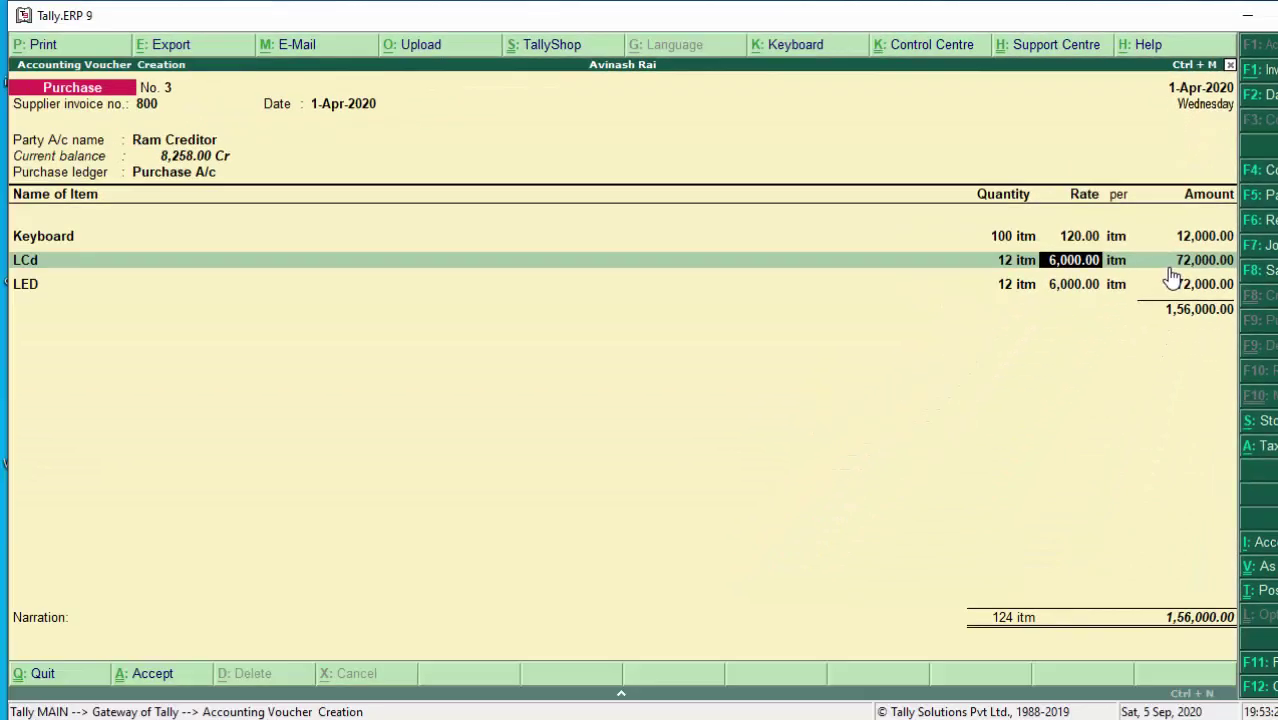
pyautogui.press('Return')
pyautogui.press('Return')
pyautogui.press('Return')
pyautogui.press('Return')
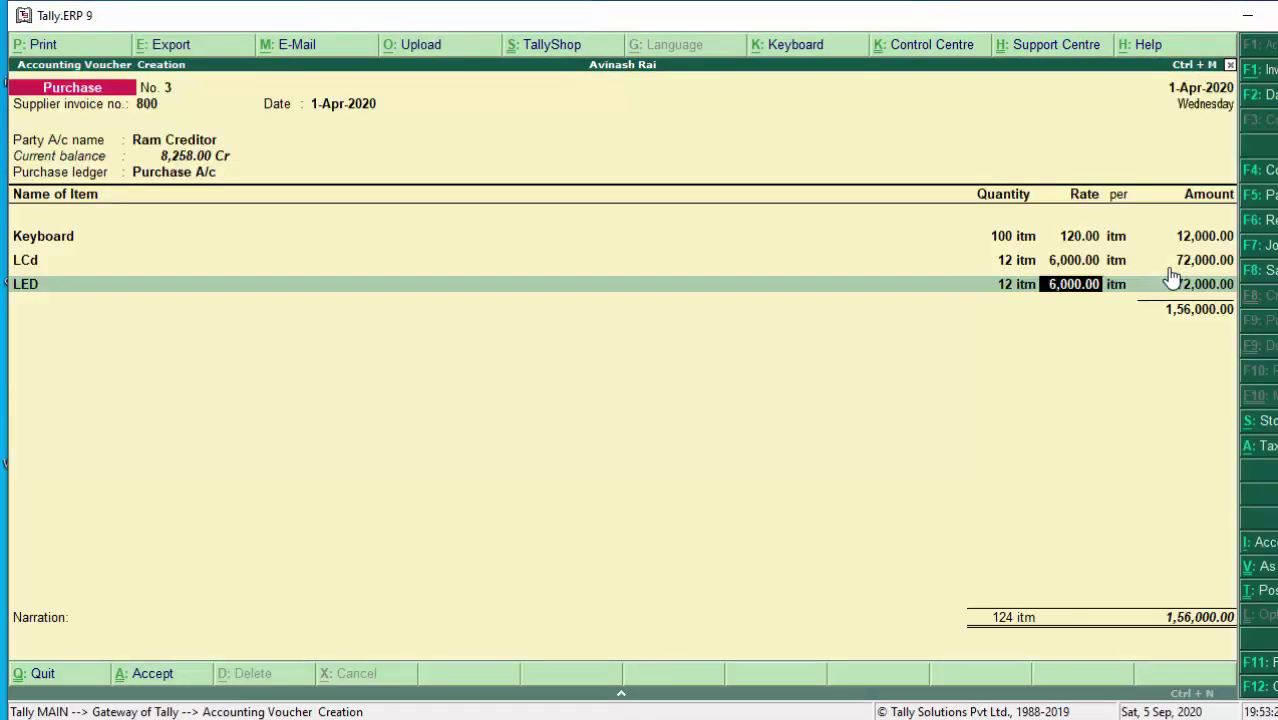
pyautogui.press('Return')
pyautogui.press('Return')
pyautogui.press('Return')
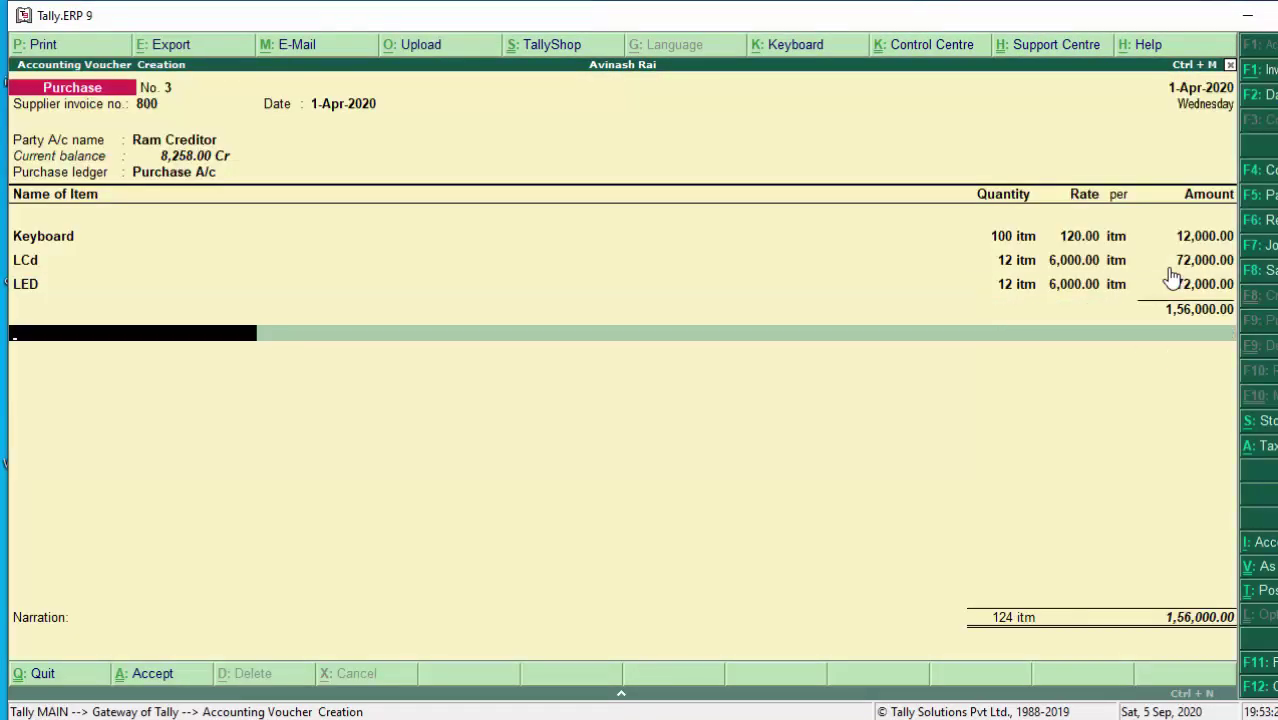
pyautogui.write('C')
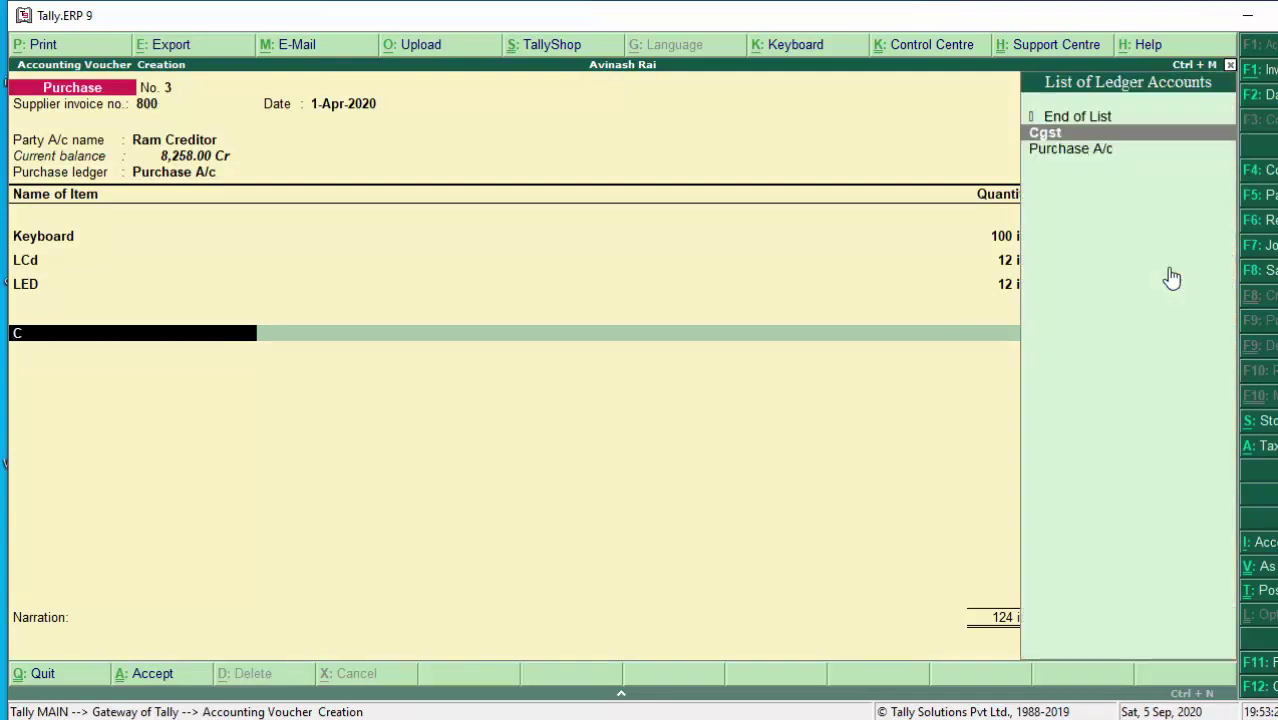
# Step: Add Cgst and Sgst lines of 17,280.00 each, totalling 1,90,560.00
pyautogui.press('Return')
pyautogui.press('Return')
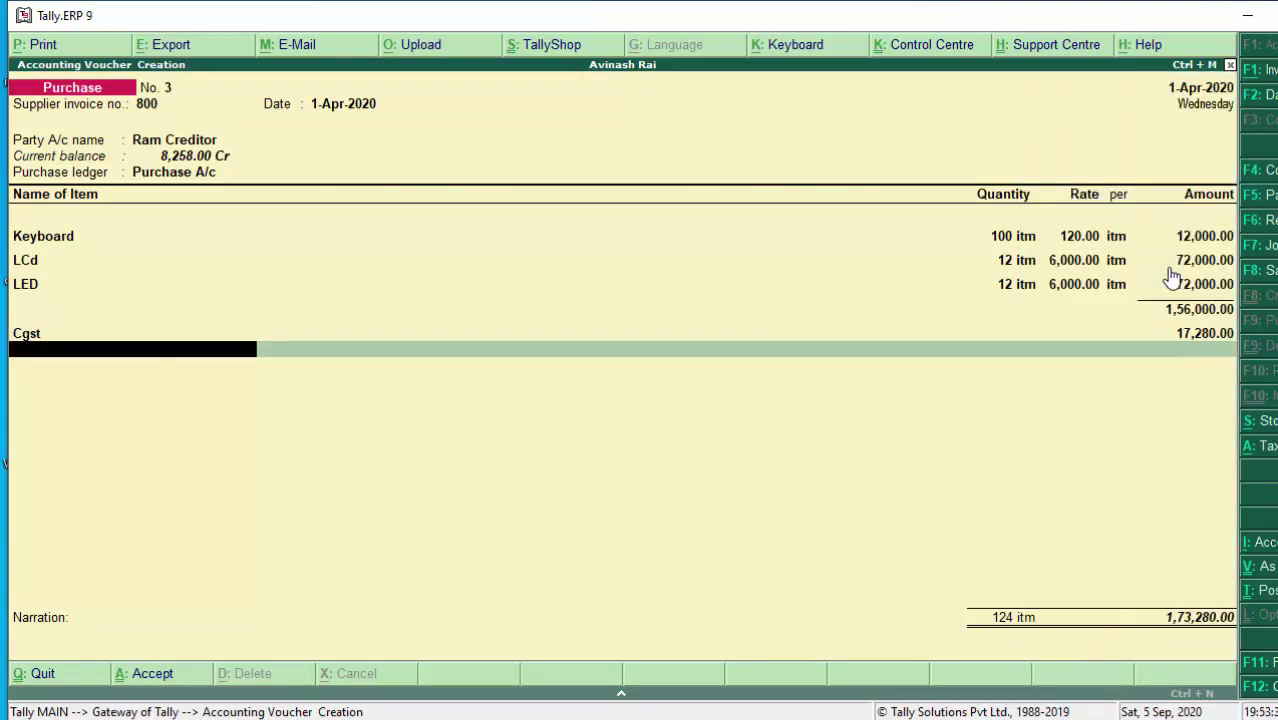
pyautogui.write('S')
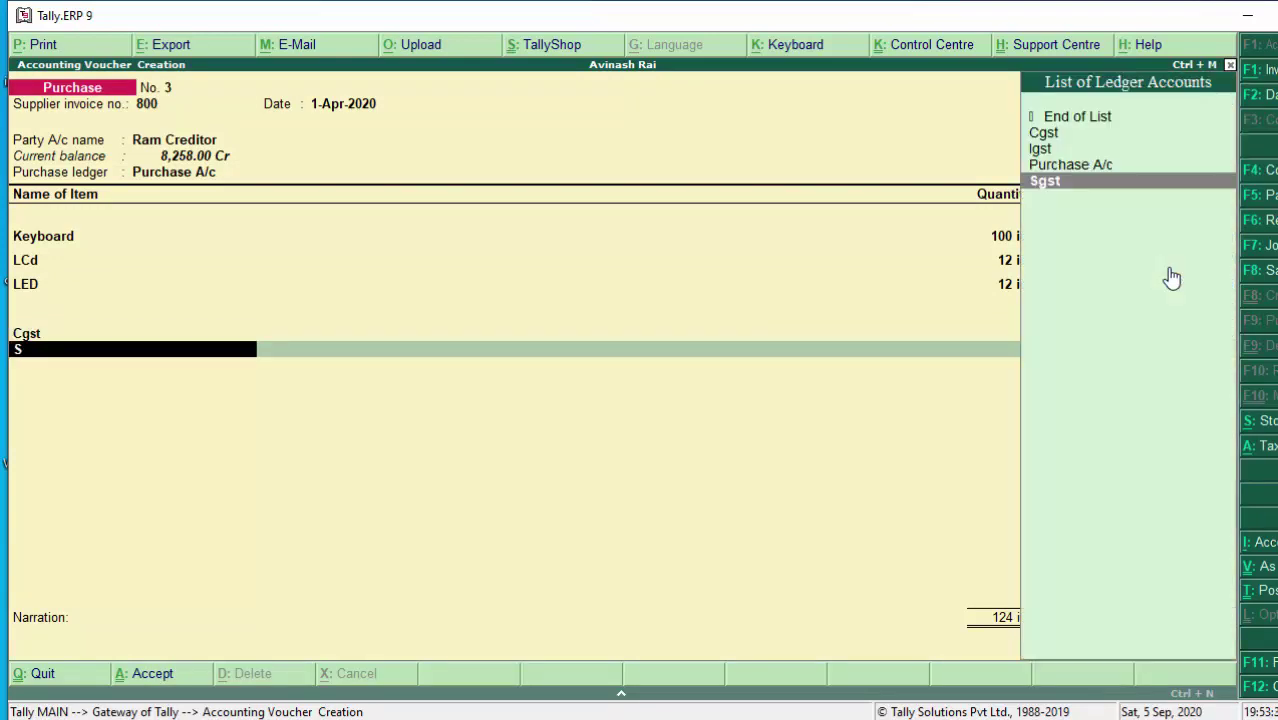
pyautogui.press('Return')
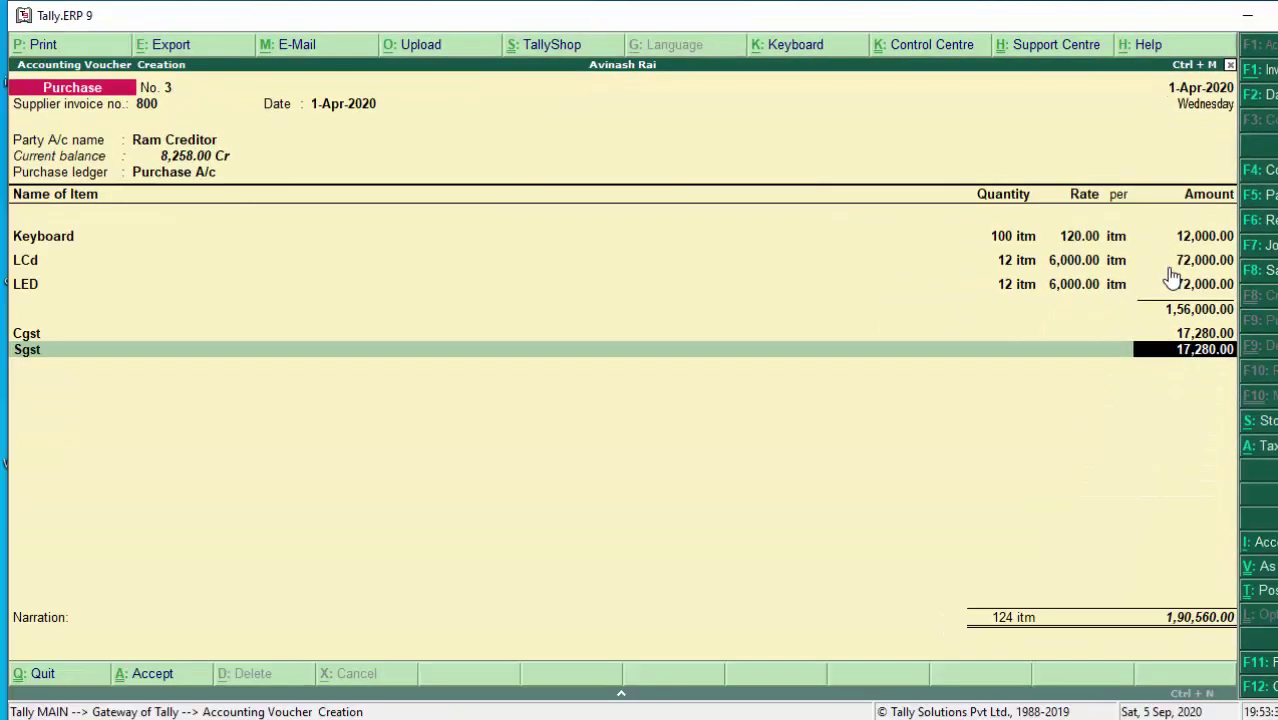
pyautogui.press('Return')
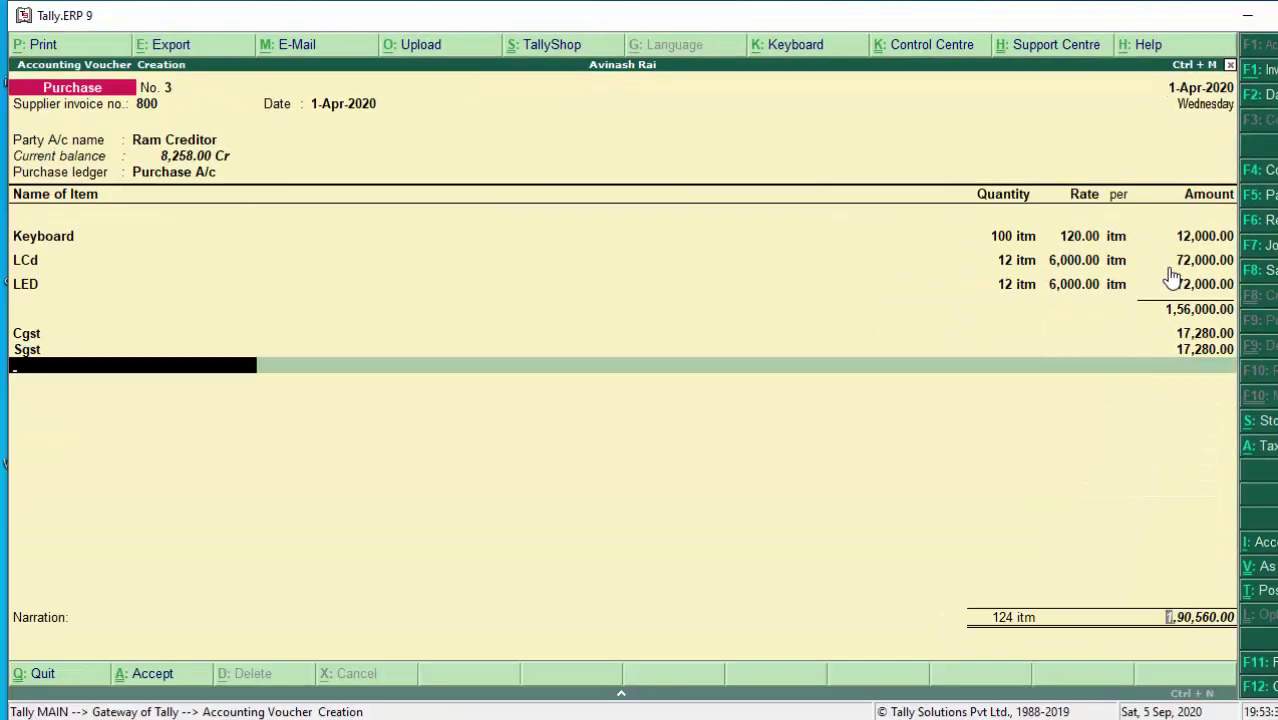
pyautogui.press('Return')
# Step: Record the bill as New Ref 800 and save purchase voucher No. 3
pyautogui.press('Return')
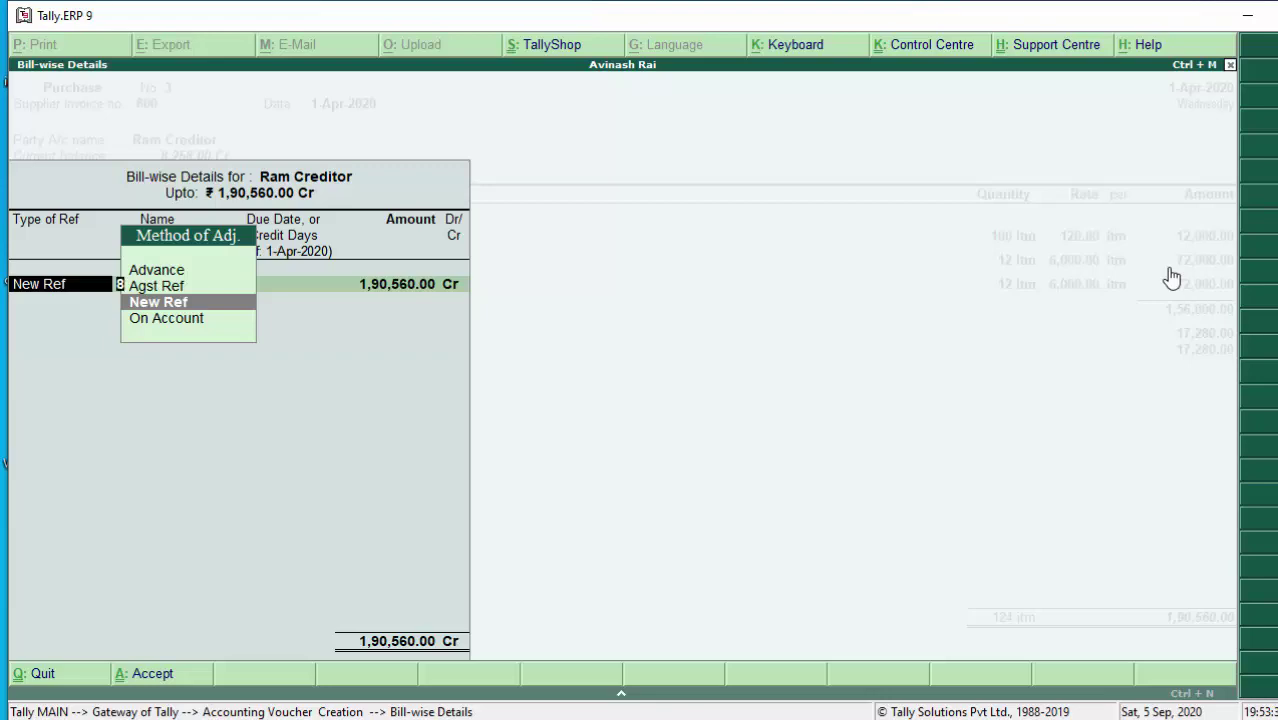
pyautogui.press('Return')
pyautogui.press('Return')
pyautogui.press('Return')
pyautogui.press('Return')
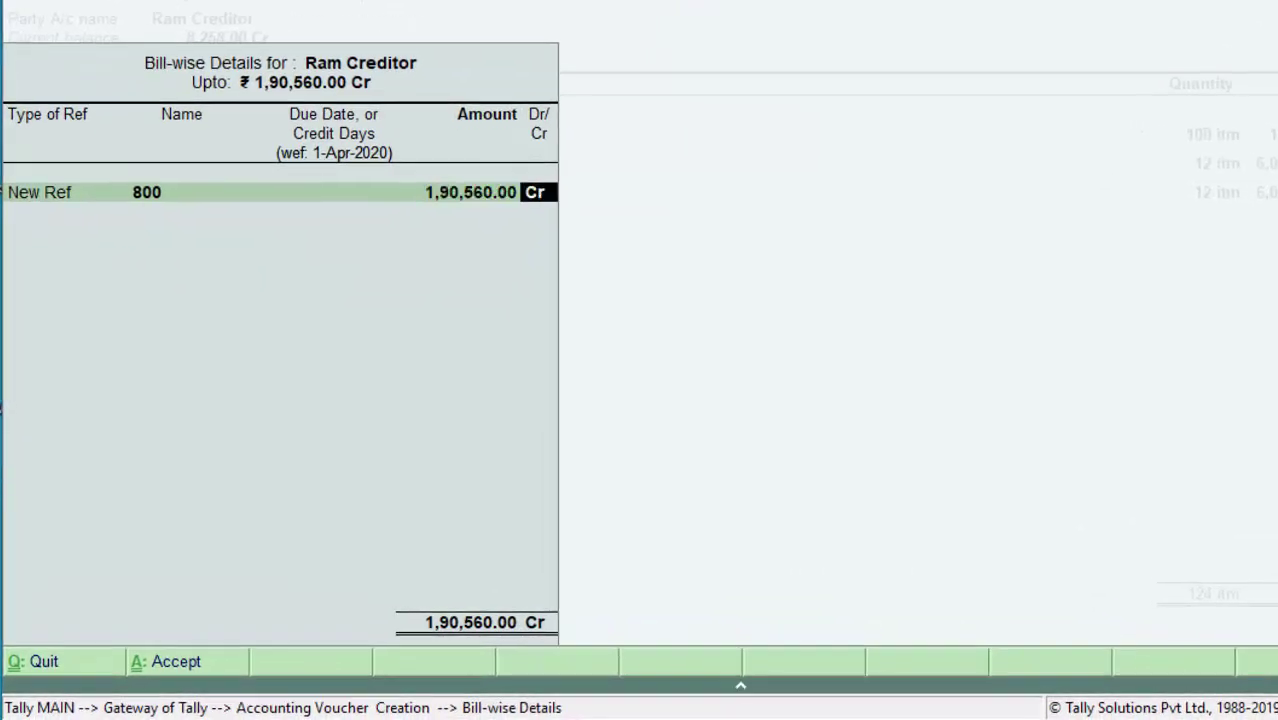
pyautogui.press('Return')
pyautogui.press('Return')
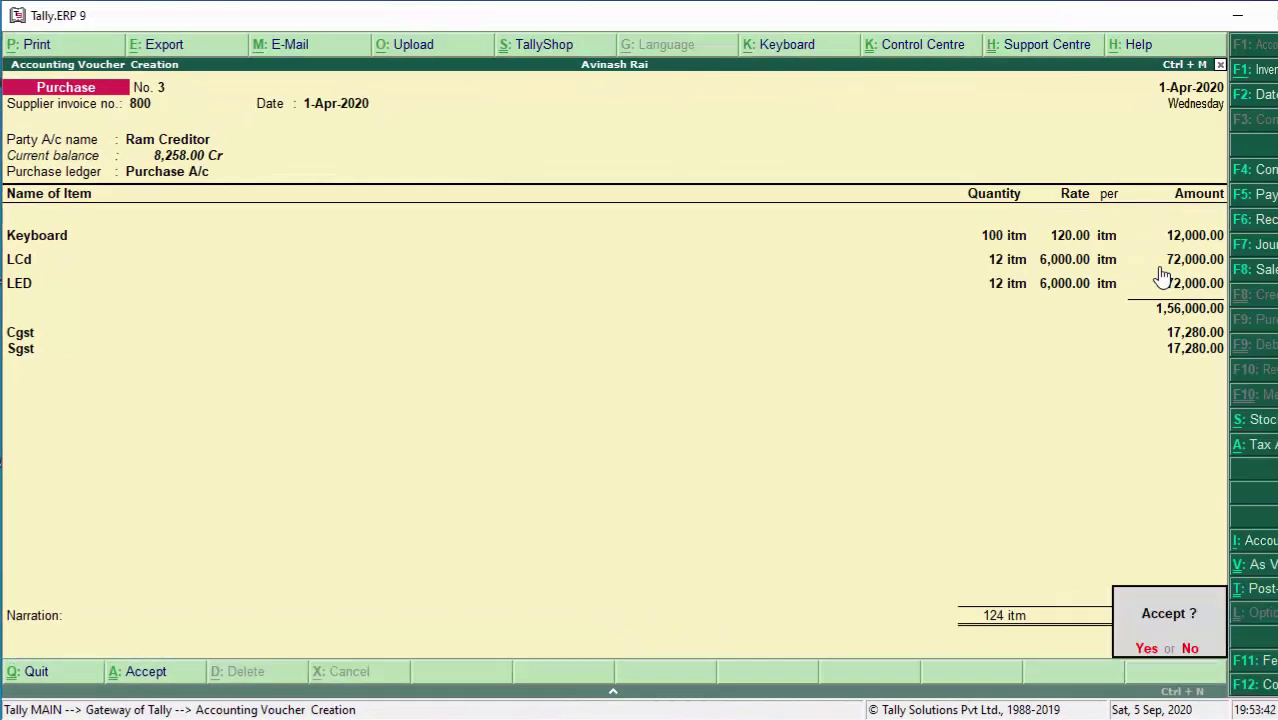
pyautogui.press('Return')
pyautogui.press('Escape')
pyautogui.press('Return')
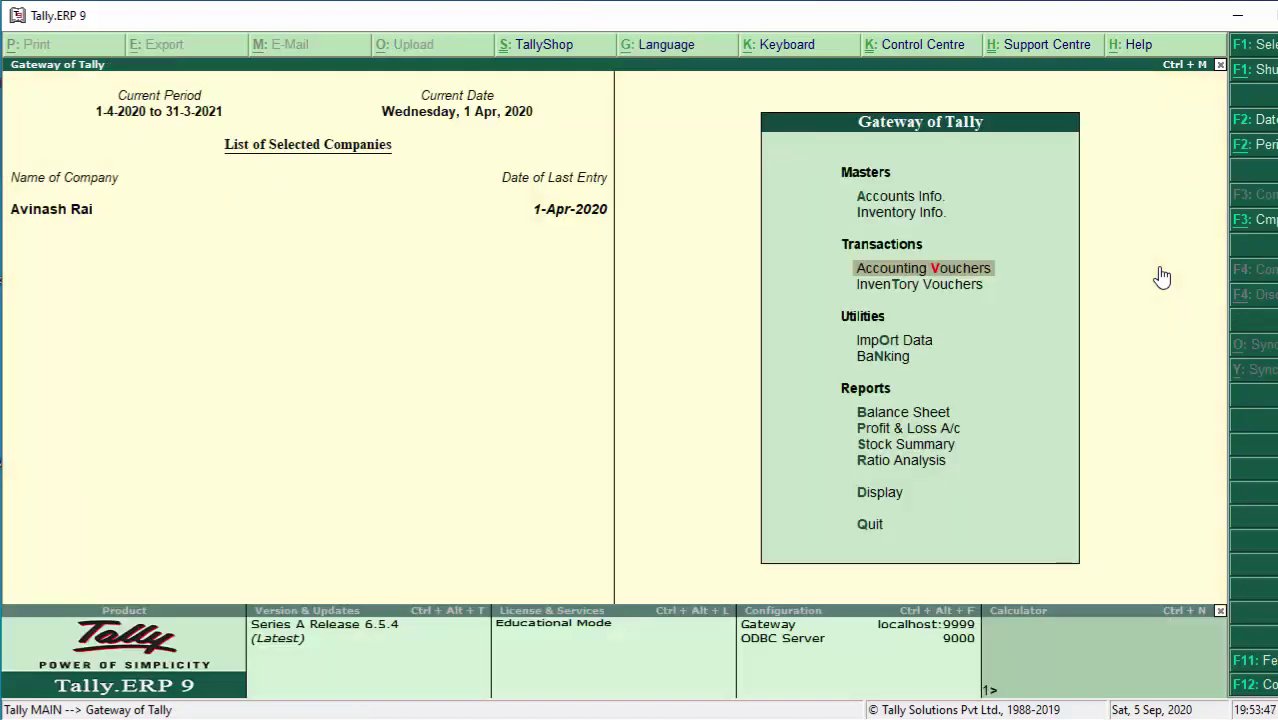
# Step: Start a Payment voucher debiting the creditor ledger 1,98,818 to show its pending bills
pyautogui.press('Return')
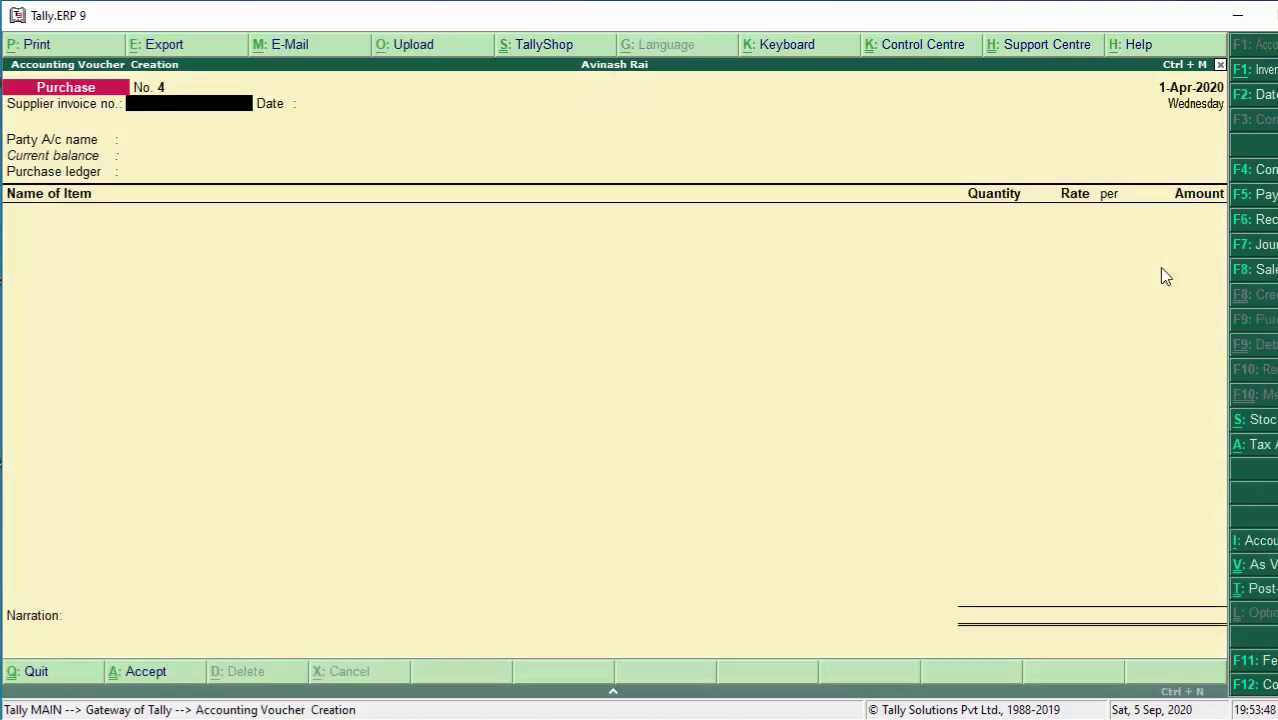
pyautogui.click(1272, 203)
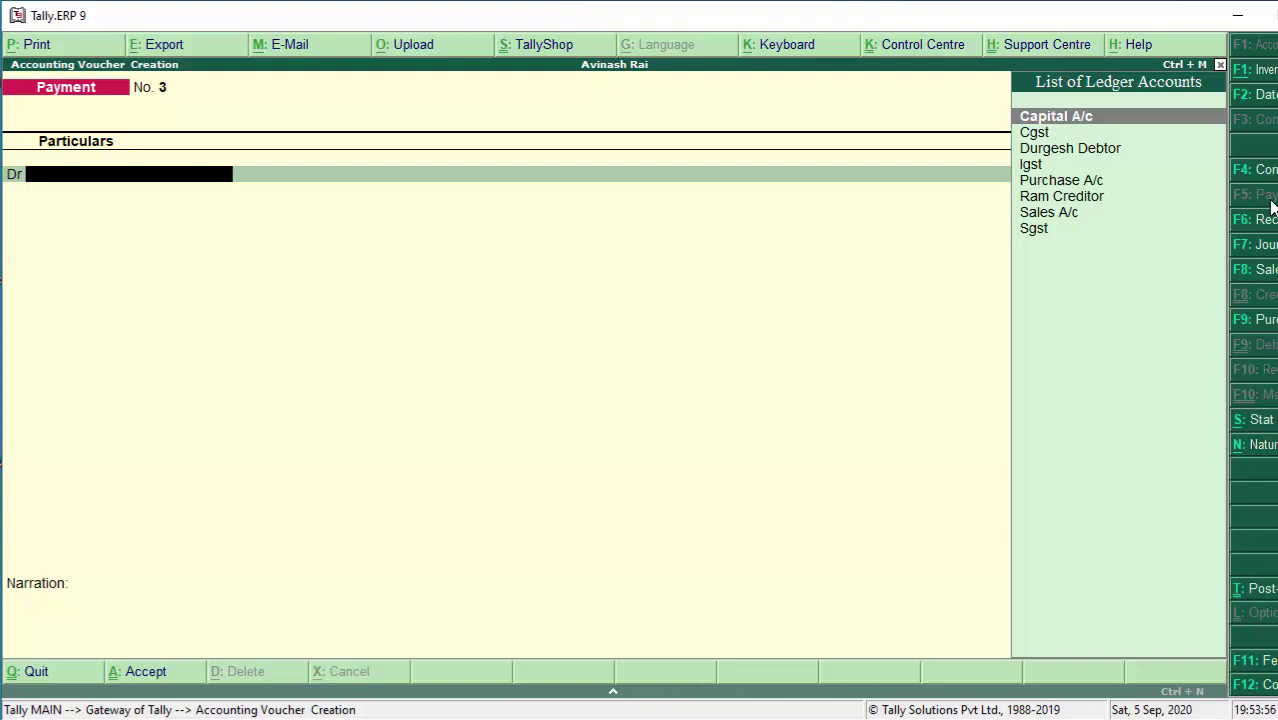
pyautogui.press('Down')
pyautogui.press('Down')
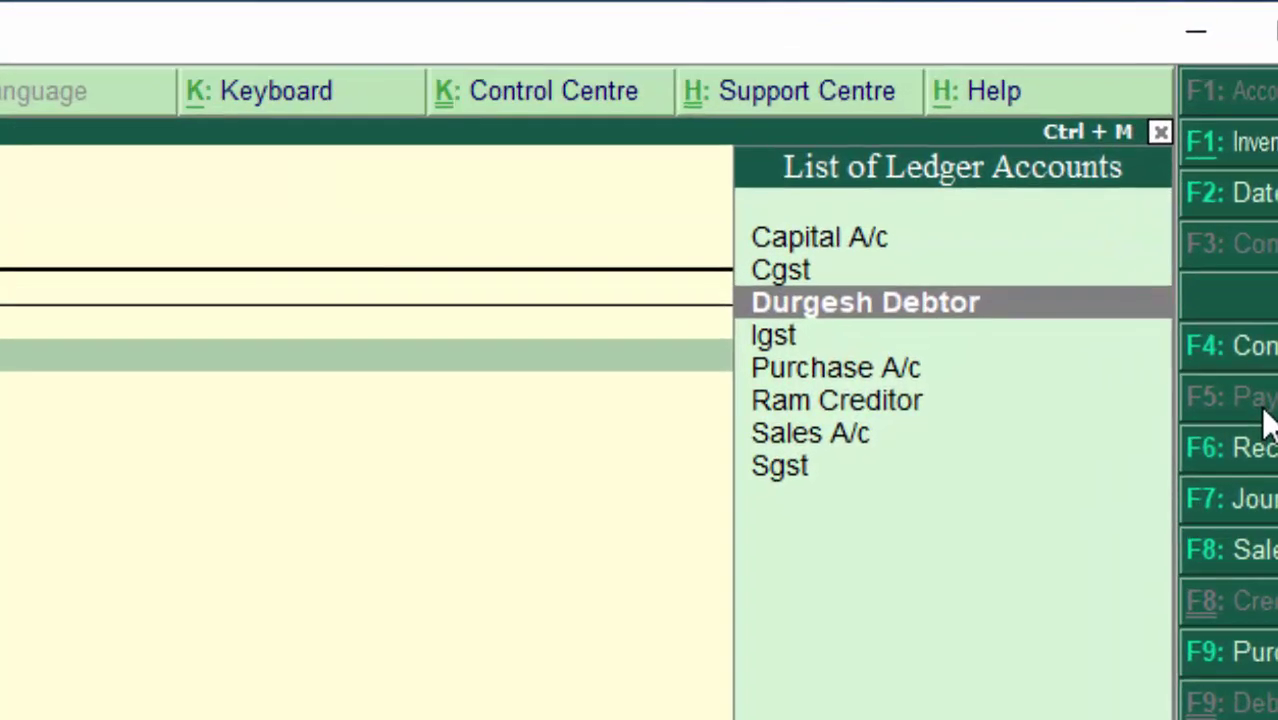
pyautogui.press('Down')
pyautogui.press('Down')
pyautogui.press('Down')
pyautogui.press('Return')
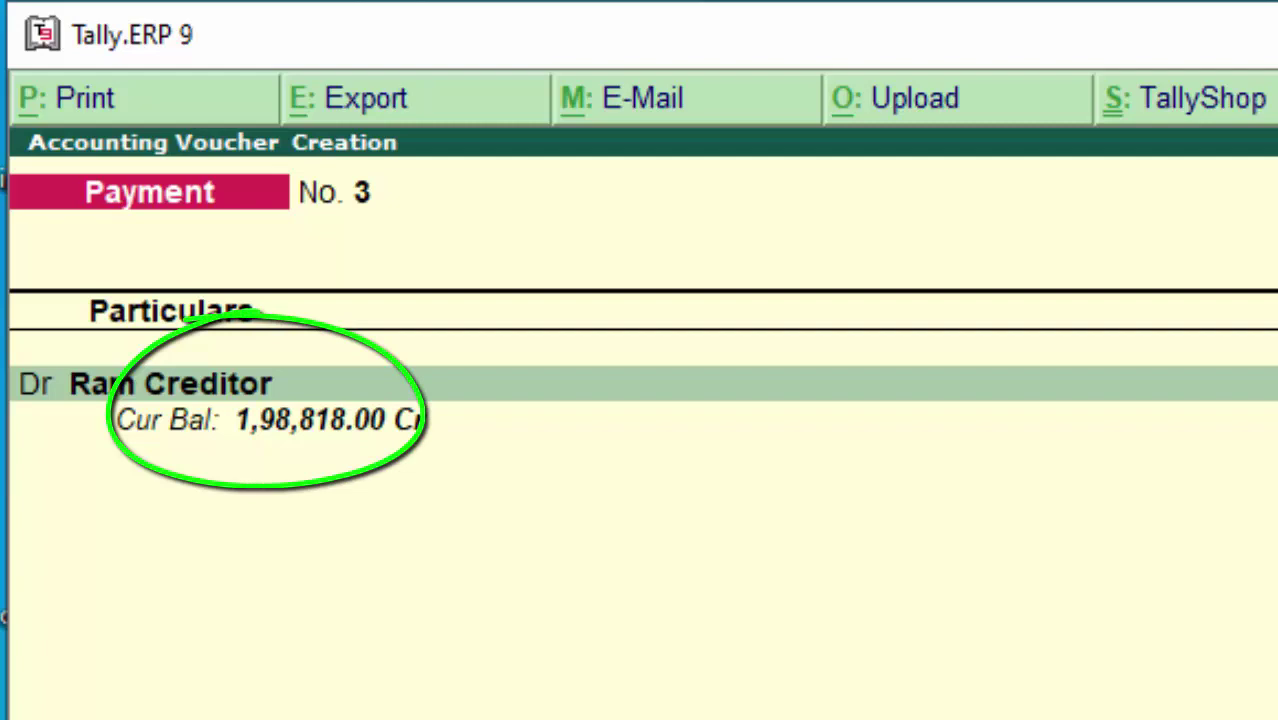
pyautogui.write('198')
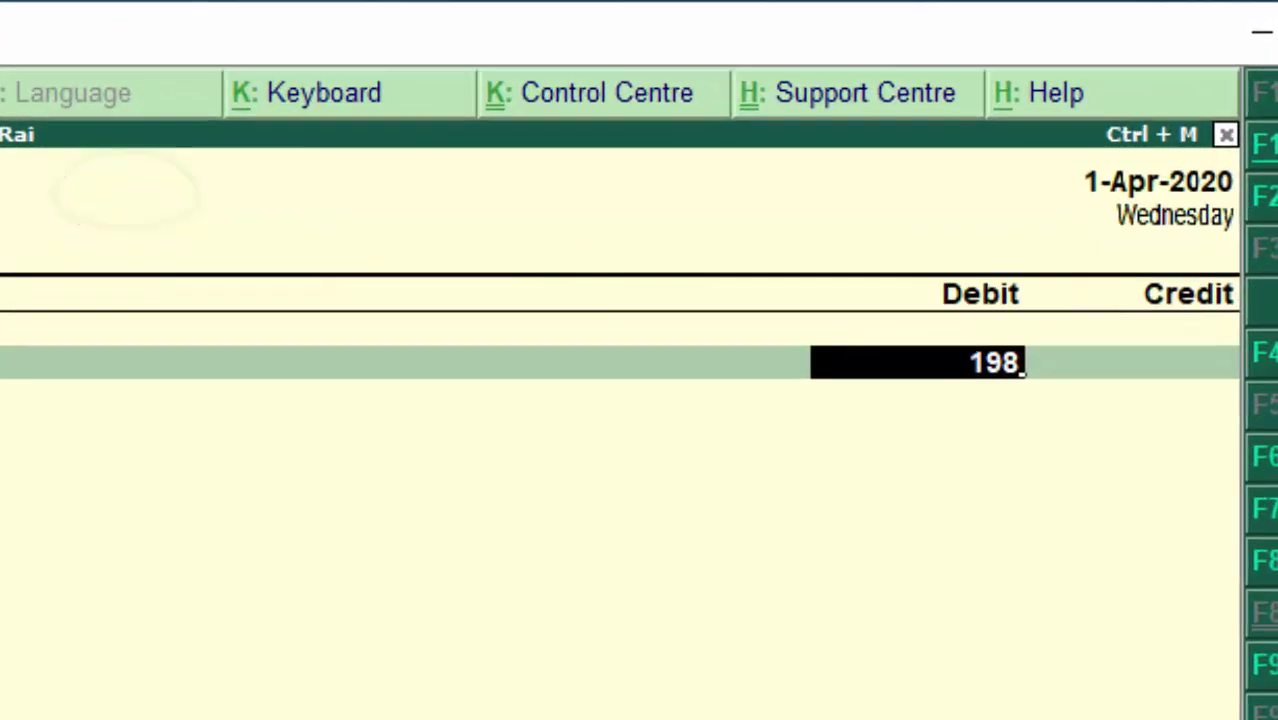
pyautogui.write('818')
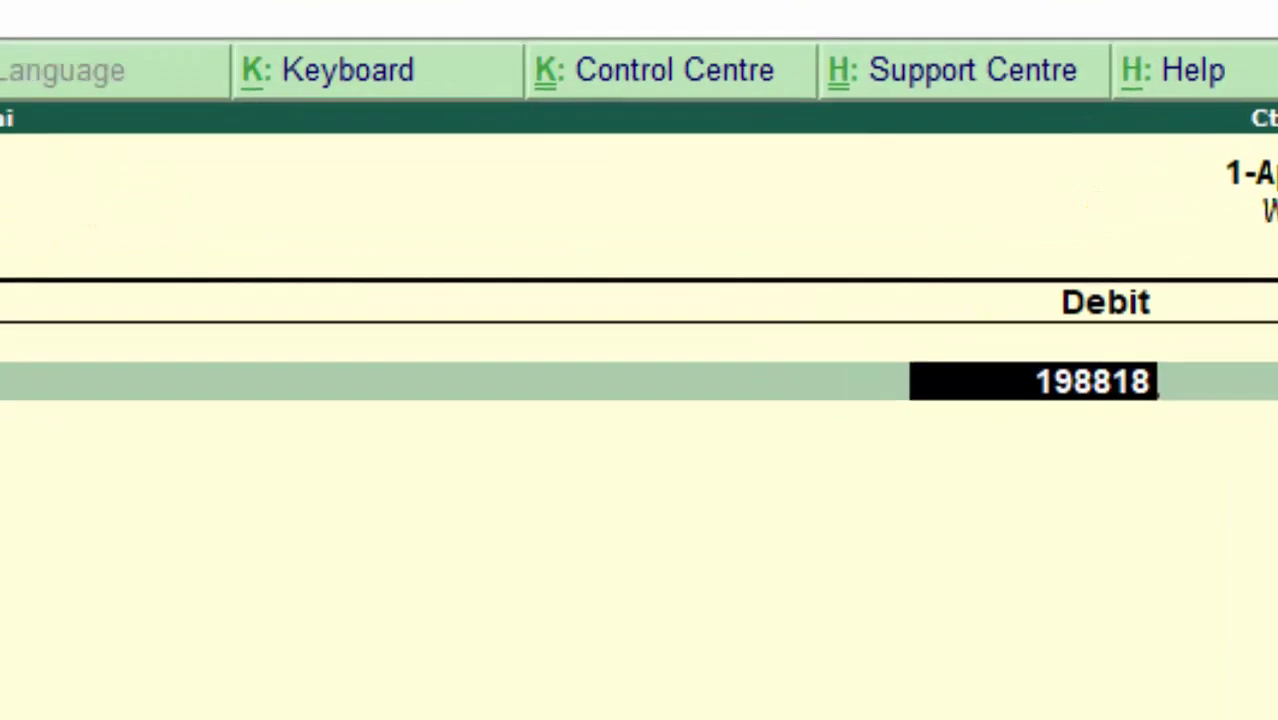
pyautogui.press('Return')
pyautogui.press('Return')
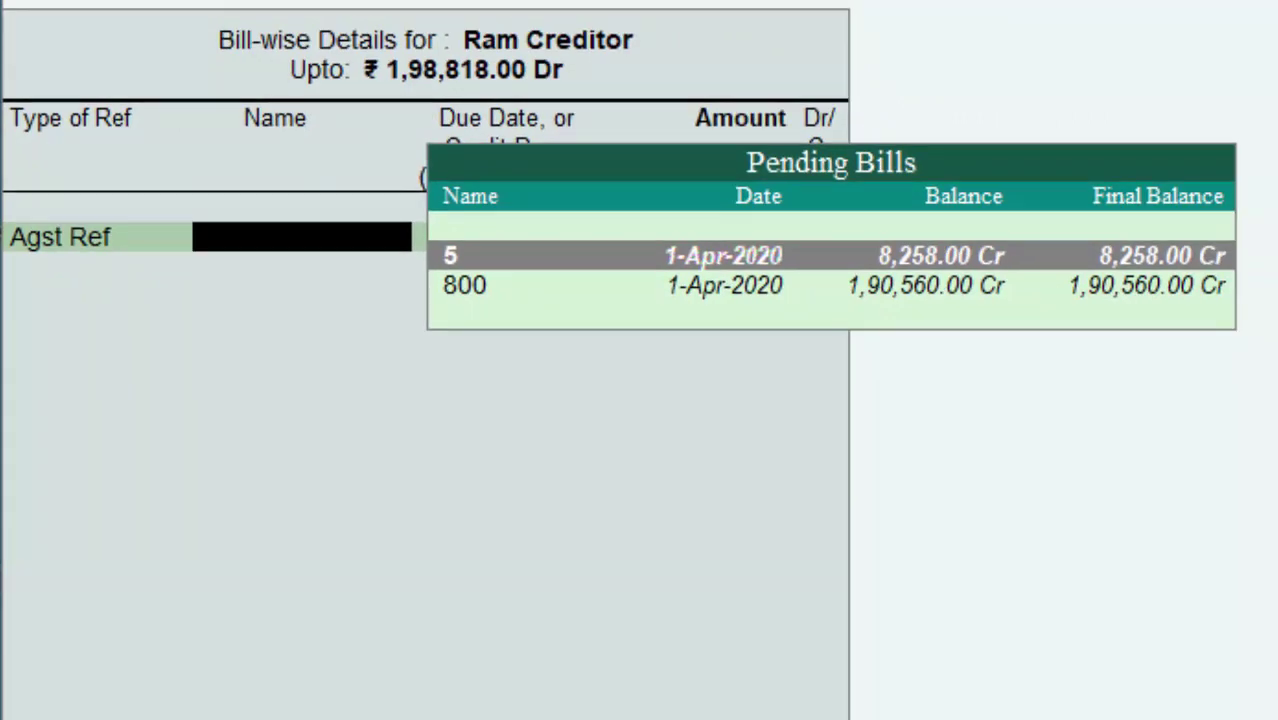
# Step: Settle the payment against pending bill 800 for 1,90,560 and bill 5 for 8,258
pyautogui.press('Down')
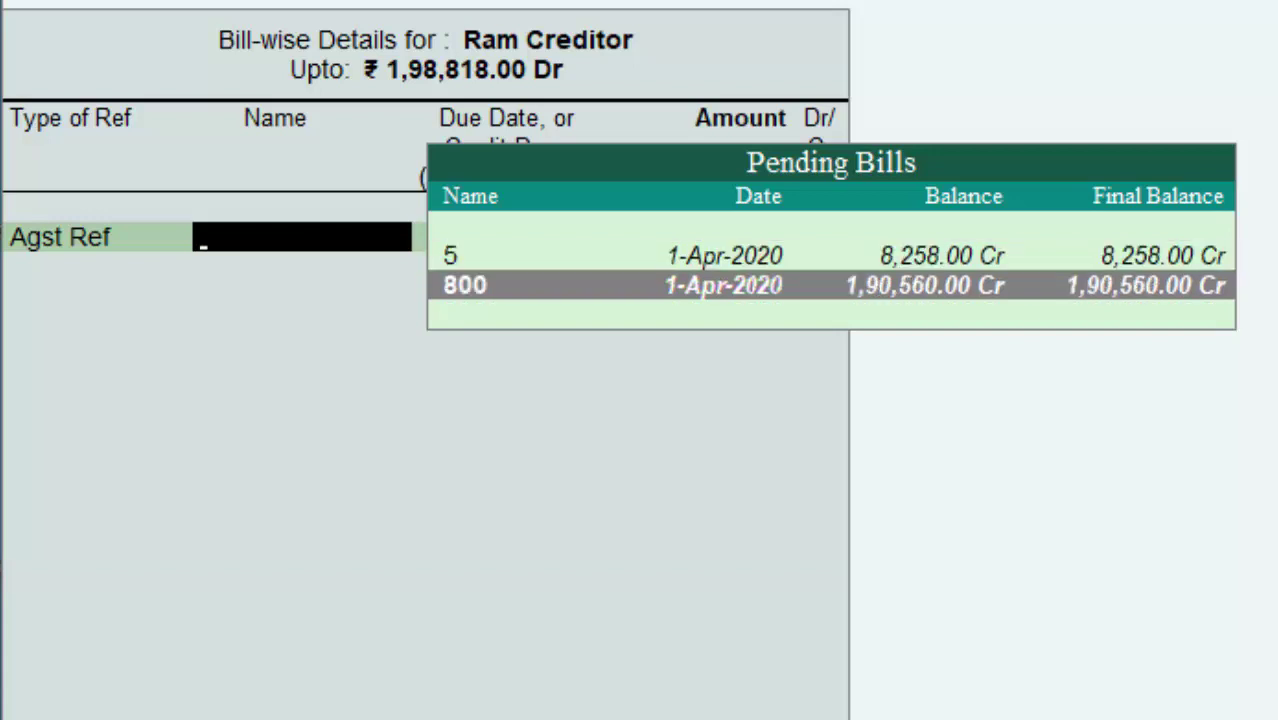
pyautogui.press('Return')
pyautogui.press('Return')
pyautogui.press('Return')
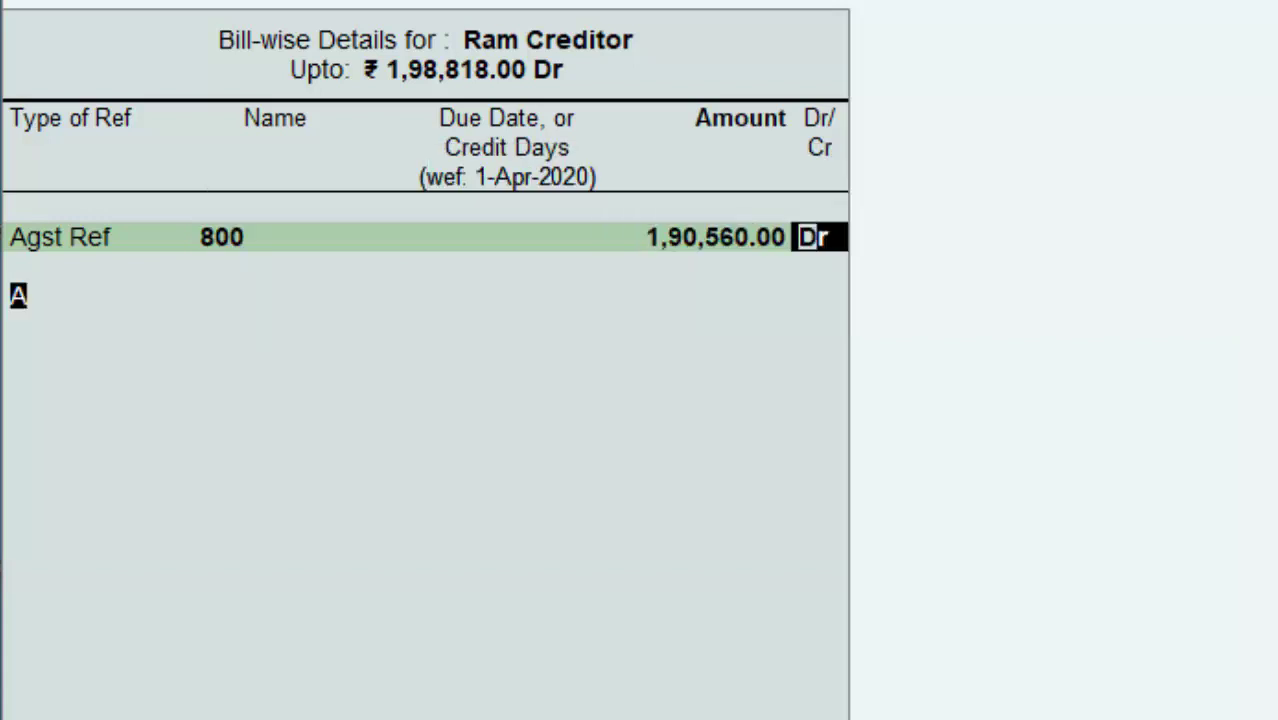
pyautogui.press('Return')
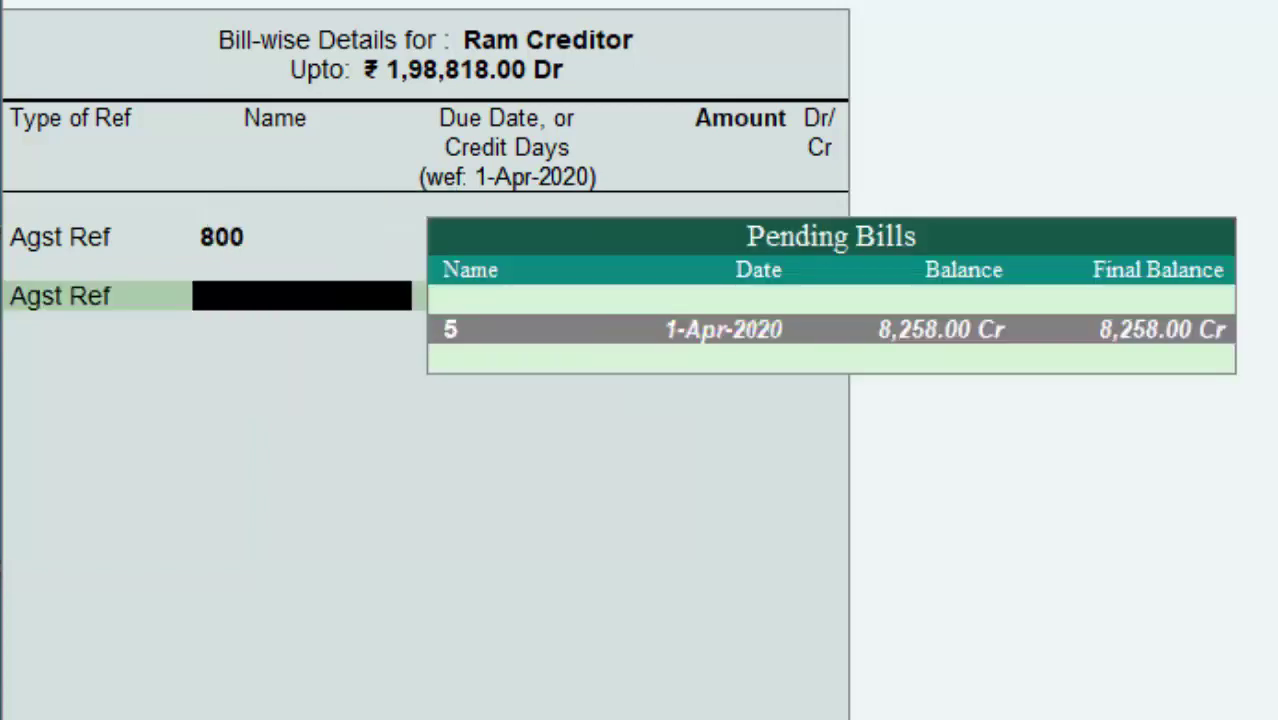
pyautogui.press('Return')
pyautogui.press('Return')
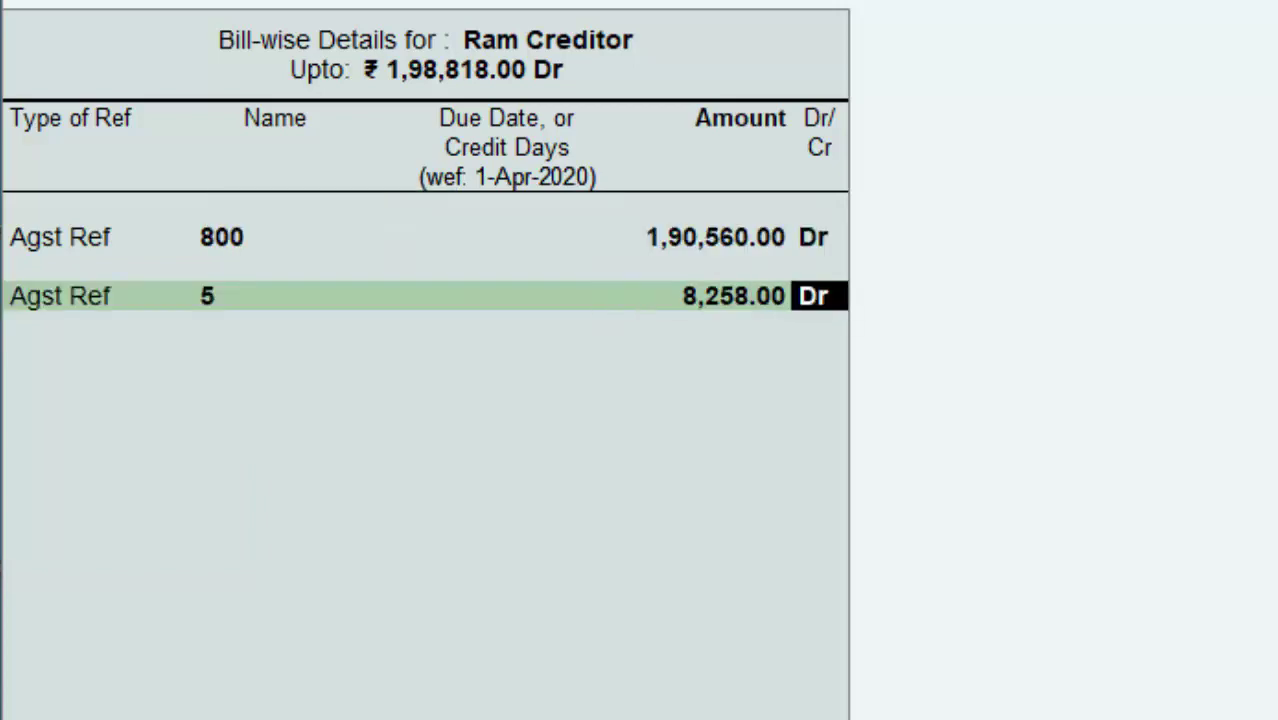
pyautogui.press('Return')
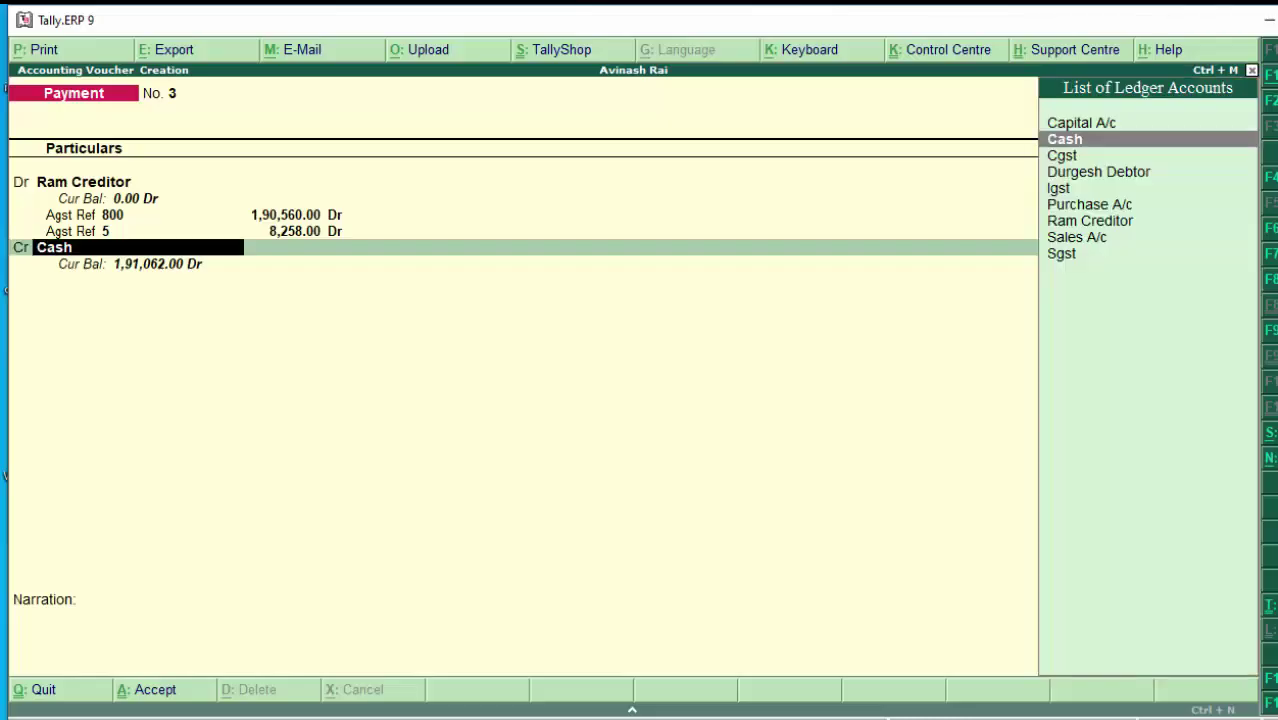
# Step: Save payment voucher No. 3 with Cash credited 1,98,818, then debit Ram Creditor on voucher No. 4
pyautogui.press('Return')
pyautogui.press('Return')
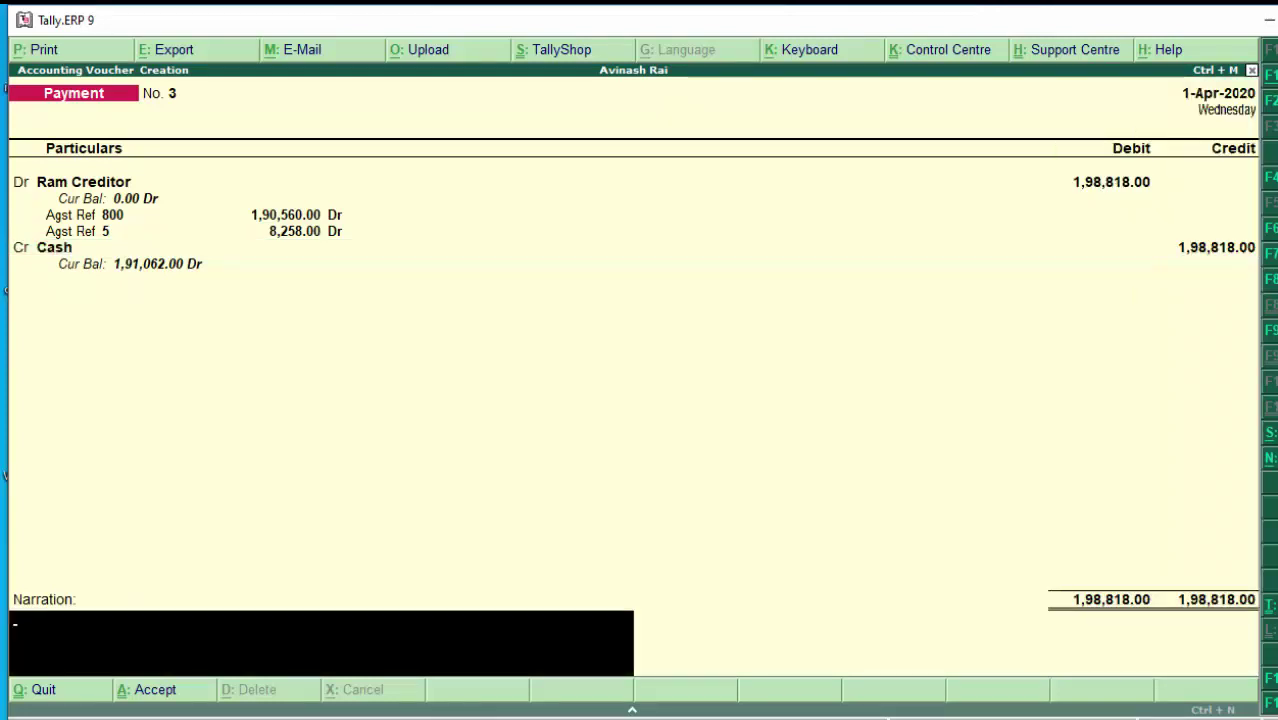
pyautogui.press('Return')
pyautogui.press('Return')
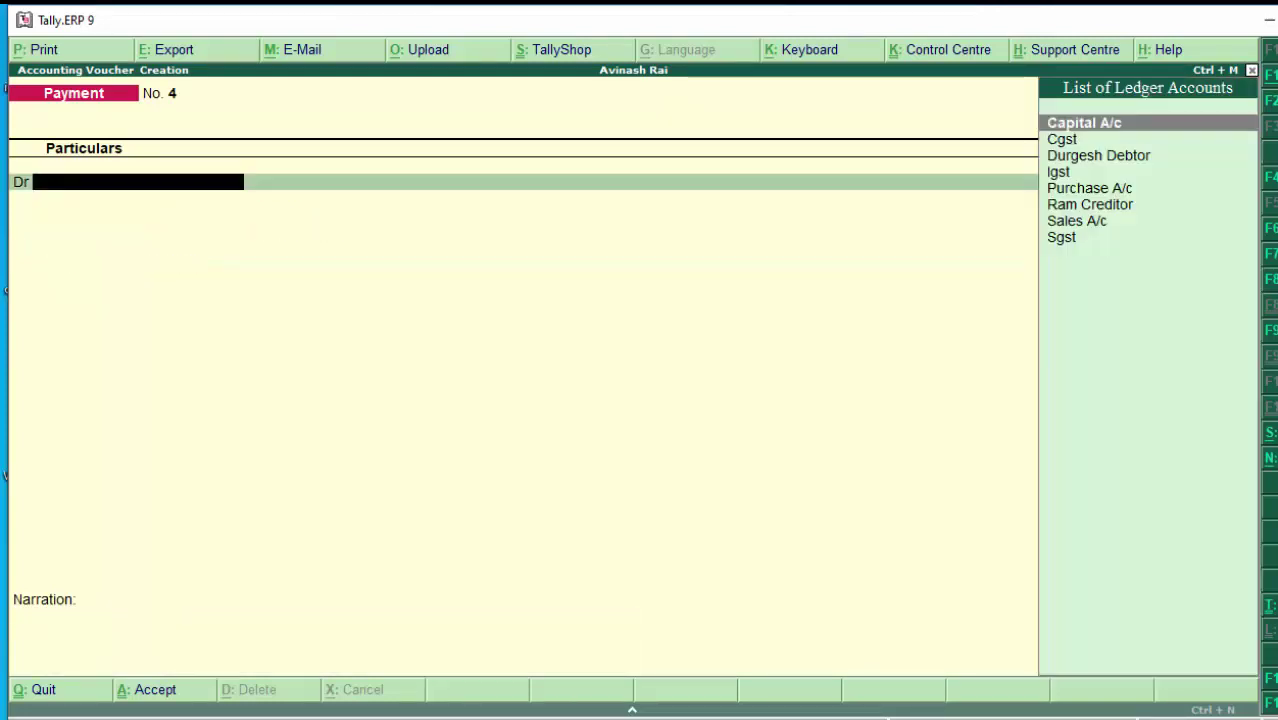
pyautogui.press('Down')
pyautogui.press('Down')
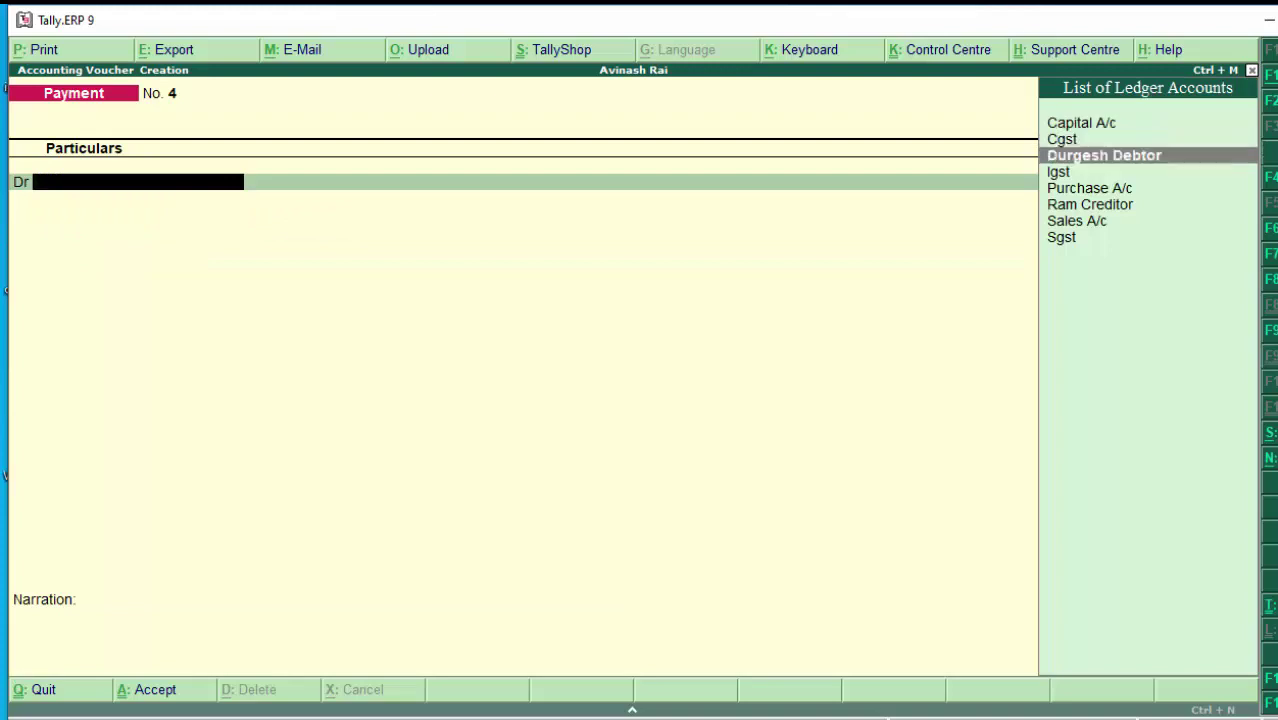
pyautogui.press('Down')
pyautogui.press('Down')
pyautogui.press('Down')
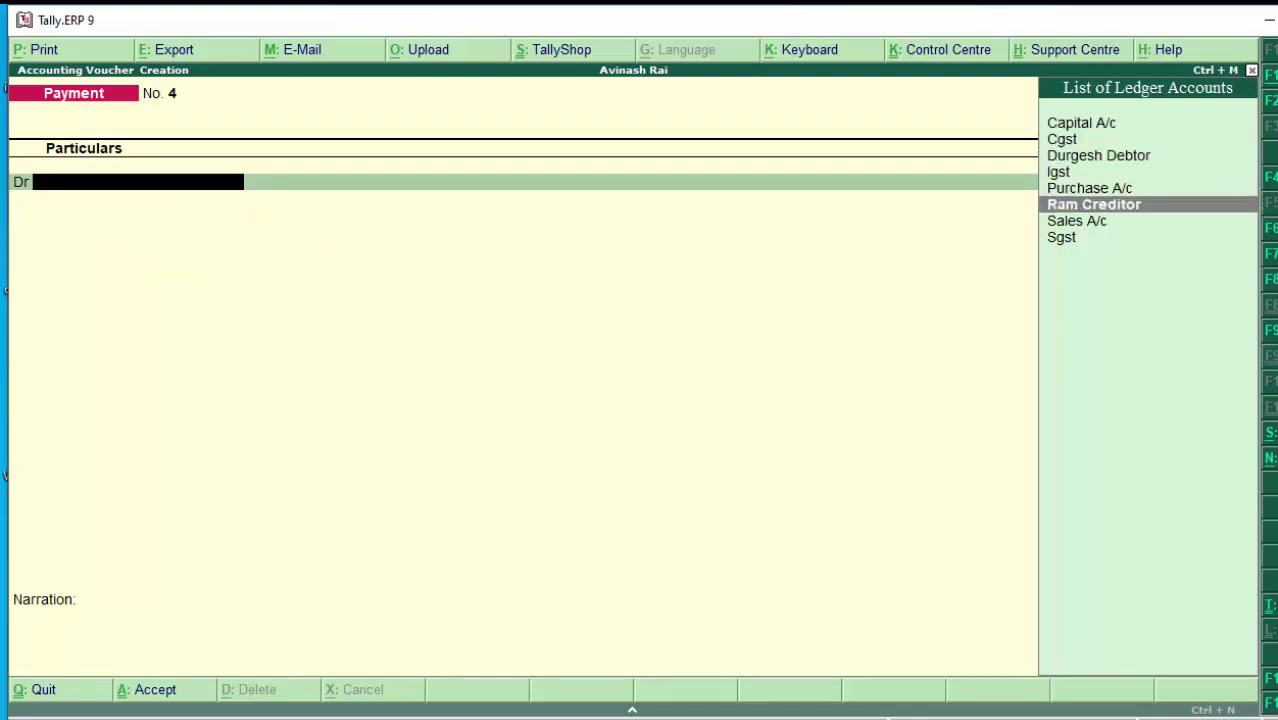
pyautogui.press('Return')
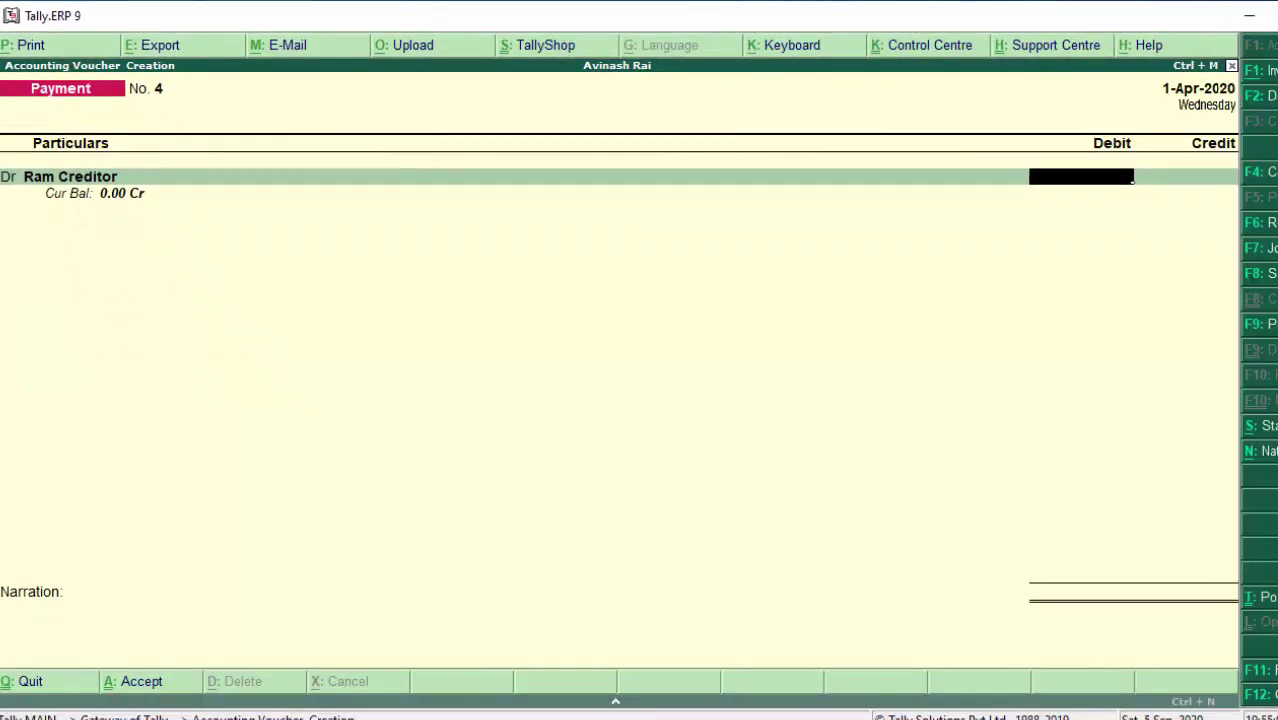
# Step: Abandon the unfinished voucher No. 4 and return to accounting voucher entry
pyautogui.press('Escape')
pyautogui.press('y')
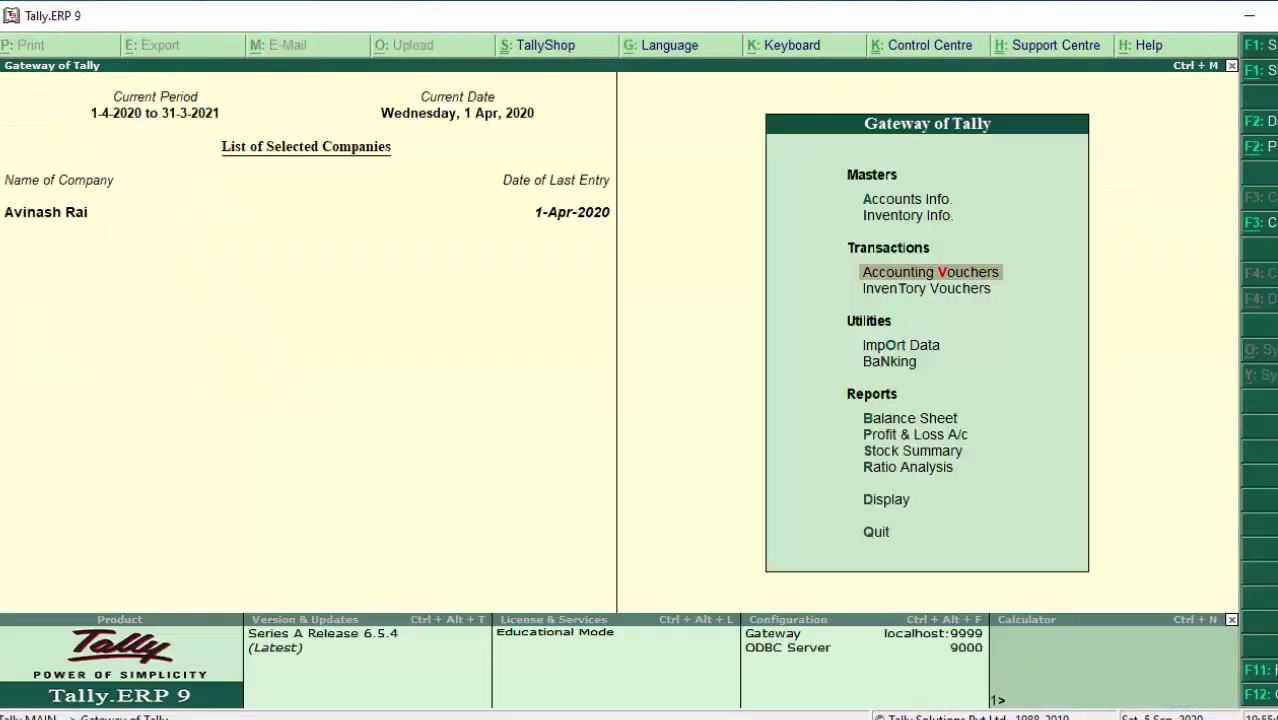
pyautogui.press('Return')
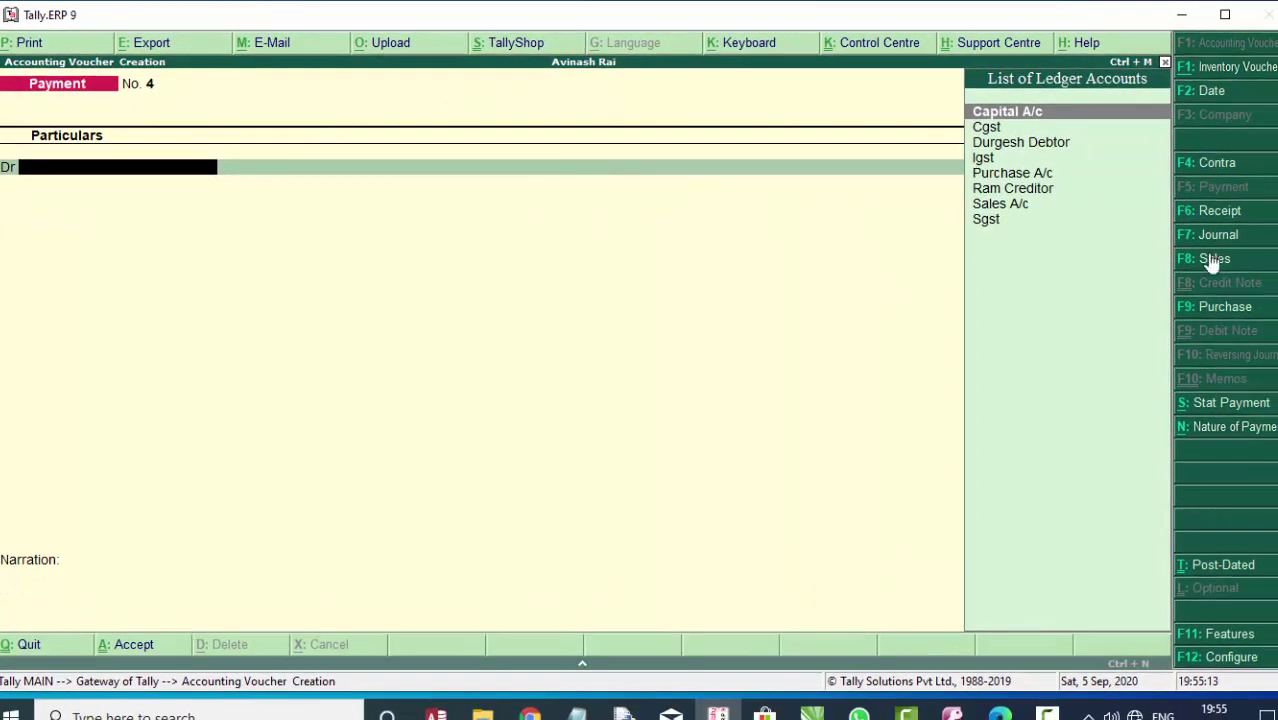
# Step: Start a sales voucher with reference number 900
pyautogui.click(1216, 266)
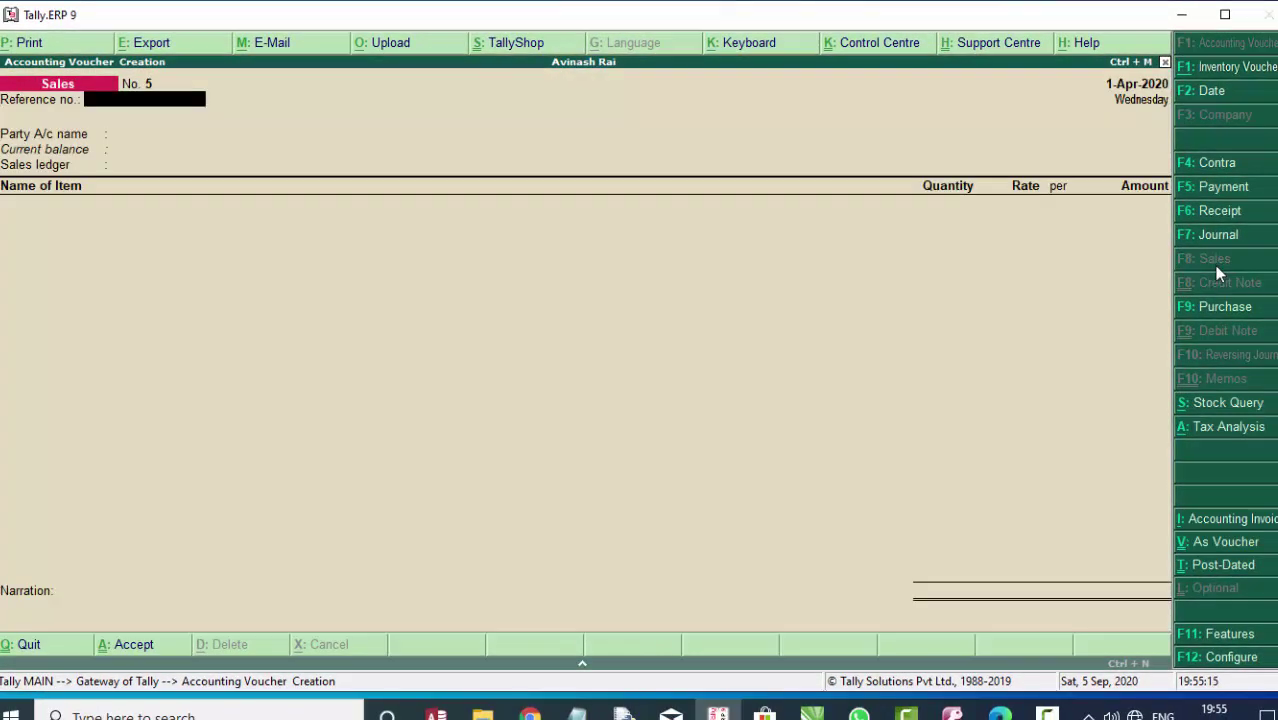
pyautogui.write('90')
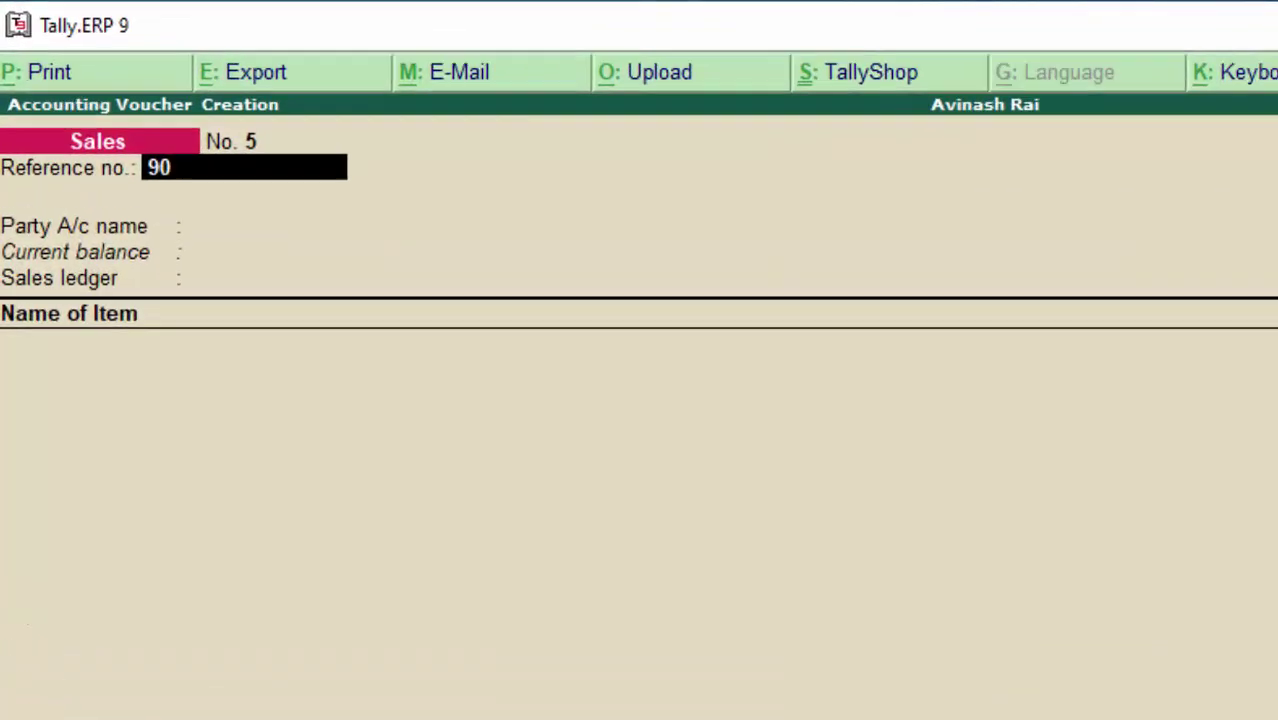
pyautogui.write('0')
pyautogui.press('Return')
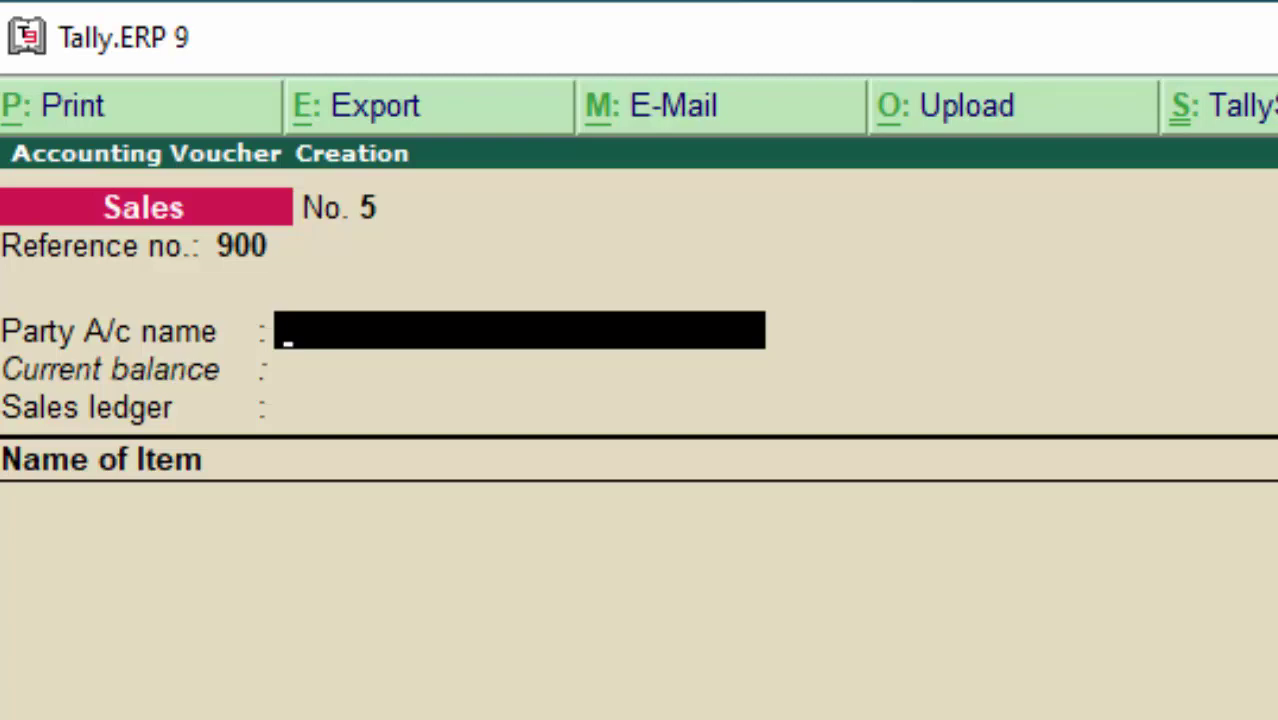
# Step: Enter buyer address 'MP Bhopal' and state Madhya Pradesh in the party details
pyautogui.press('Return')
pyautogui.press('Return')
pyautogui.press('Return')
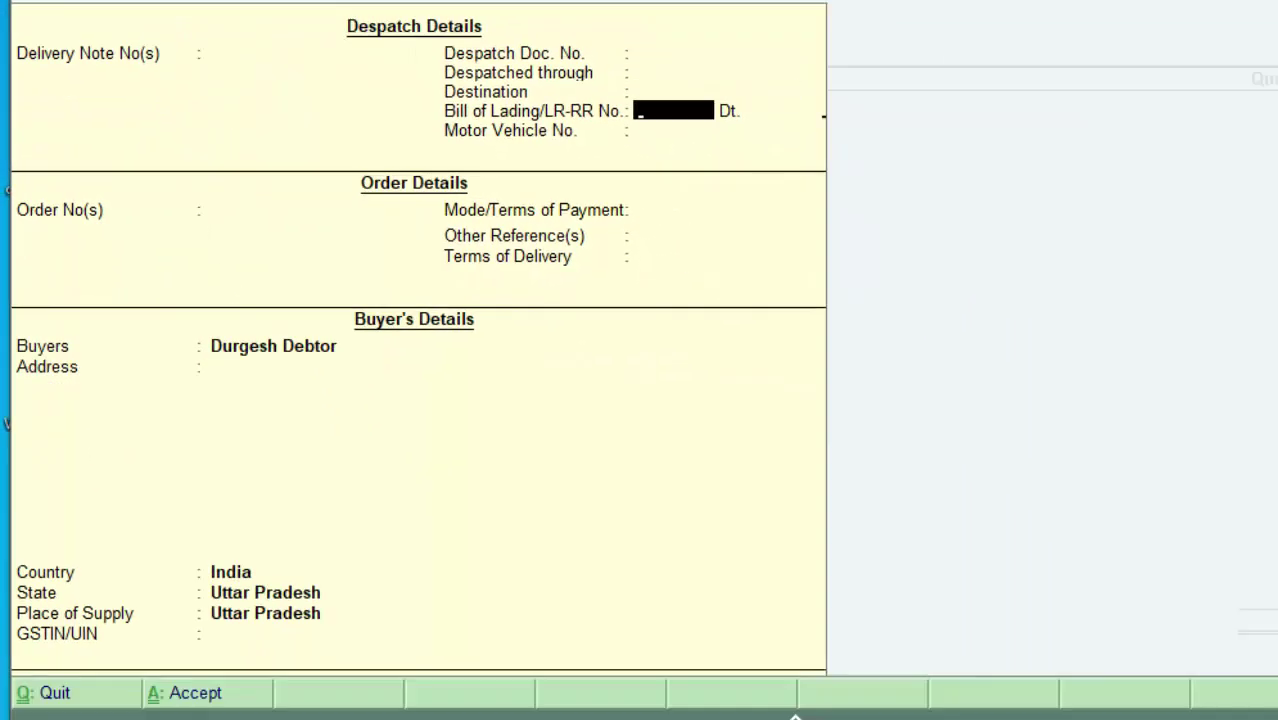
pyautogui.press('Return')
pyautogui.press('Return')
pyautogui.press('Return')
pyautogui.press('Return')
pyautogui.press('Return')
pyautogui.press('Return')
pyautogui.press('Return')
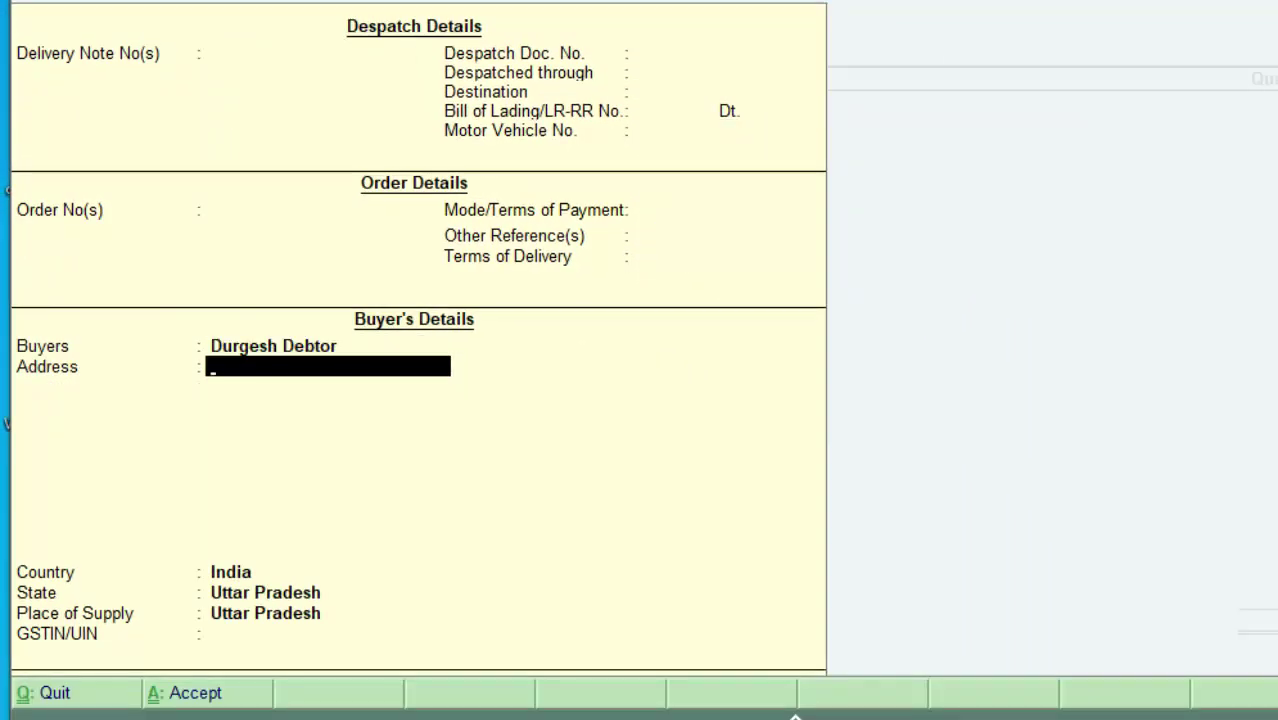
pyautogui.write('MP')
pyautogui.write(' B')
pyautogui.write('hopa')
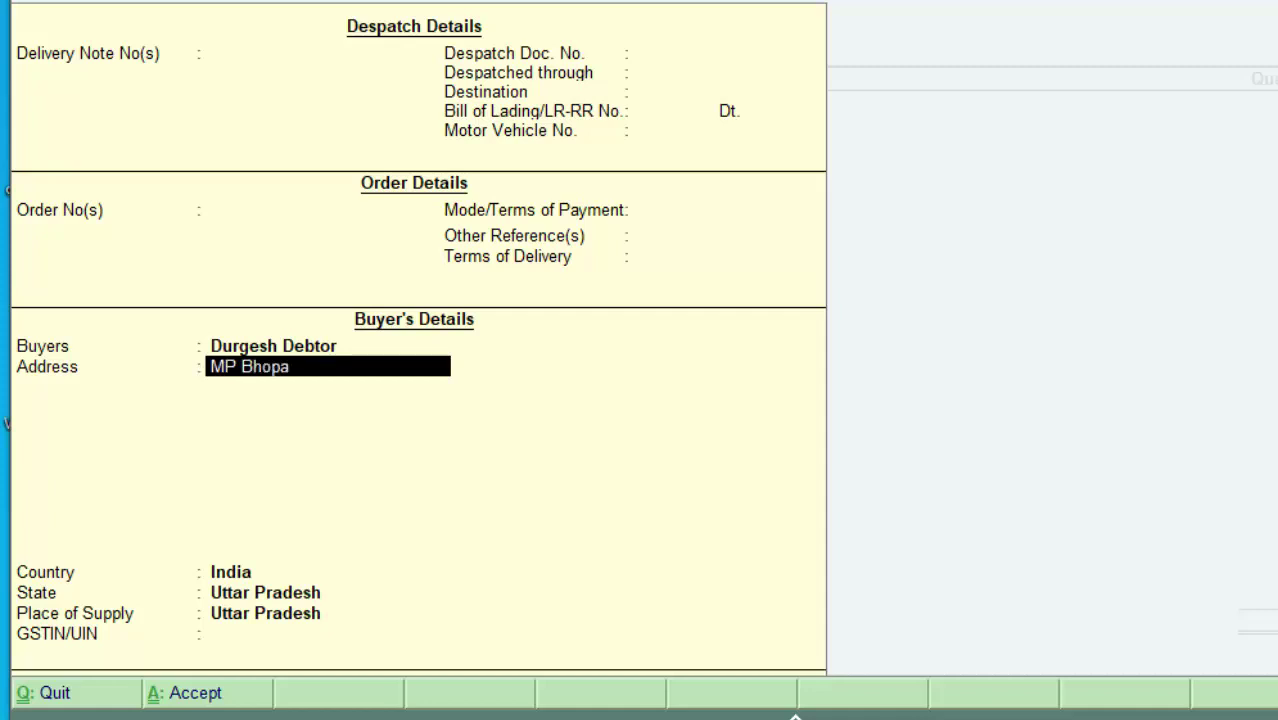
pyautogui.write('L')
pyautogui.press('BackSpace')
pyautogui.write('l')
pyautogui.press('Return')
pyautogui.press('Return')
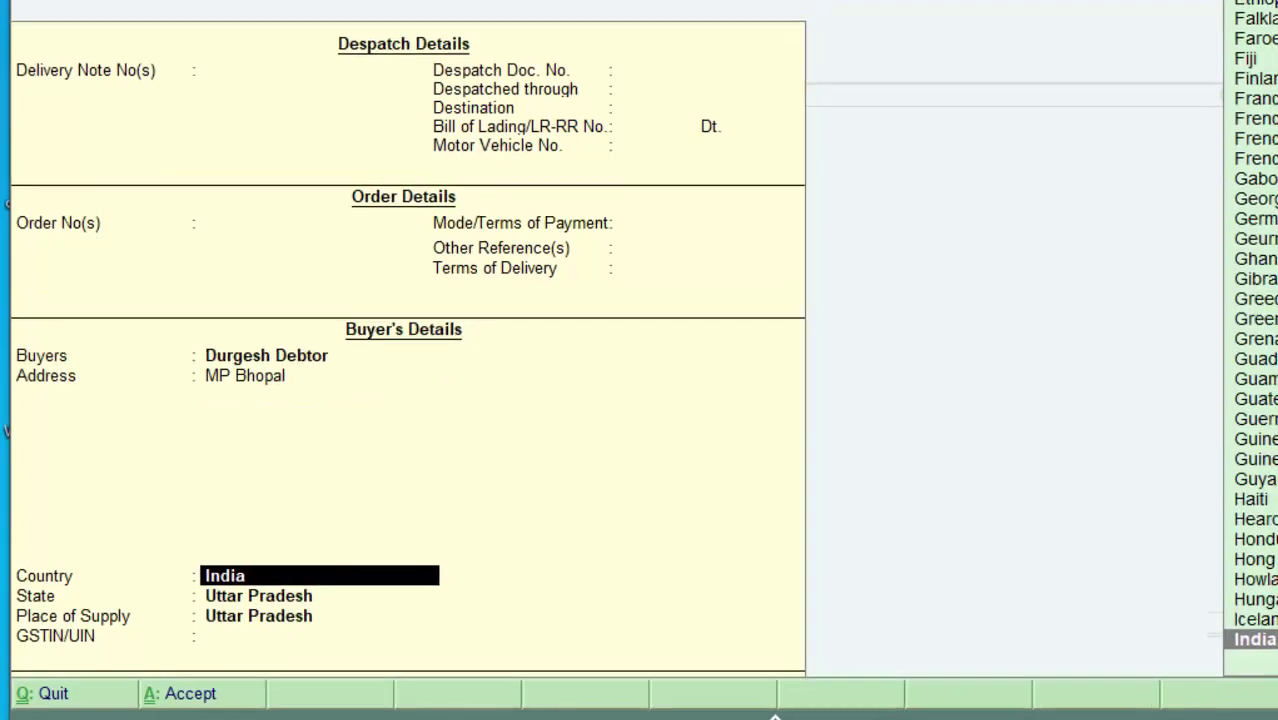
pyautogui.press('Return')
pyautogui.write('M')
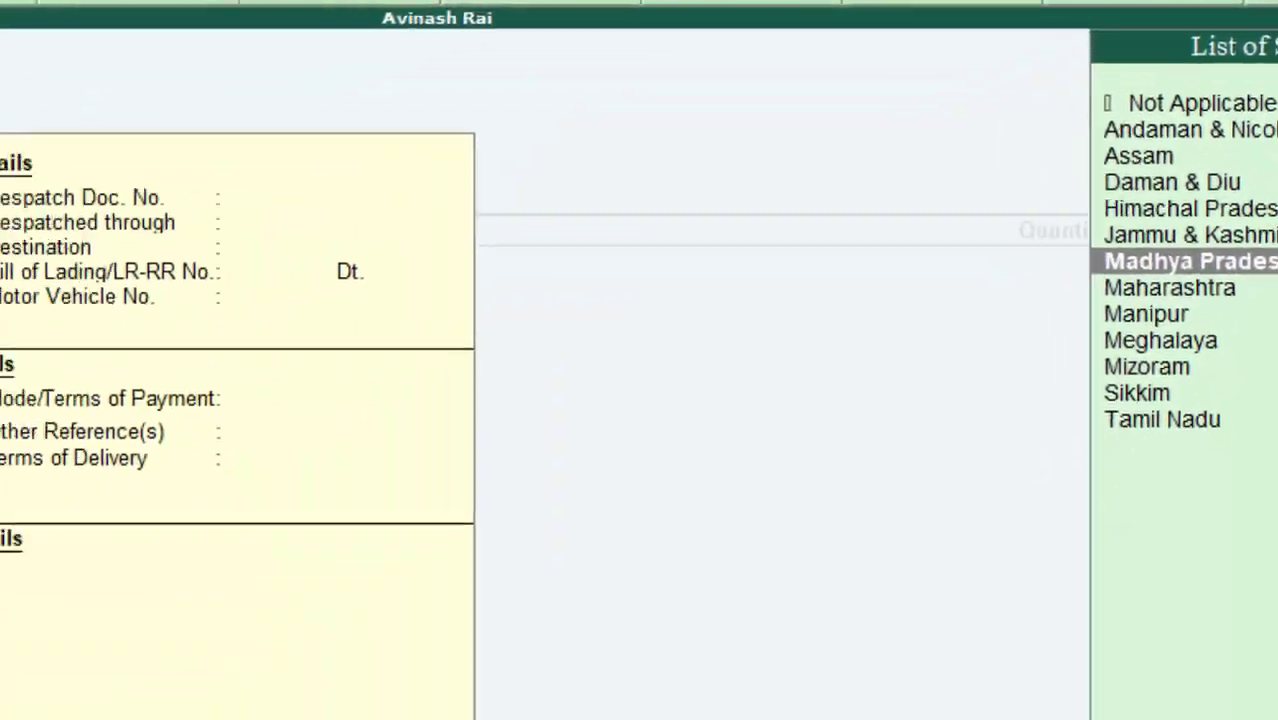
pyautogui.press('Return')
pyautogui.press('Return')
pyautogui.press('Return')
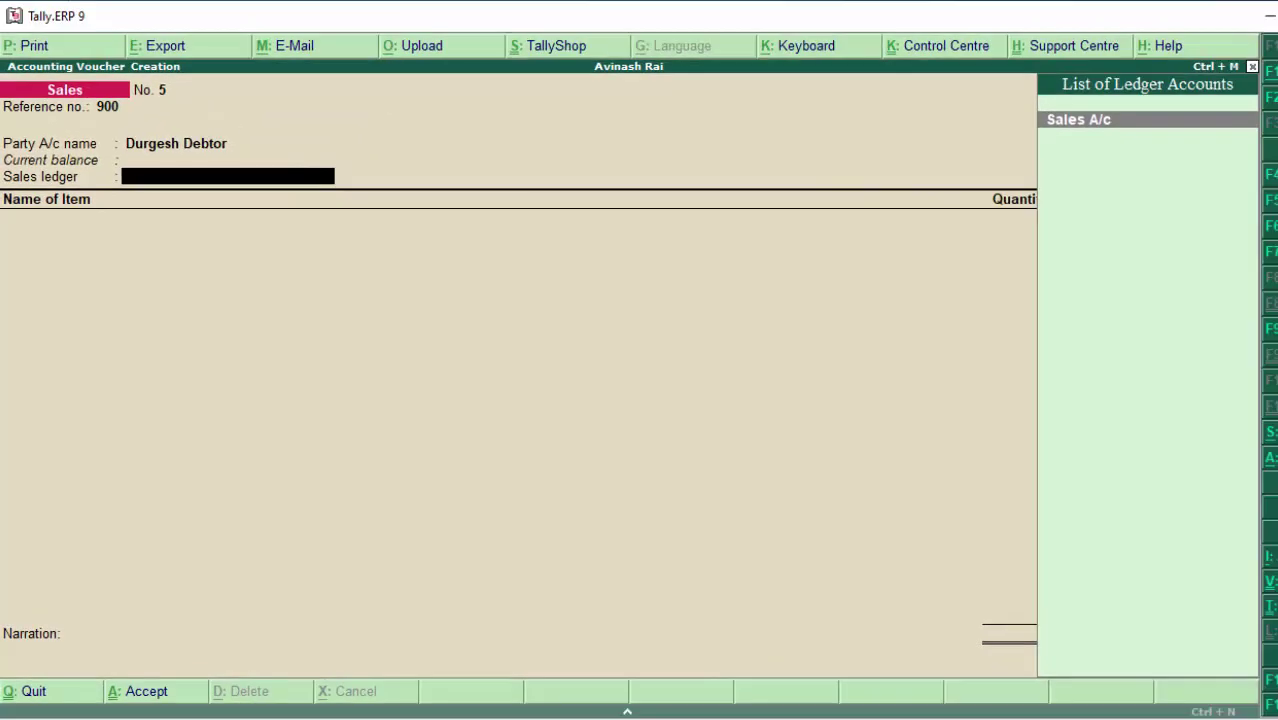
pyautogui.press('Return')
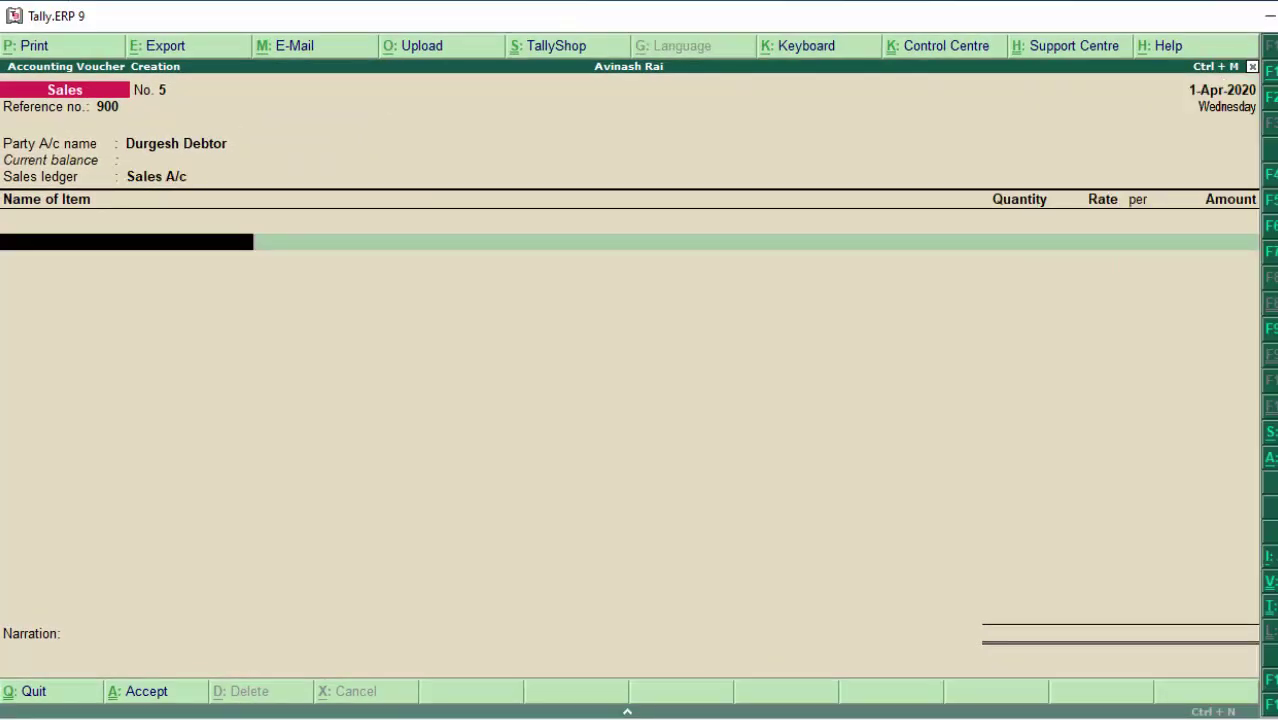
# Step: Add Keyboard, 75 at 200.00 for 15,000.00, and pick LCd as the second item
pyautogui.write('K')
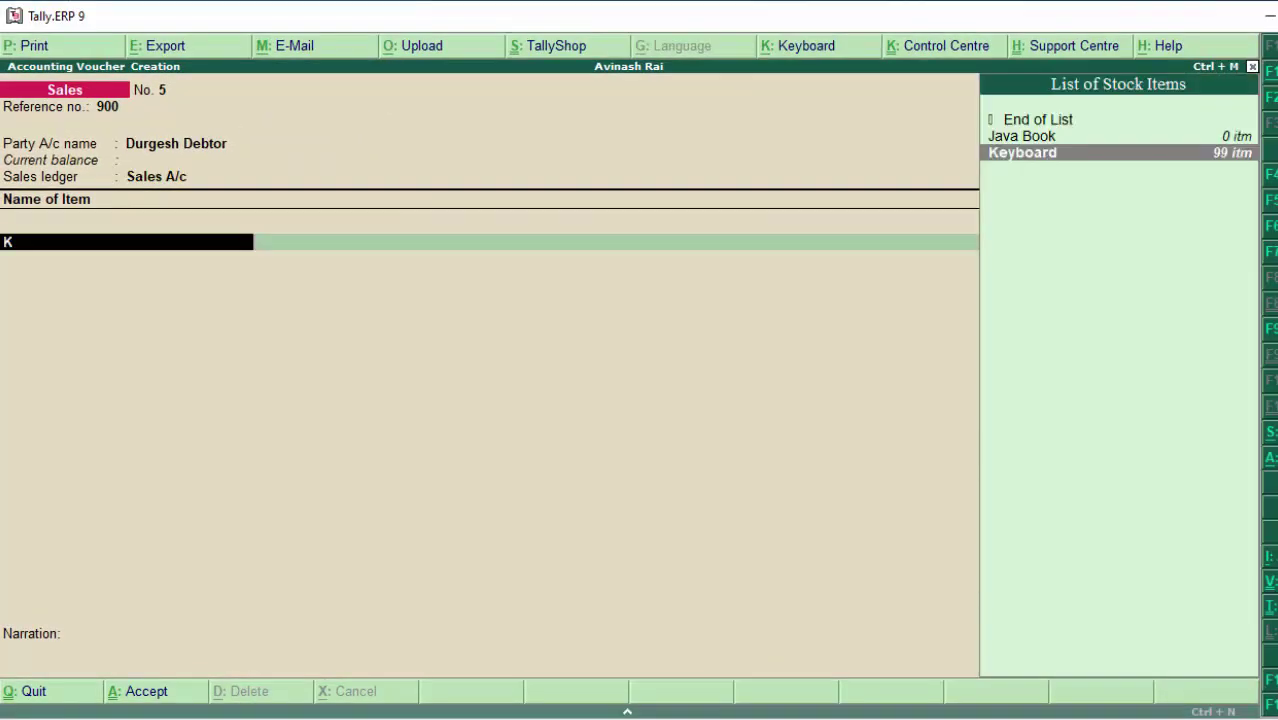
pyautogui.press('Return')
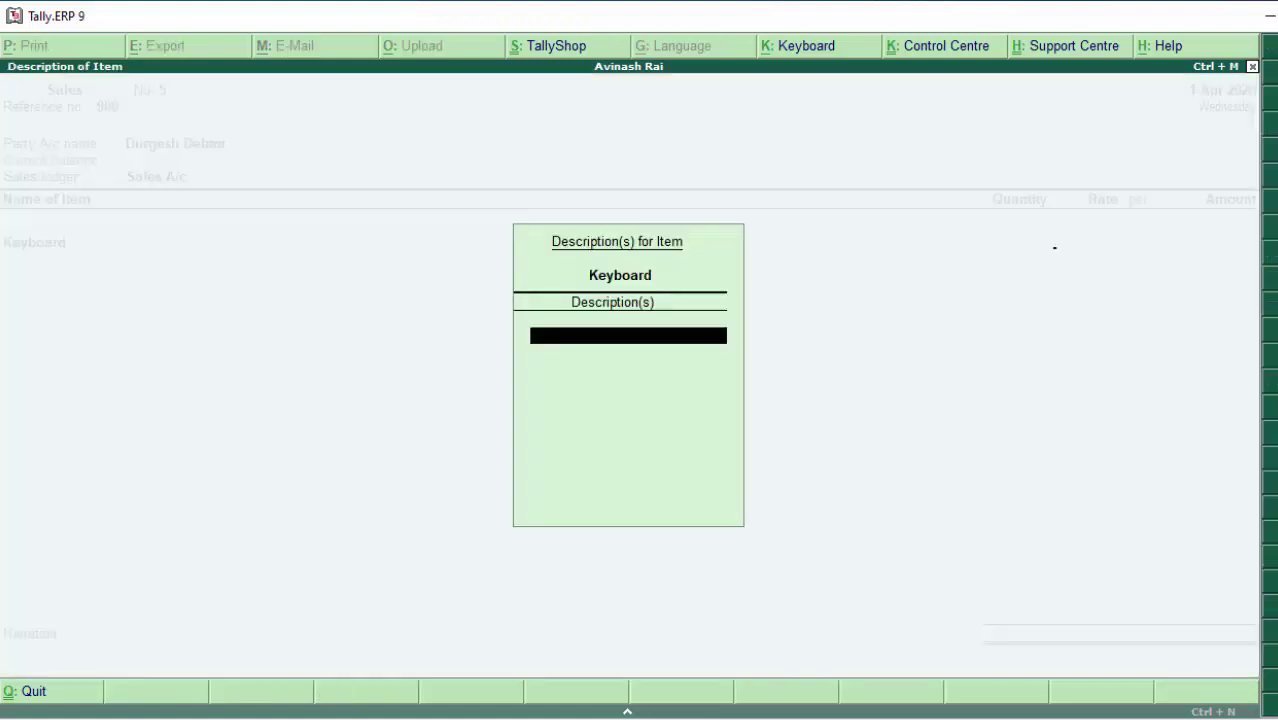
pyautogui.press('Return')
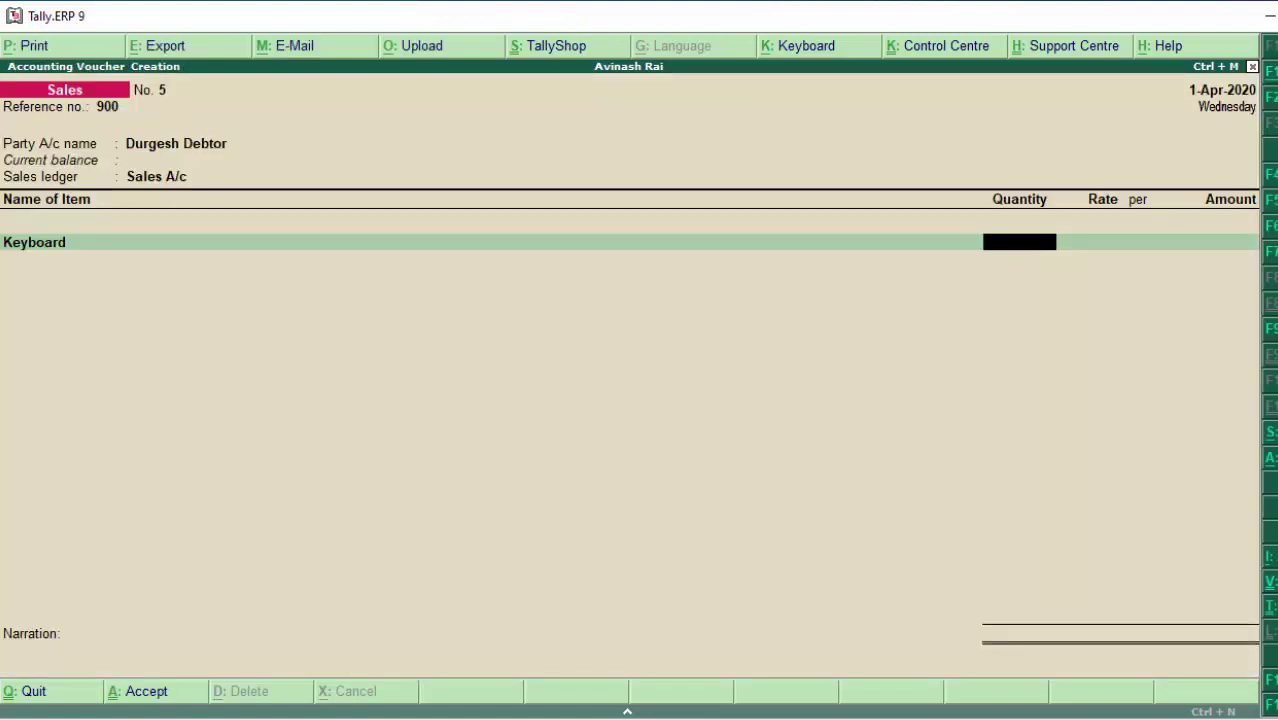
pyautogui.write('75')
pyautogui.press('Return')
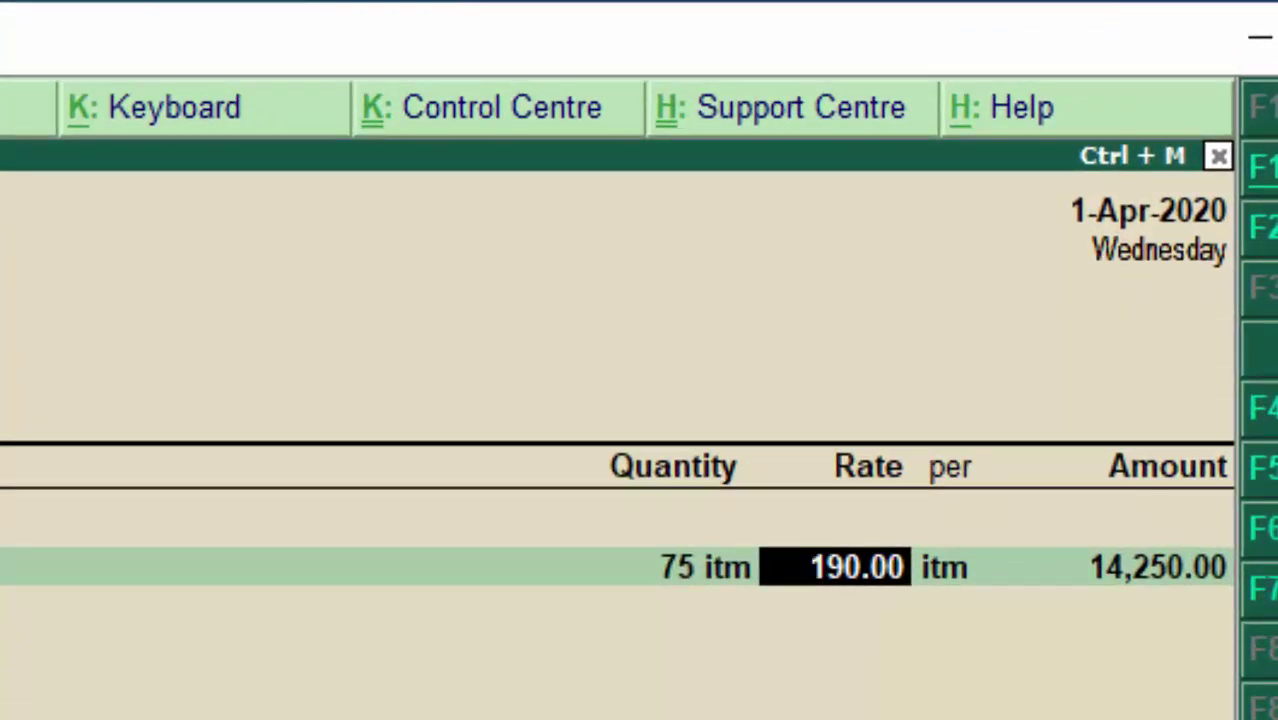
pyautogui.write('200')
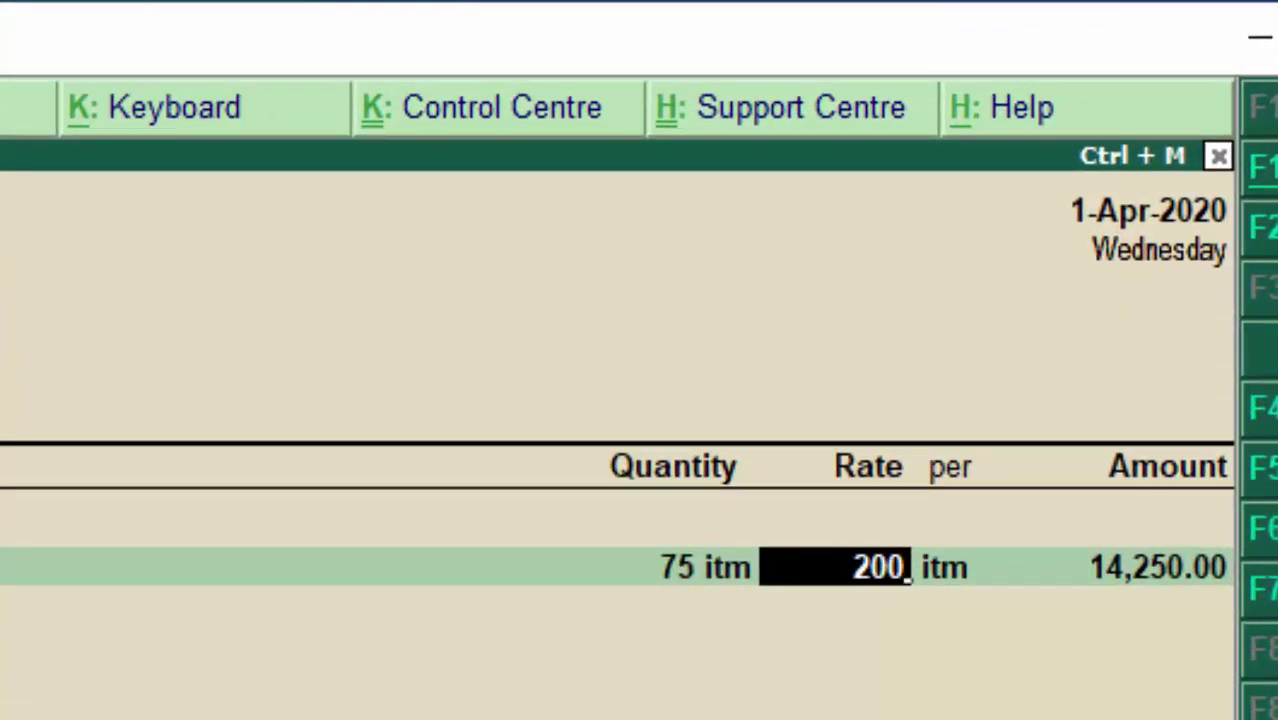
pyautogui.press('Return')
pyautogui.press('Return')
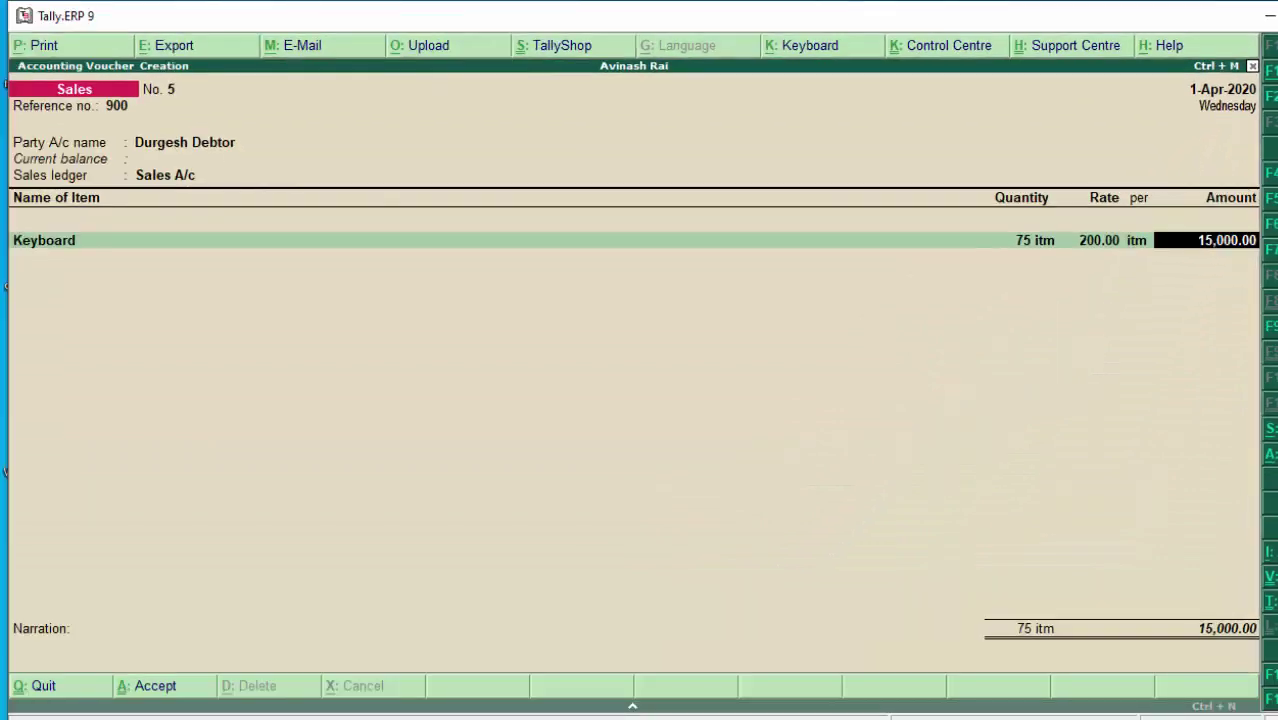
pyautogui.press('Return')
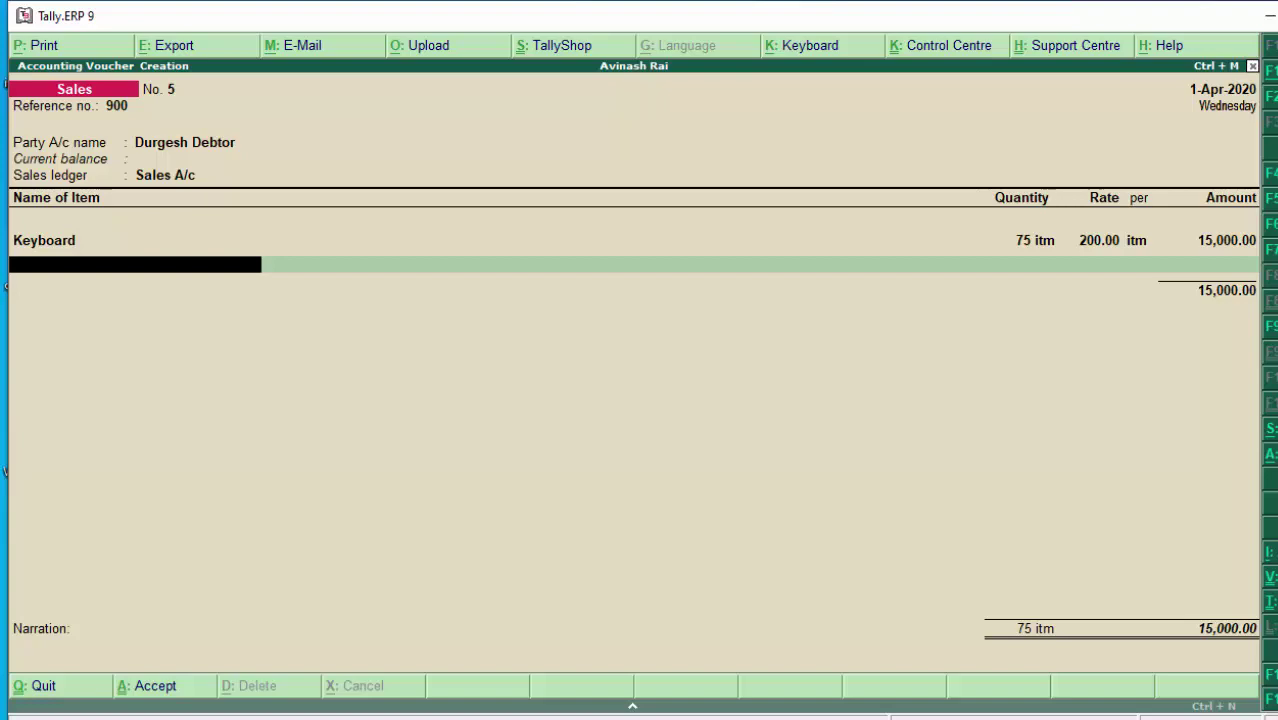
pyautogui.write('L')
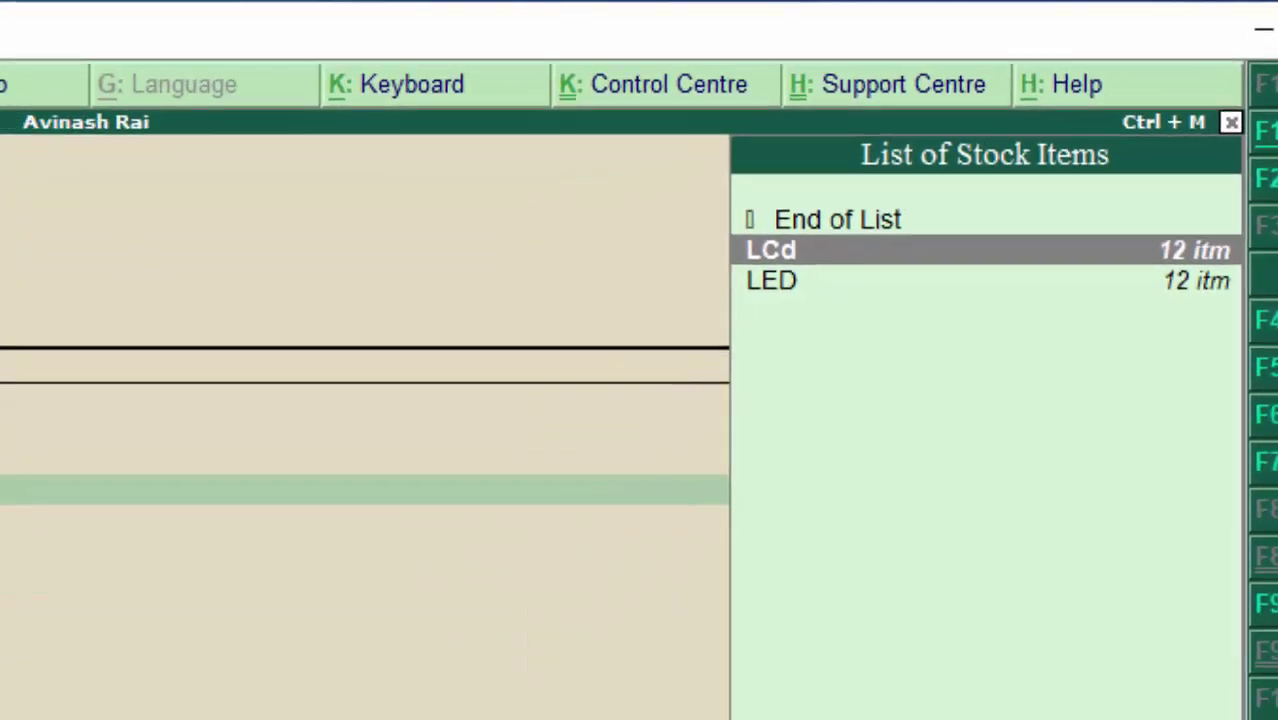
pyautogui.press('Return')
pyautogui.press('Return')
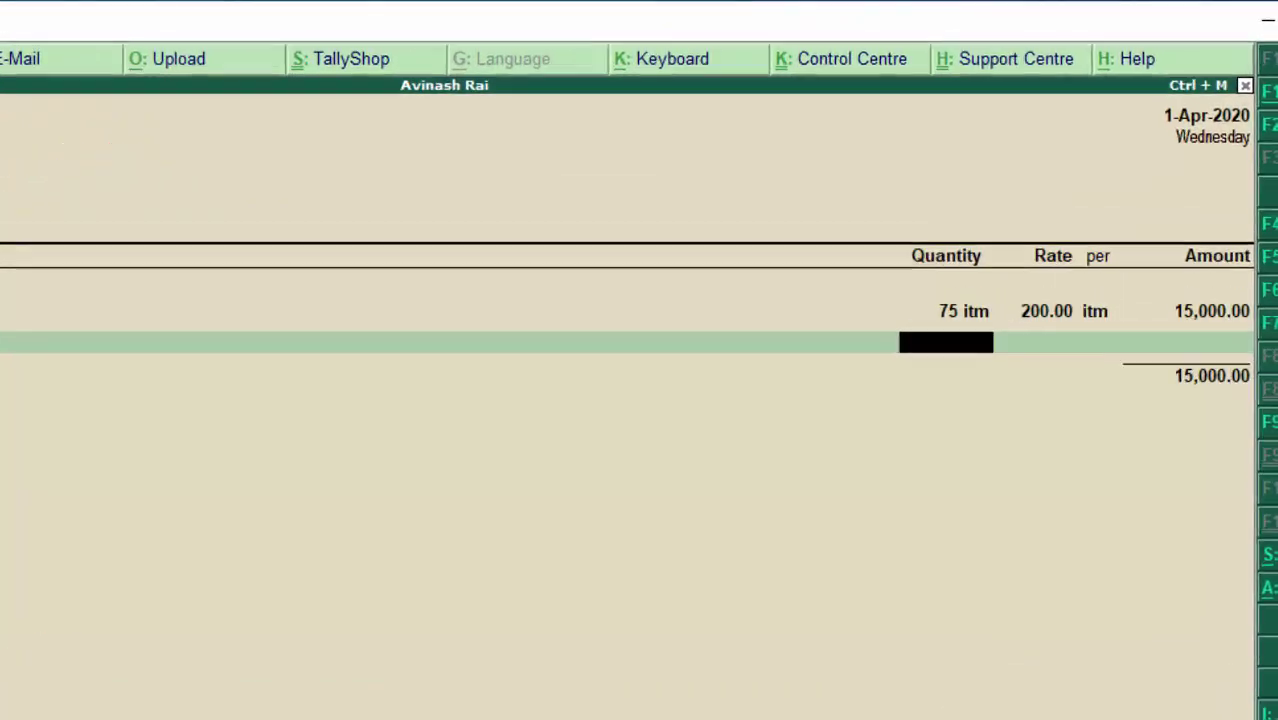
# Step: Enter LCd with quantity 10 at a rate of 7,500.00
pyautogui.write('1')
pyautogui.write('0')
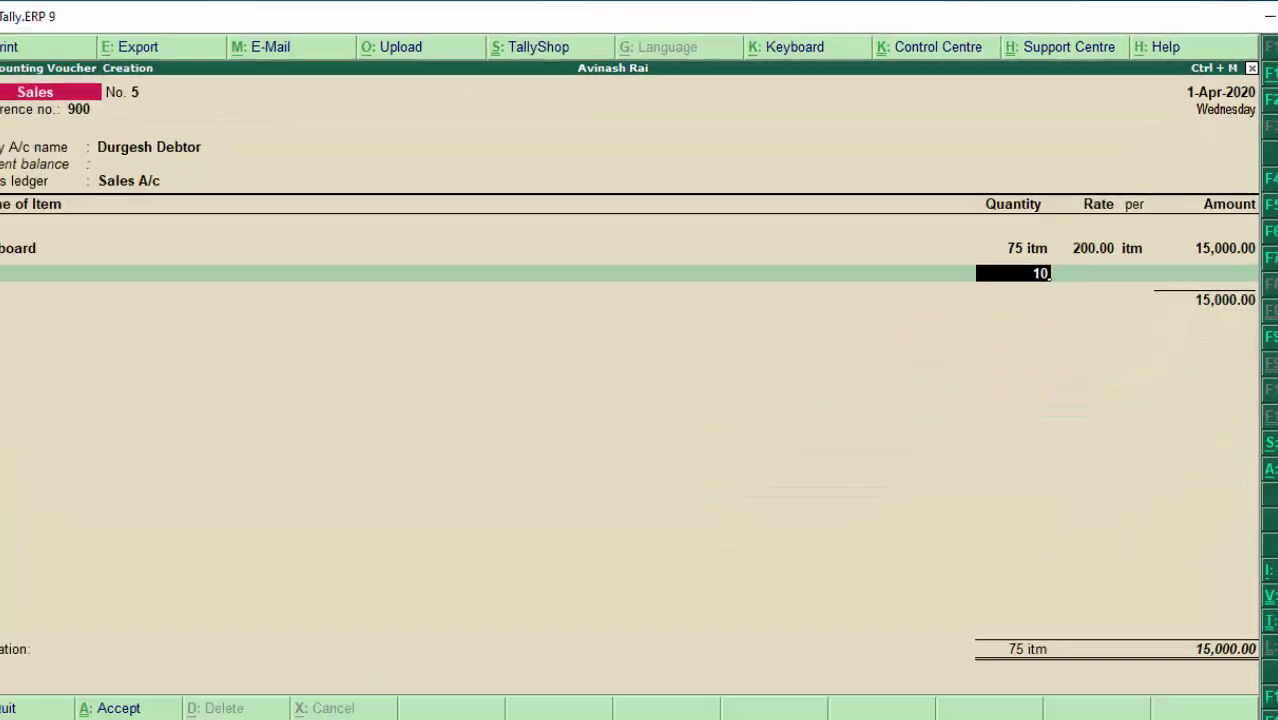
pyautogui.press('Return')
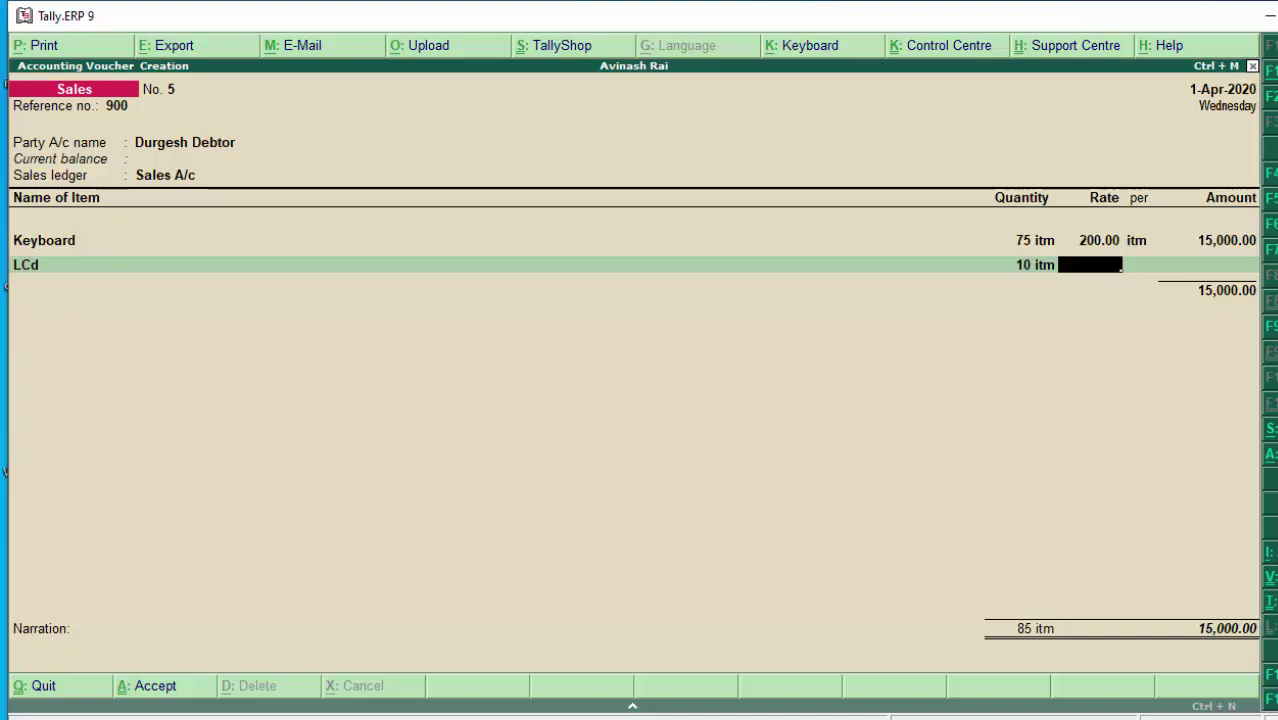
pyautogui.write('75')
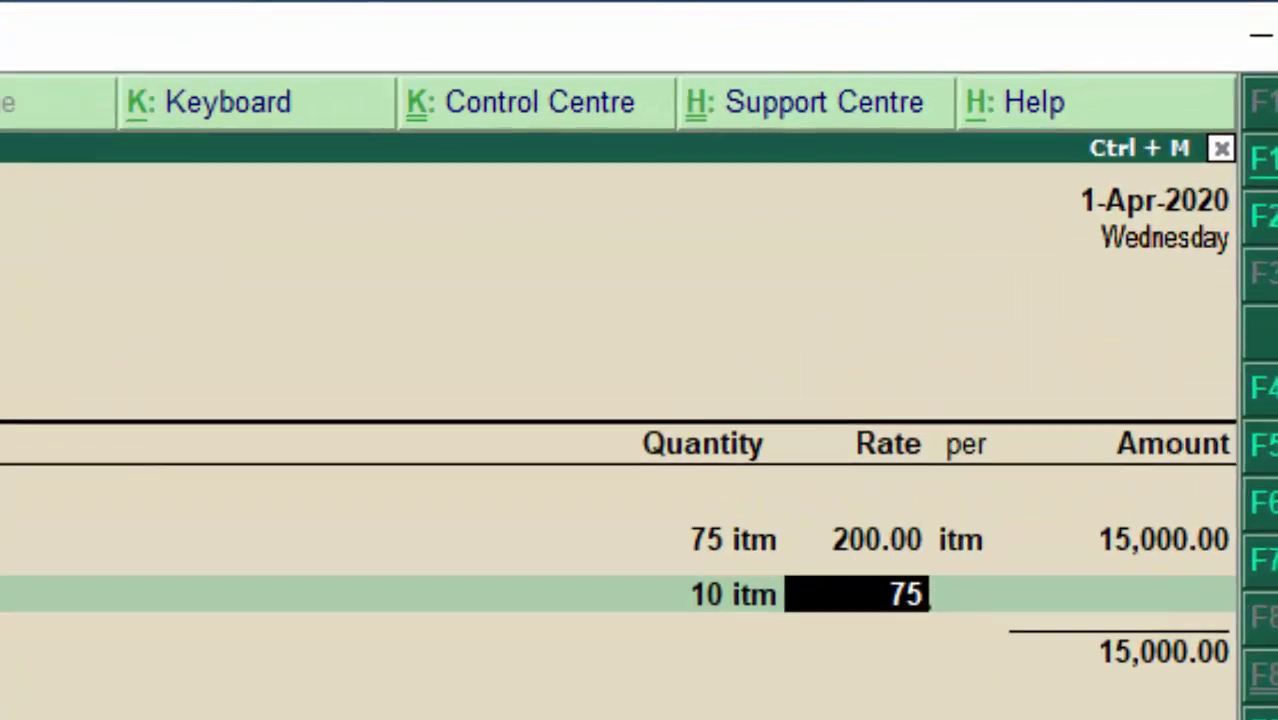
pyautogui.write('00')
pyautogui.press('Return')
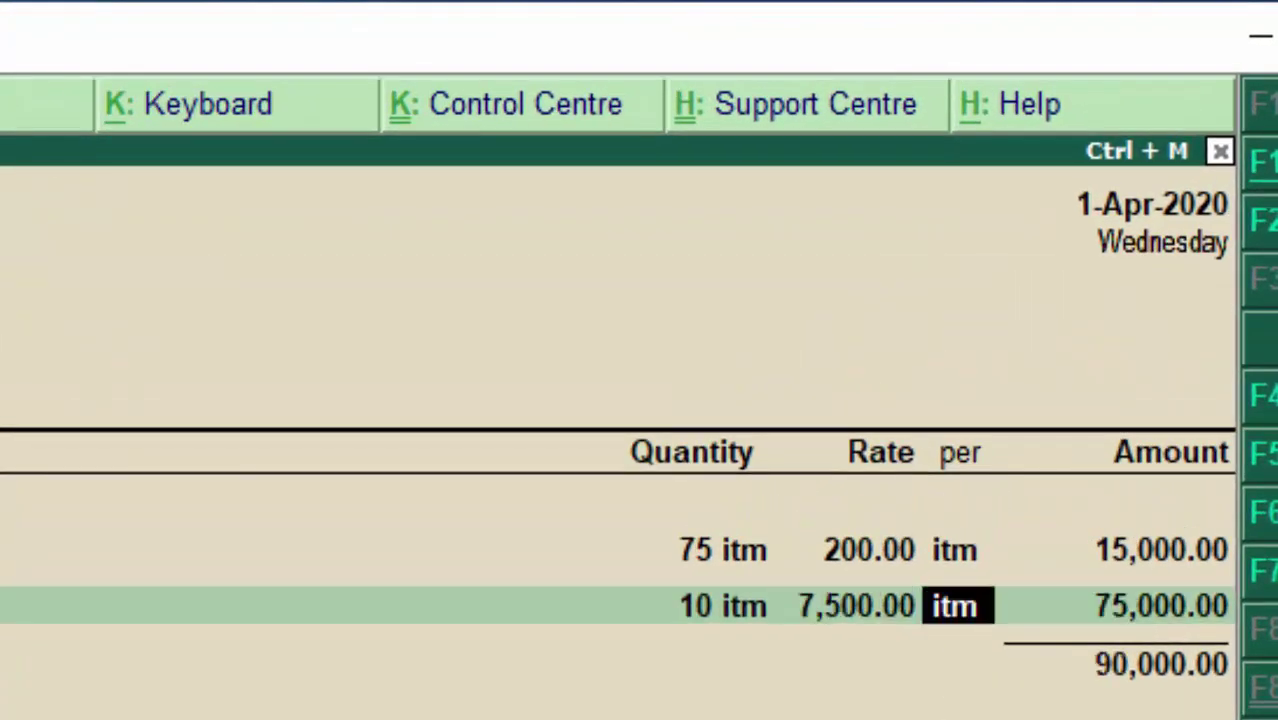
pyautogui.press('Return')
pyautogui.press('Return')
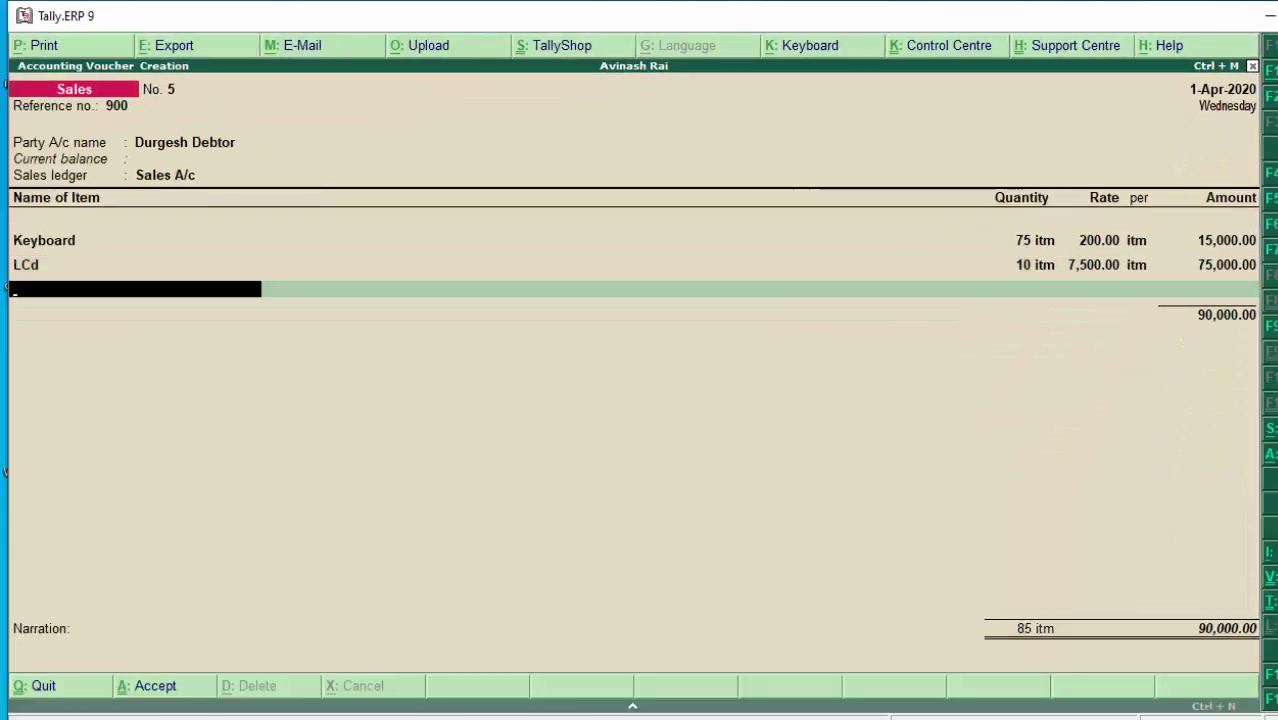
# Step: Add LED, 3 at 7,600.00, and review the GST tax analysis
pyautogui.write('L')
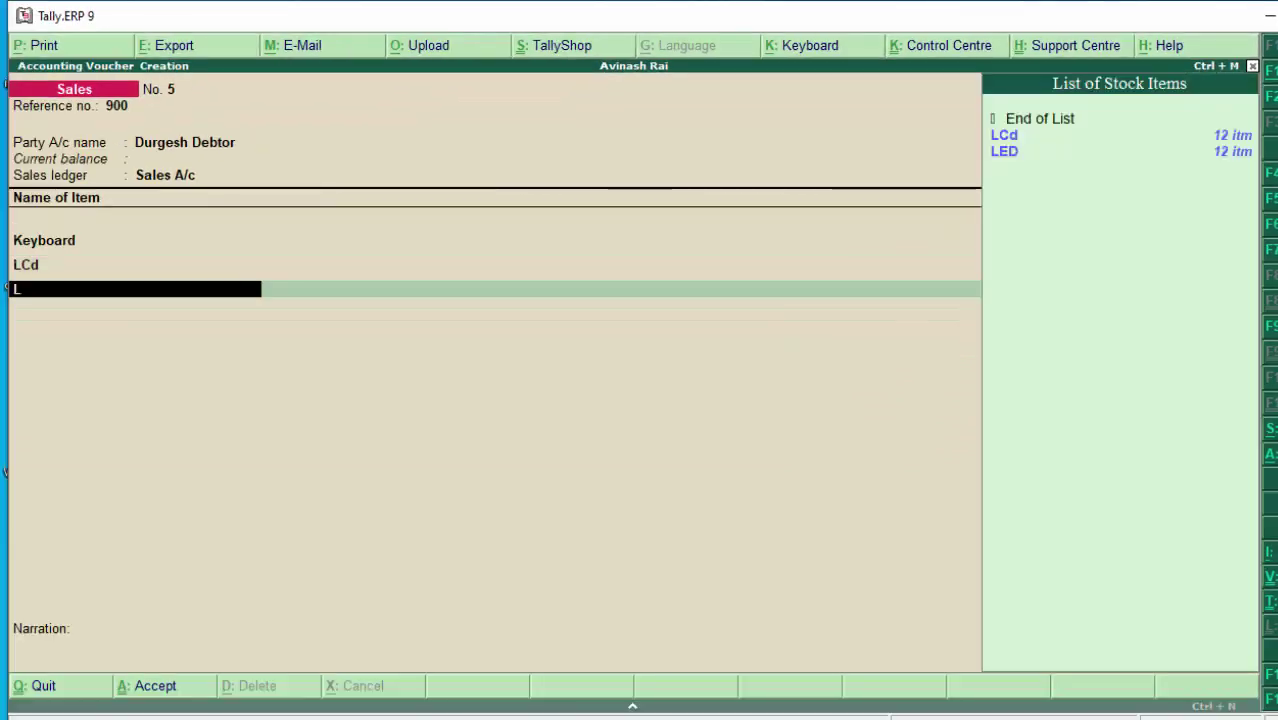
pyautogui.press('Down')
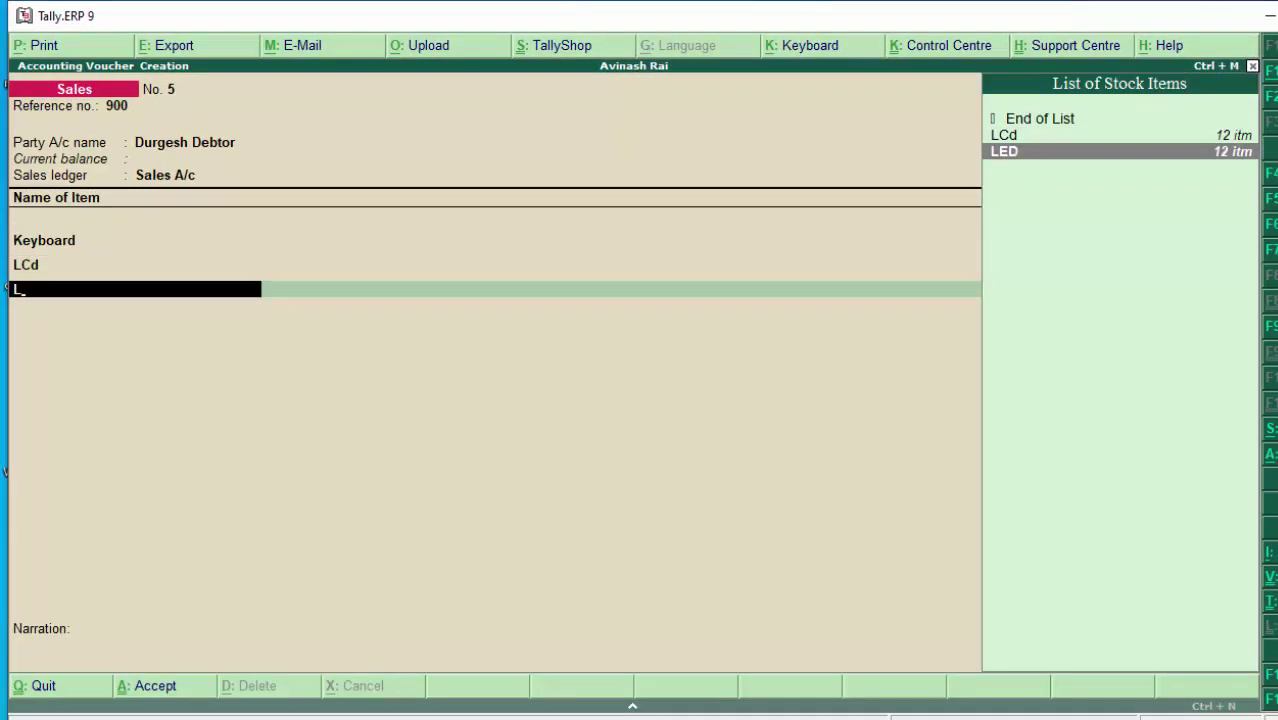
pyautogui.press('Return')
pyautogui.press('Return')
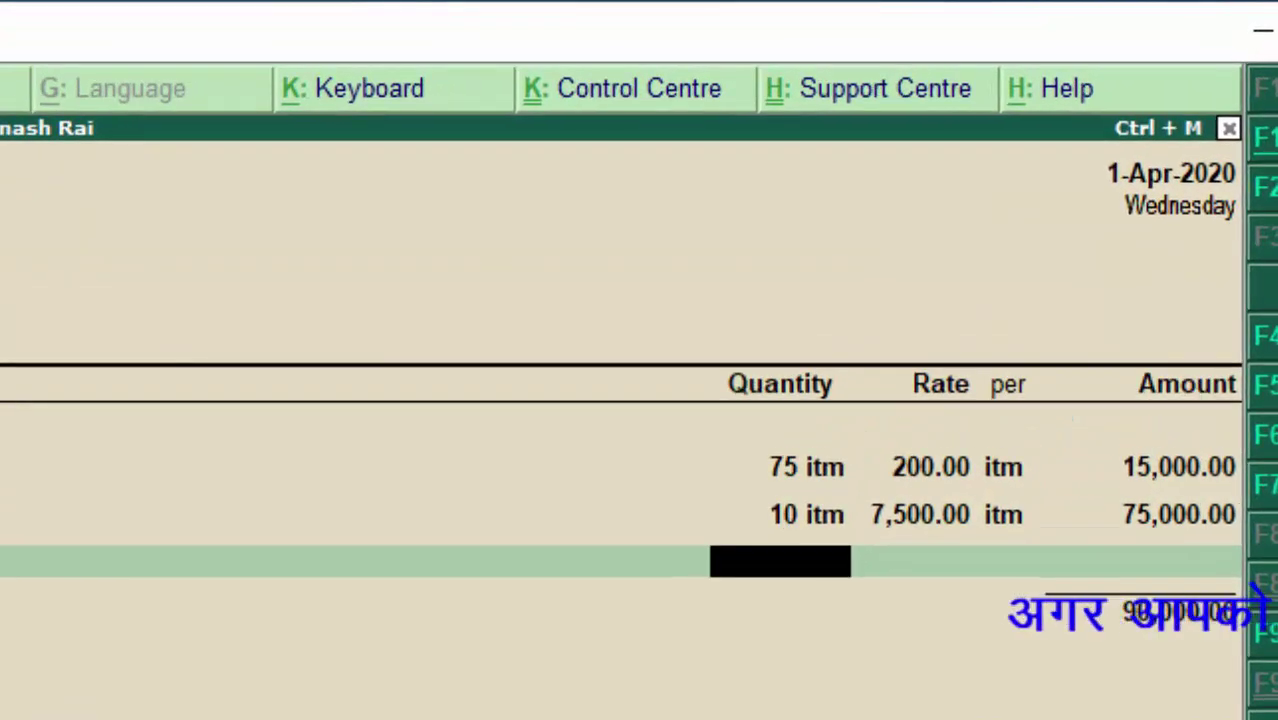
pyautogui.write('3')
pyautogui.press('Return')
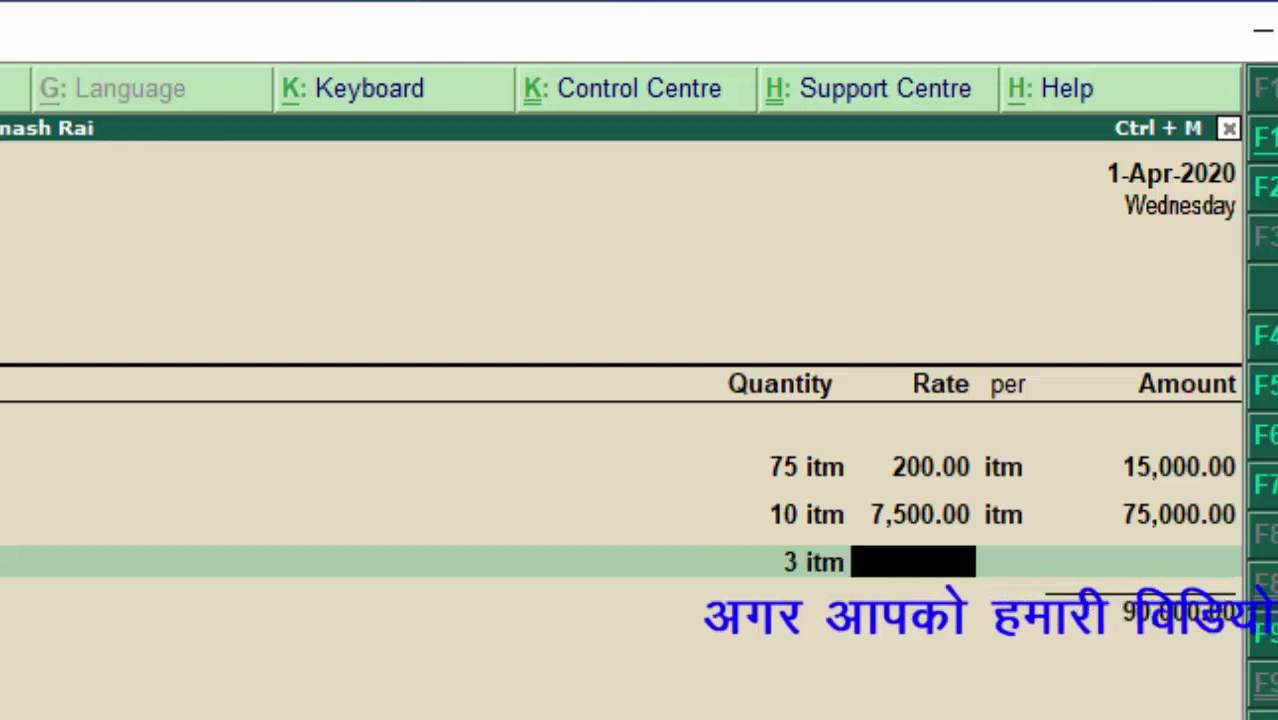
pyautogui.write('7')
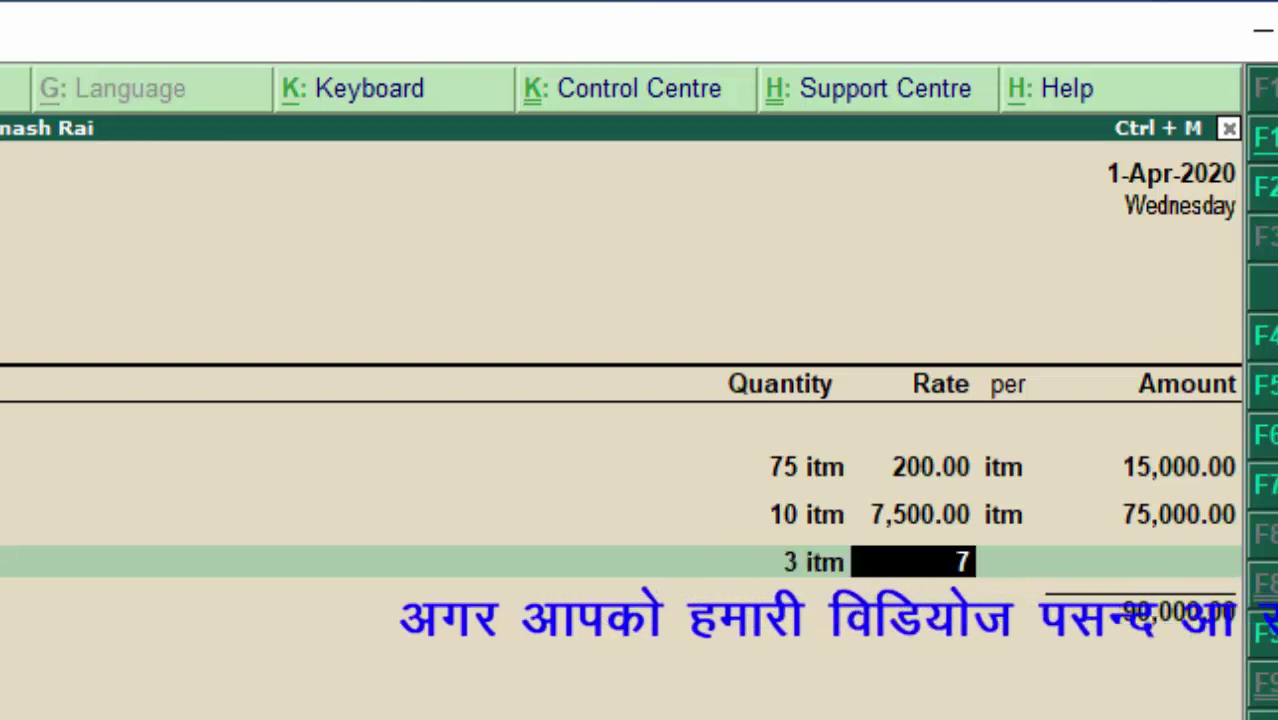
pyautogui.write(',600')
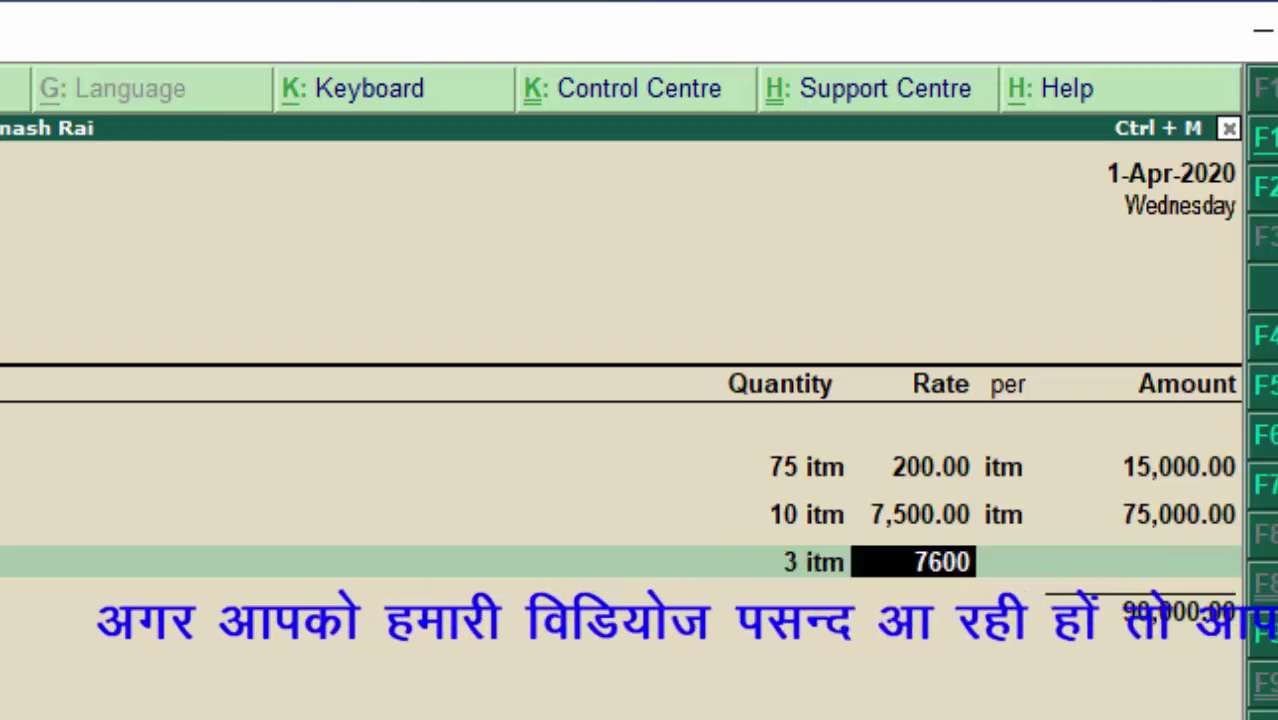
pyautogui.press('Return')
pyautogui.press('Return')
pyautogui.press('Return')
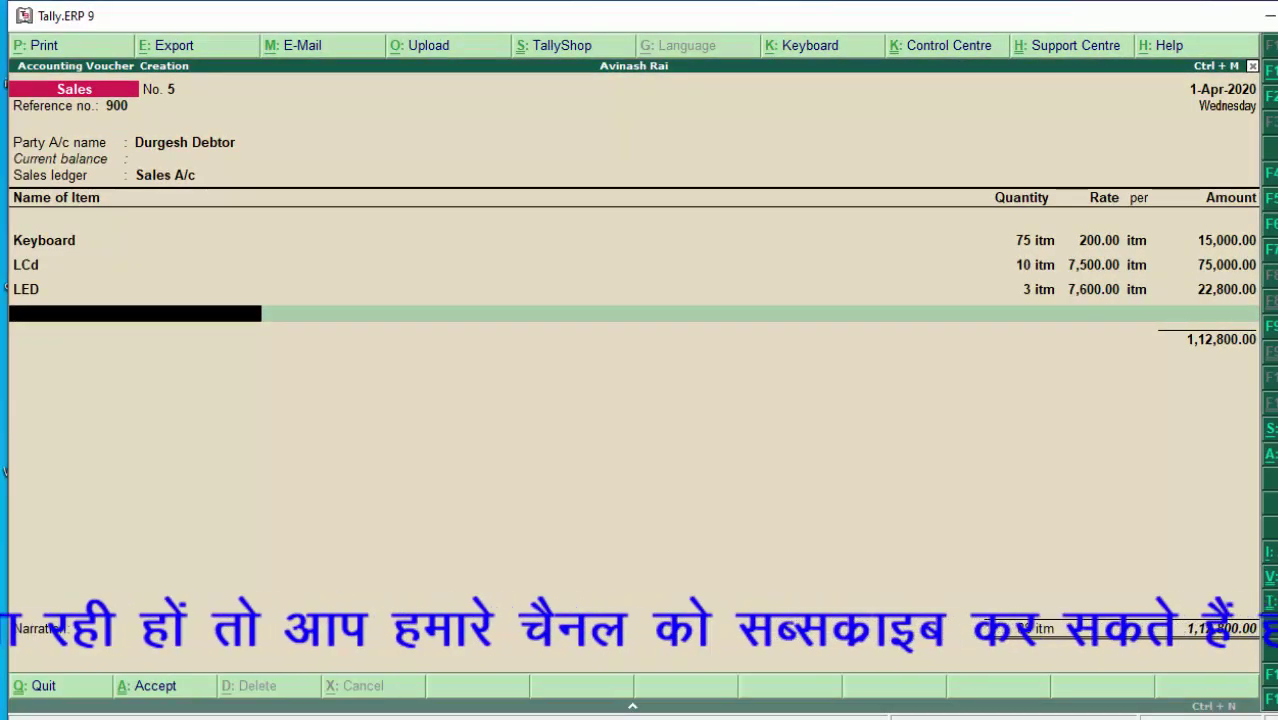
pyautogui.hotkey('alt', 'a')
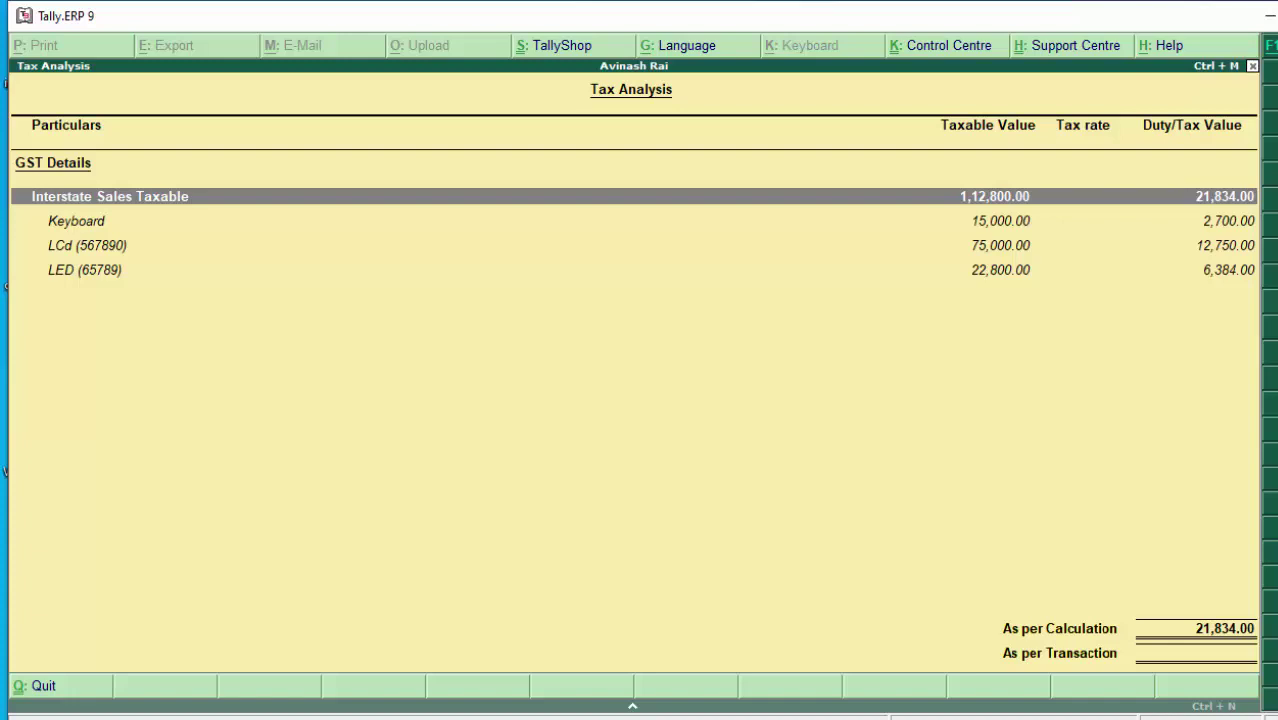
pyautogui.press('Escape')
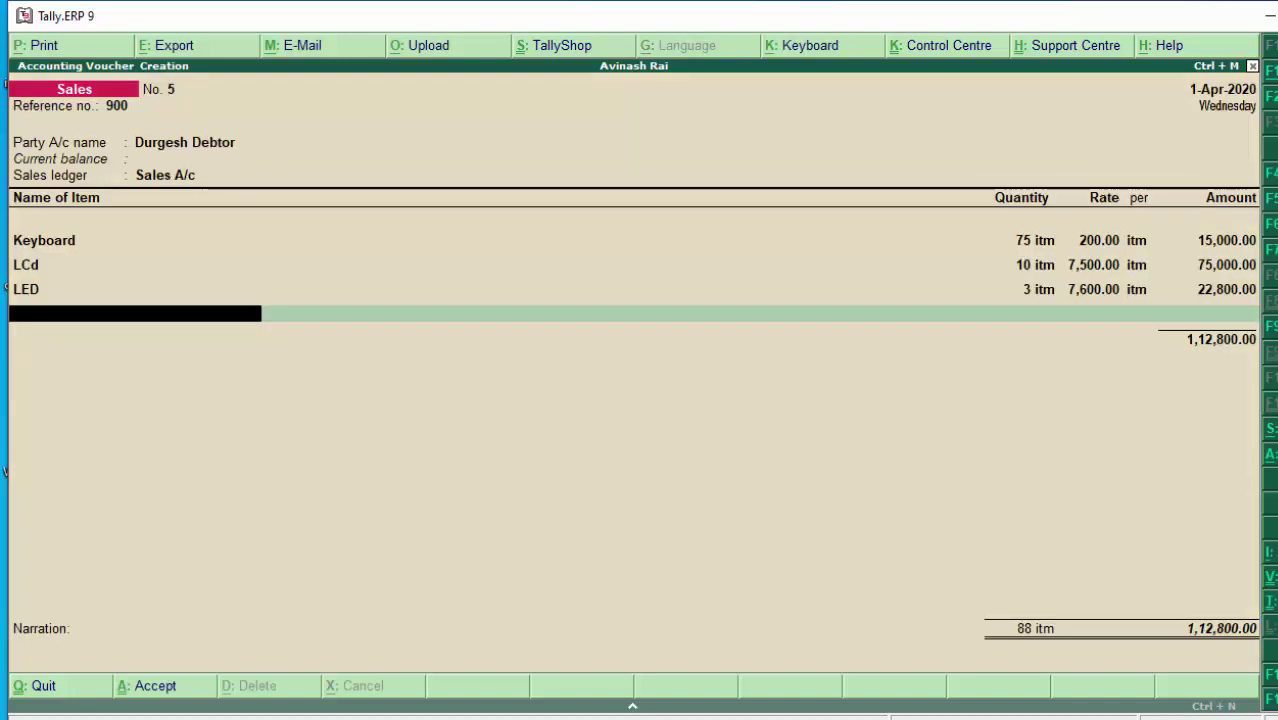
# Step: Add an Igst ledger line of 21,834.00 instead of Cgst and check the tax analysis
pyautogui.press('Return')
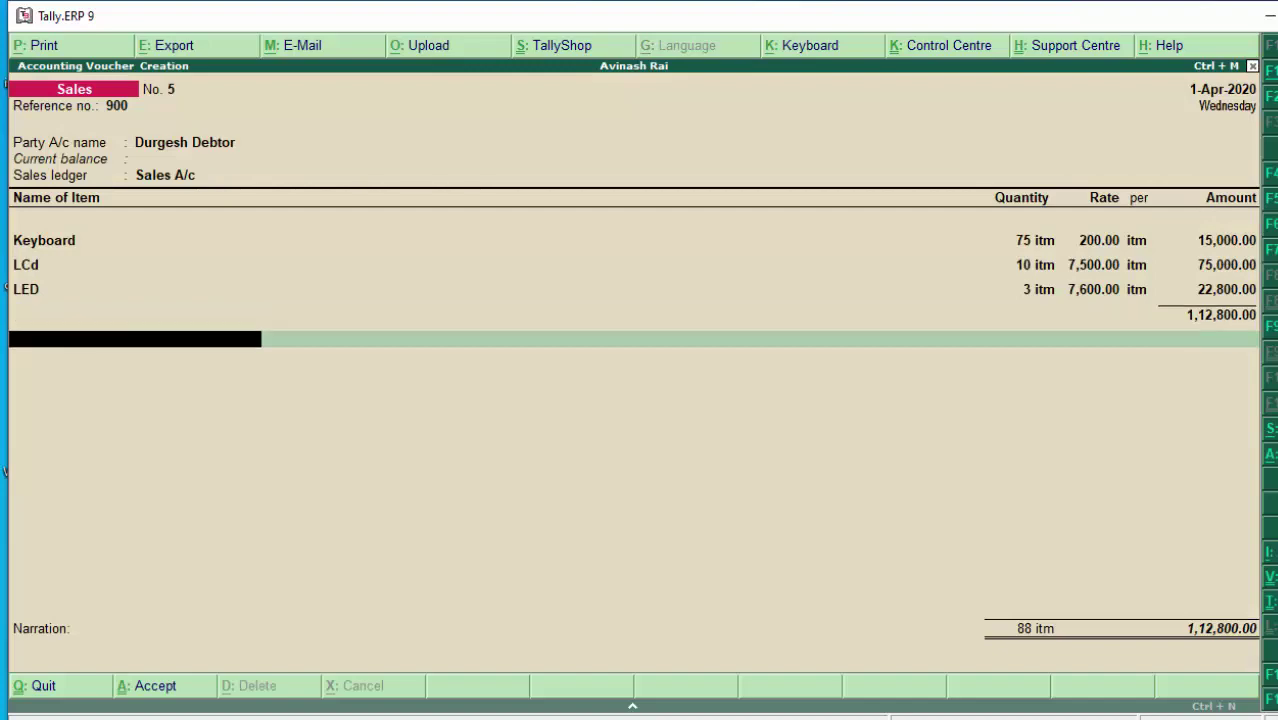
pyautogui.write('C')
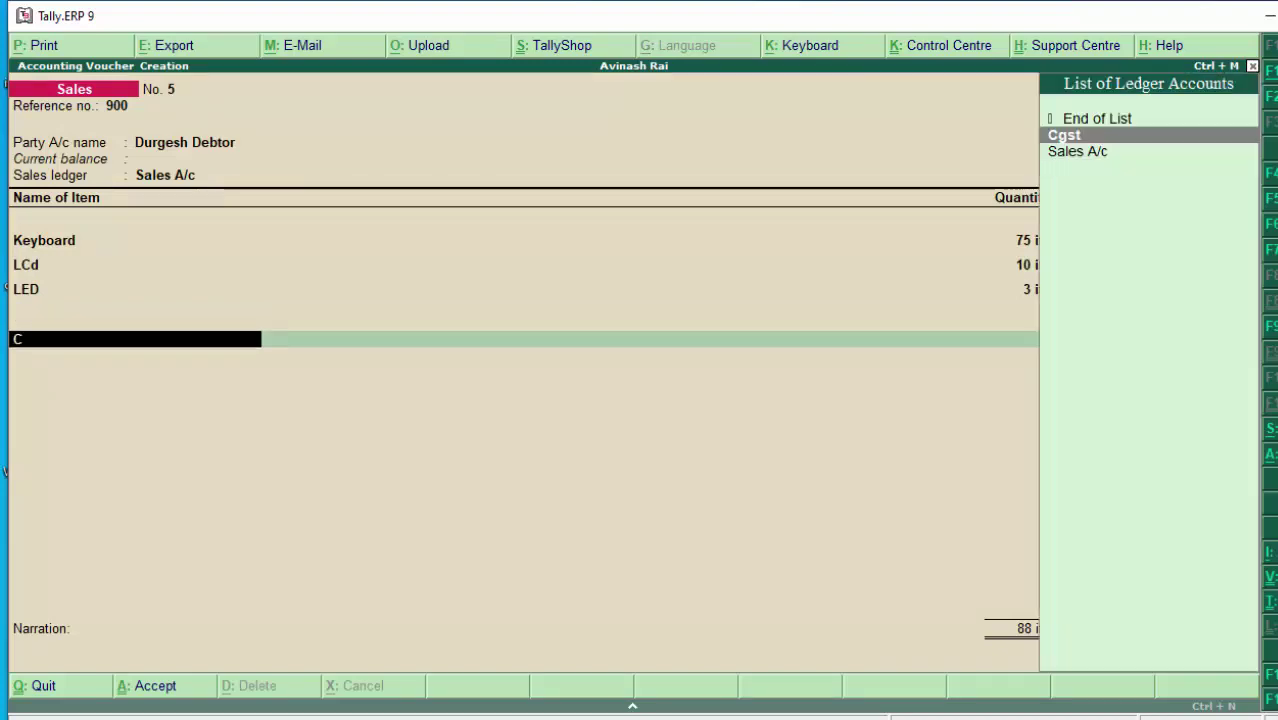
pyautogui.press('Return')
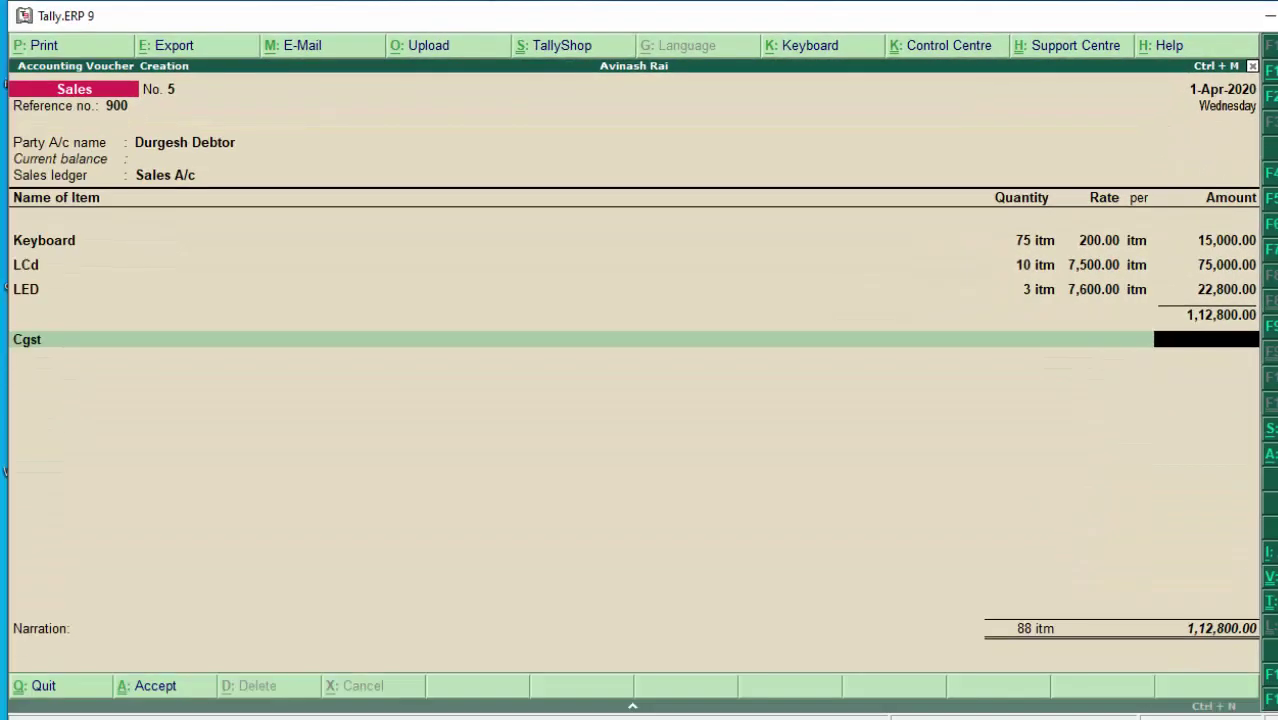
pyautogui.press('BackSpace')
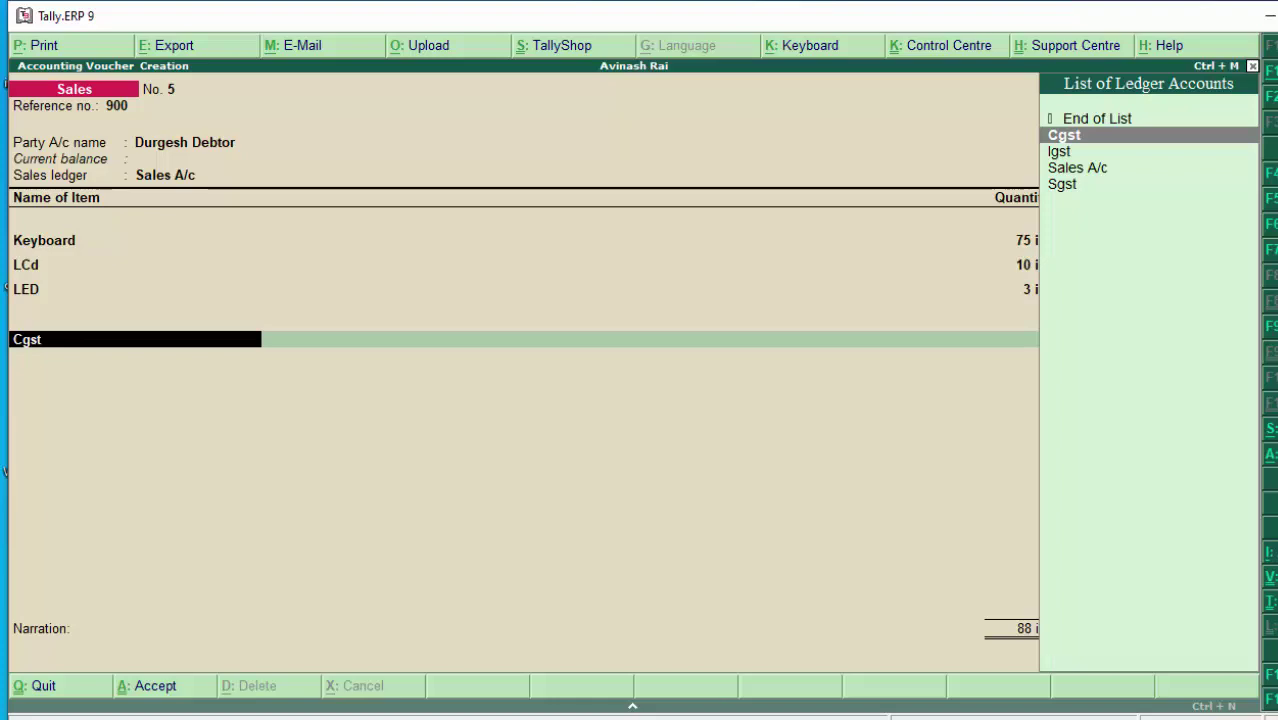
pyautogui.press('Down')
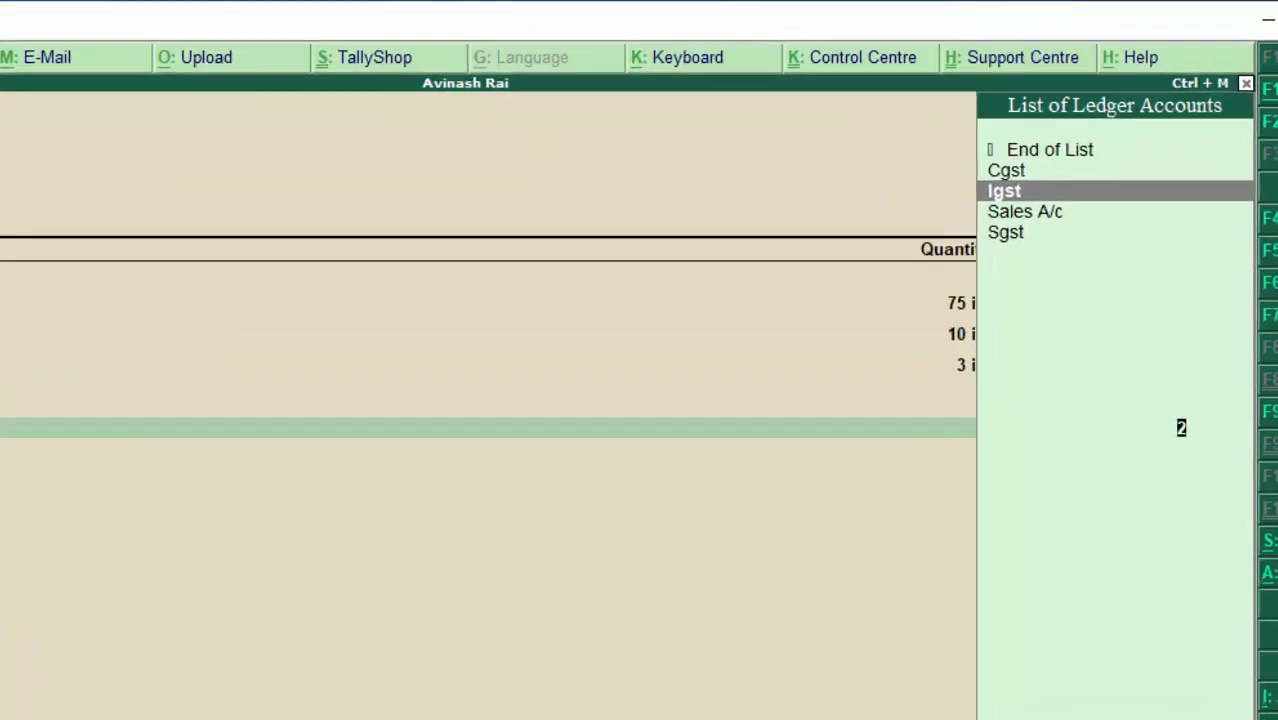
pyautogui.press('Return')
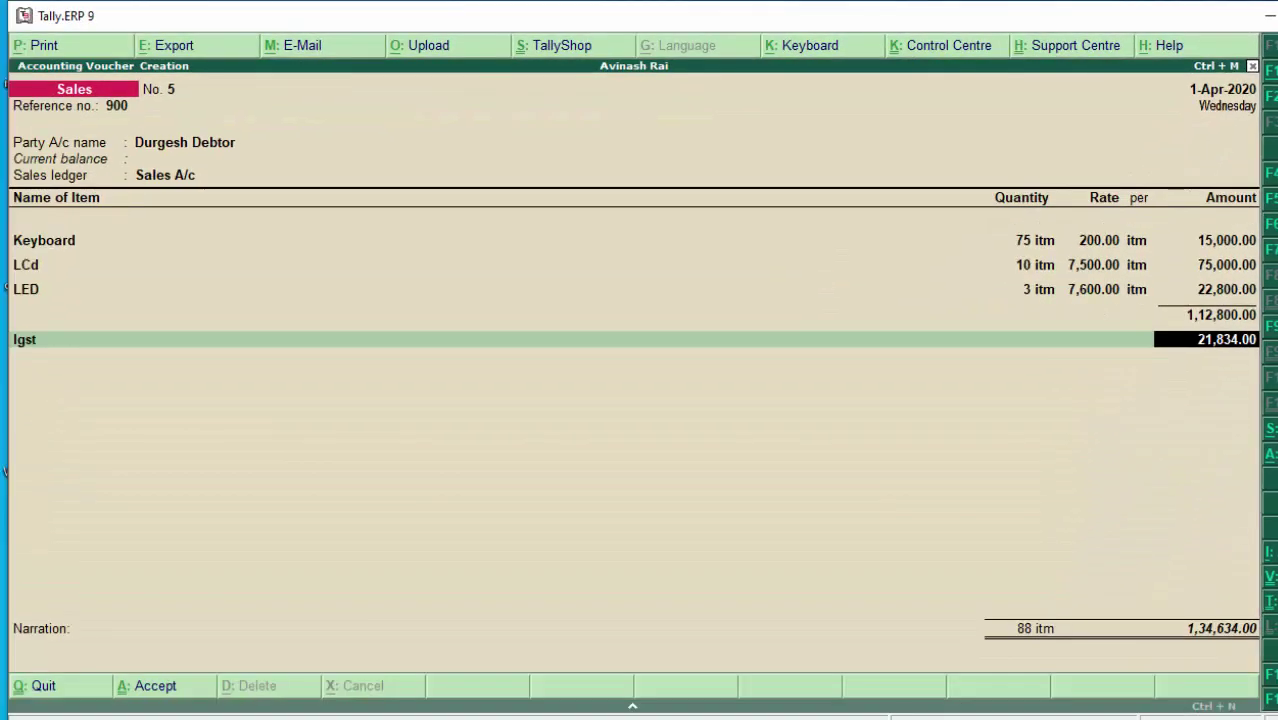
pyautogui.hotkey('alt', 'a')
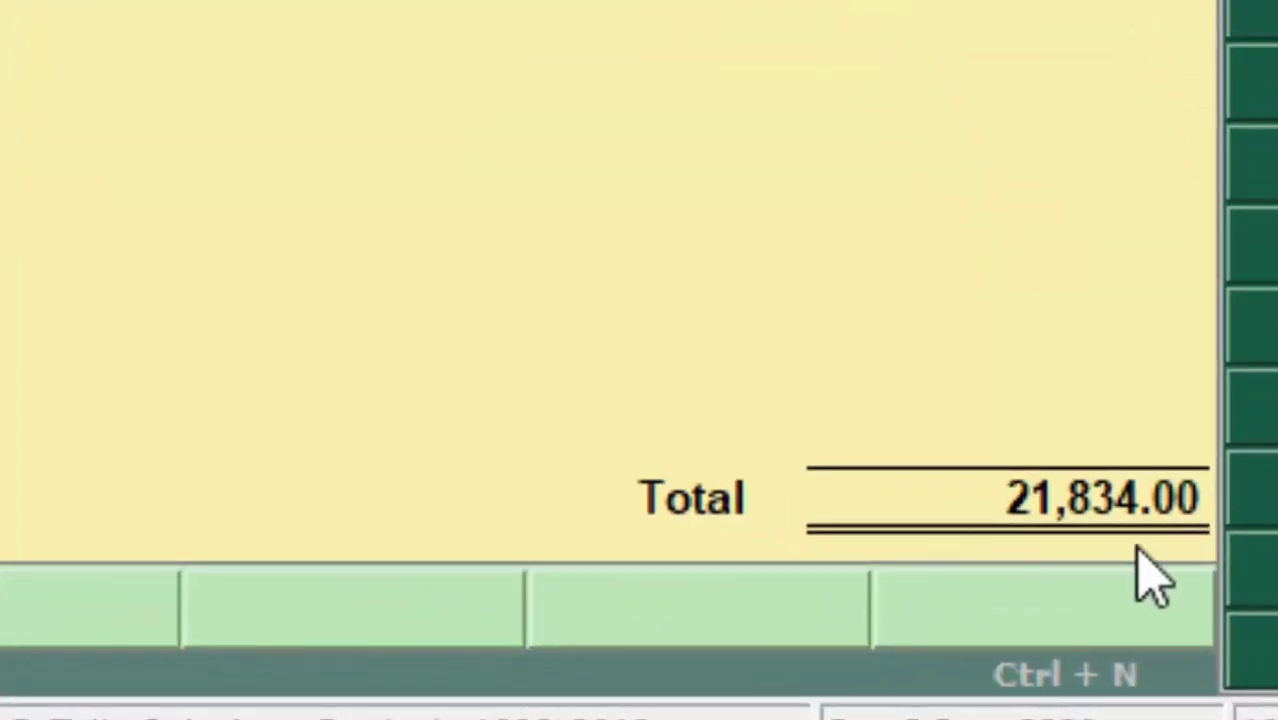
pyautogui.press('Escape')
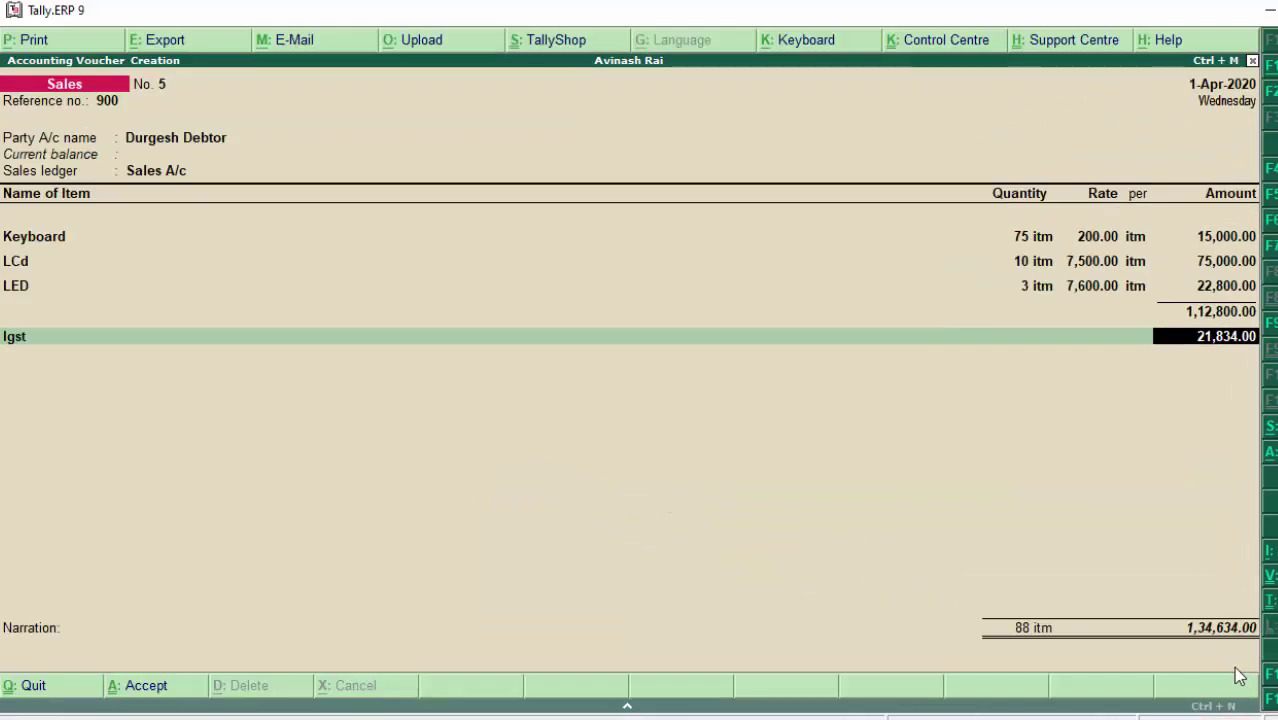
# Step: Record the sale as new bill reference 5 for 1,34,634.00 and finish the voucher
pyautogui.press('Return')
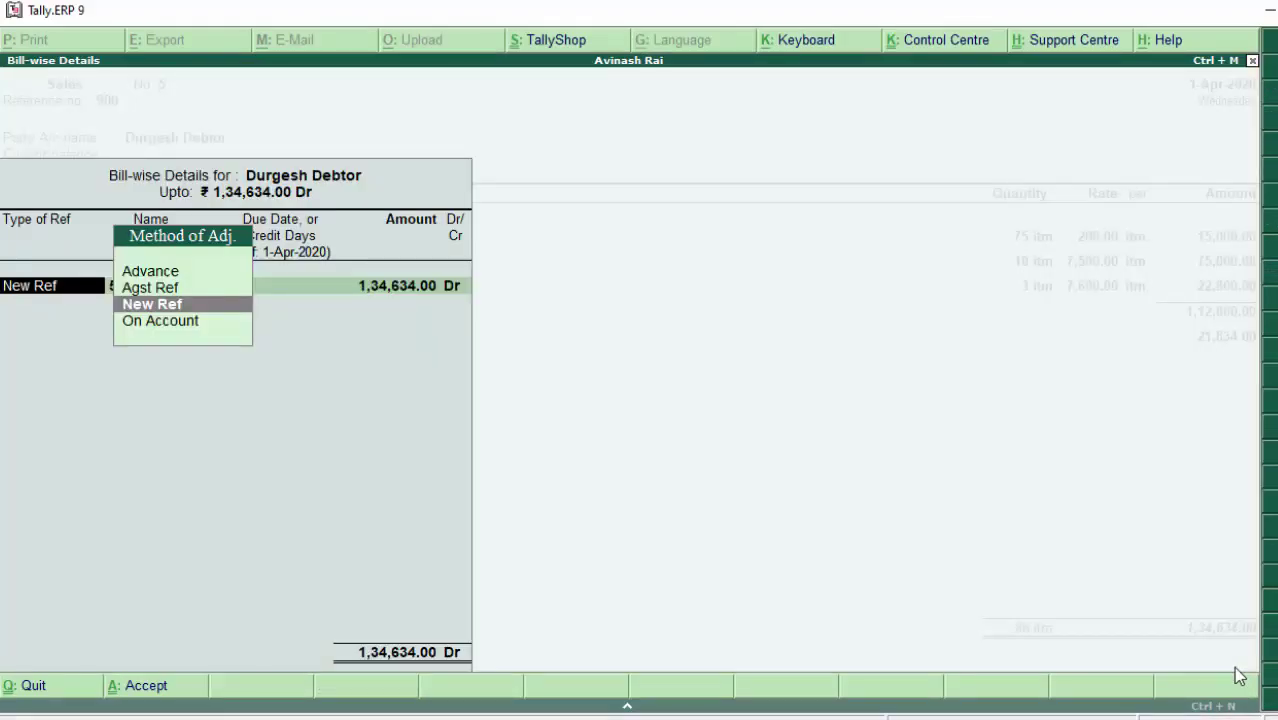
pyautogui.press('Return')
pyautogui.press('Return')
pyautogui.press('Return')
pyautogui.press('Return')
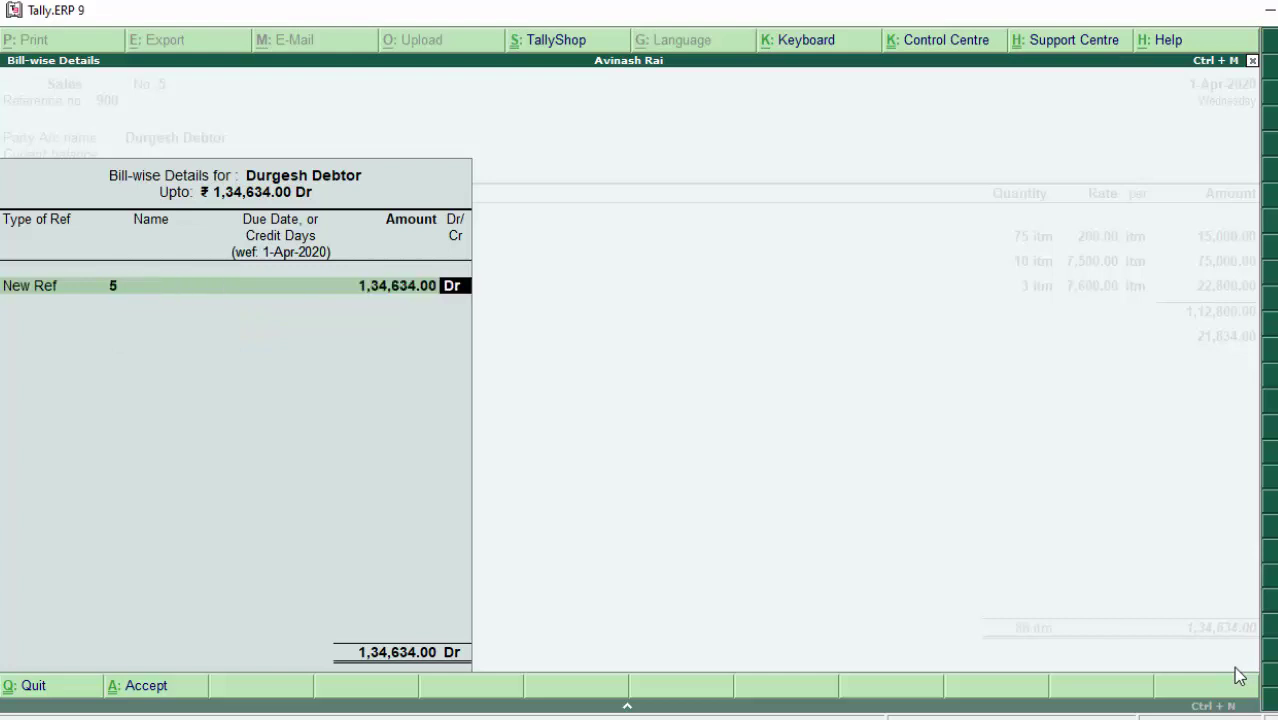
pyautogui.press('Return')
pyautogui.press('Return')
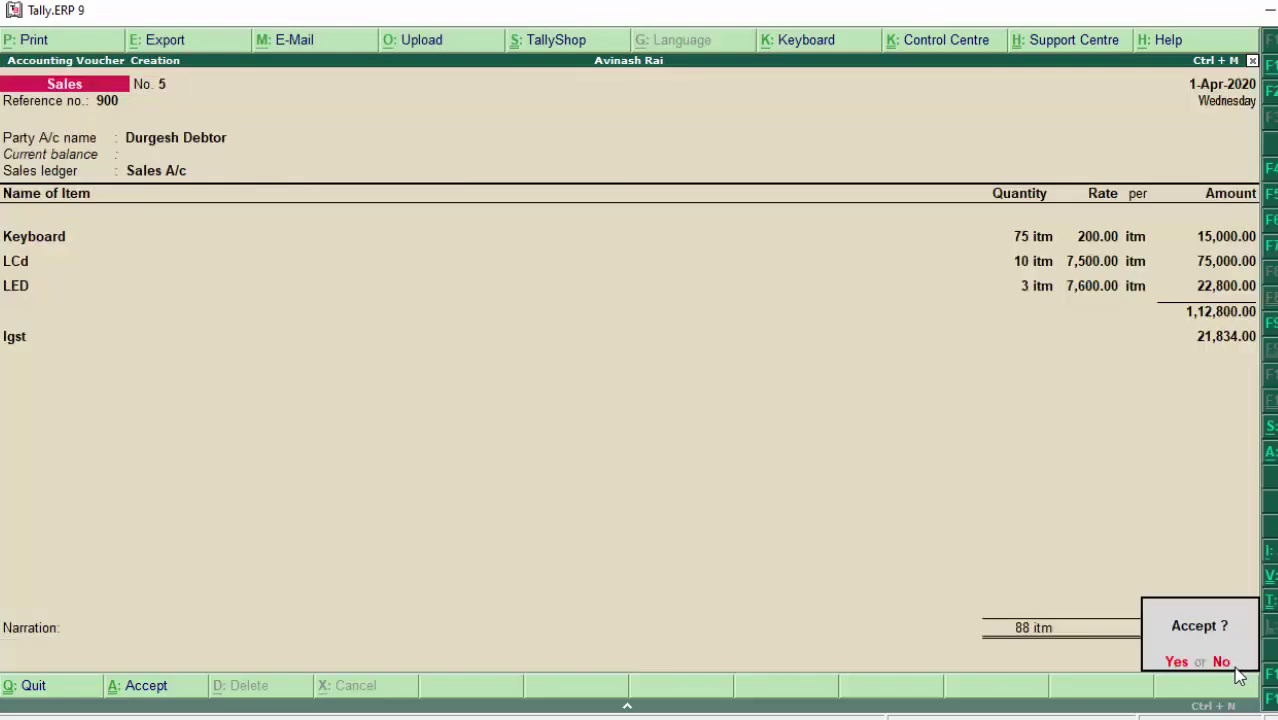
pyautogui.press('Return')
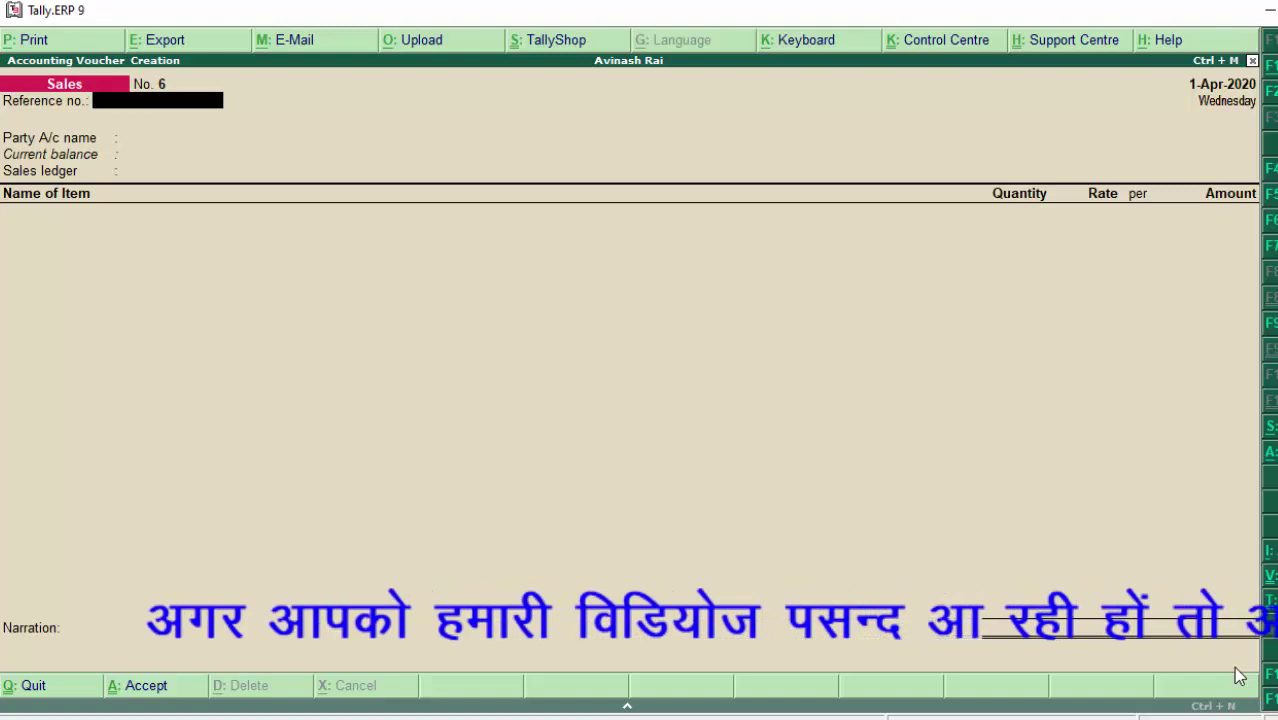
# Step: Leave the empty sales voucher and switch to a Receipt voucher with F6
pyautogui.press('Escape')
pyautogui.press('y')
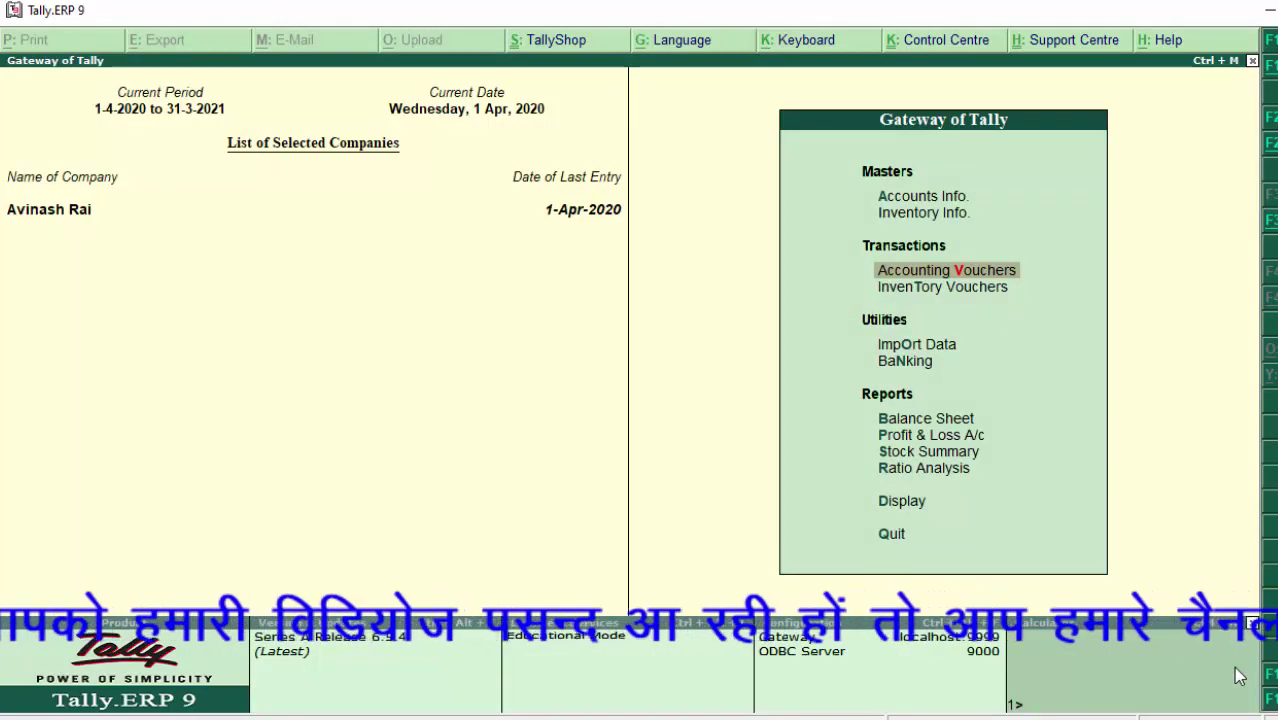
pyautogui.press('Return')
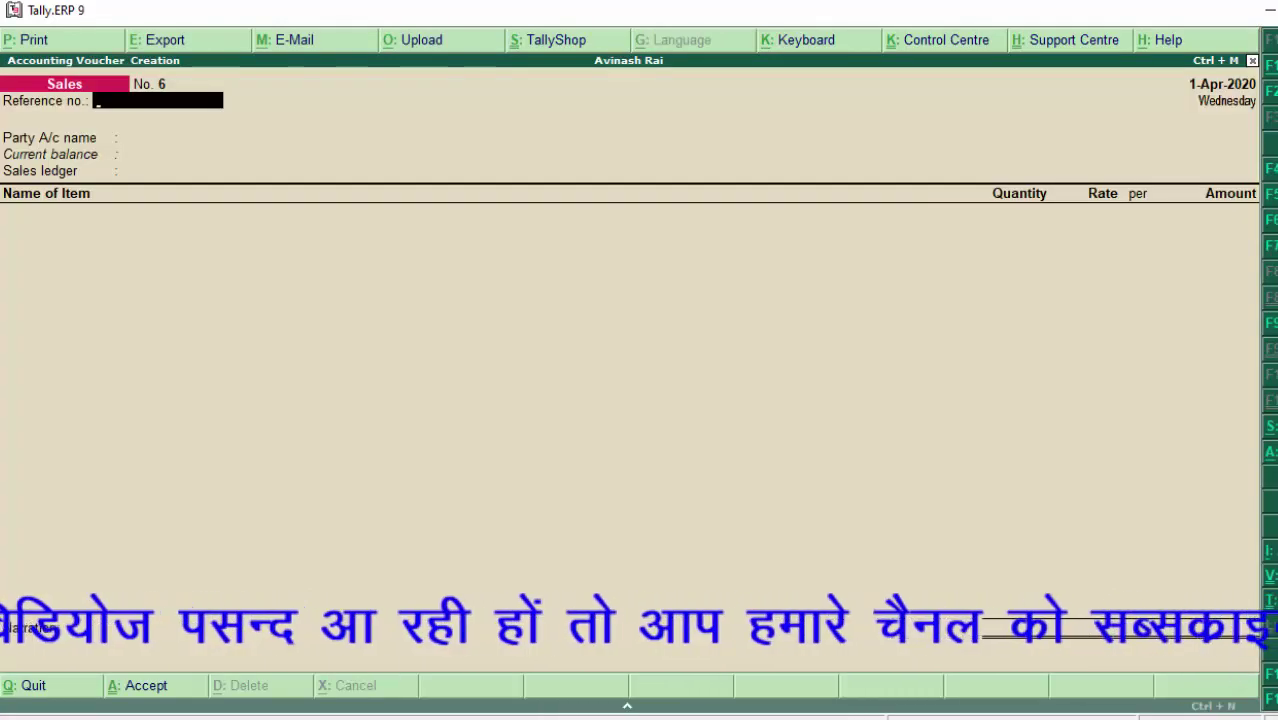
pyautogui.press('F6')
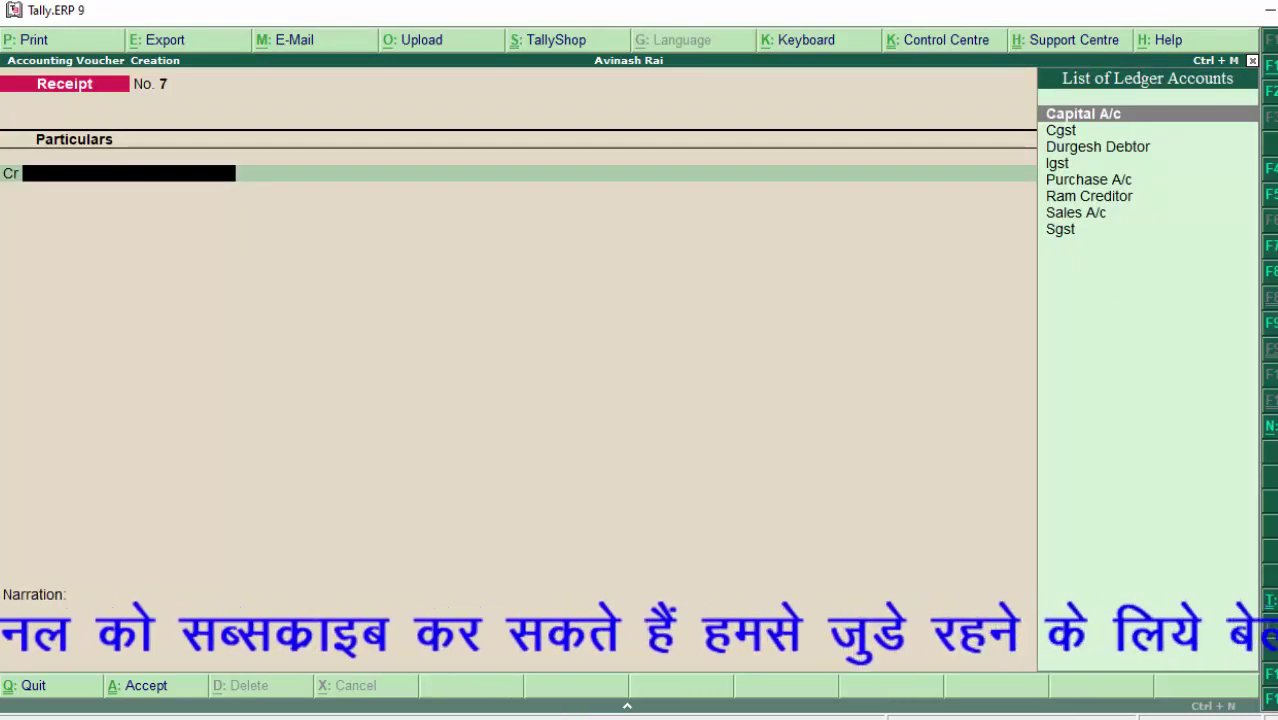
# Step: Credit Durgesh Debtor with an amount of 134634
pyautogui.click(1093, 196)
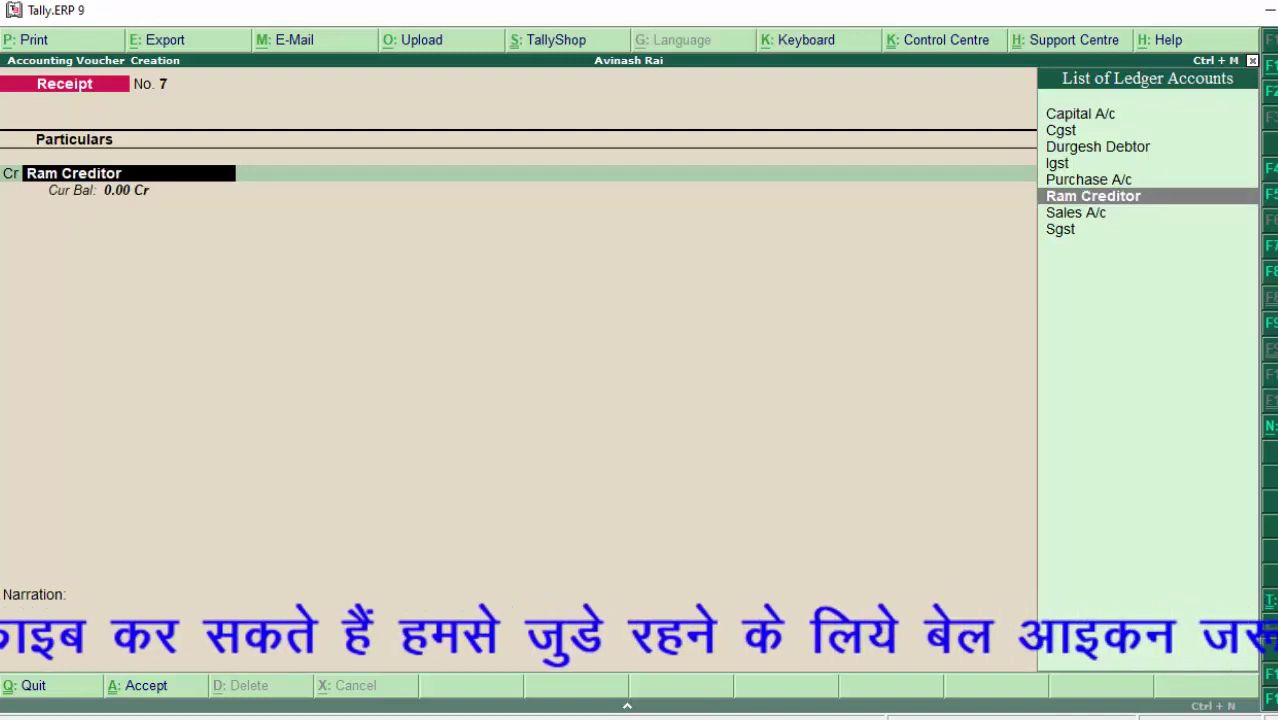
pyautogui.press('Up')
pyautogui.press('Up')
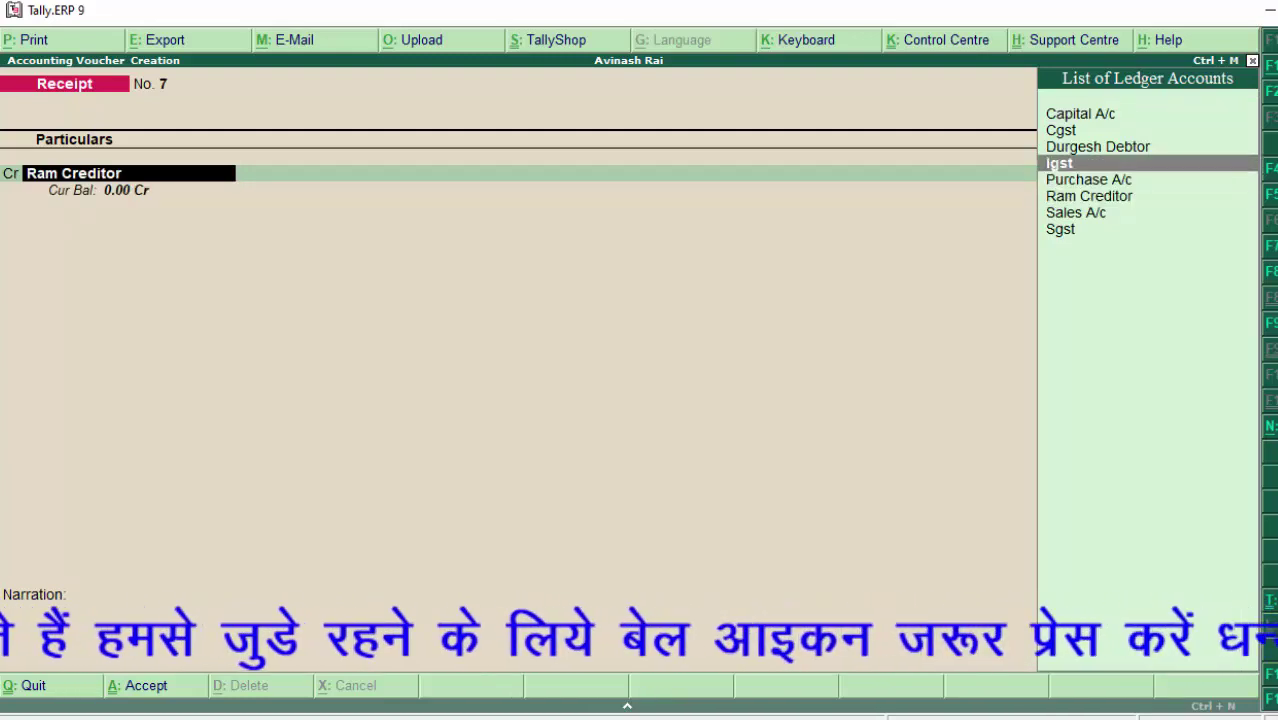
pyautogui.press('Up')
pyautogui.press('Return')
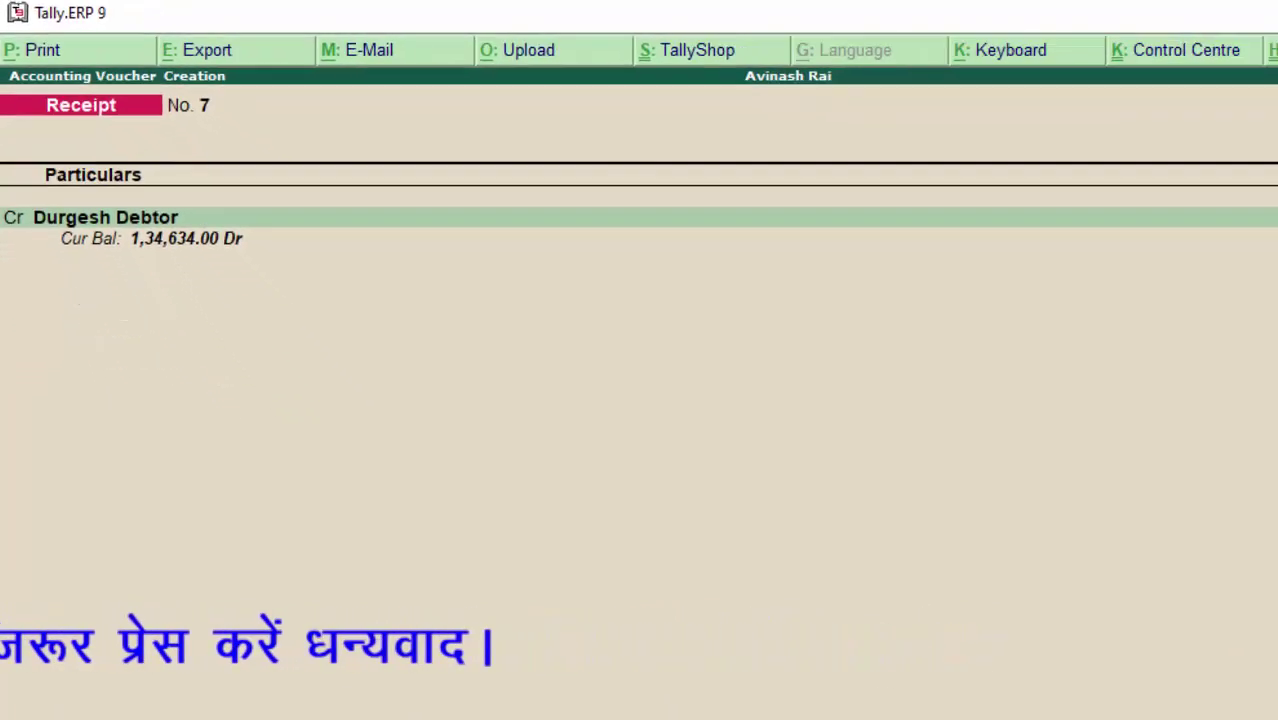
pyautogui.write('1')
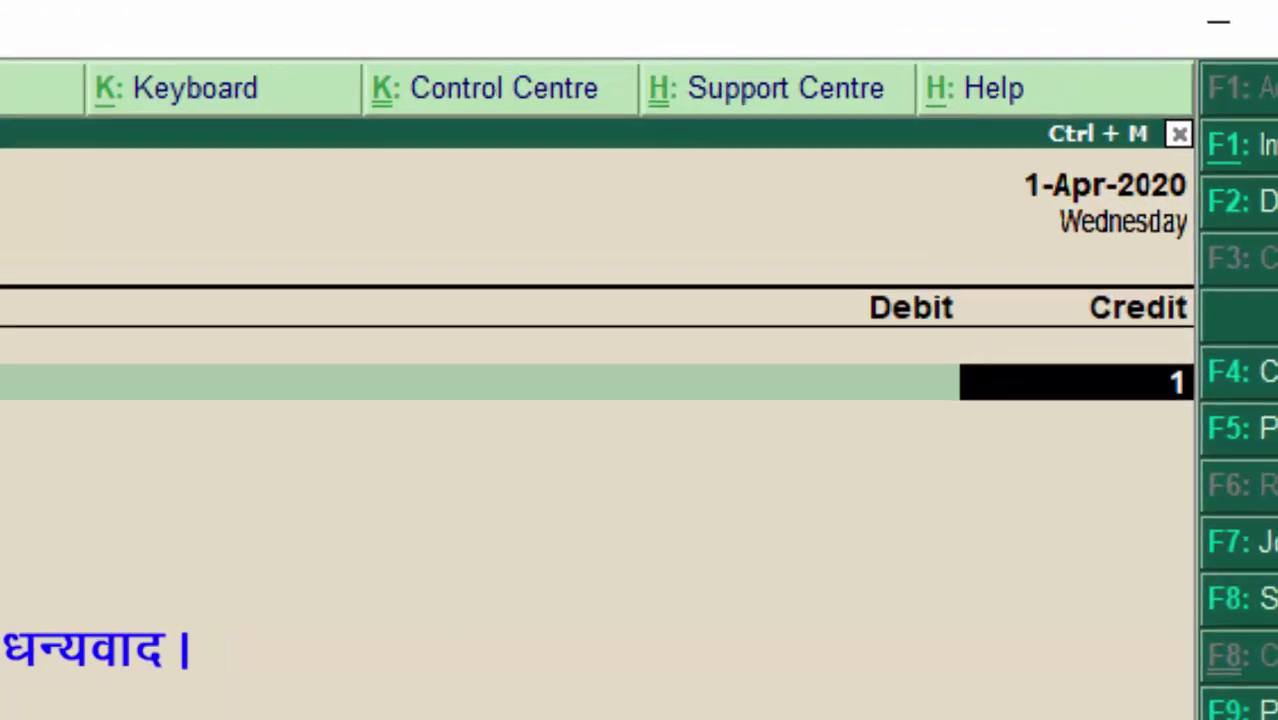
pyautogui.write('34634')
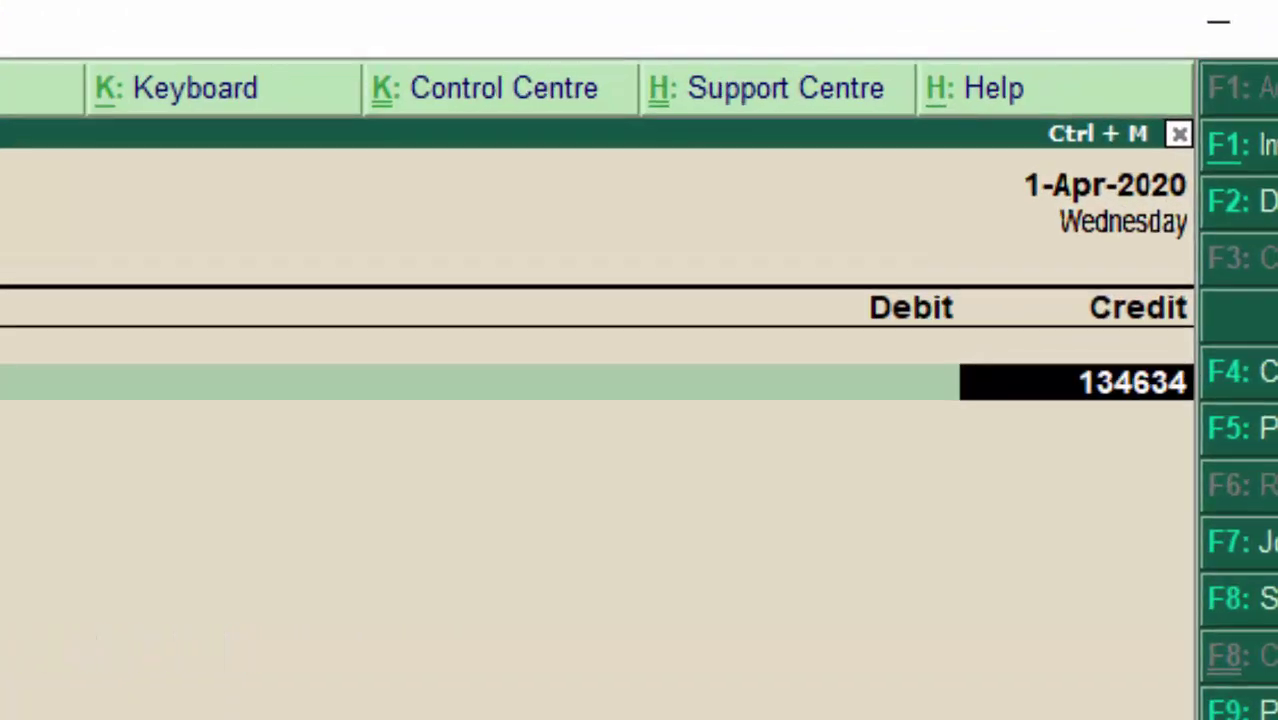
# Step: Settle pending bill 5 for 1,34,634.00 and debit Cash on the receipt
pyautogui.press('Return')
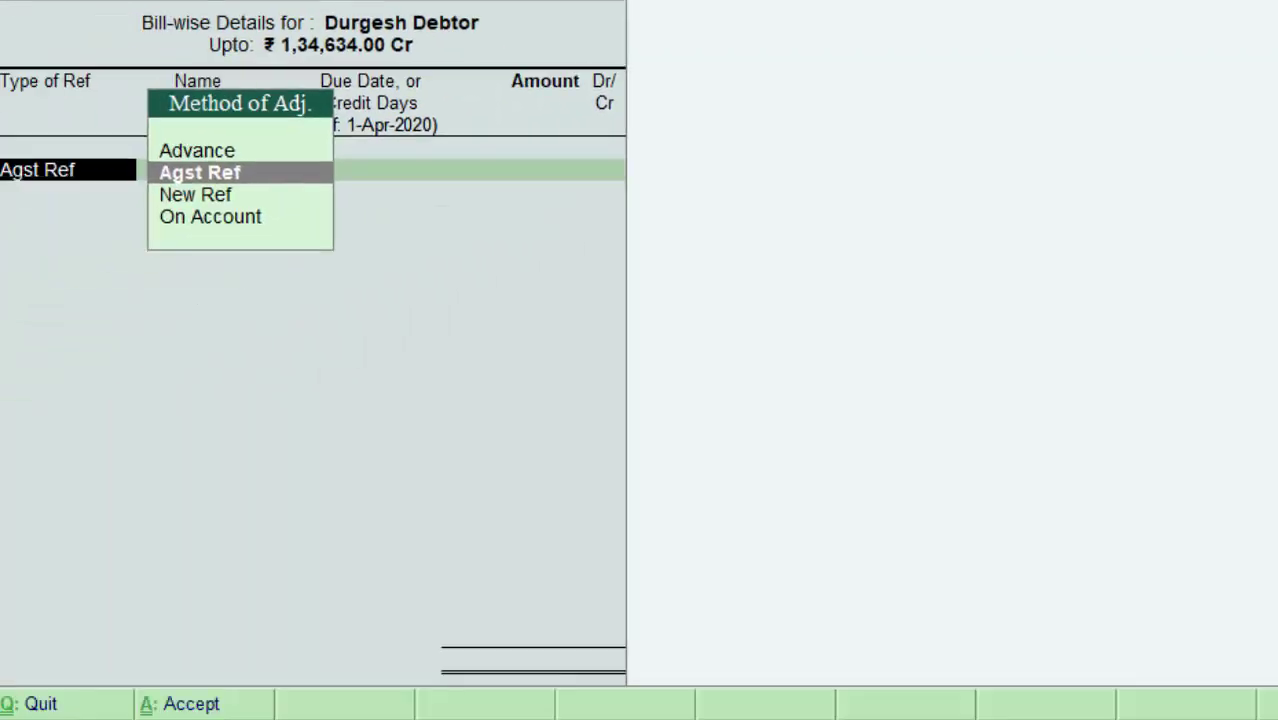
pyautogui.press('Return')
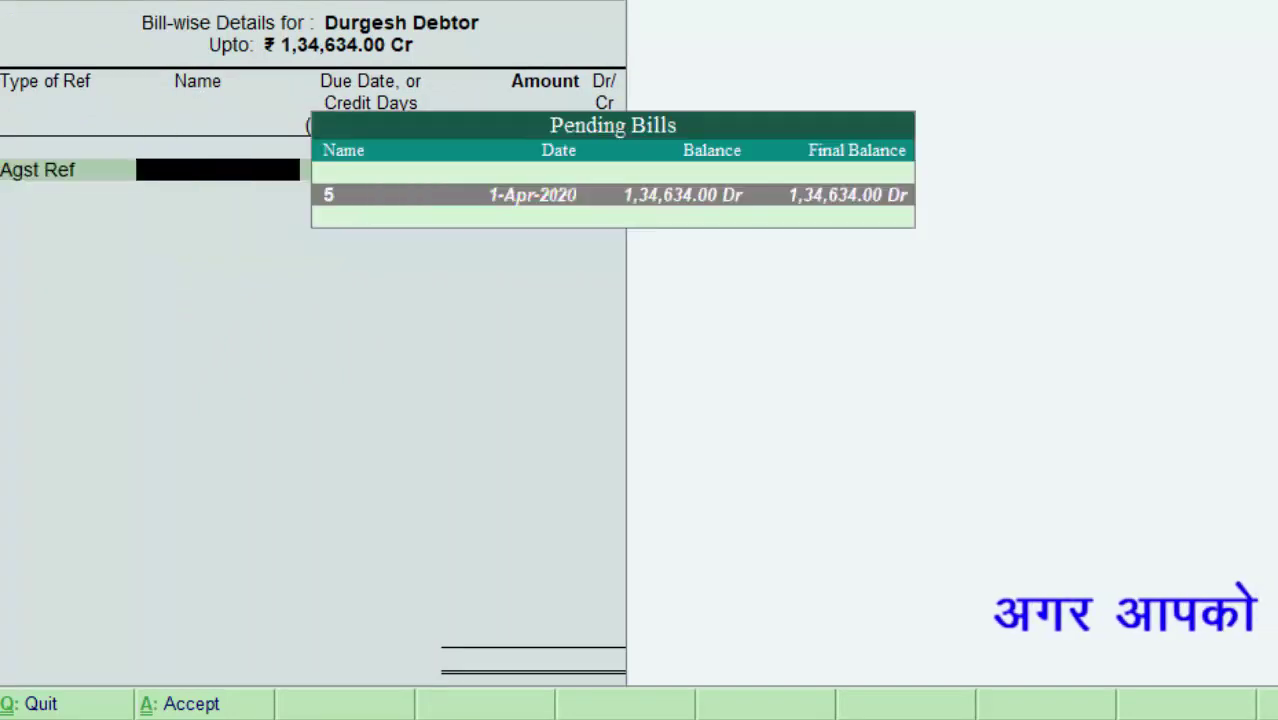
pyautogui.press('Return')
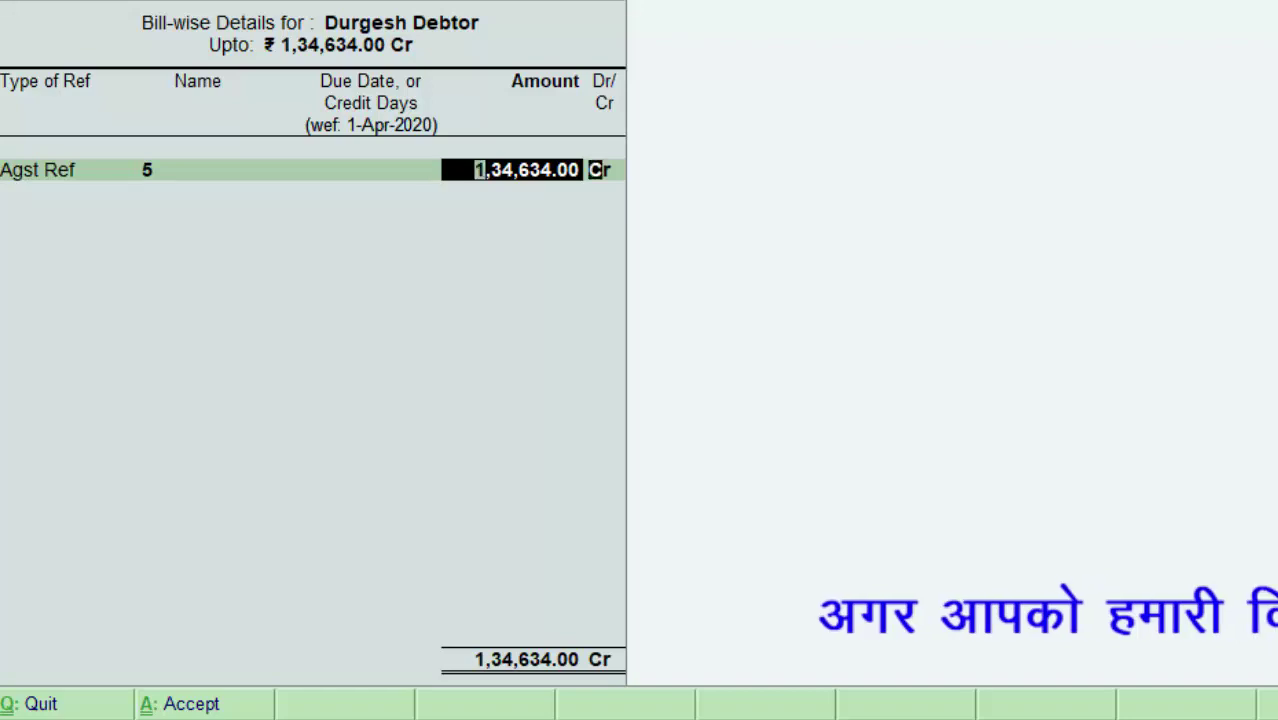
pyautogui.press('Return')
pyautogui.press('Return')
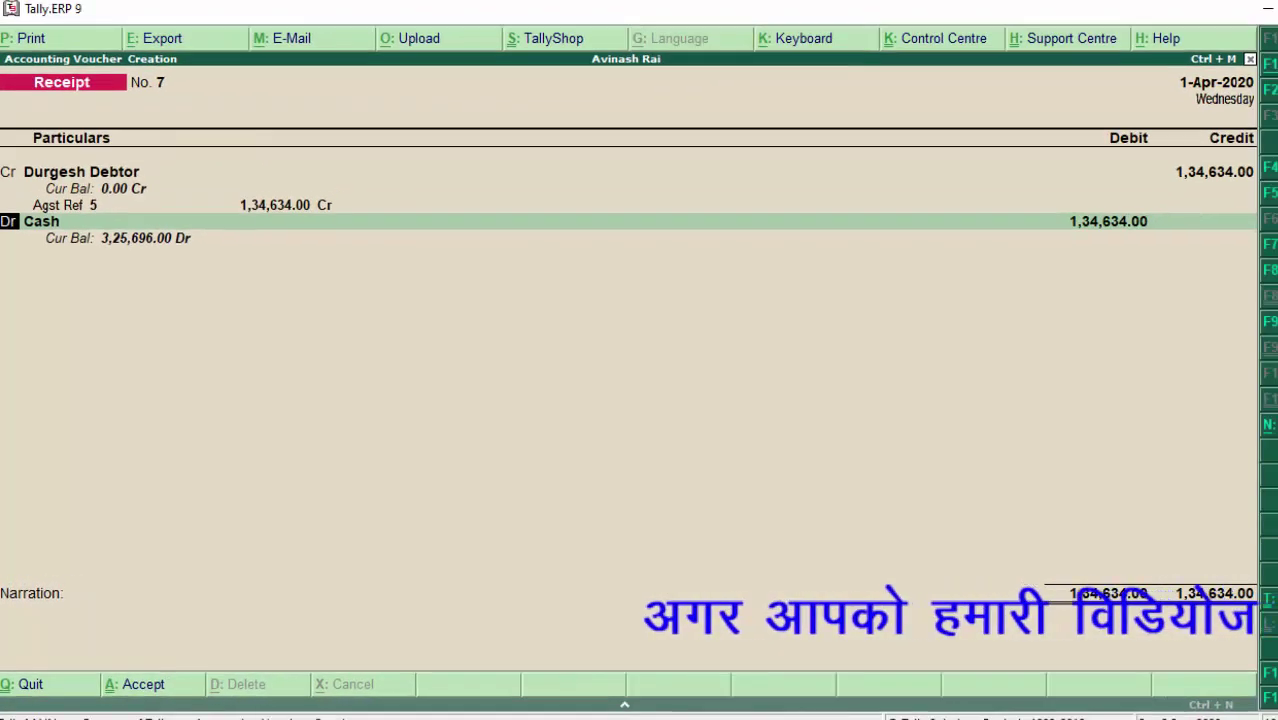
pyautogui.press('Return')
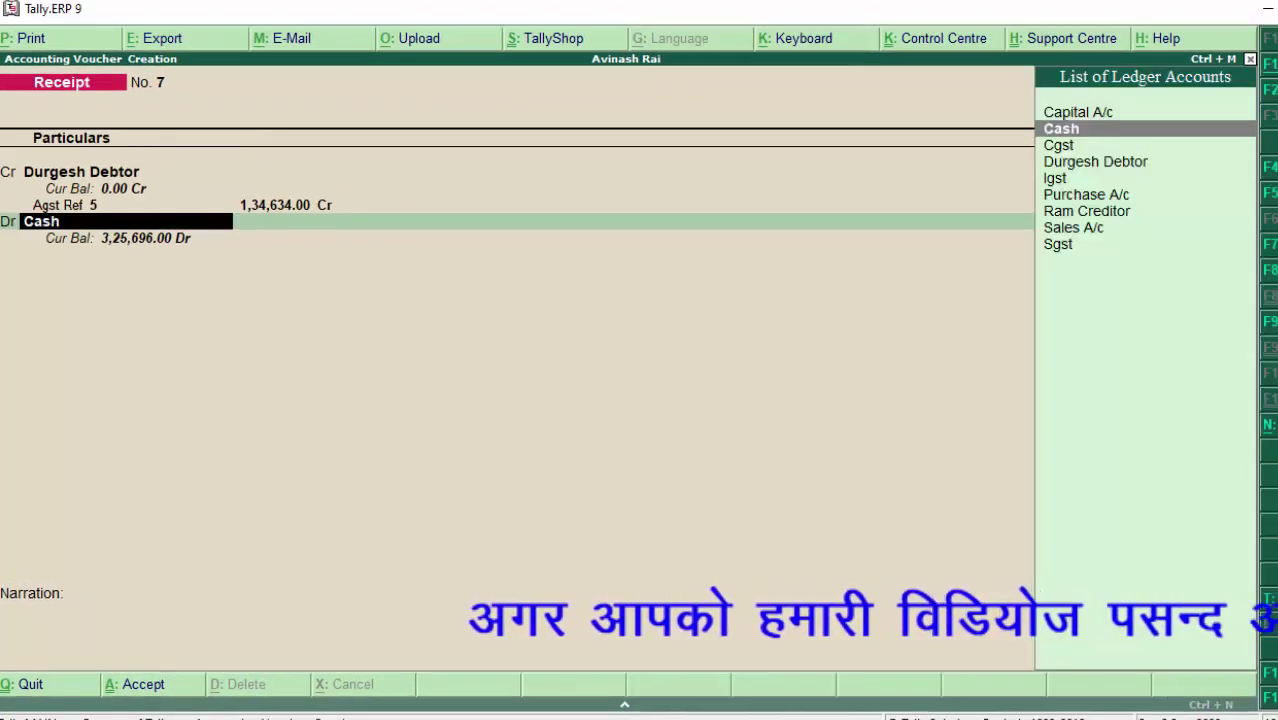
pyautogui.press('Return')
pyautogui.press('Return')
pyautogui.press('Return')
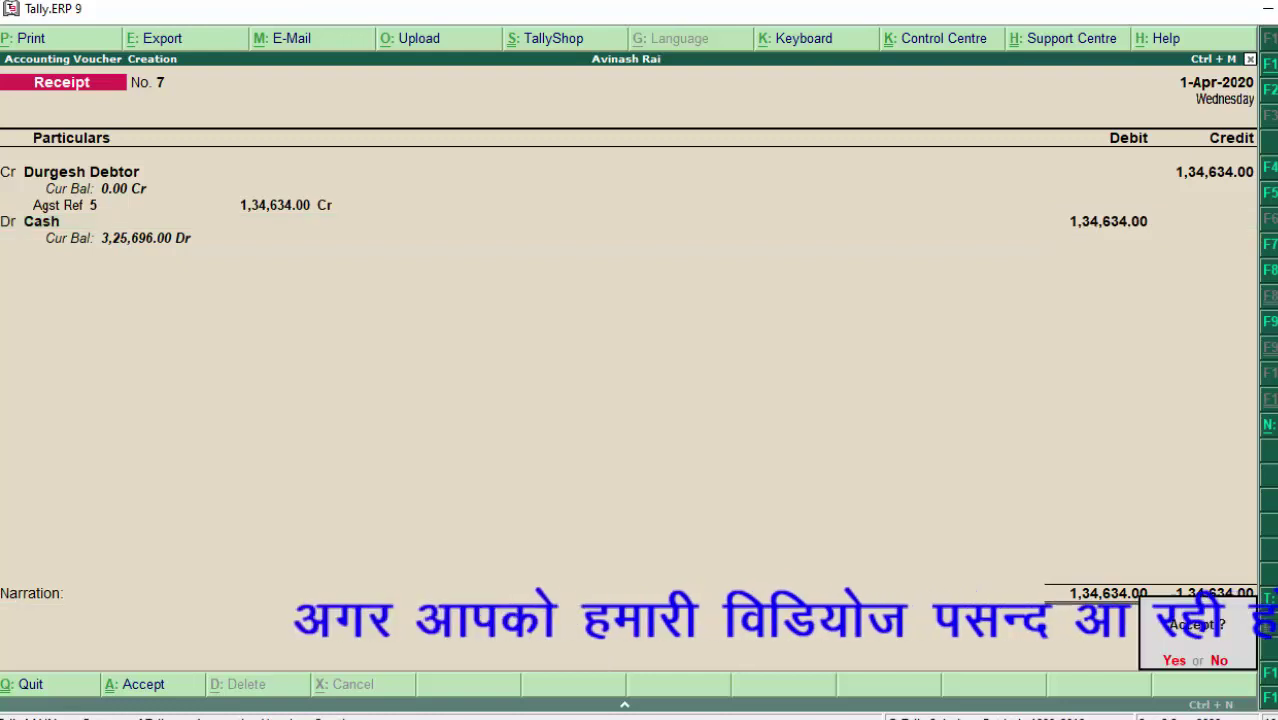
pyautogui.press('Return')
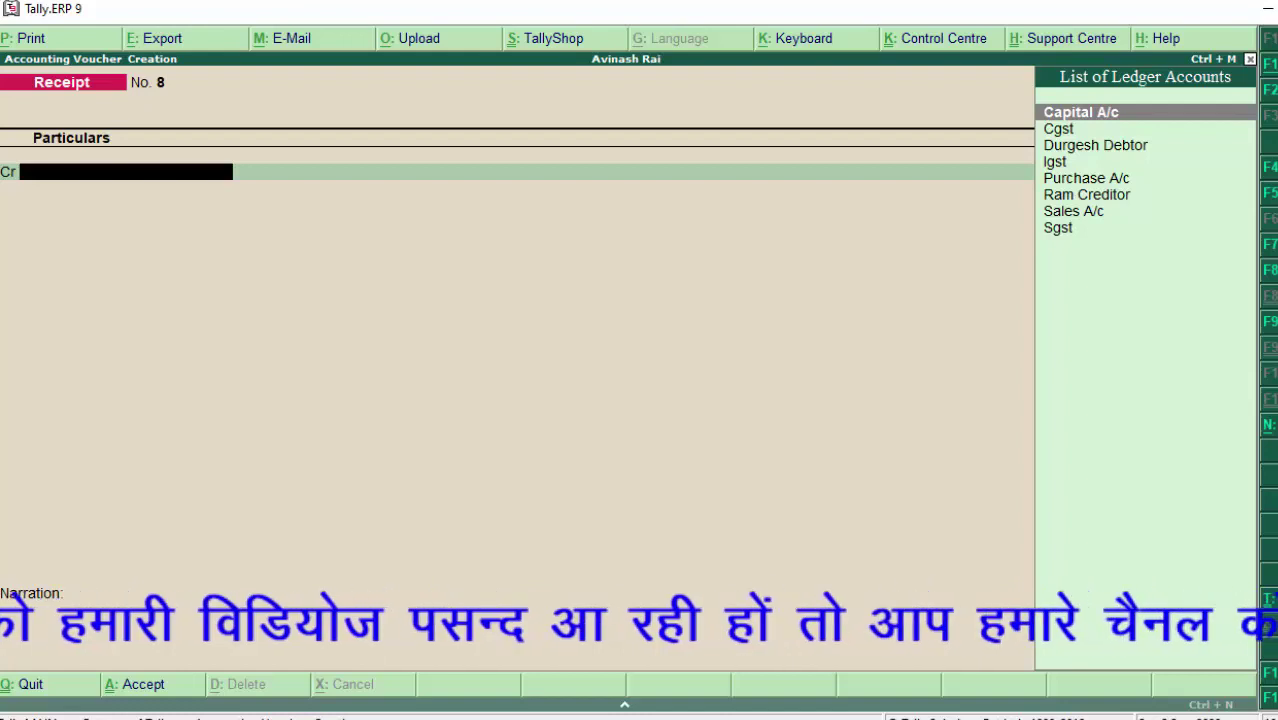
# Step: Choose Durgesh Debtor from the ledger list for the Cr line of Receipt No. 8
pyautogui.press('Down')
pyautogui.press('Down')
pyautogui.press('Return')
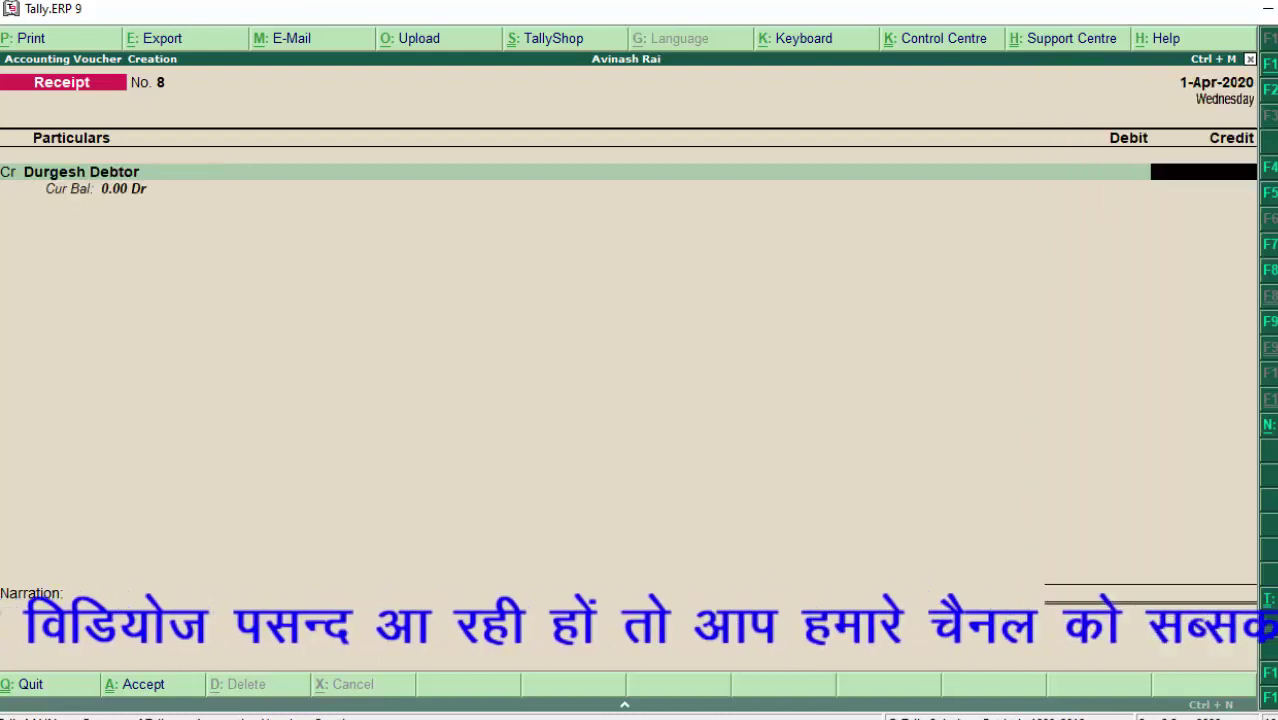